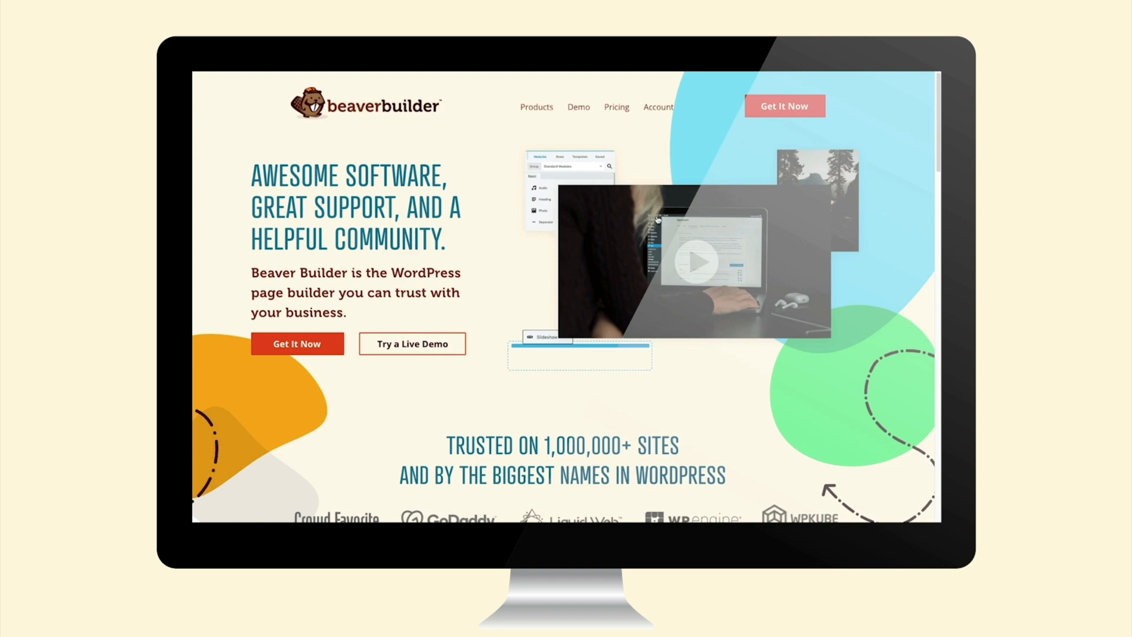
Open the live Beaver Builder demo and go through its introductory tour to the end
left_click(577, 114)
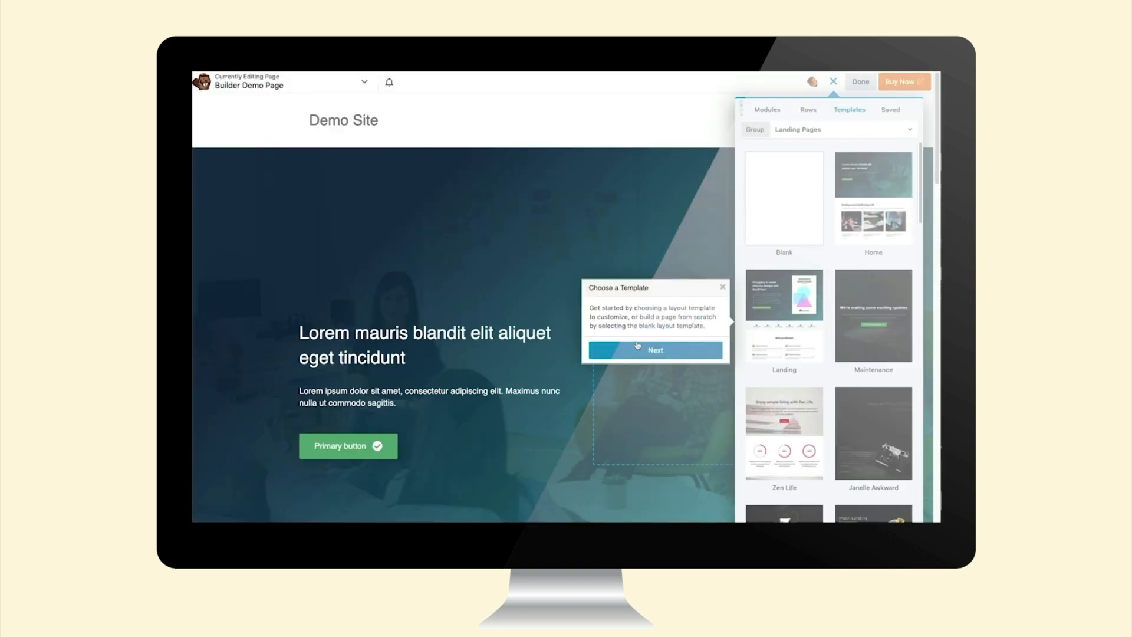
left_click(636, 348)
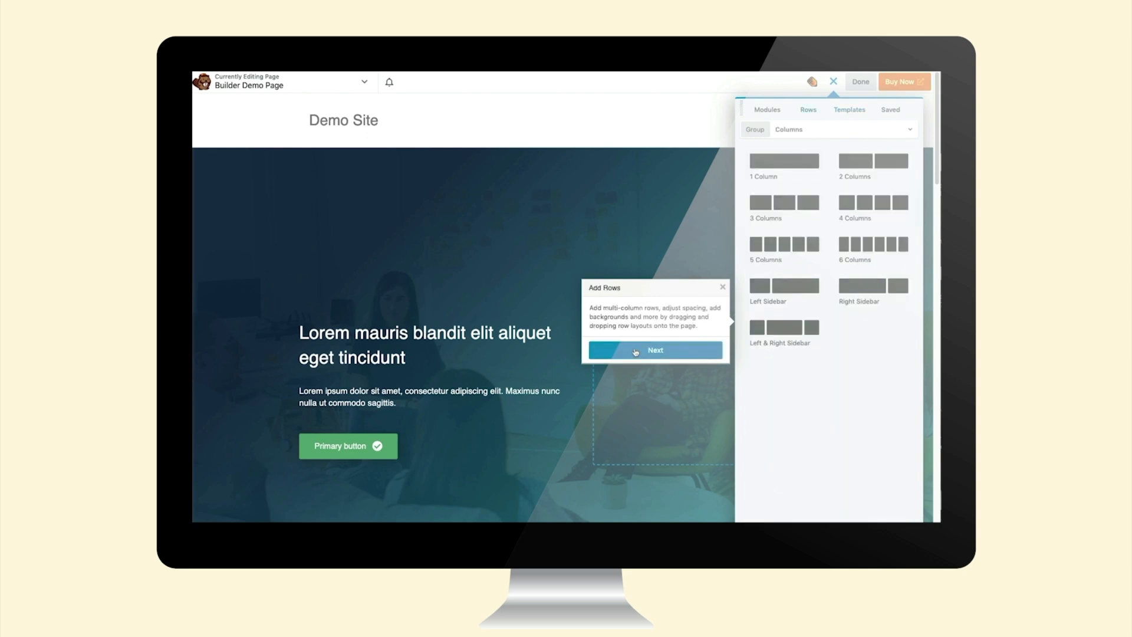
left_click(634, 351)
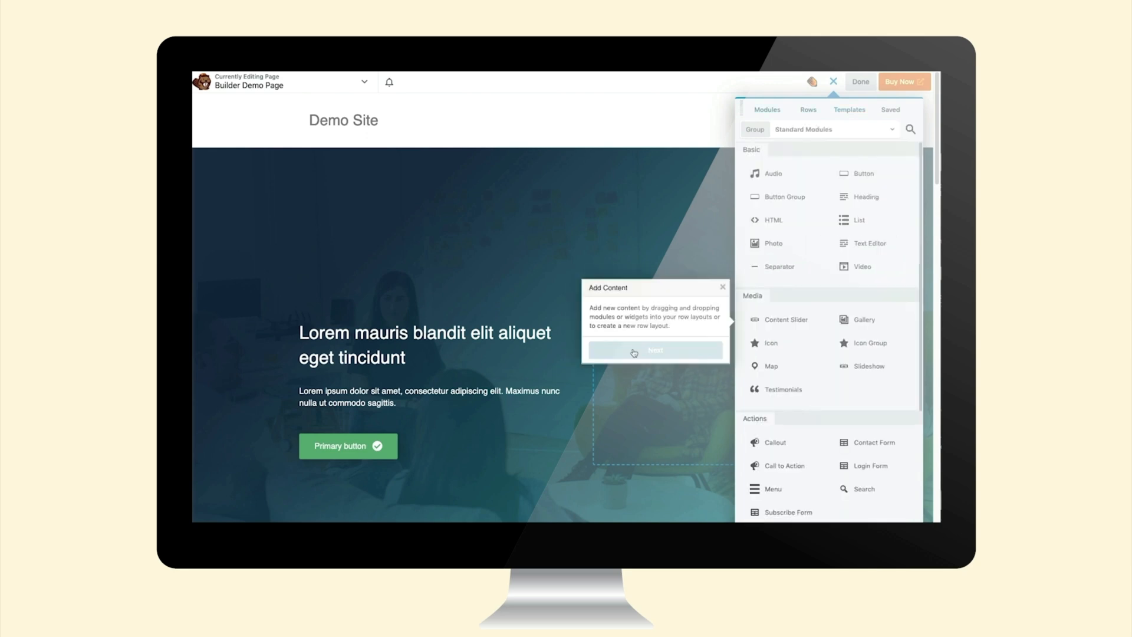
left_click(634, 351)
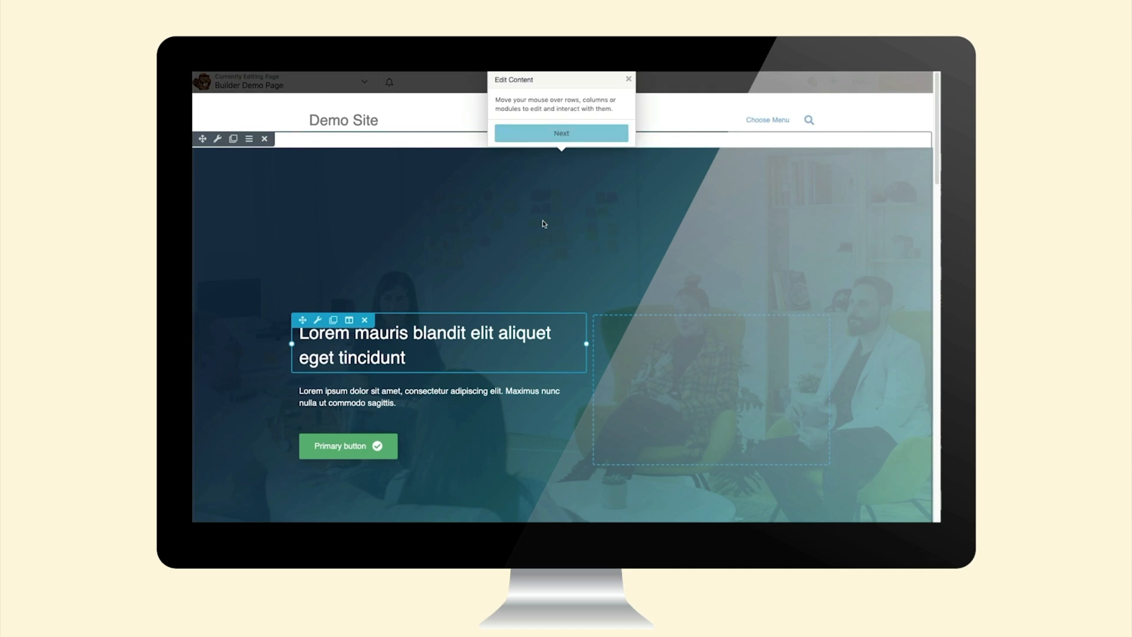
left_click(554, 134)
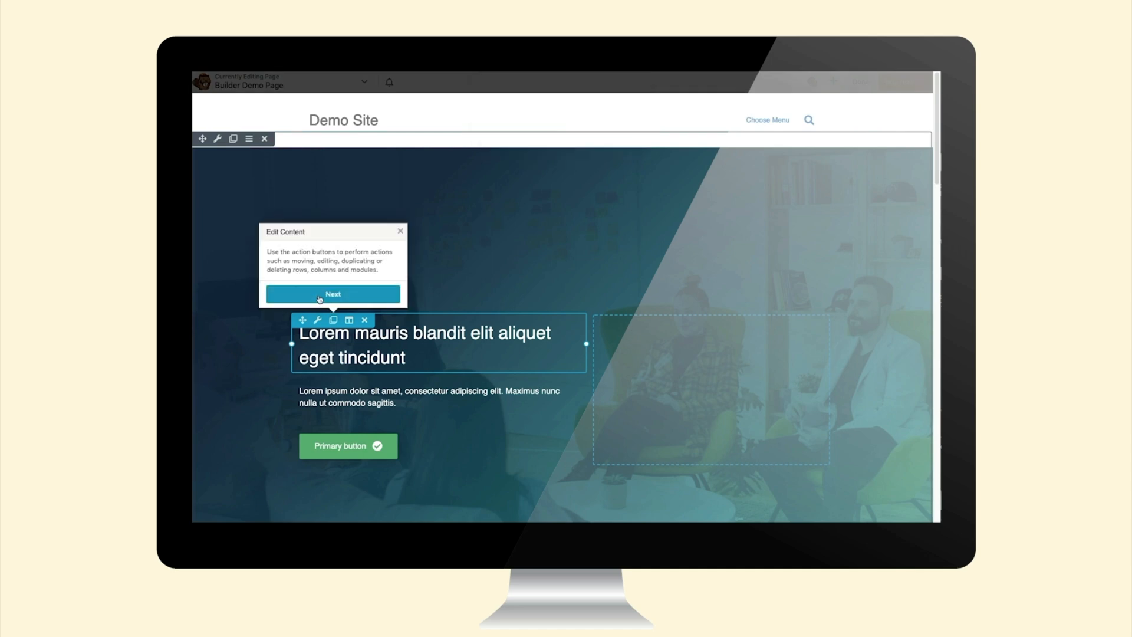
left_click(353, 294)
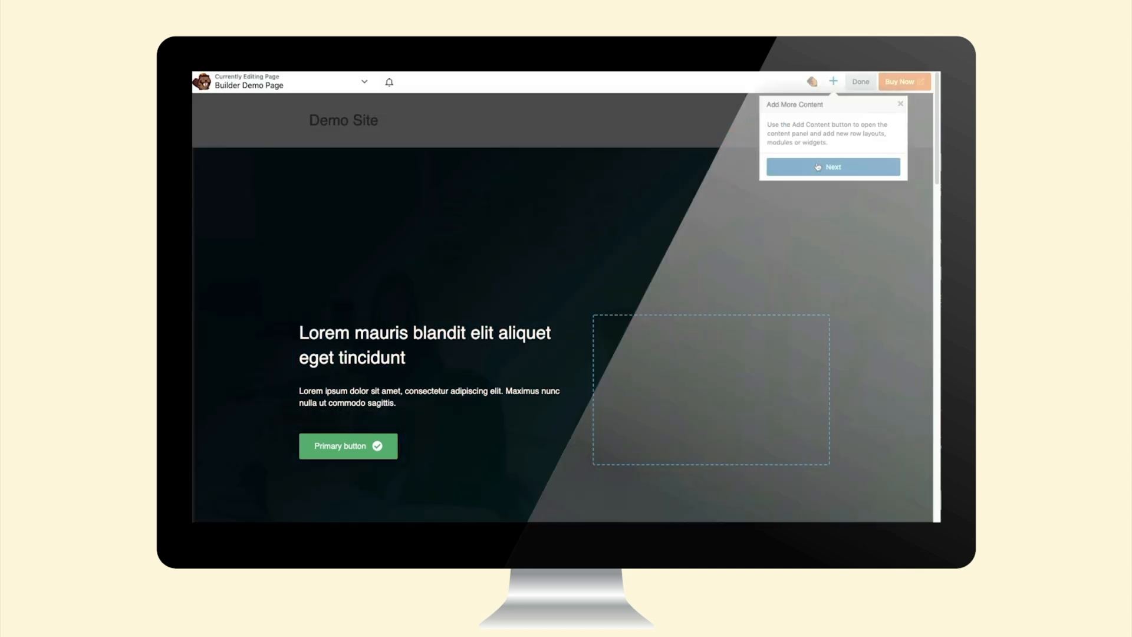
left_click(818, 167)
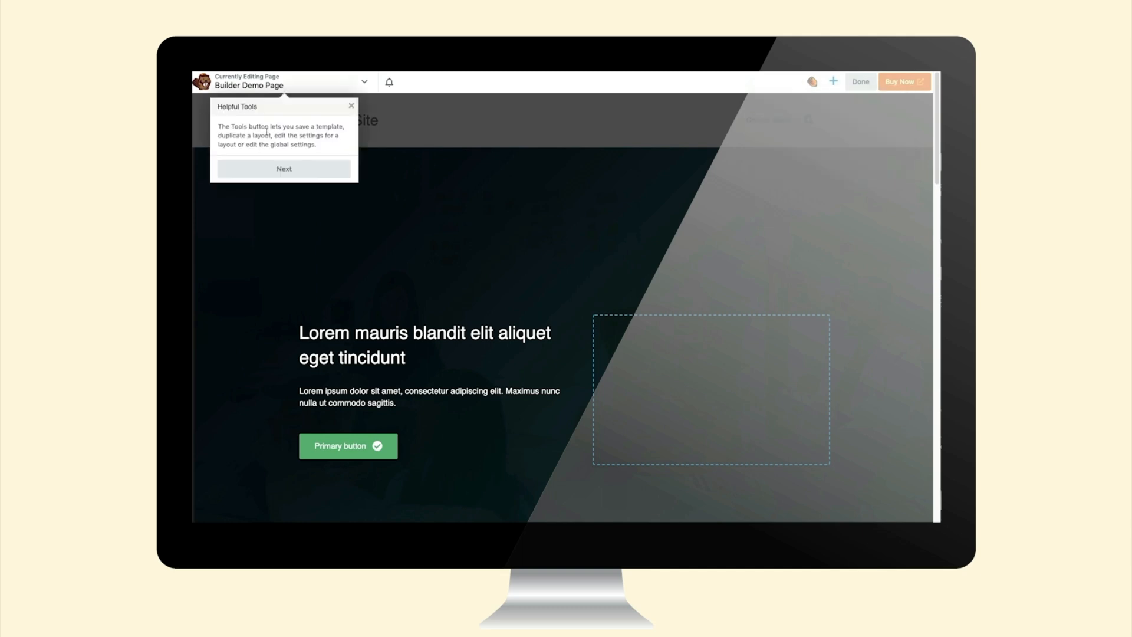
left_click(288, 174)
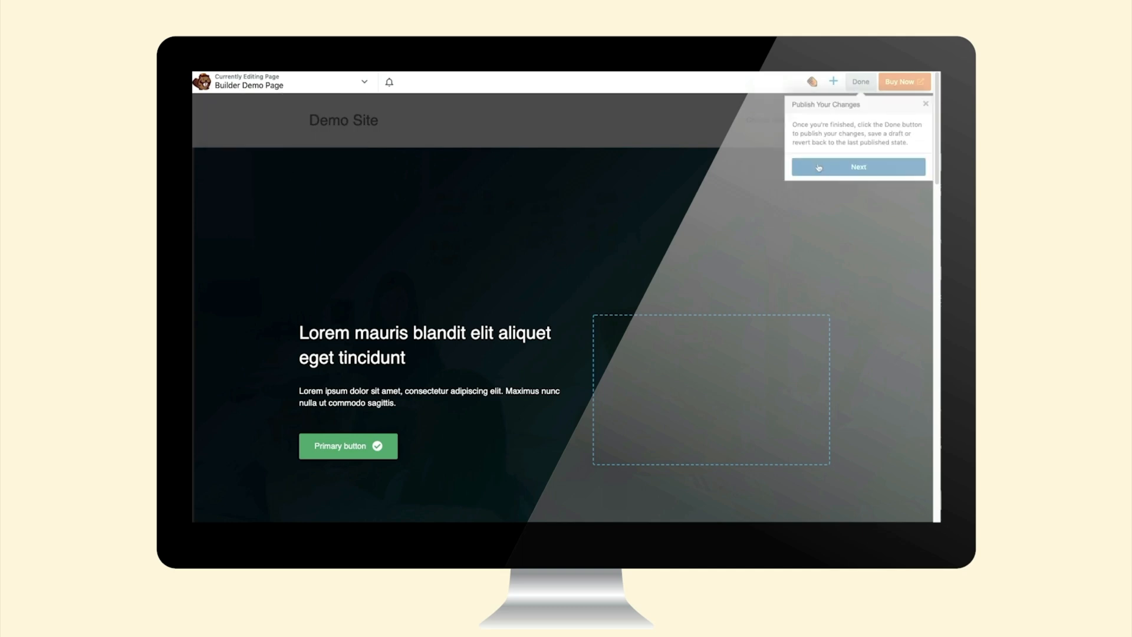
left_click(823, 168)
Replace the demo page's layout with the Blank landing page template
left_click(849, 111)
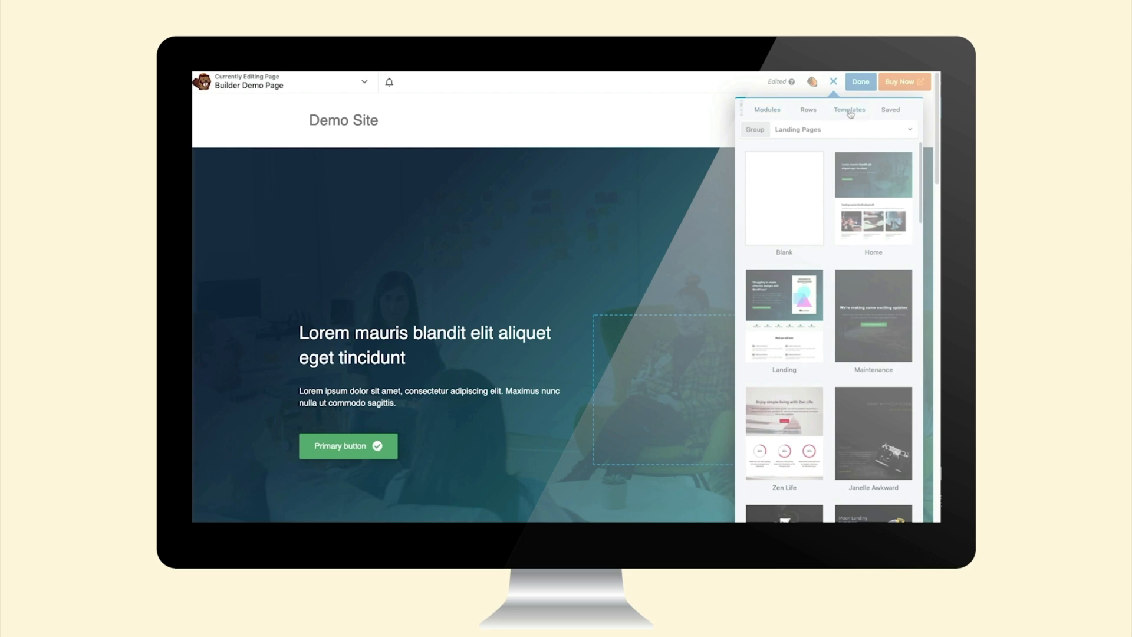
left_click(801, 198)
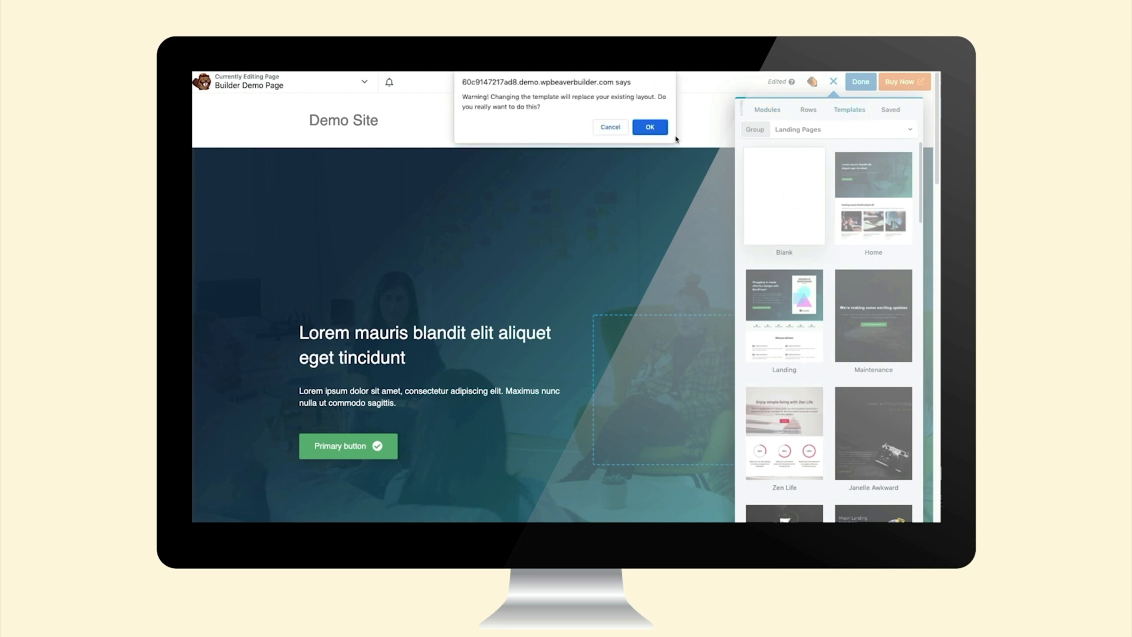
left_click(649, 129)
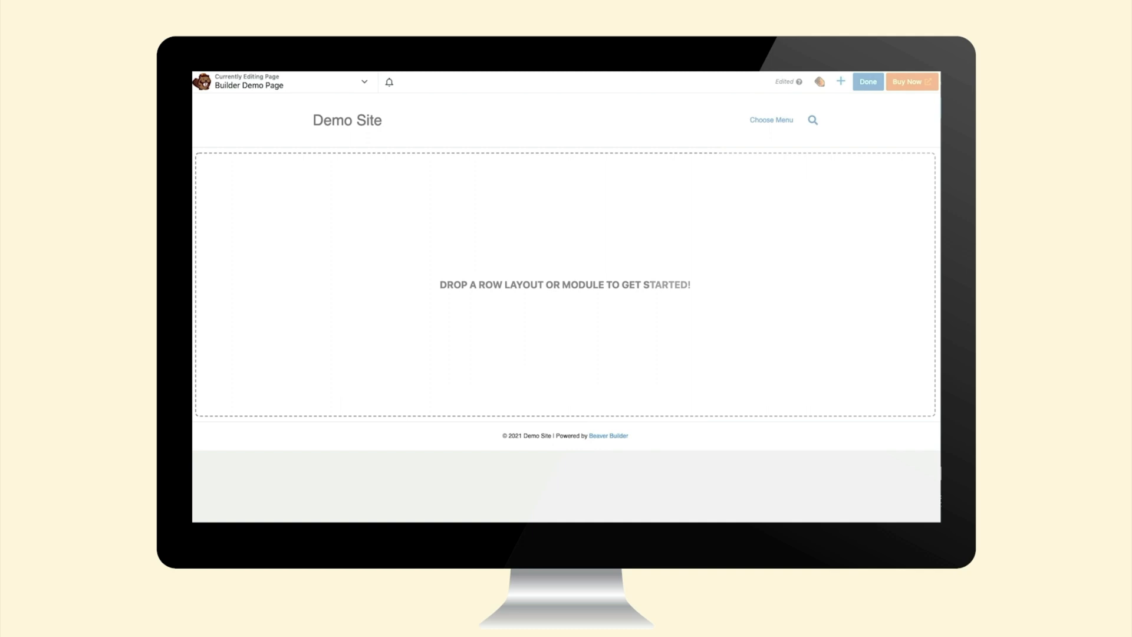
Browse the available content modules by group: Standard Modules, WordPress Widgets and Saved Modules
left_click(840, 82)
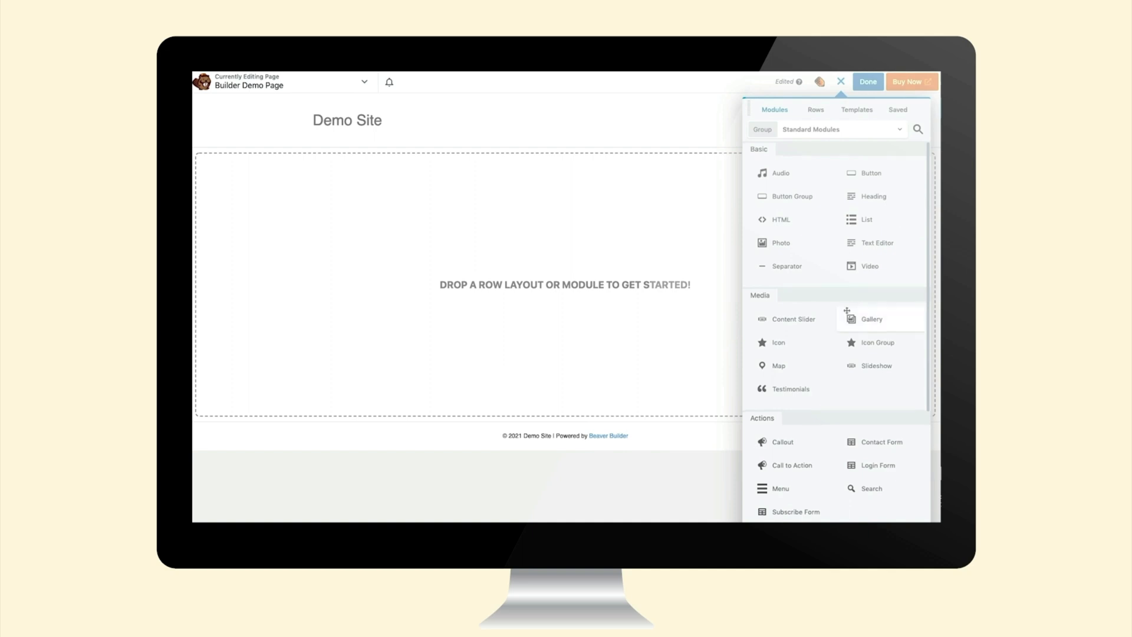
scroll(845, 314, "down", 4)
scroll(846, 314, "up", 4)
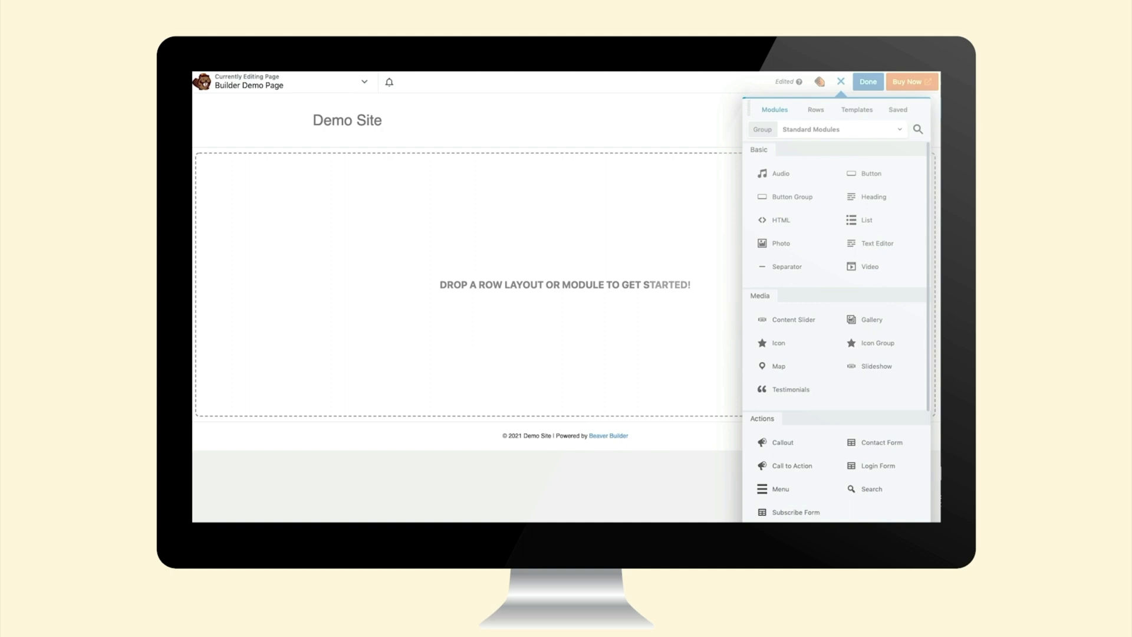
left_click(881, 132)
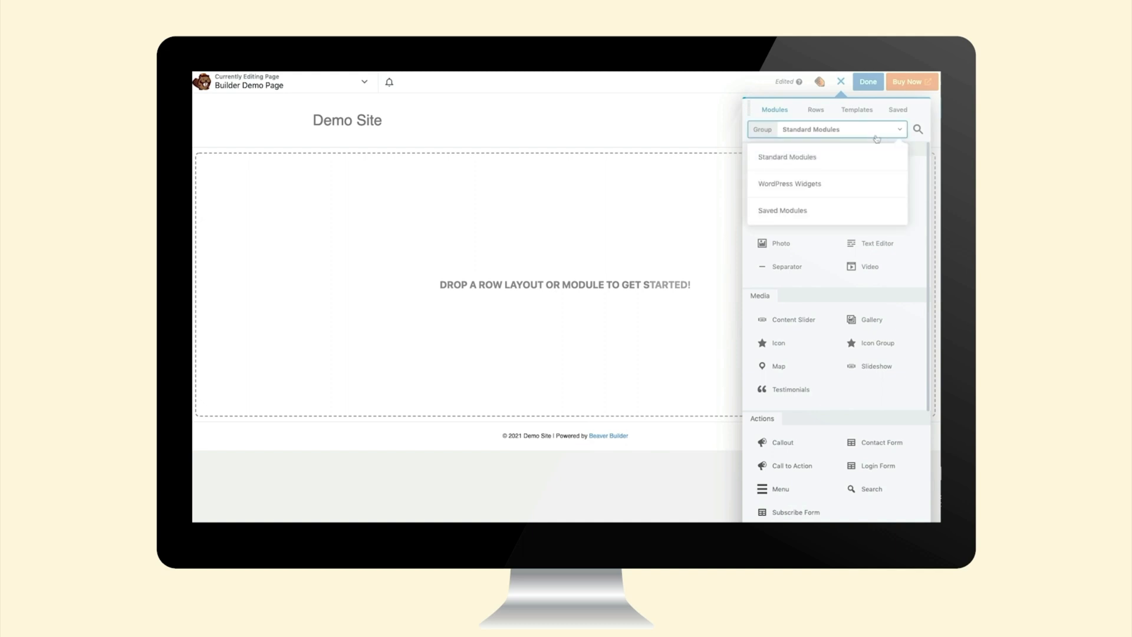
left_click(819, 184)
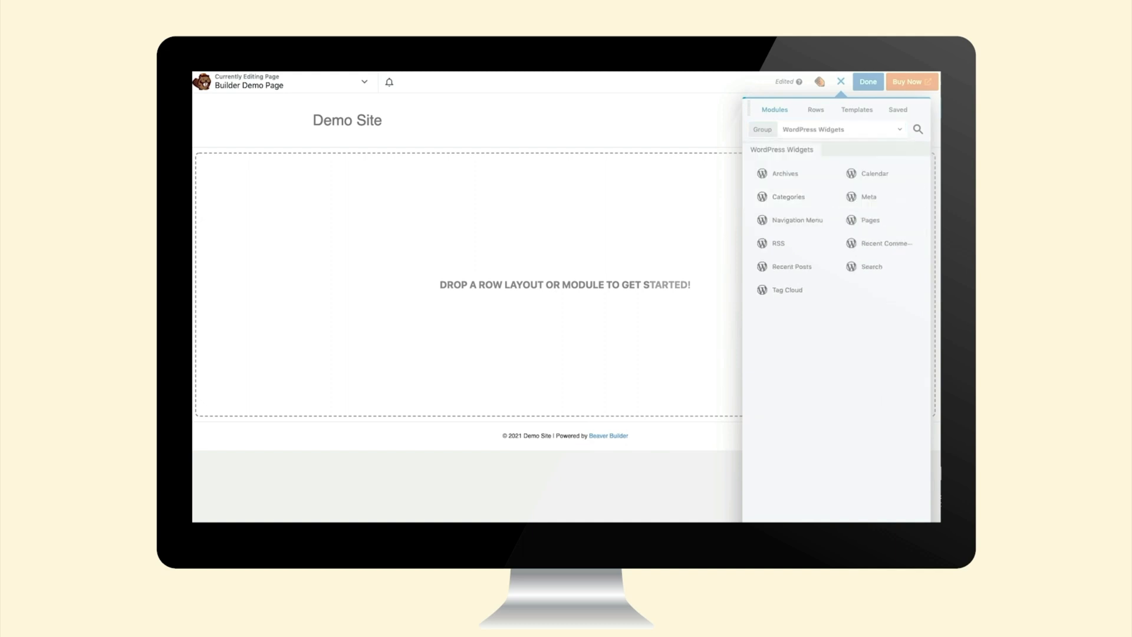
left_click(884, 131)
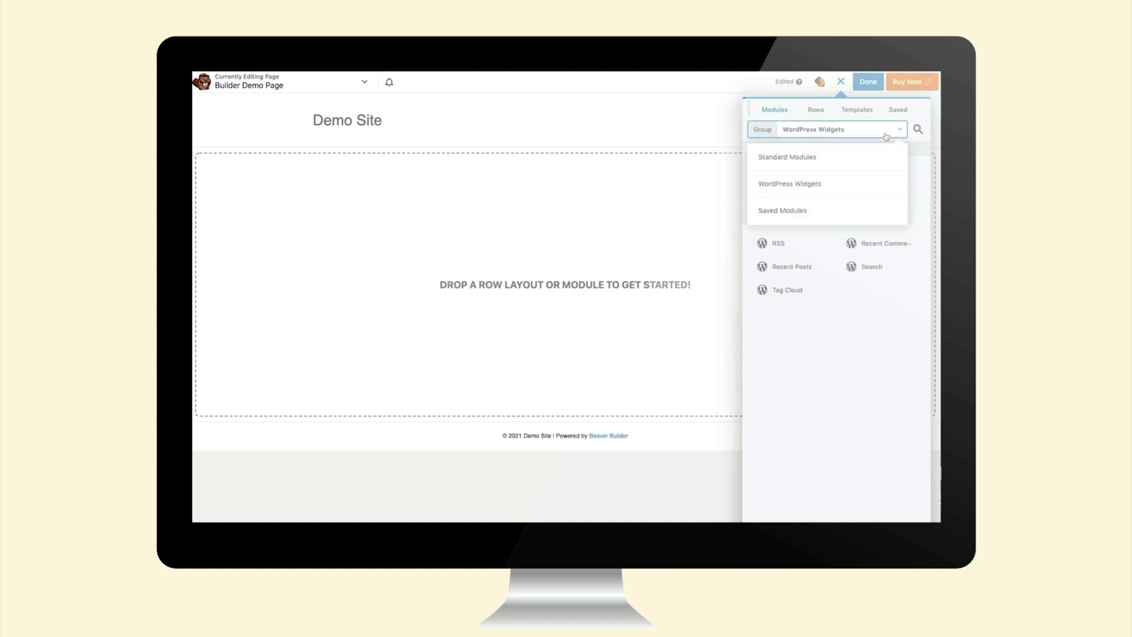
left_click(833, 212)
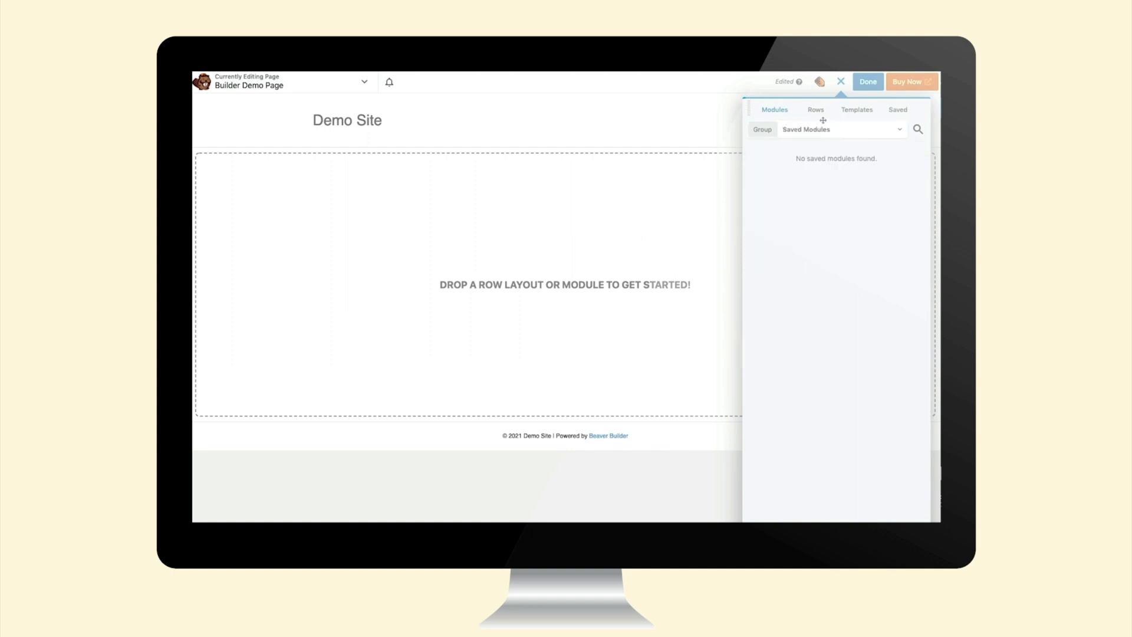
Browse the row layouts by group: Columns, the prebuilt Testimonials rows and Saved Columns
left_click(819, 113)
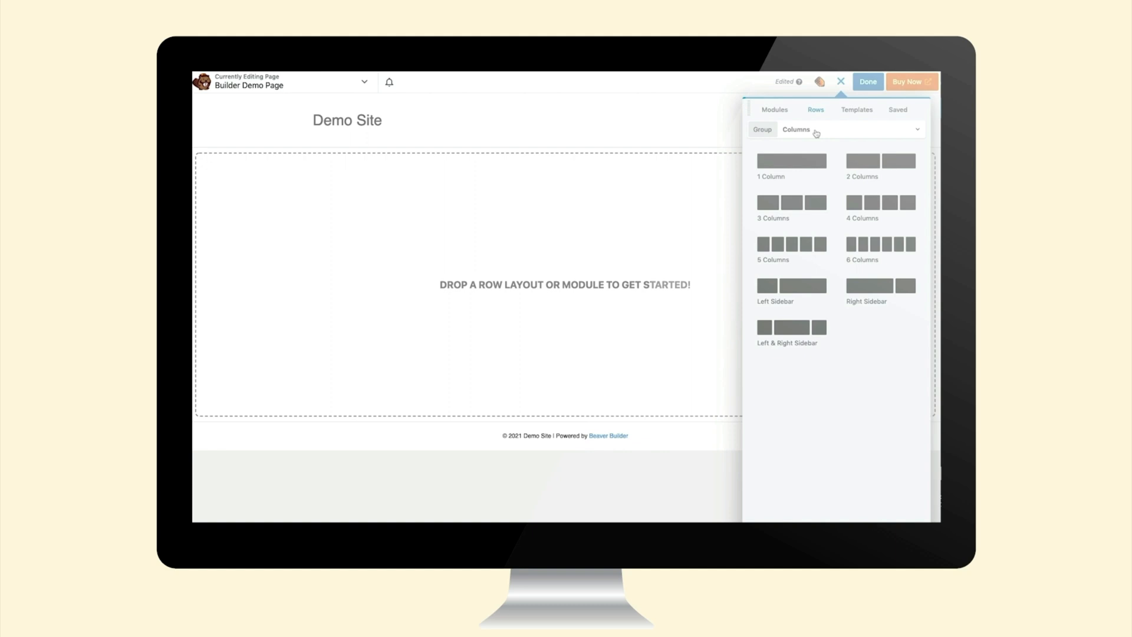
left_click(816, 134)
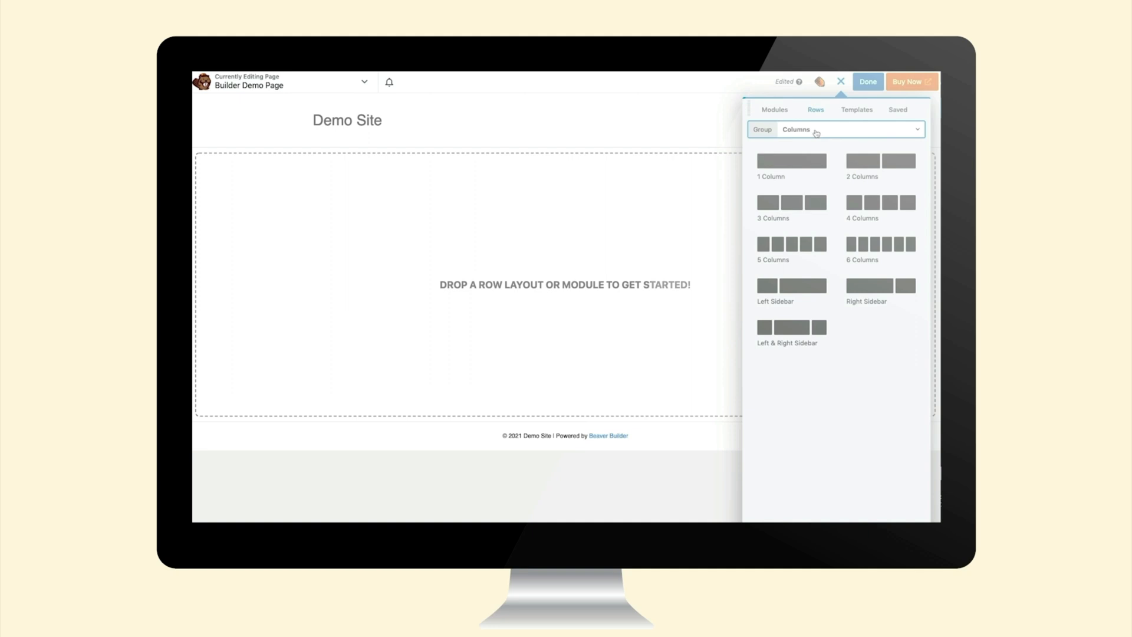
left_click(815, 133)
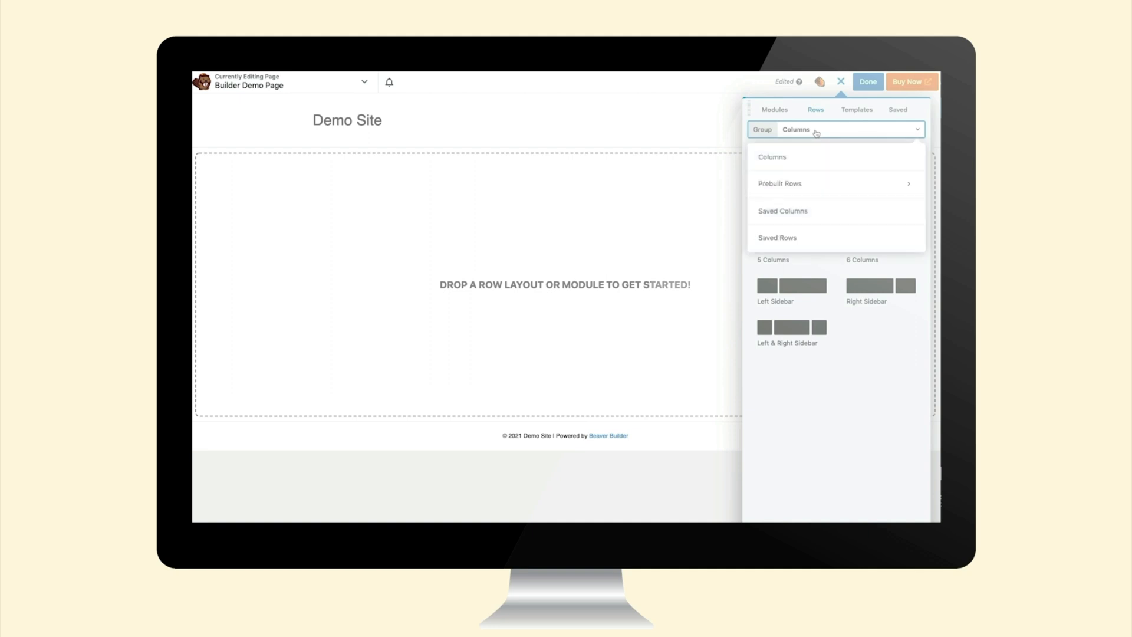
left_click(811, 188)
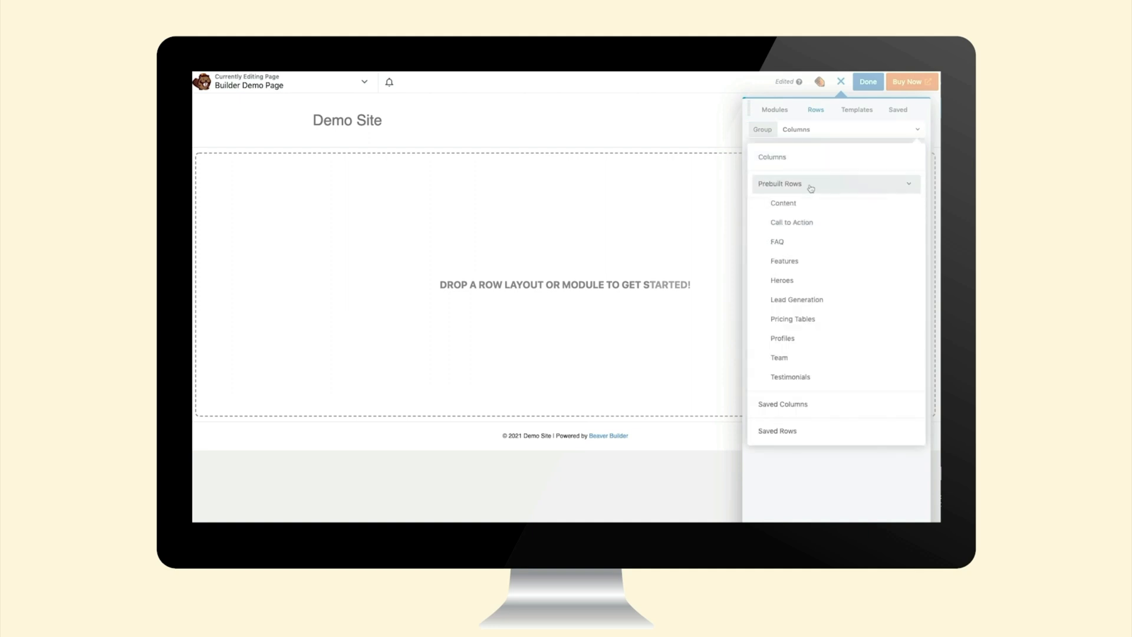
left_click(802, 378)
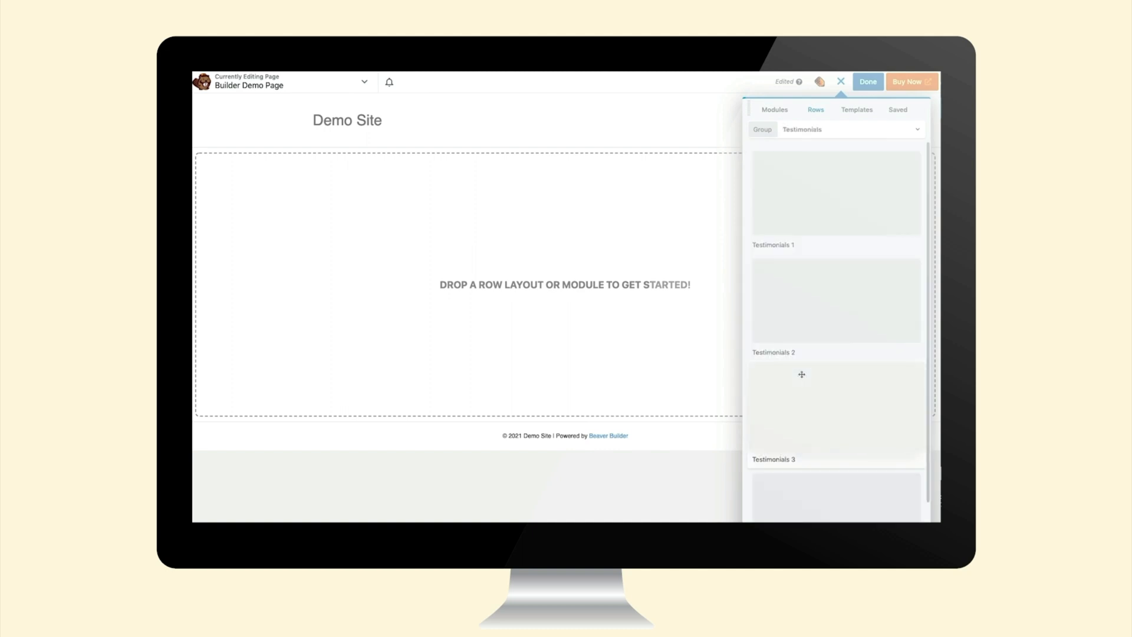
left_click(800, 131)
left_click(798, 260)
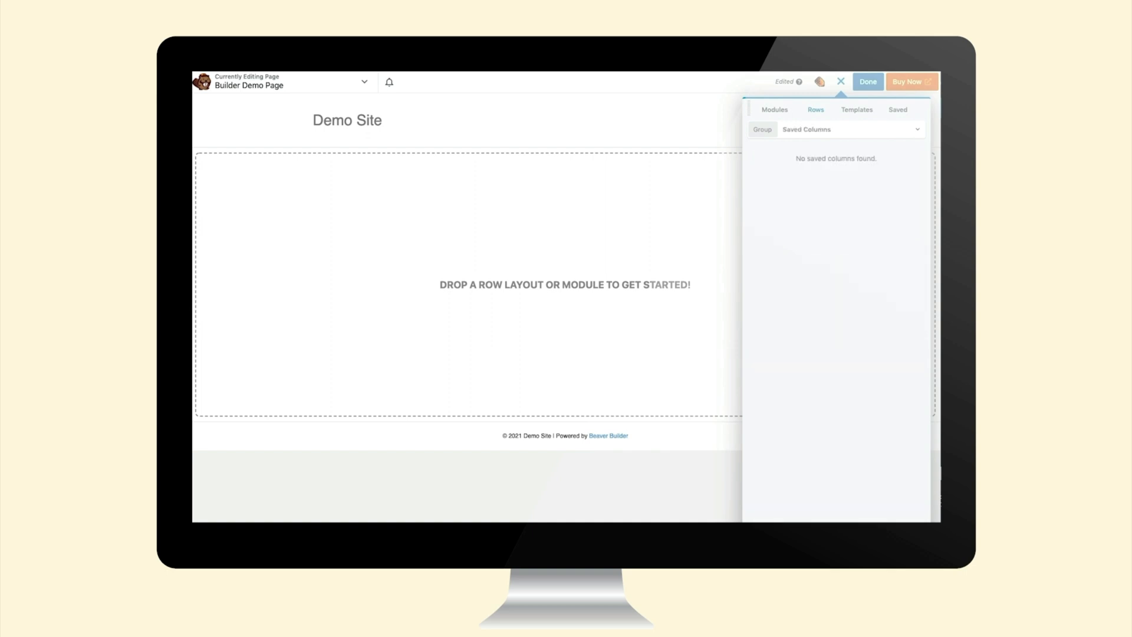
Browse the page templates by group: Landing Pages, Content Pages and Saved Templates
left_click(856, 110)
scroll(859, 309, "down", 5)
scroll(859, 308, "up", 5)
left_click(853, 131)
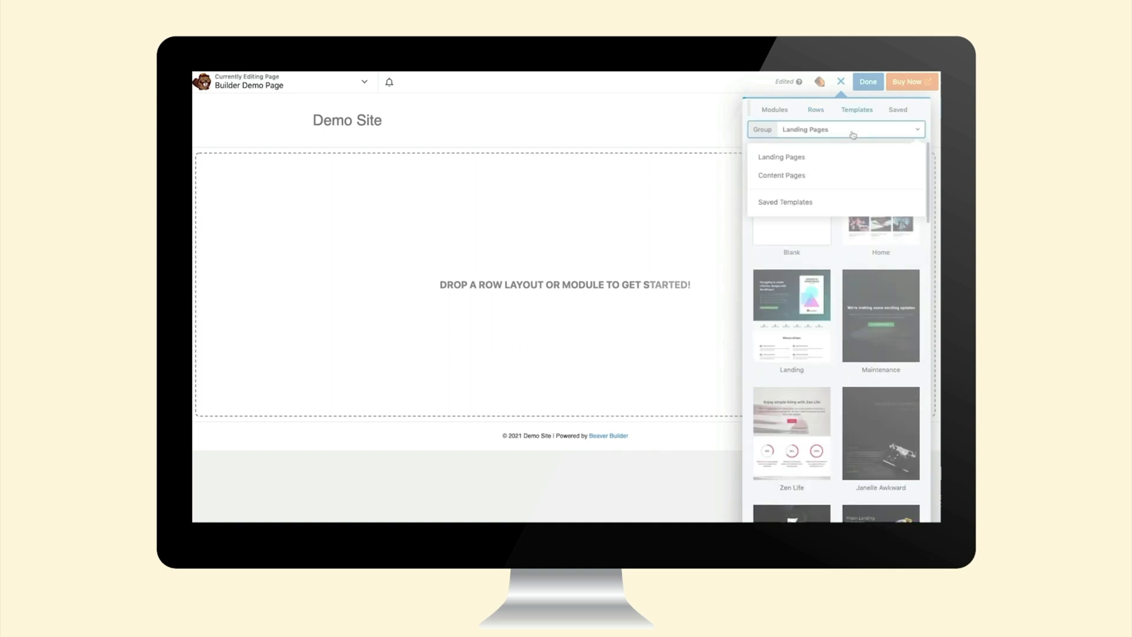
left_click(801, 177)
left_click(848, 130)
left_click(806, 202)
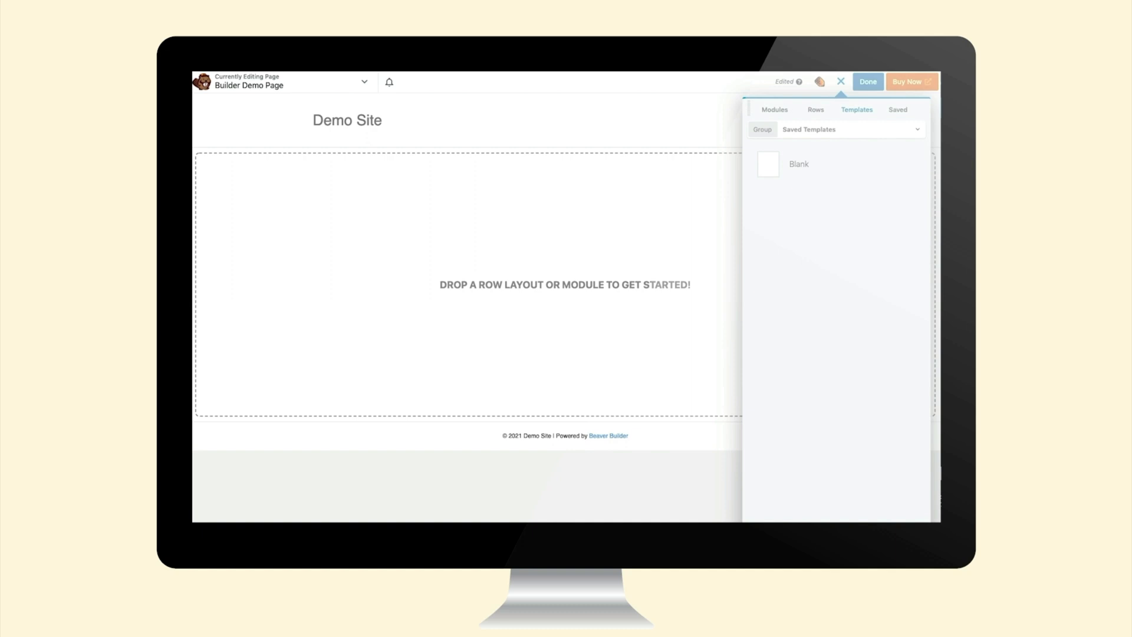
Add a Text Editor module to the blank page with the text "Hello World!" and save it
left_click(779, 110)
left_click_drag(851, 242, 596, 210)
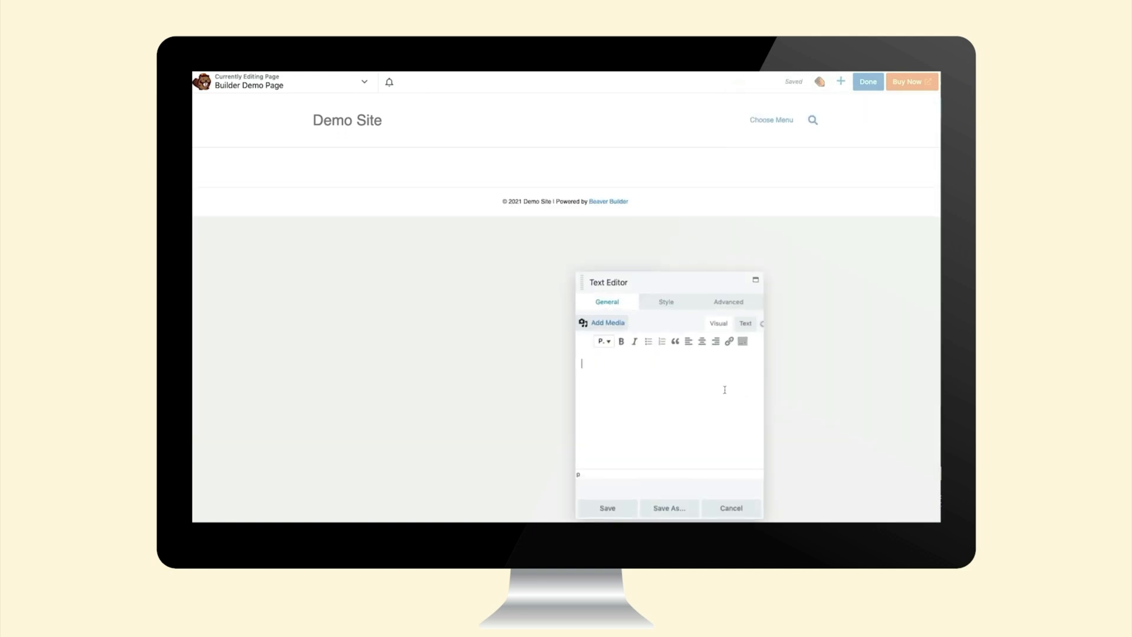
type("Hello World!")
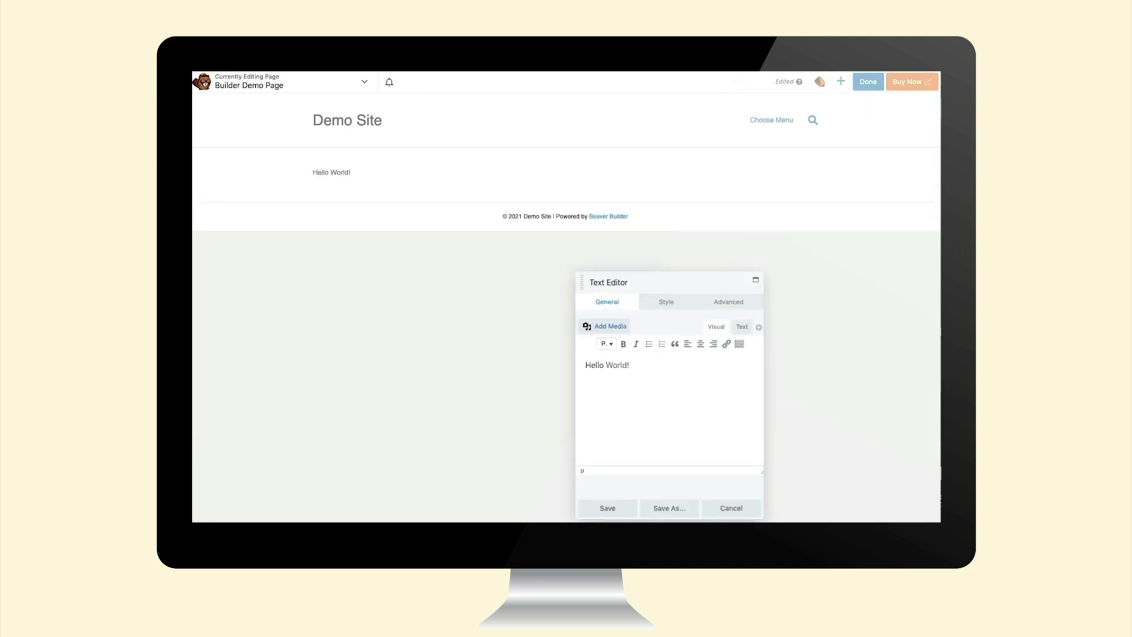
left_click(607, 505)
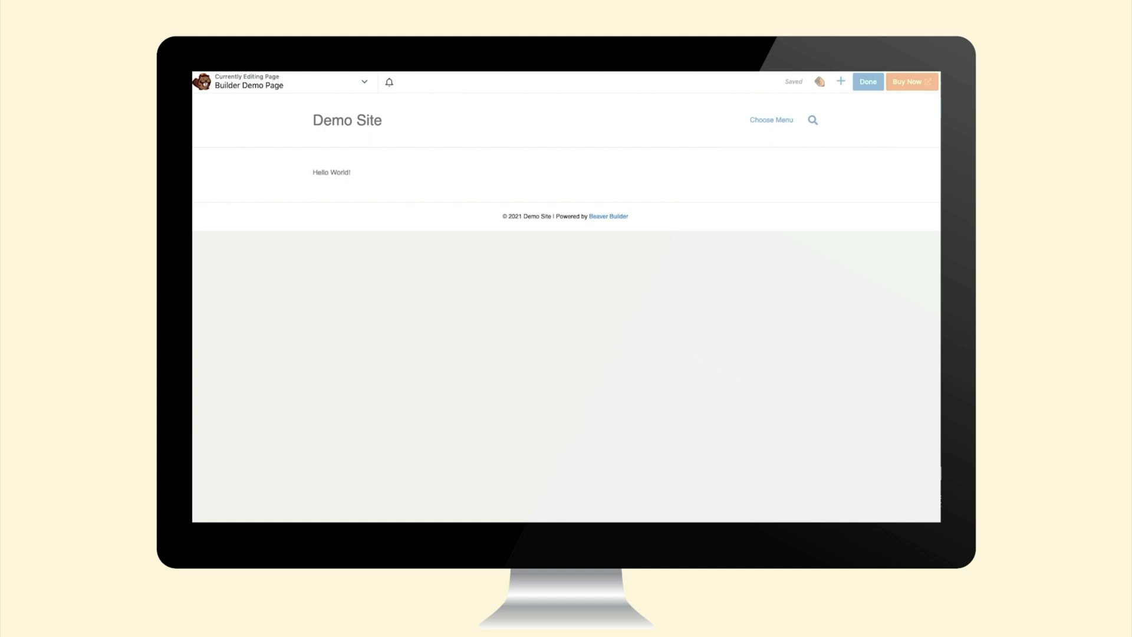
Review the row settings and a "Hello World!" text module's settings, cancelling out of both
mouse_move(342, 173)
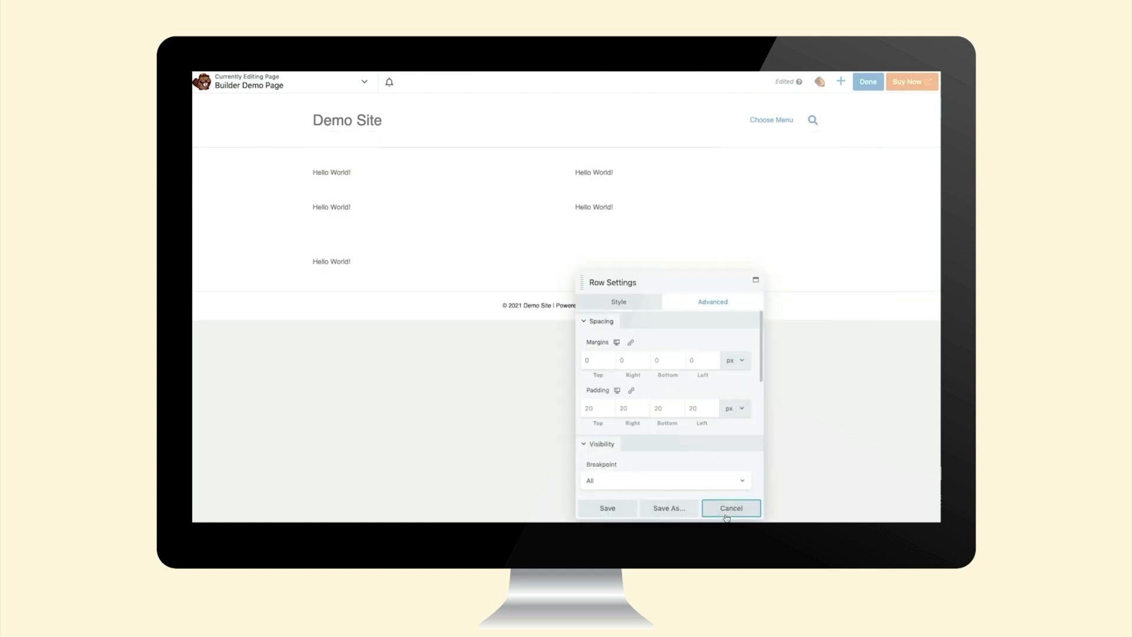
left_click(731, 511)
left_click(346, 207)
left_click(607, 302)
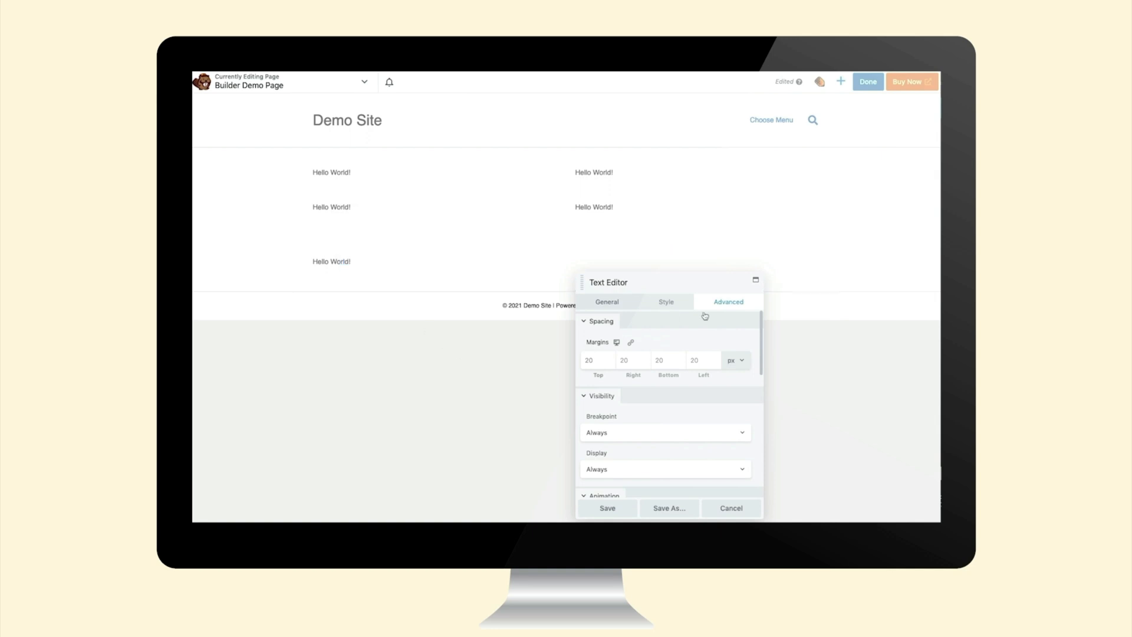
left_click(725, 508)
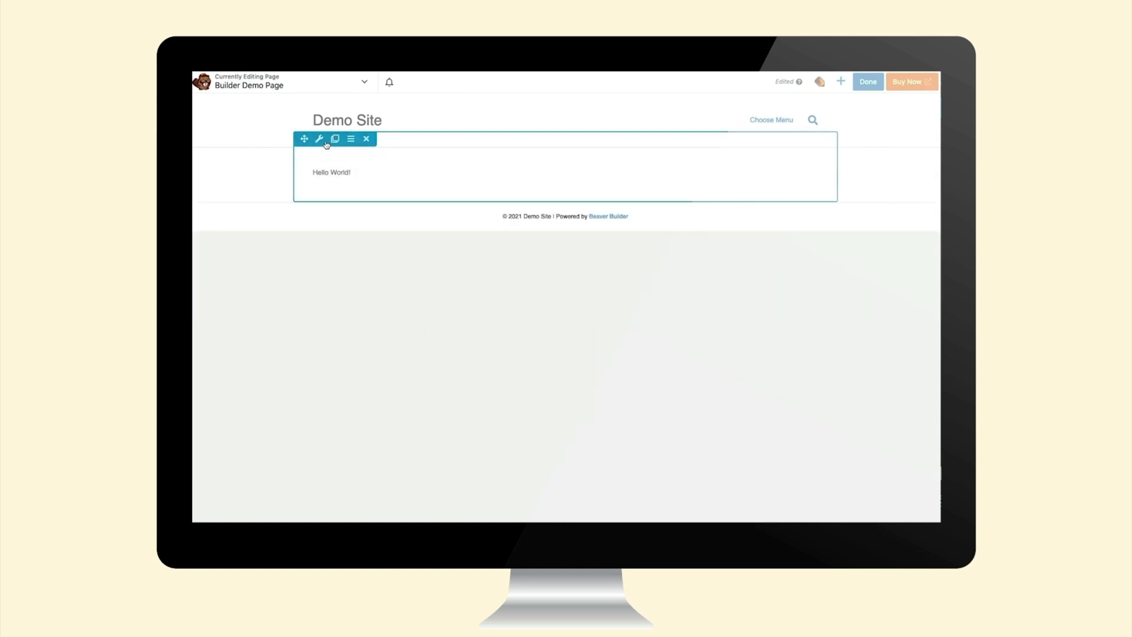
Duplicate the "Hello World!" row and delete the upper copy, accepting the confirmation
left_click(334, 139)
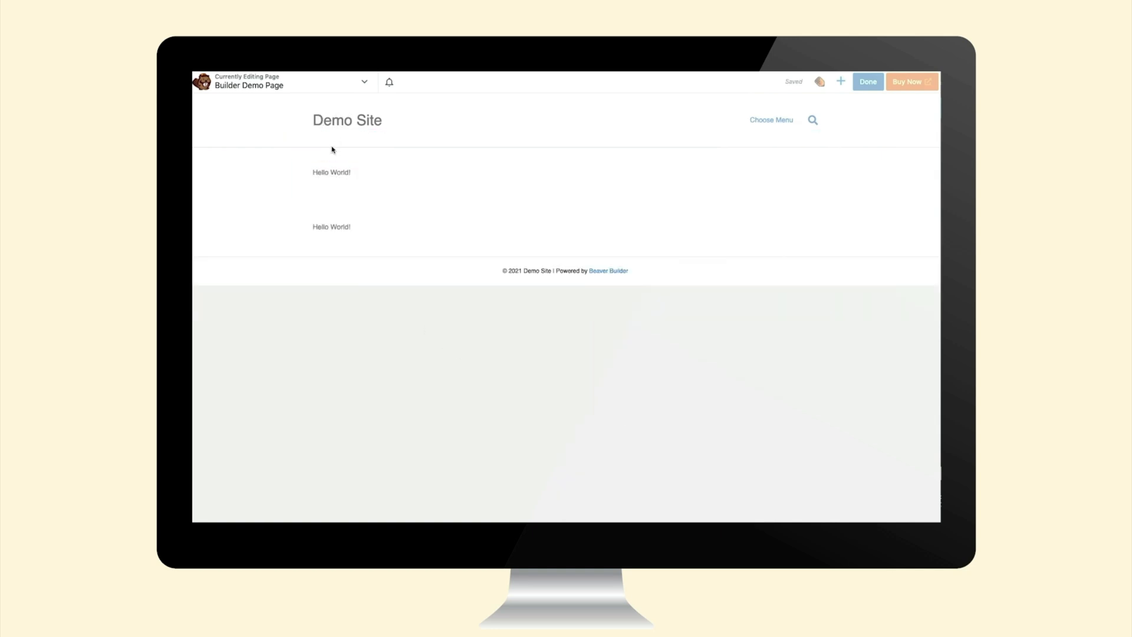
mouse_move(329, 174)
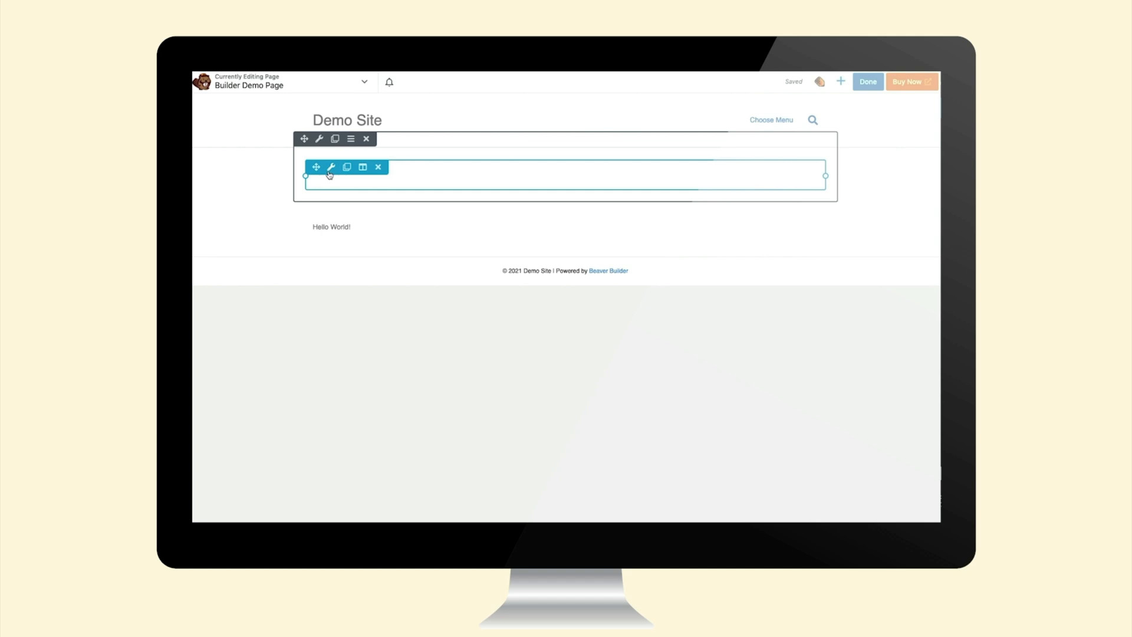
left_click(366, 139)
left_click(647, 118)
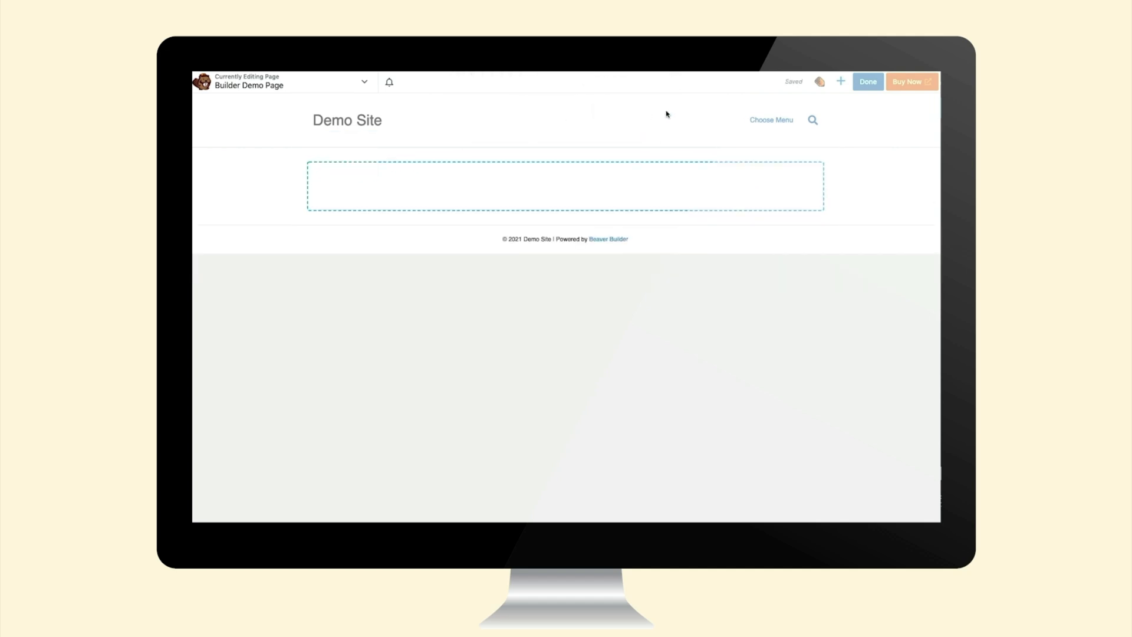
Add a Button module to the empty page and view its general settings
left_click(842, 82)
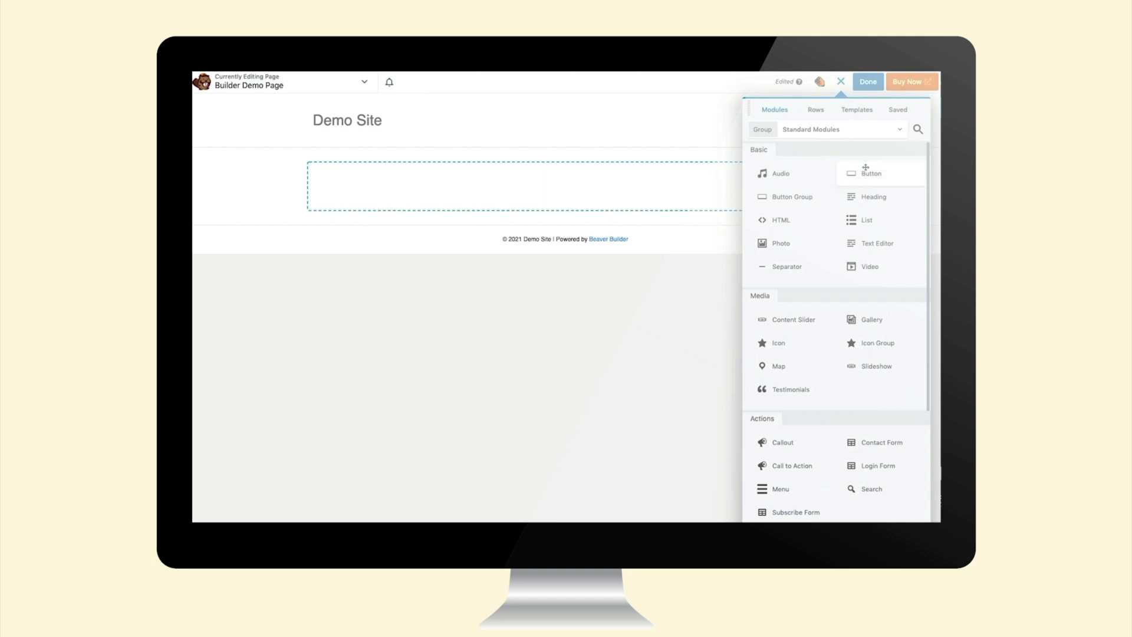
left_click_drag(864, 172, 578, 204)
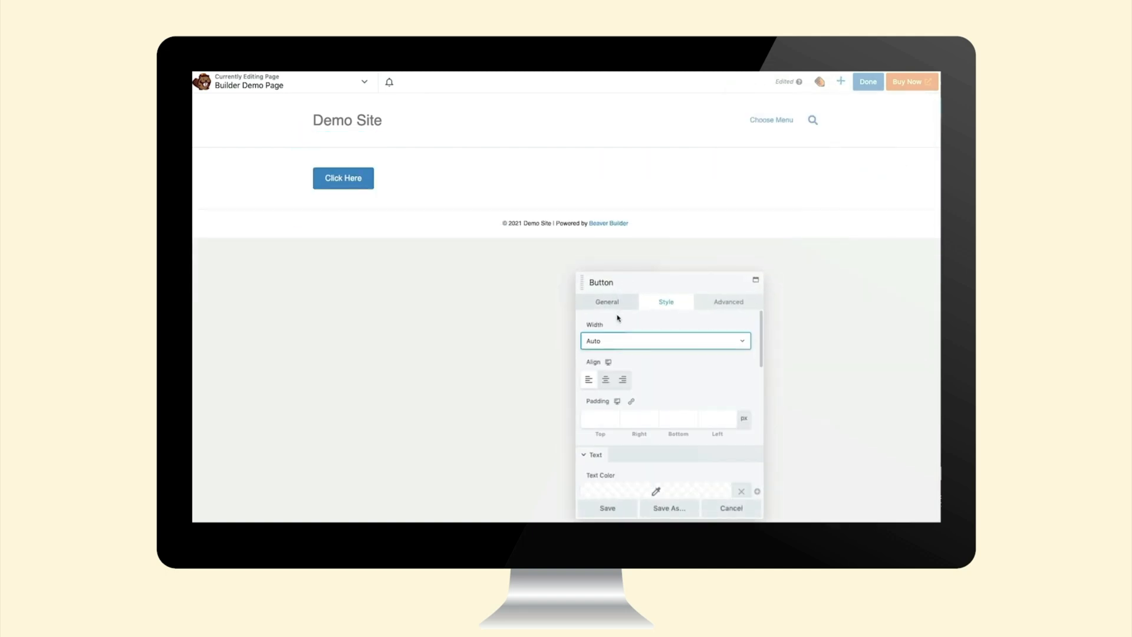
left_click(613, 307)
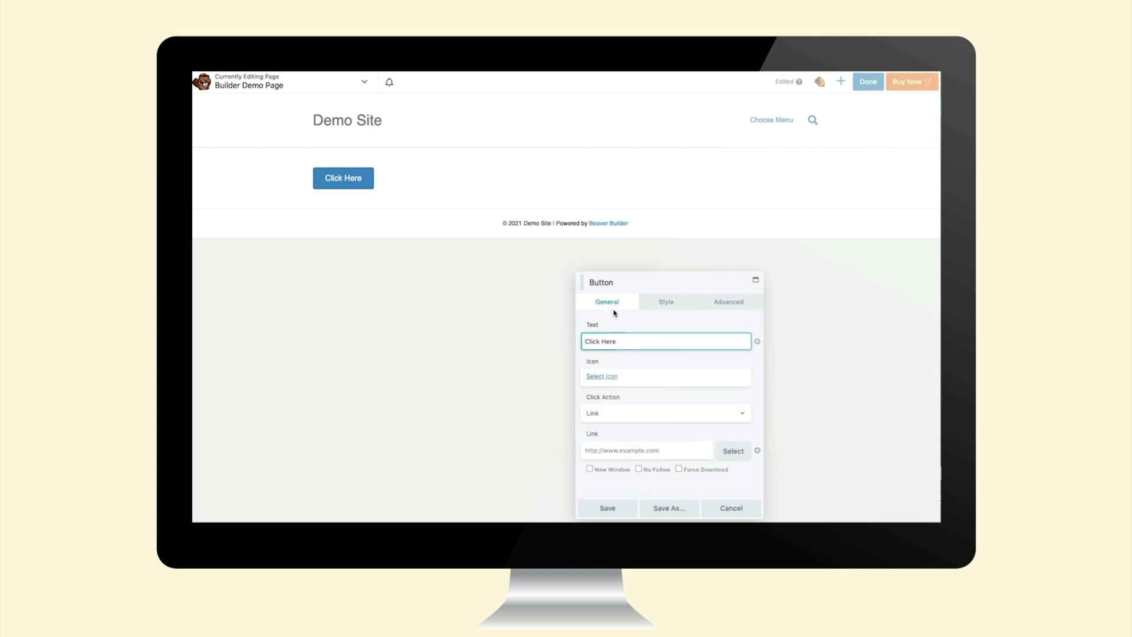
Set the button text's font family to Adamina in its style settings and save the module
left_click(665, 303)
scroll(659, 395, "down", 3)
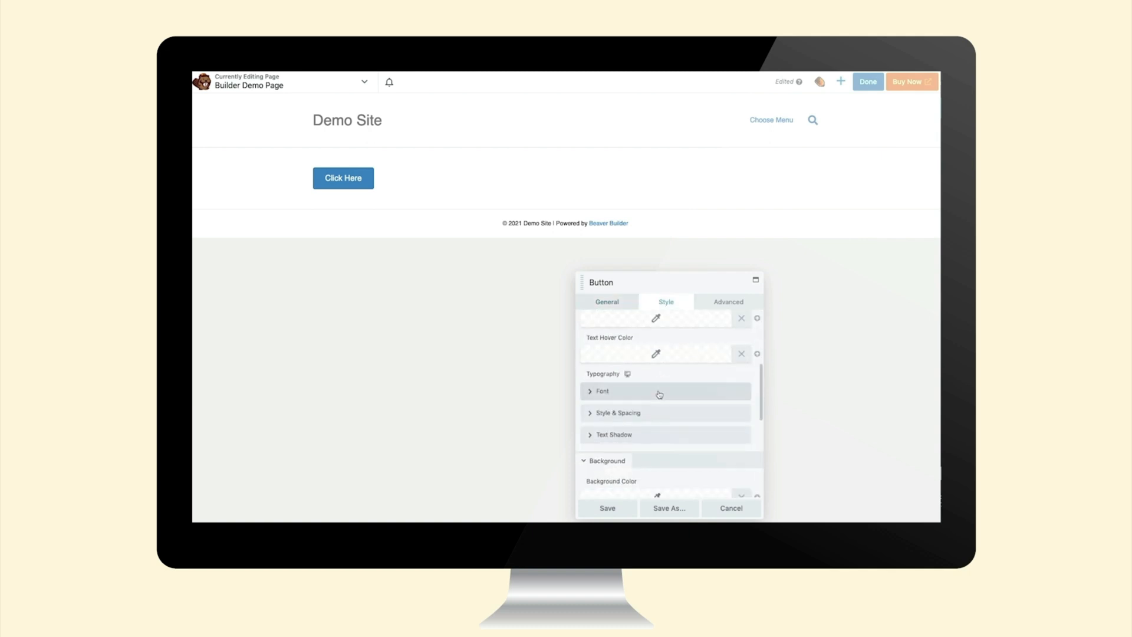
left_click(659, 394)
left_click(633, 421)
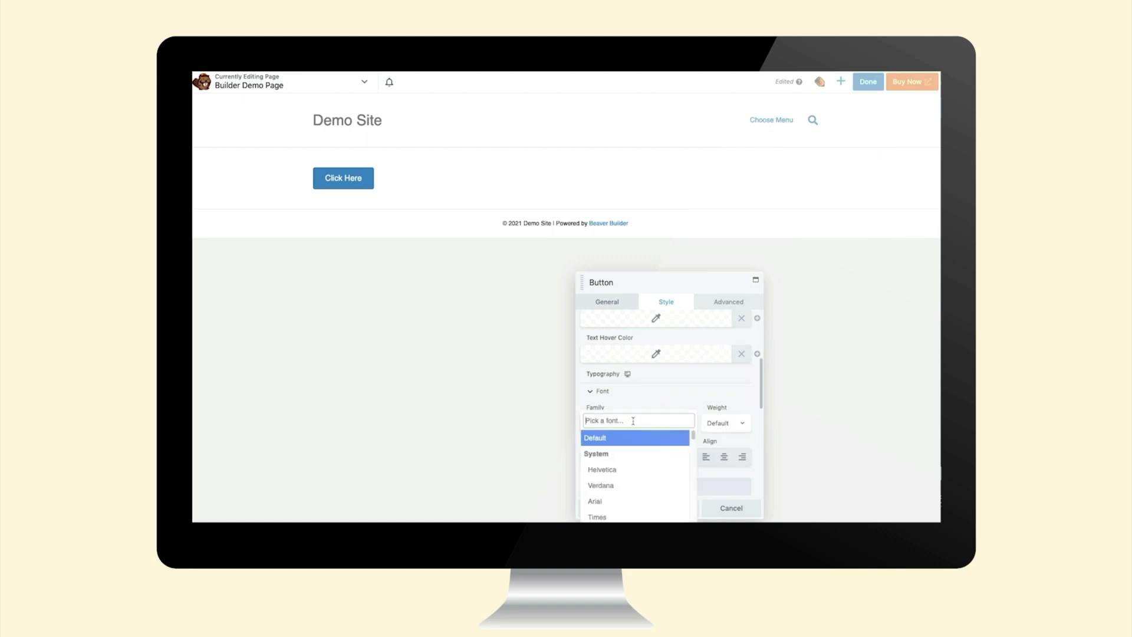
scroll(610, 506, "down", 3)
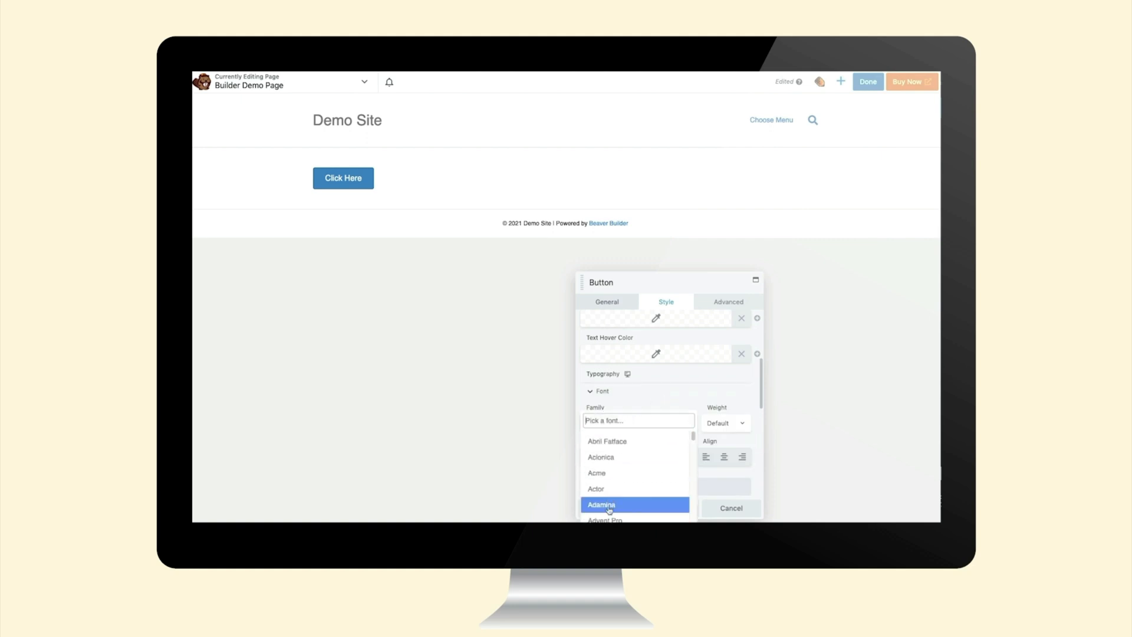
left_click(609, 505)
left_click(606, 507)
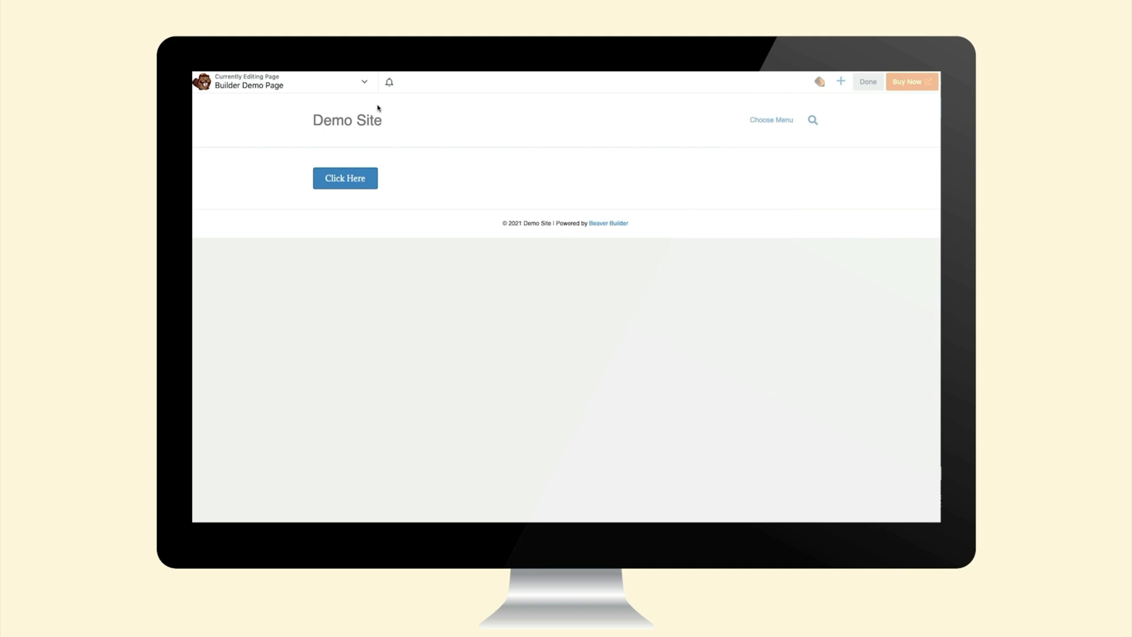
View the form for saving the current layout as a template and cancel it
left_click(345, 87)
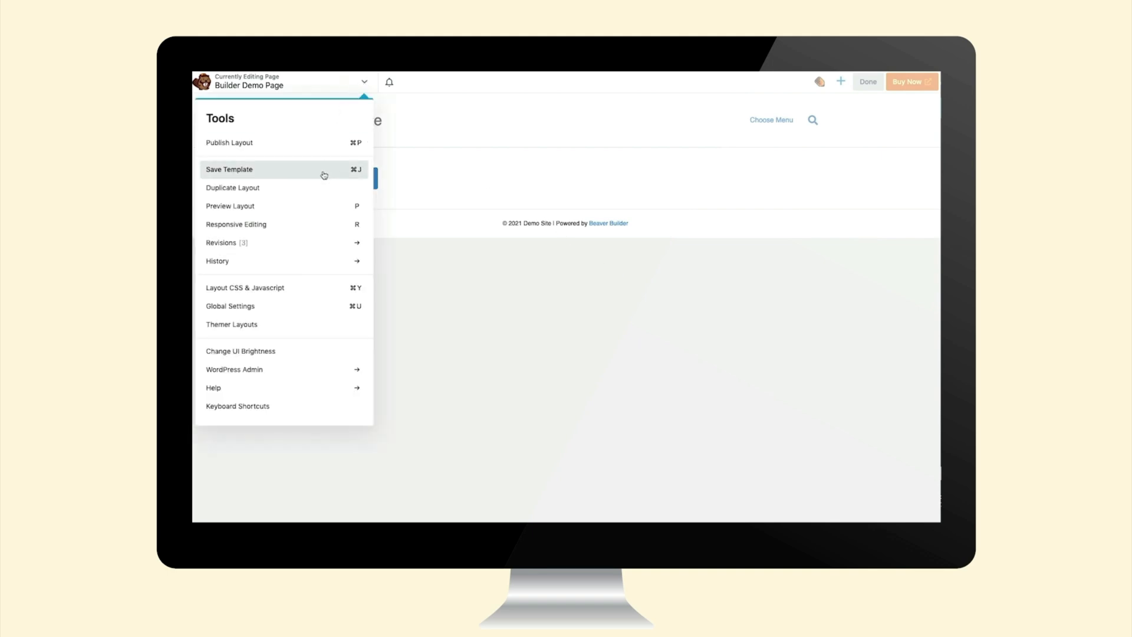
left_click(293, 178)
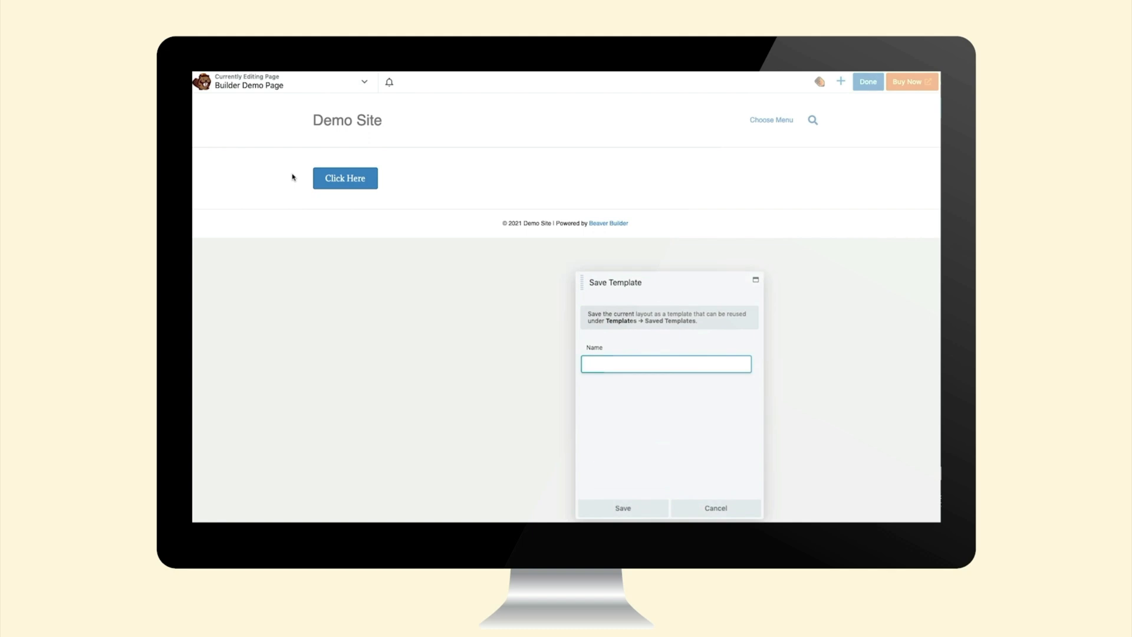
left_click(715, 507)
Preview the layout in responsive editing at the small and medium device sizes, and exit the preview
left_click(345, 87)
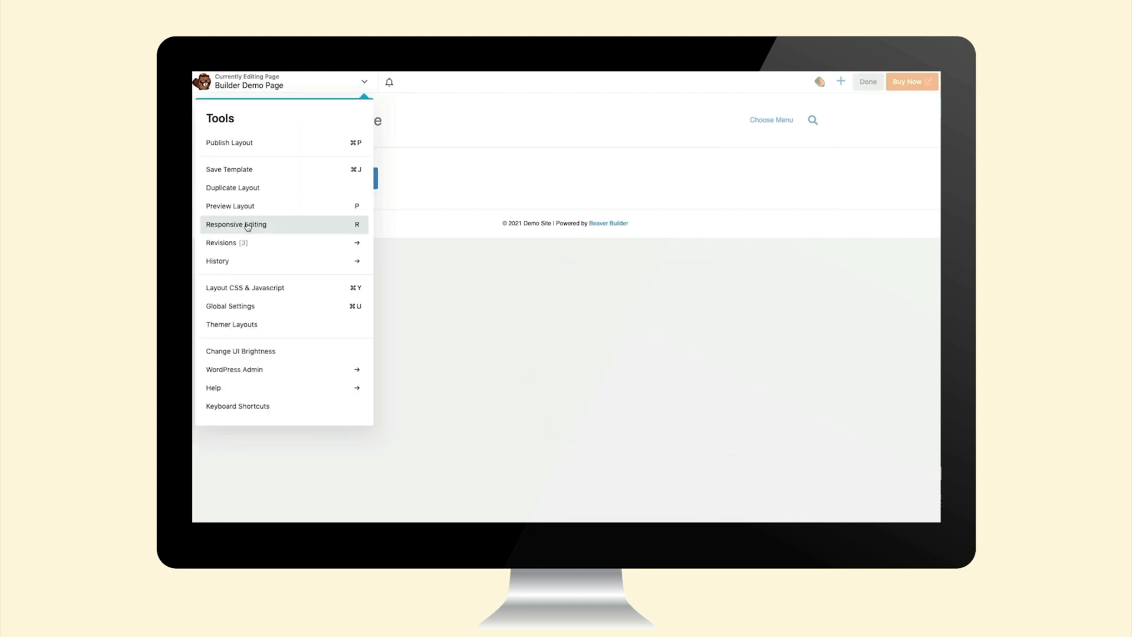
left_click(247, 224)
left_click(574, 112)
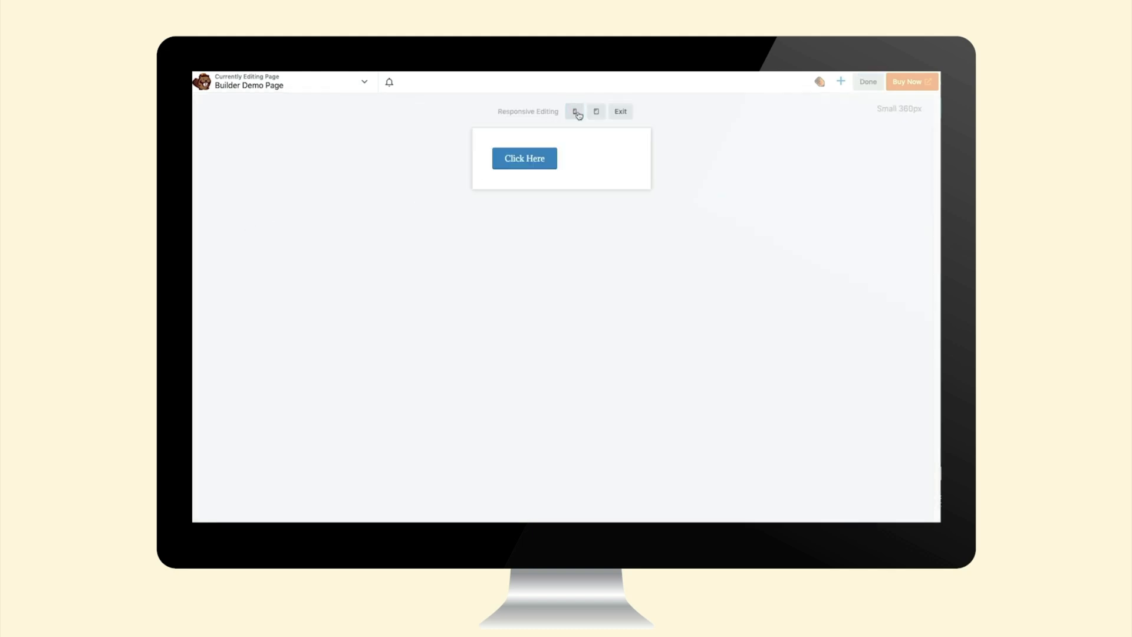
left_click(595, 113)
left_click(621, 111)
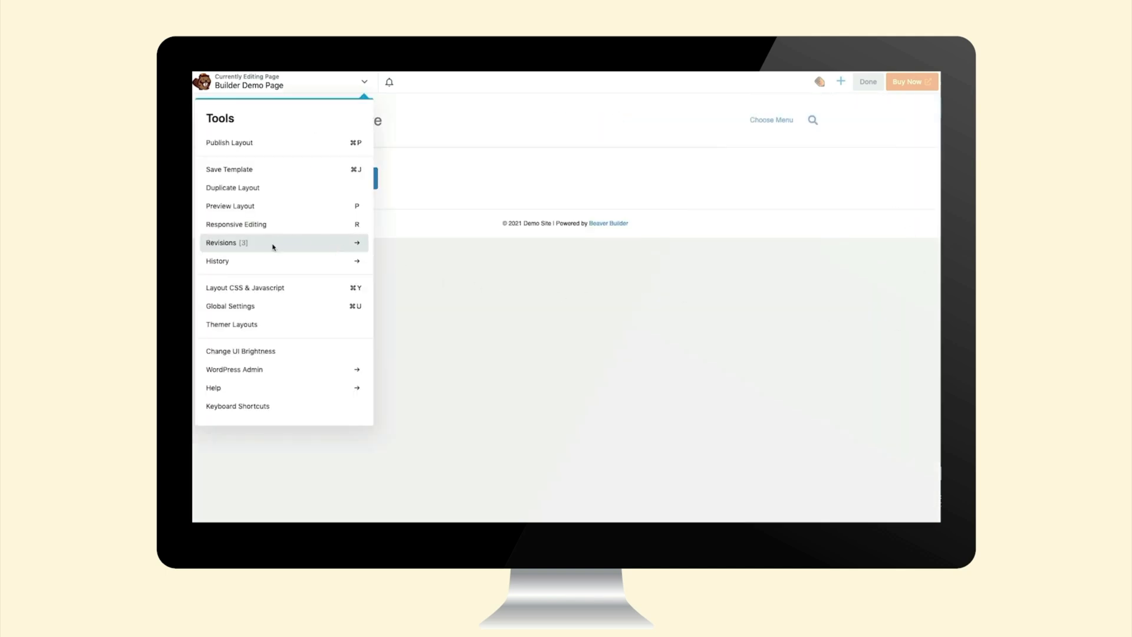
View the page's revision list, close it and finish editing the page
left_click(273, 244)
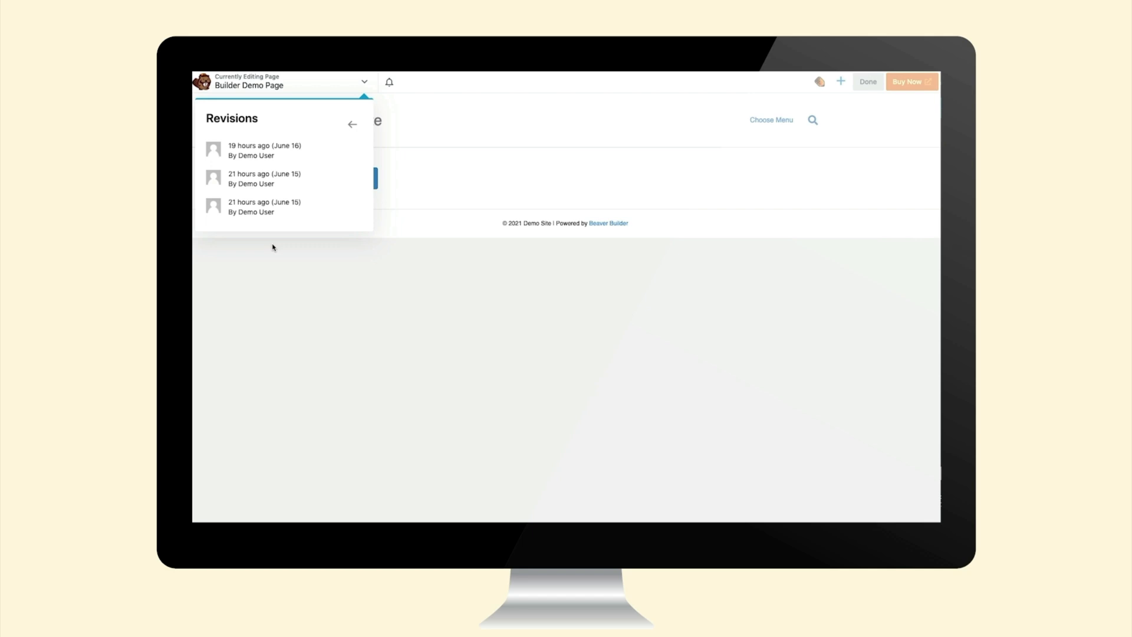
left_click(331, 250)
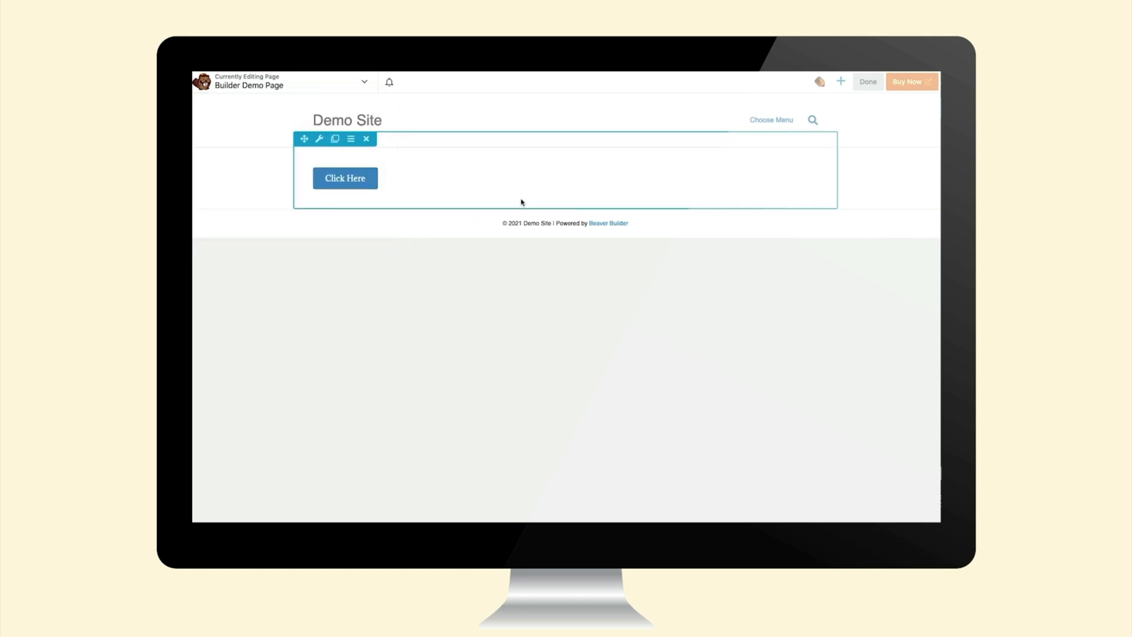
left_click(869, 88)
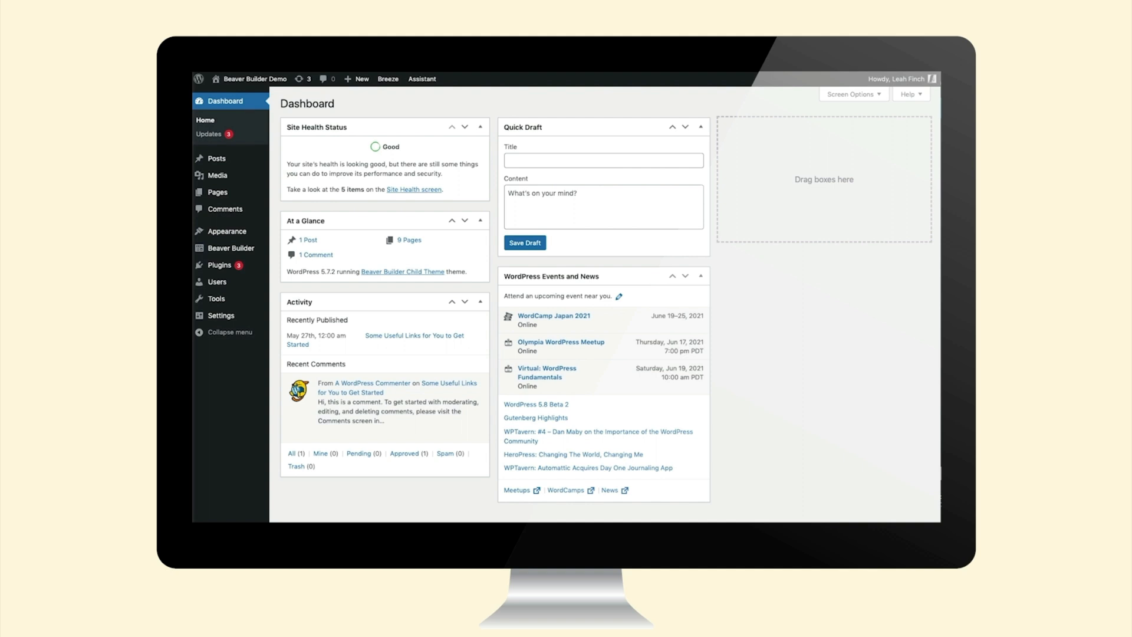
Open the Beaver Builder settings in the WordPress admin and review the list of enabled modules
mouse_move(234, 252)
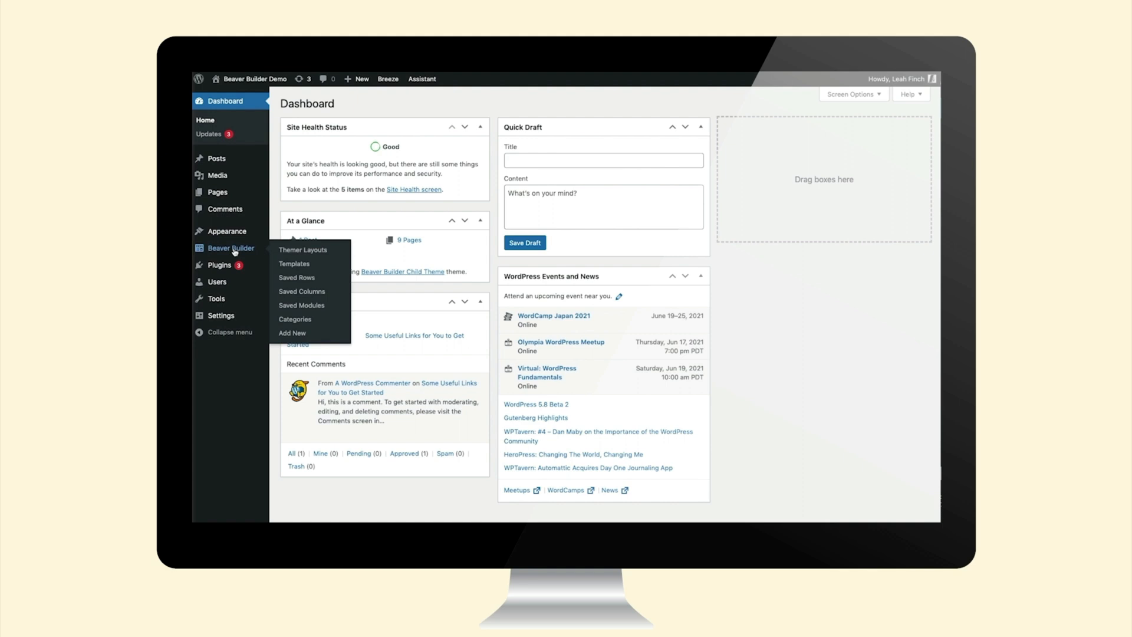
mouse_move(230, 317)
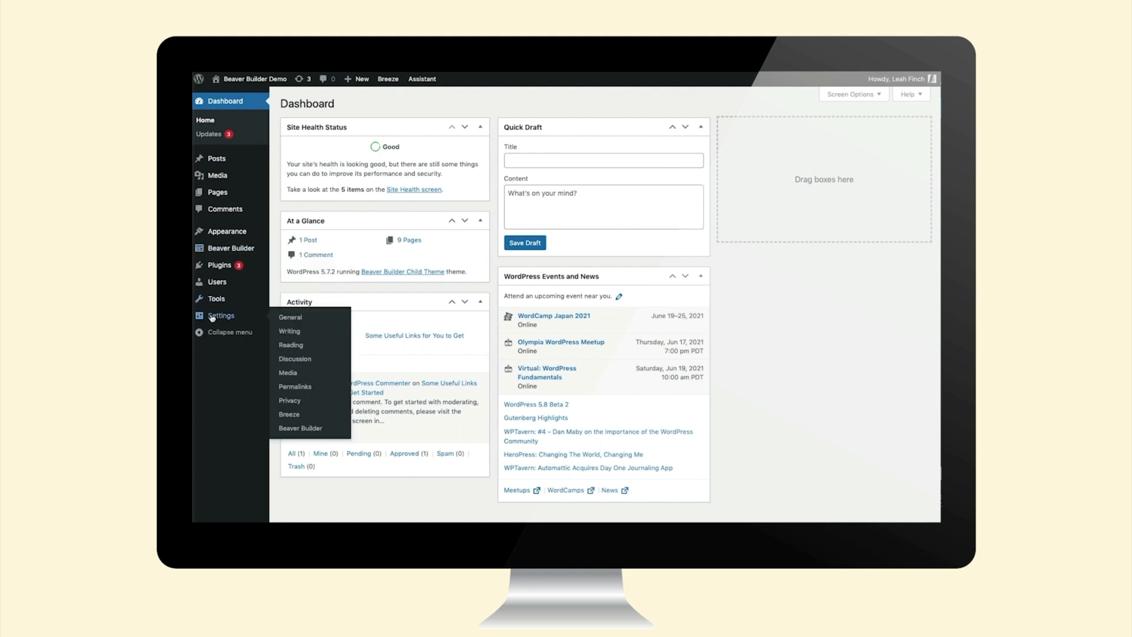
left_click(300, 426)
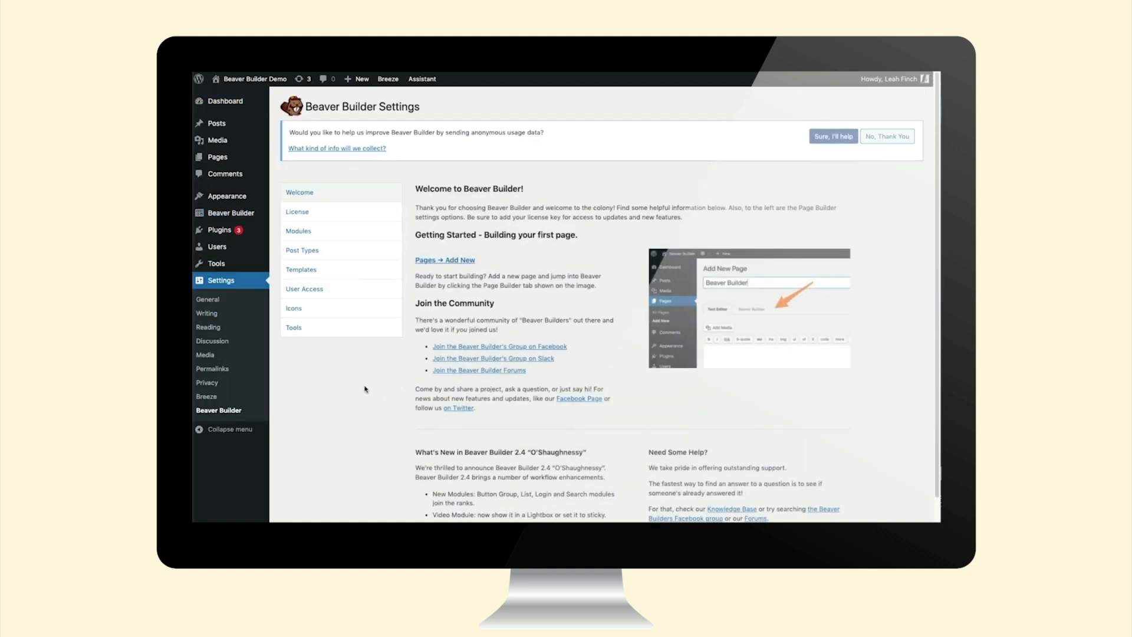
left_click(305, 231)
scroll(493, 391, "down", 10)
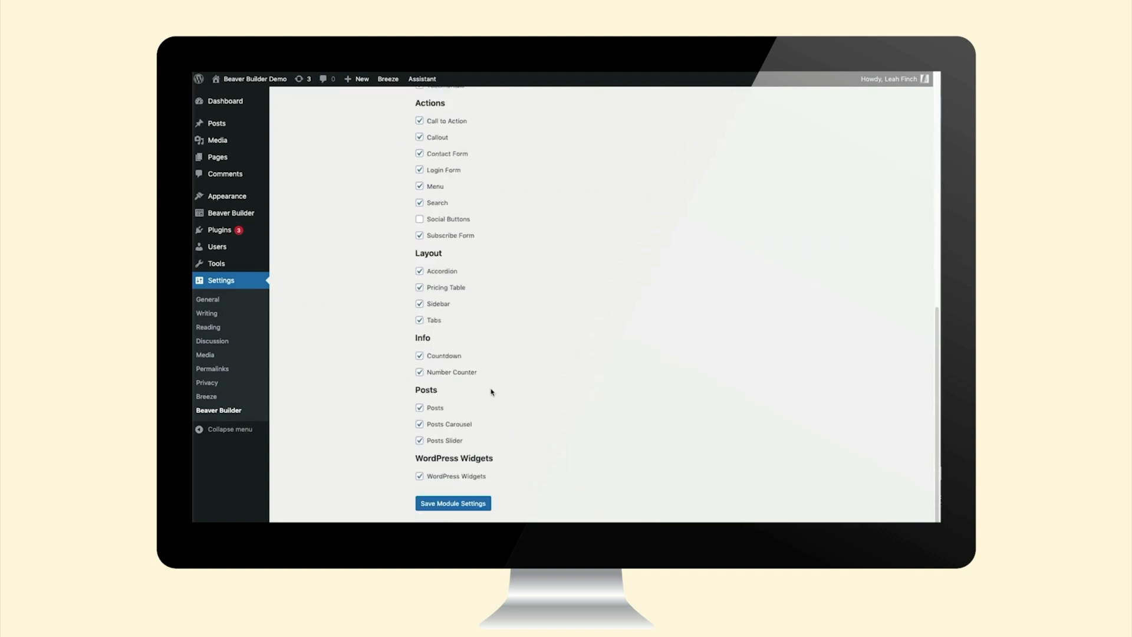
scroll(491, 391, "up", 10)
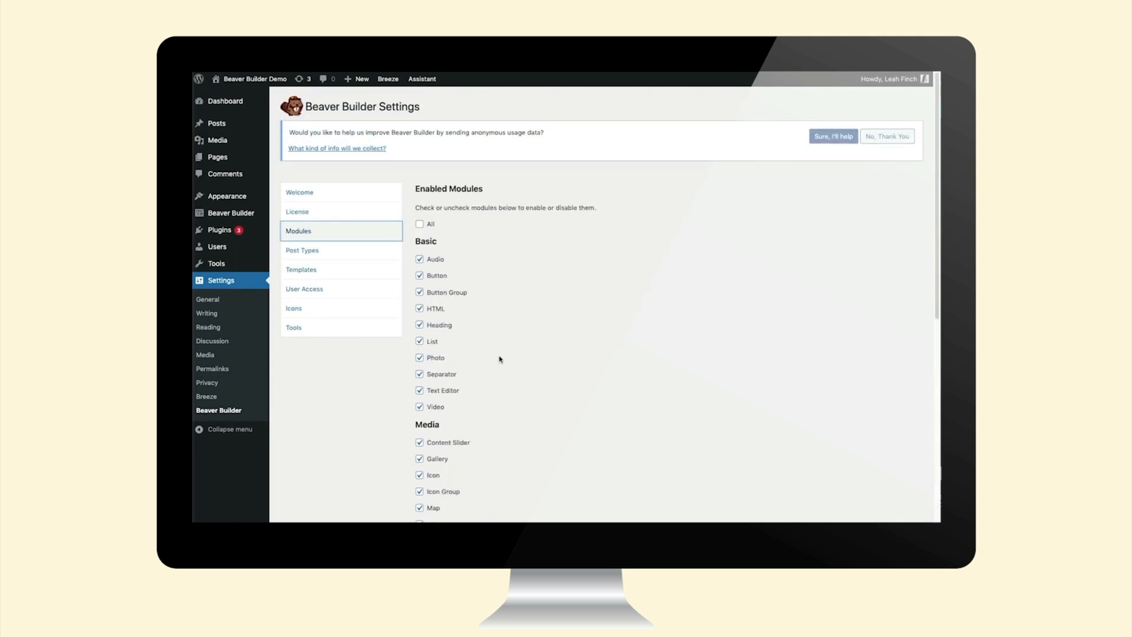
Select Posts as an additional post type for the builder to work with
left_click(315, 253)
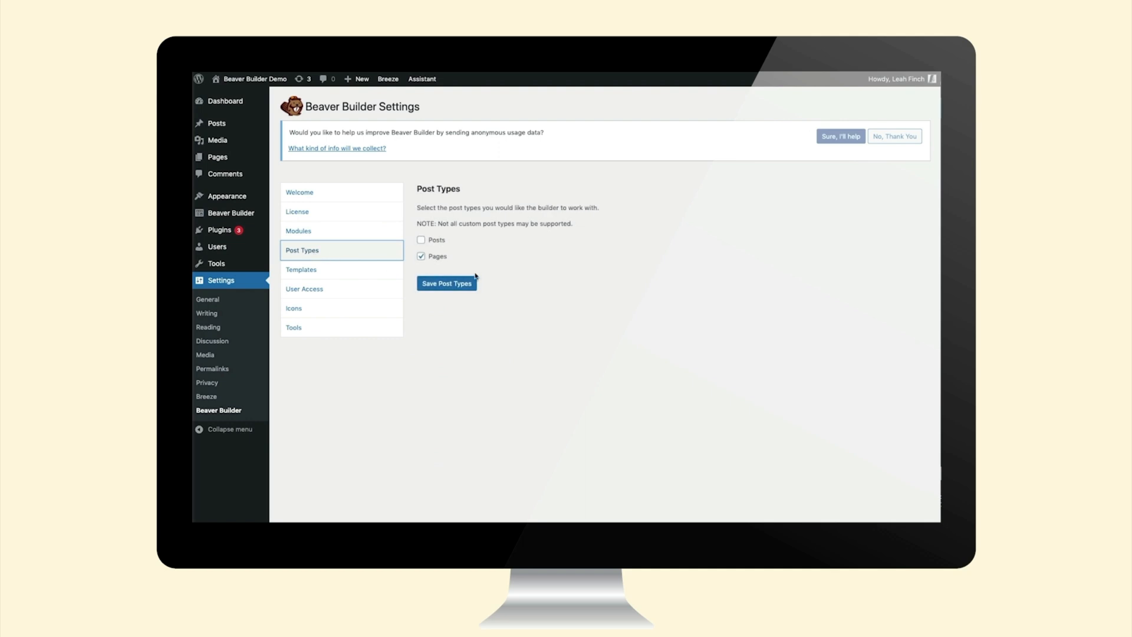
left_click(421, 240)
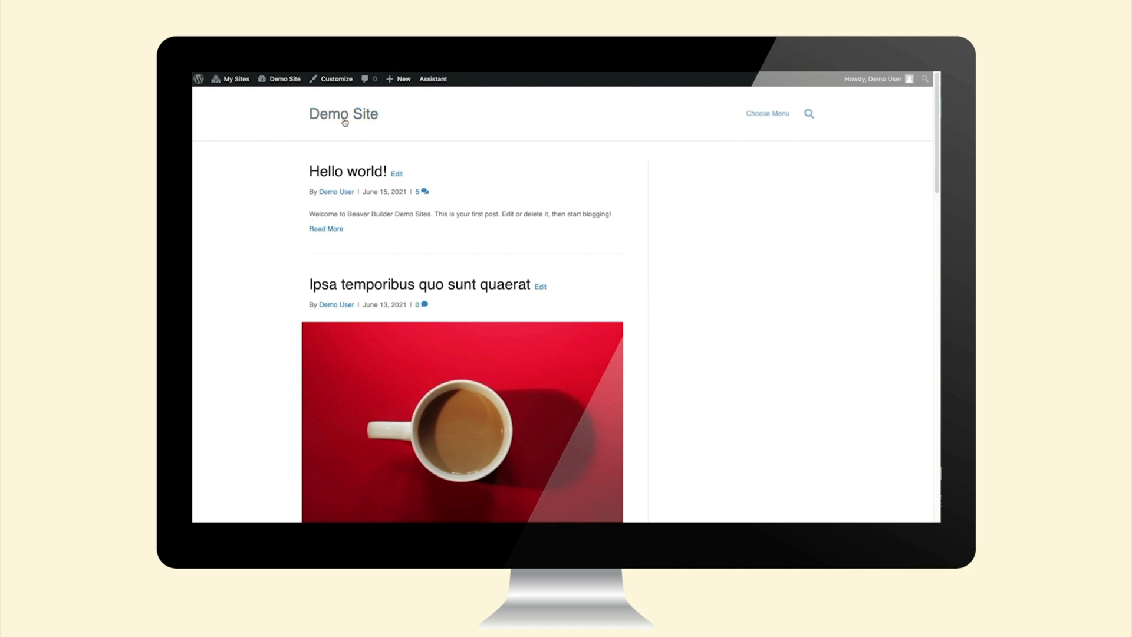
Set the site's homepage to the static page "Builder Demo Page" in the theme customizer, publish the change and close the customizer
left_click(346, 87)
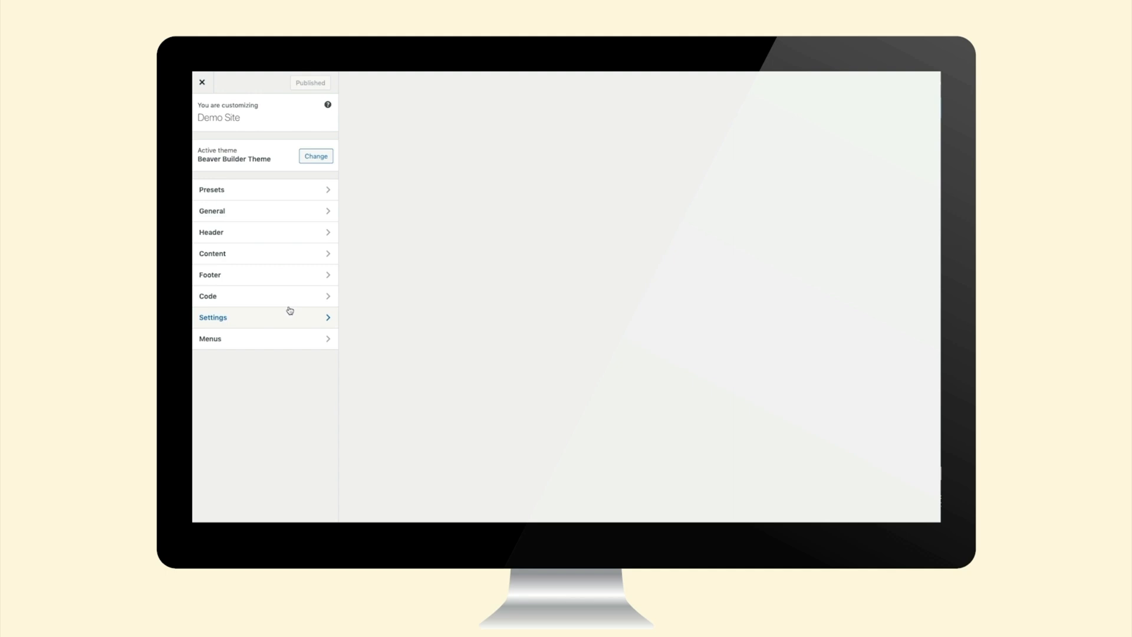
left_click(290, 310)
left_click(245, 170)
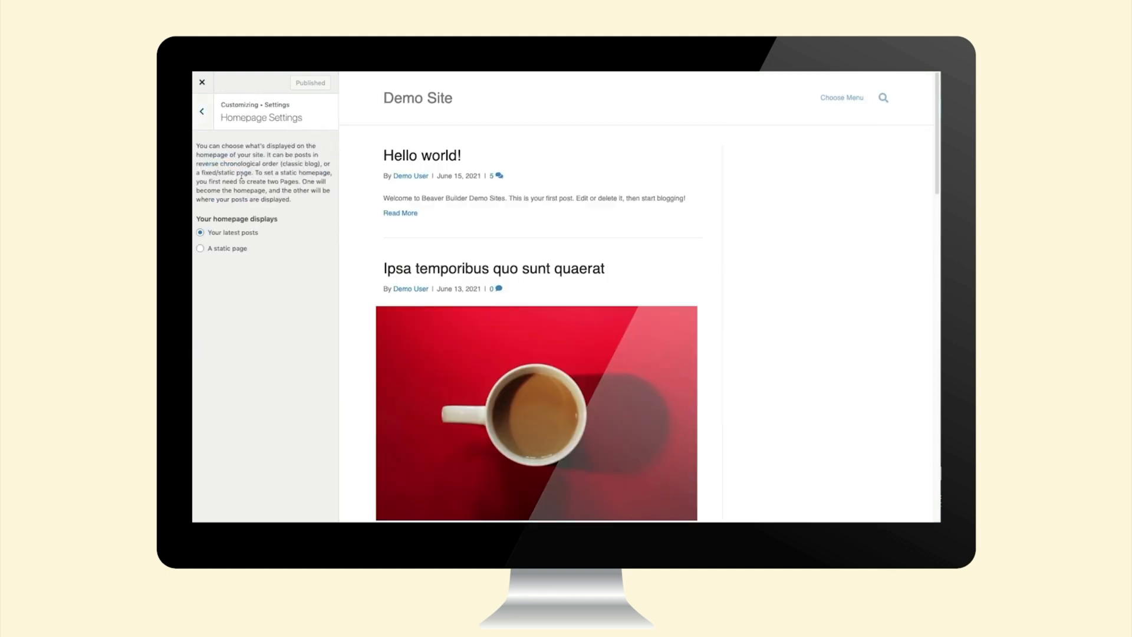
left_click(201, 248)
left_click(239, 288)
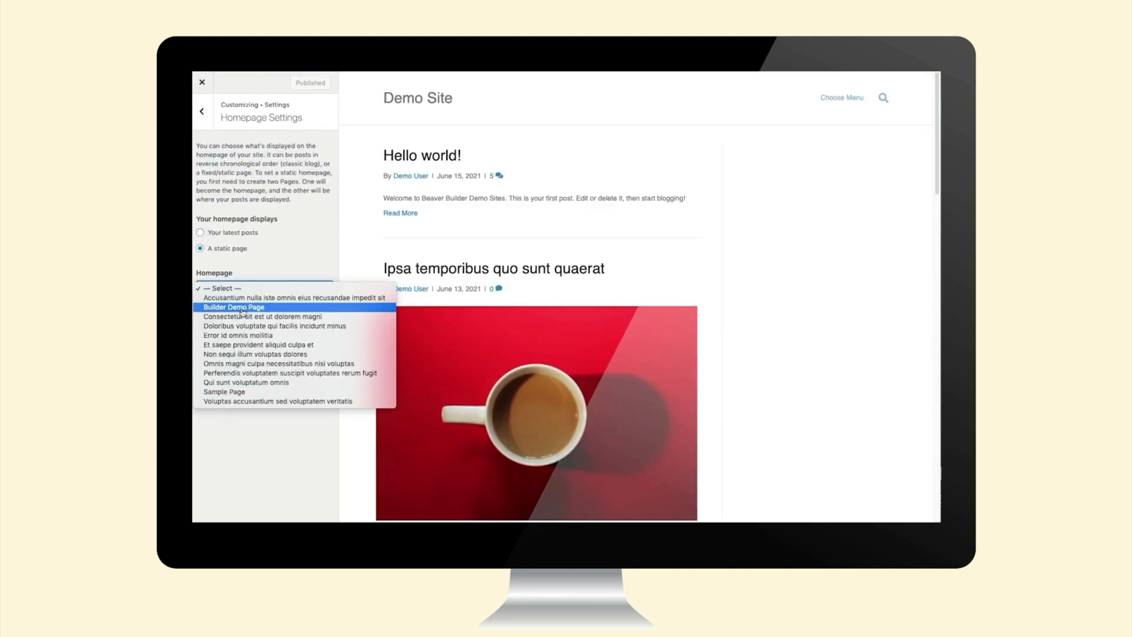
left_click(242, 309)
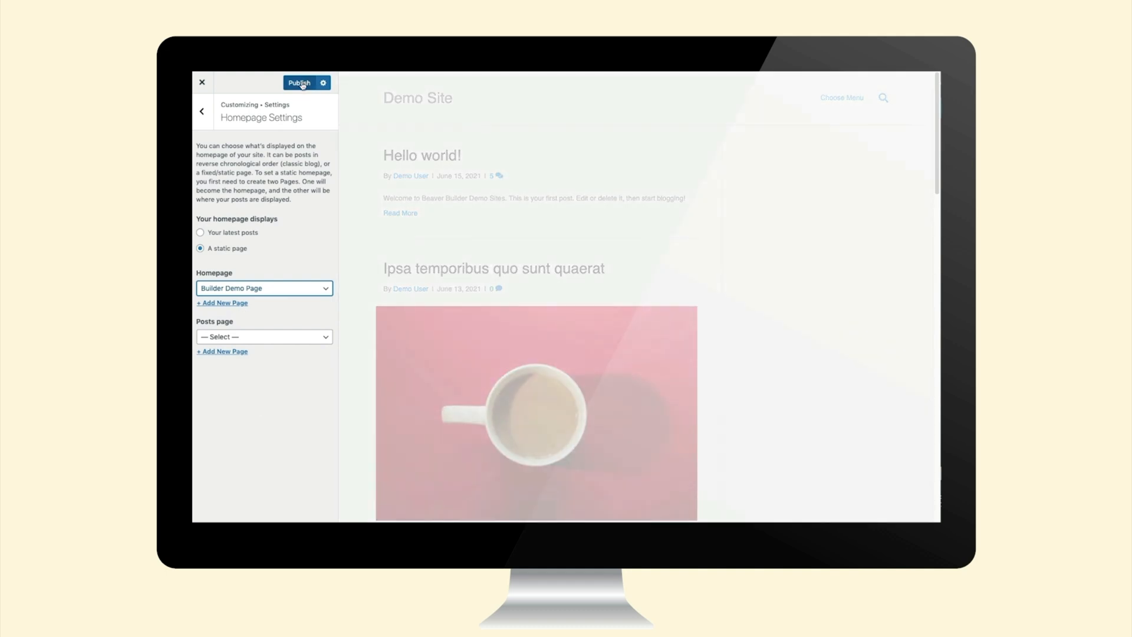
left_click(302, 83)
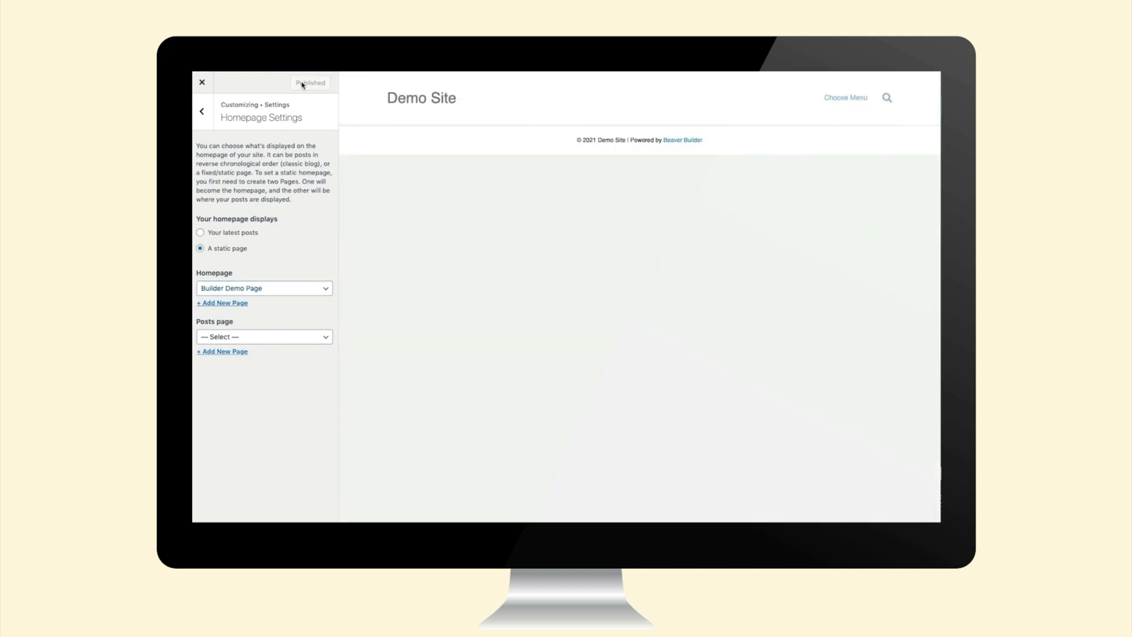
left_click(201, 84)
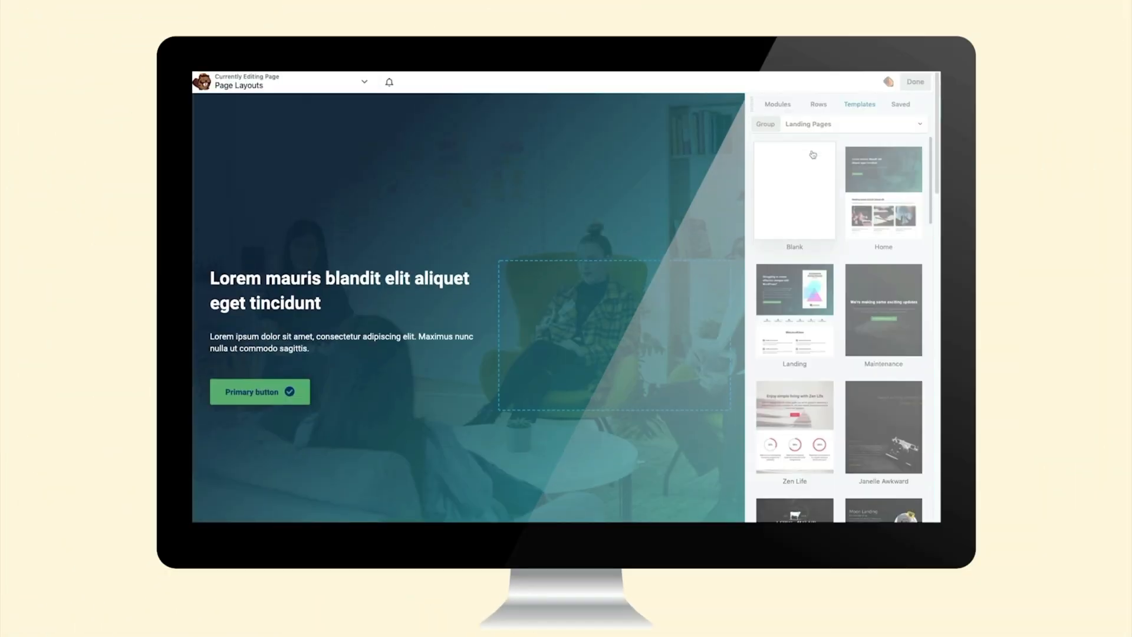
Apply the Blank landing page template to the Page Layouts page and add an Icon module to it
left_click(812, 200)
left_click(650, 126)
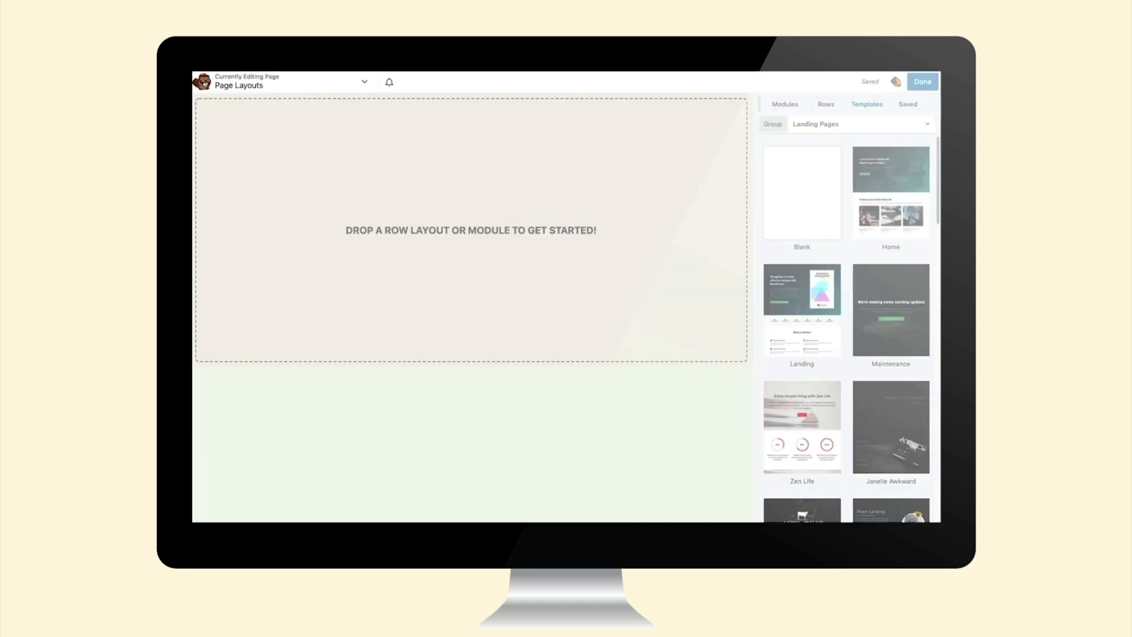
left_click(793, 103)
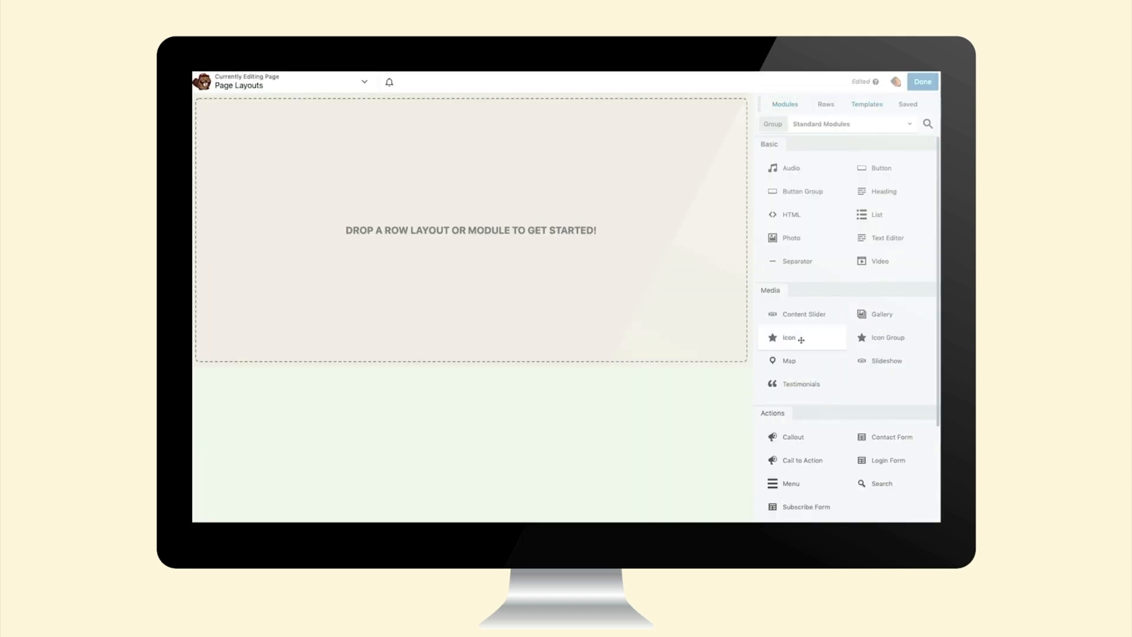
left_click_drag(801, 340, 552, 253)
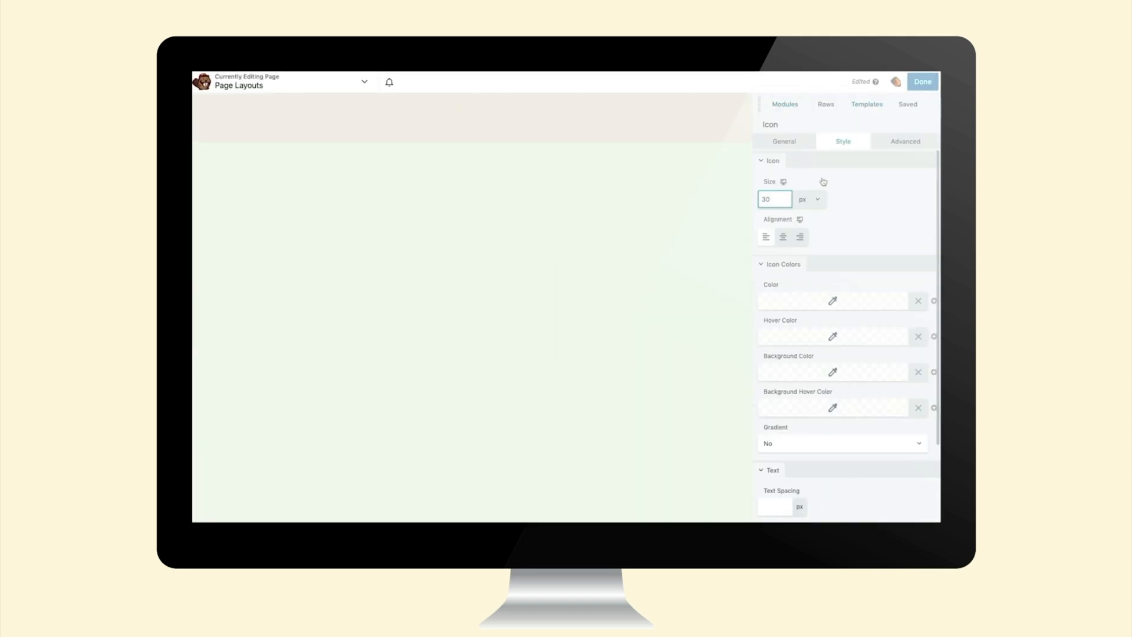
Search the icon library for "star" and assign the Font Awesome 5 Solid filled star to the Icon module
left_click(784, 141)
left_click(779, 179)
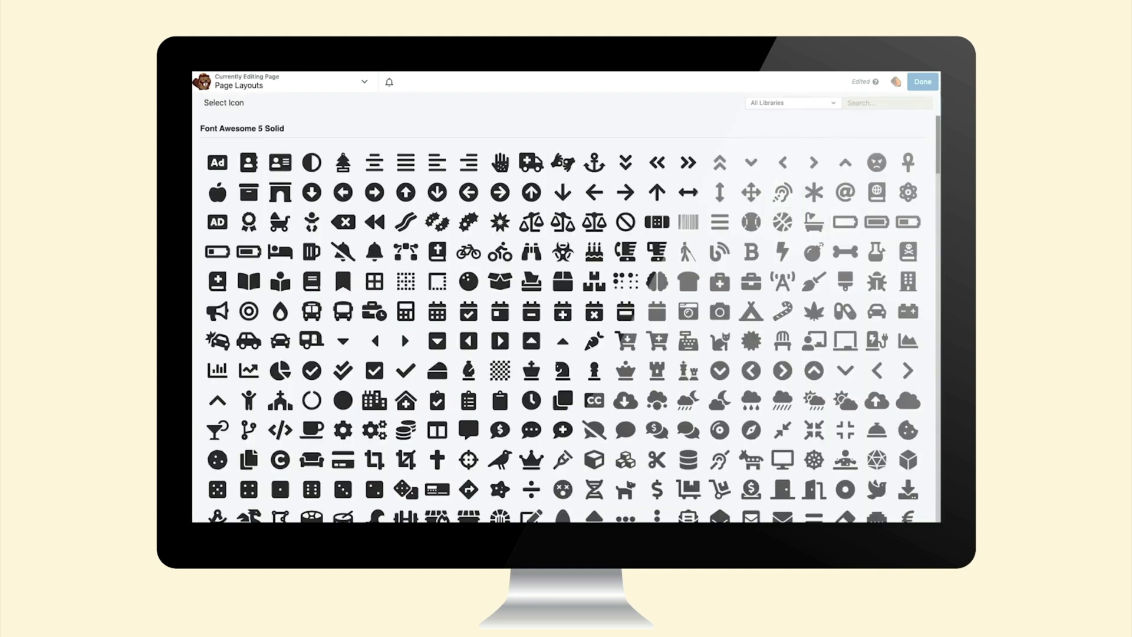
left_click(892, 102)
type("star")
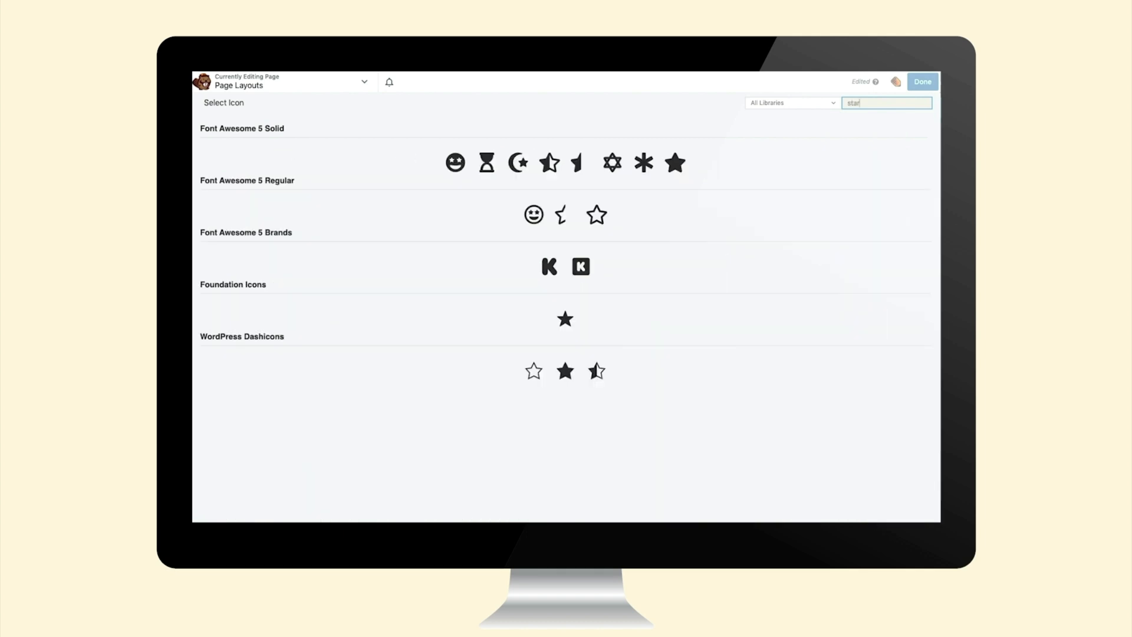
left_click(675, 163)
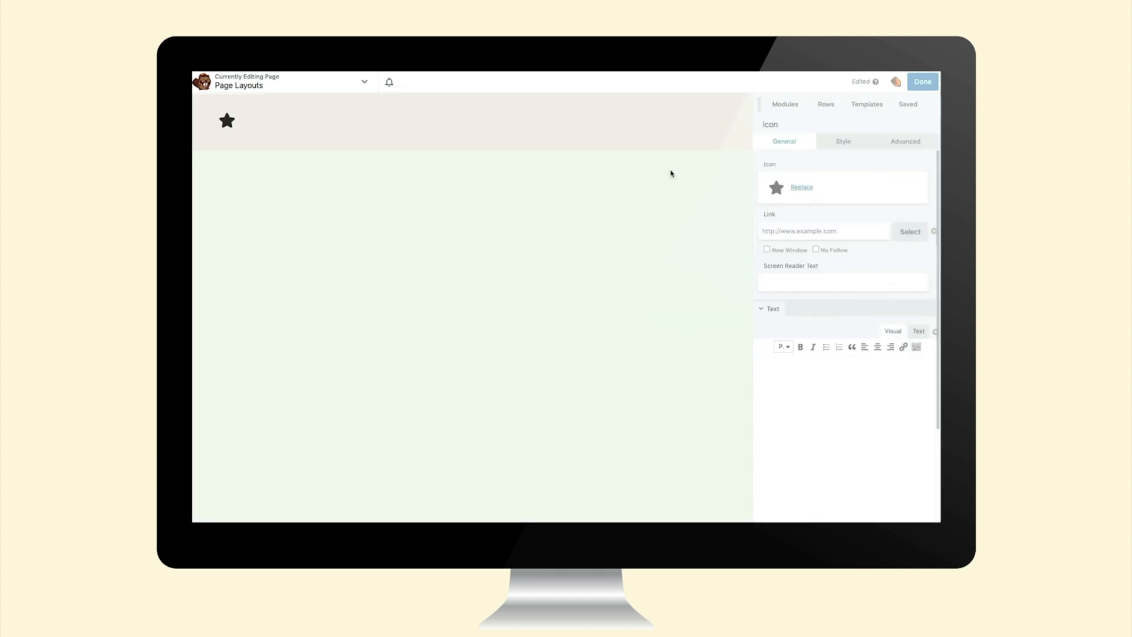
Set the star icon's color to #e0328a and close the module's settings
left_click(847, 142)
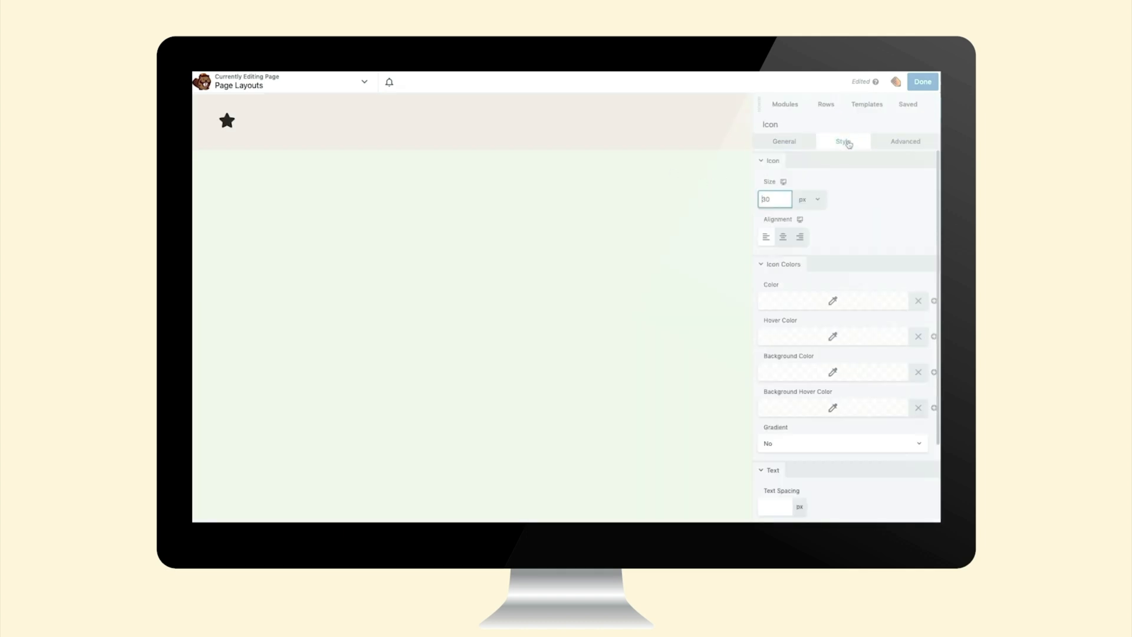
left_click(818, 301)
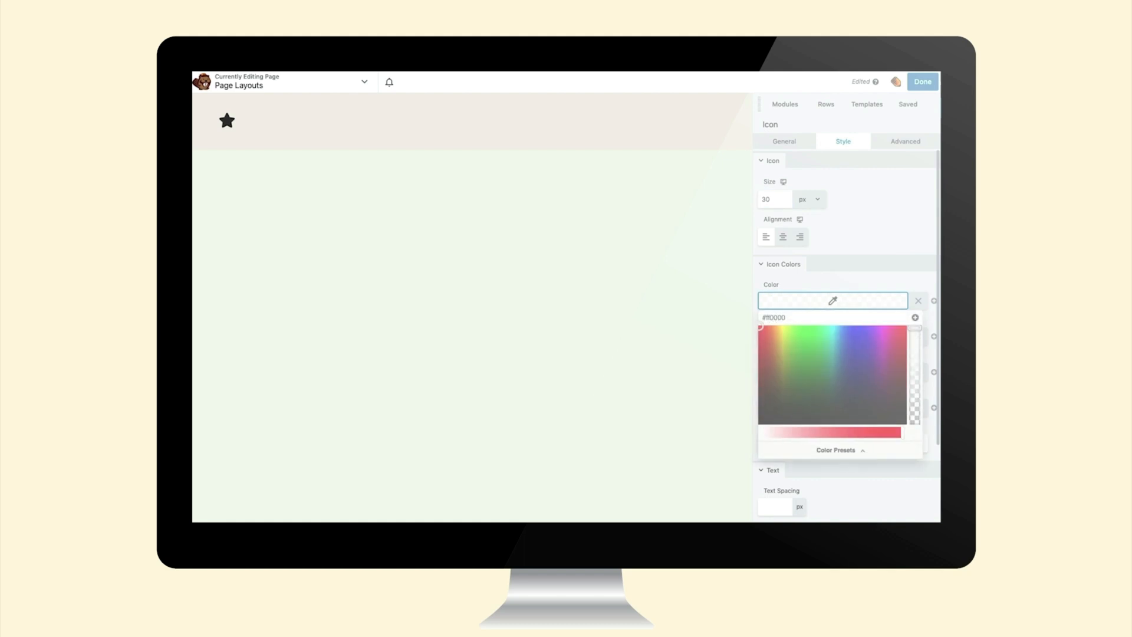
double_click(884, 320)
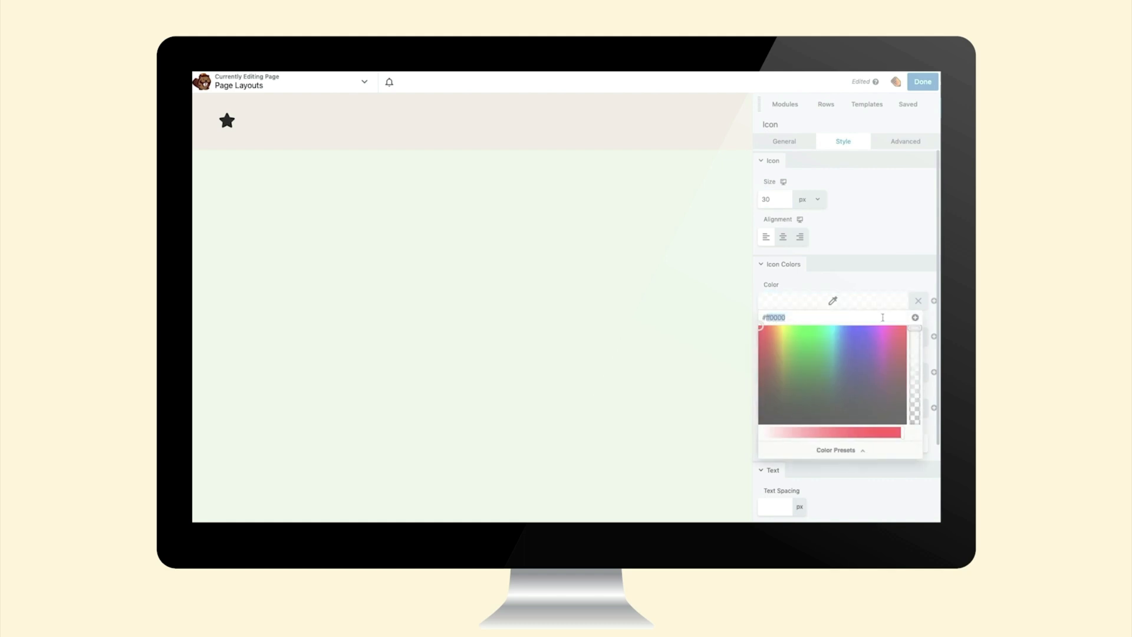
type("e0328a")
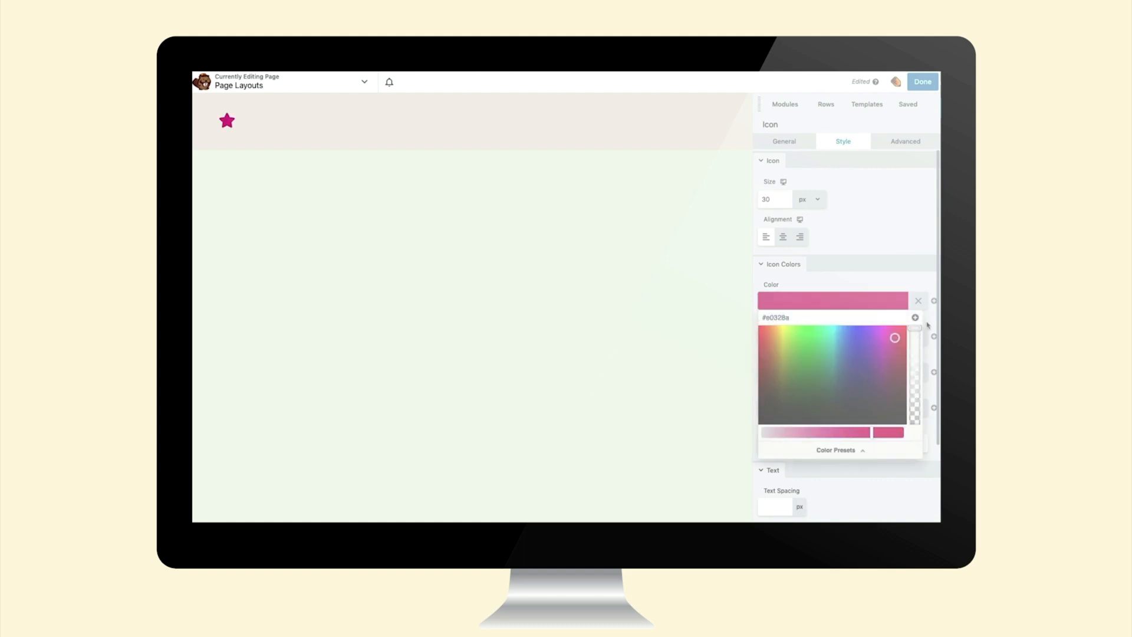
left_click(923, 83)
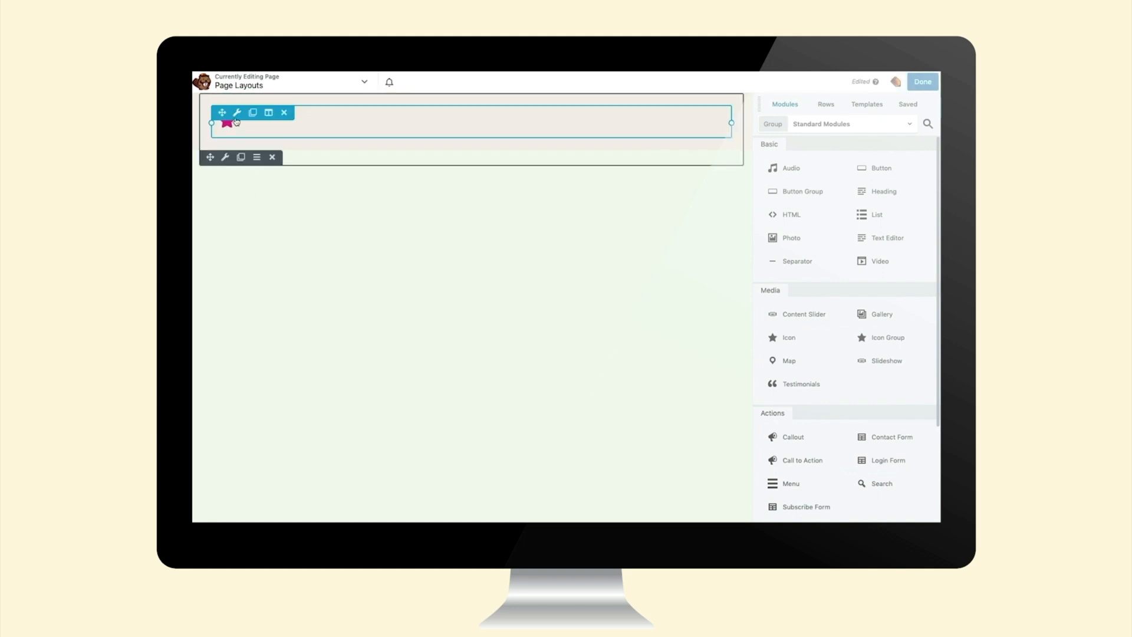
View the star icon's module settings and the style and advanced settings of the column containing it
left_click(237, 116)
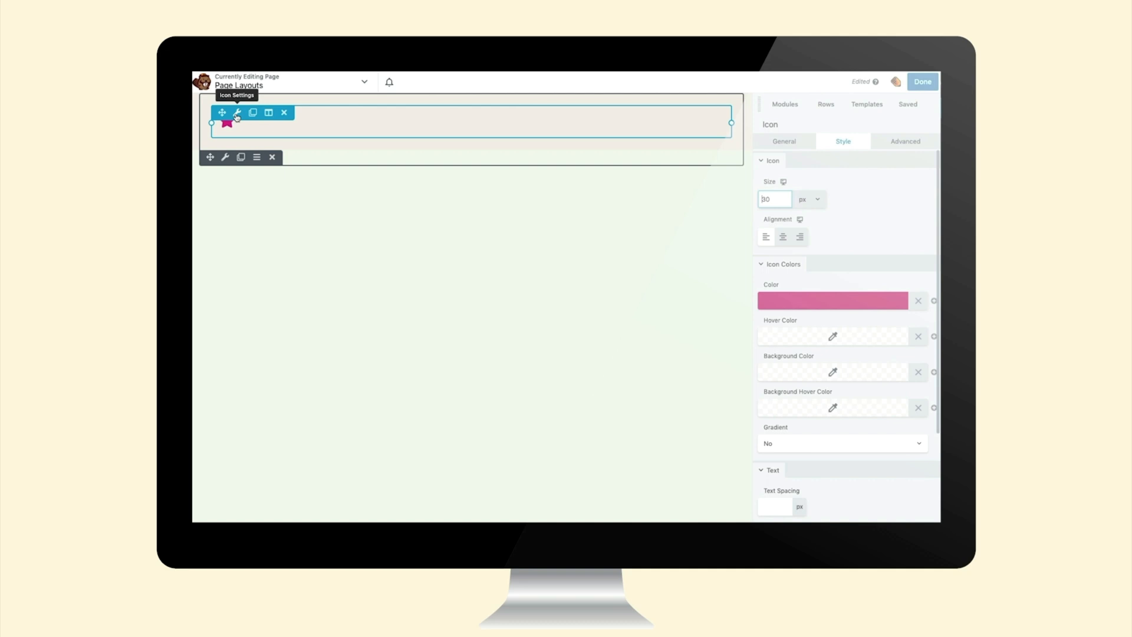
mouse_move(268, 112)
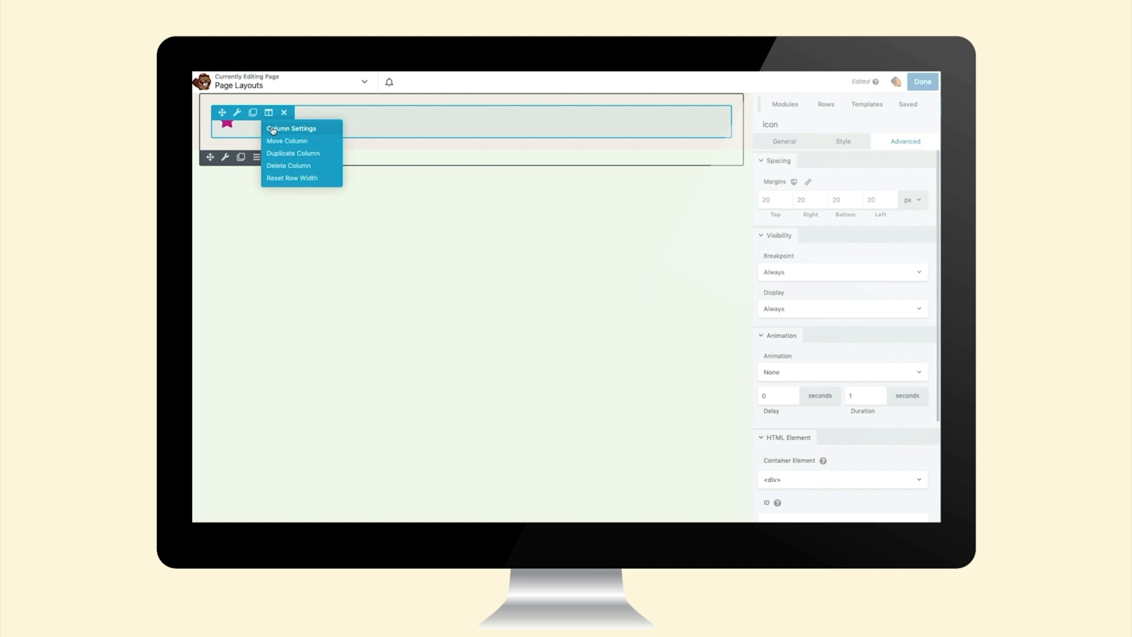
left_click(273, 129)
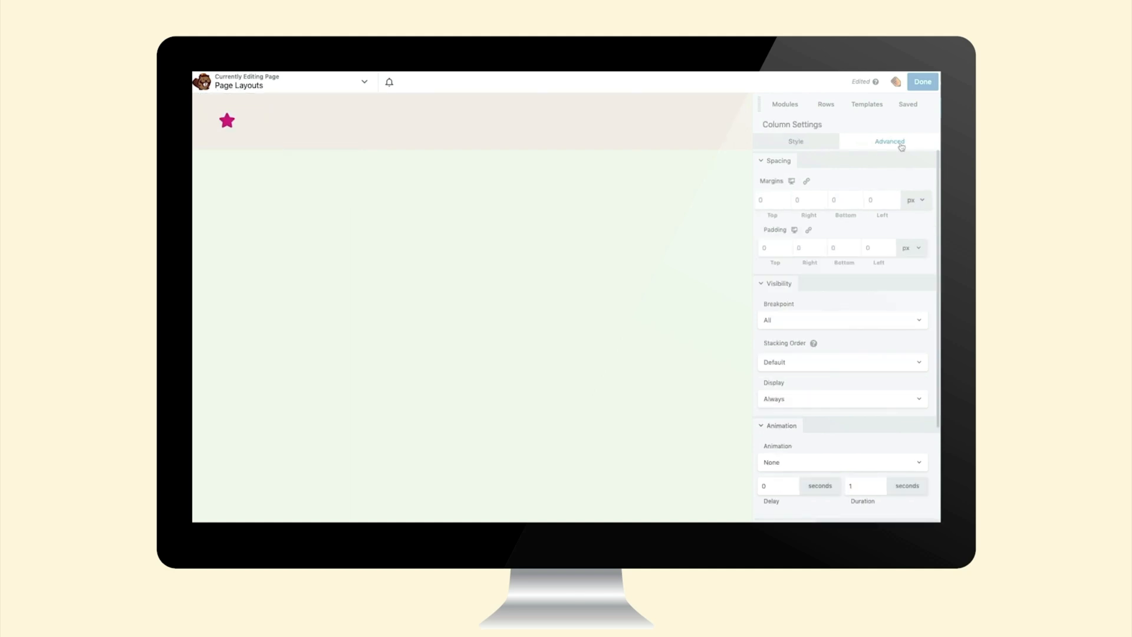
Give the row containing the star icon a Solid border style with the color #333333
left_click(224, 158)
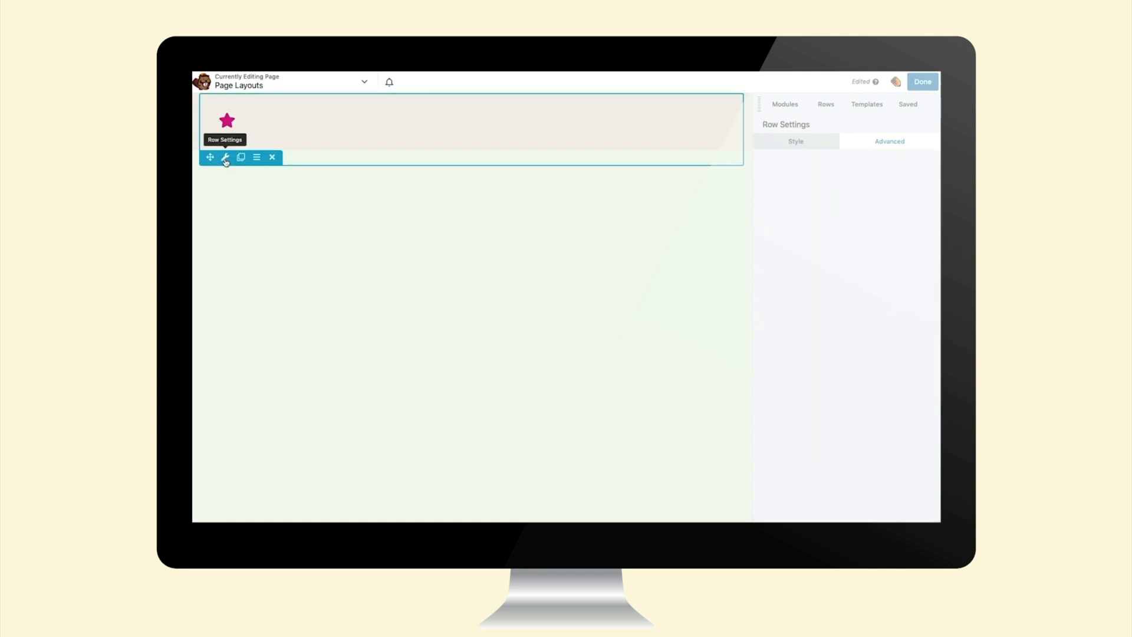
left_click(796, 142)
scroll(838, 494, "down", 4)
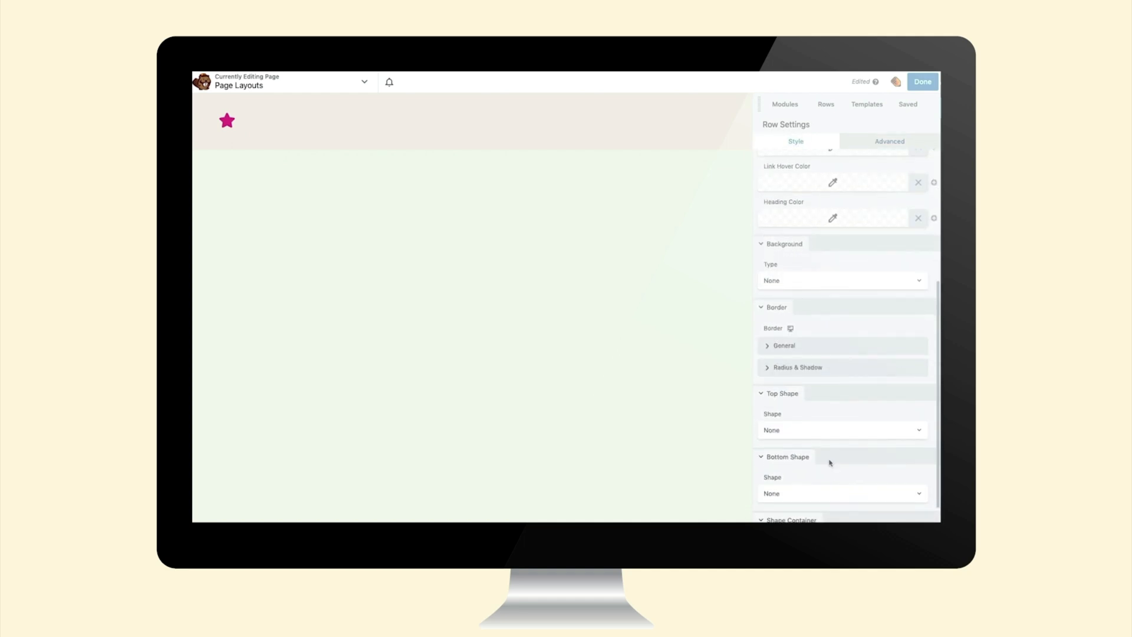
left_click(780, 348)
left_click(782, 383)
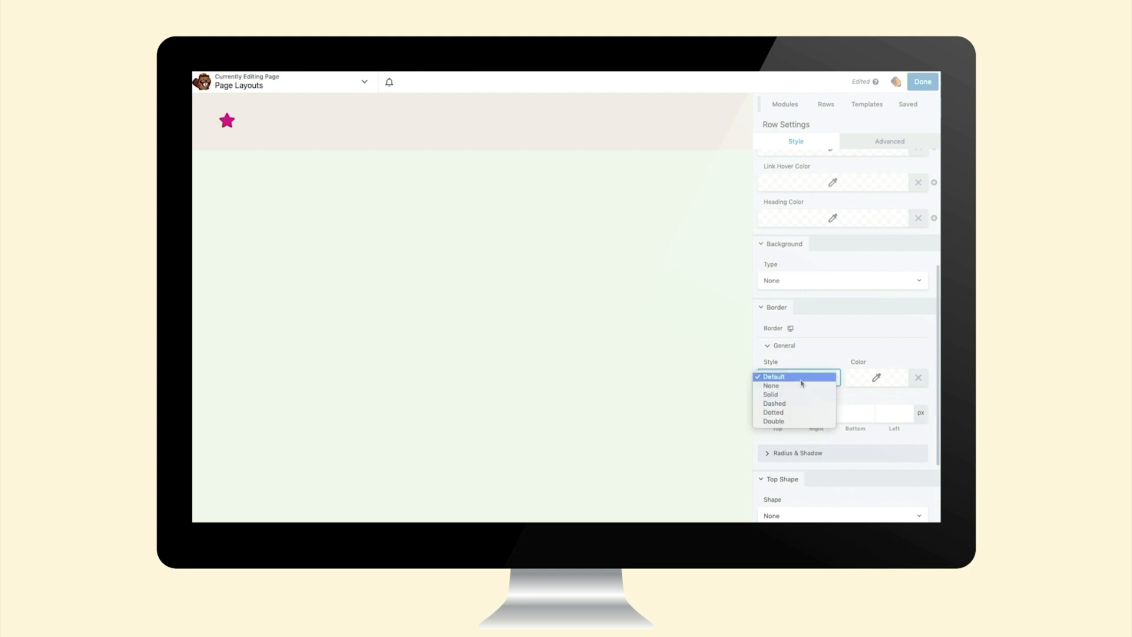
left_click(801, 392)
left_click(871, 383)
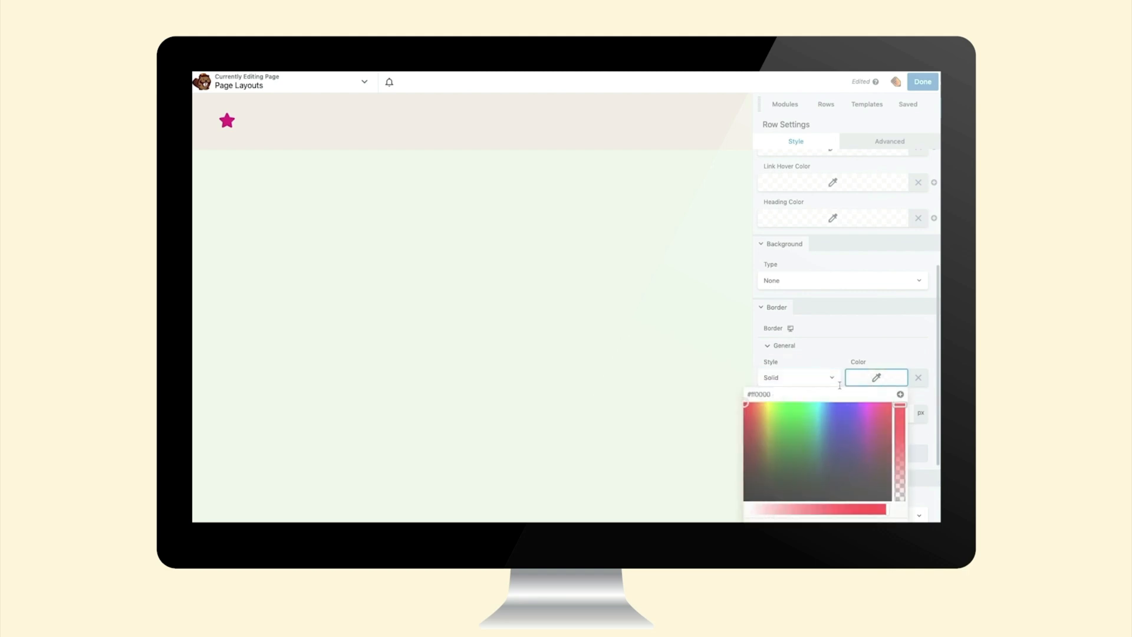
double_click(769, 394)
type("333333")
left_click(832, 353)
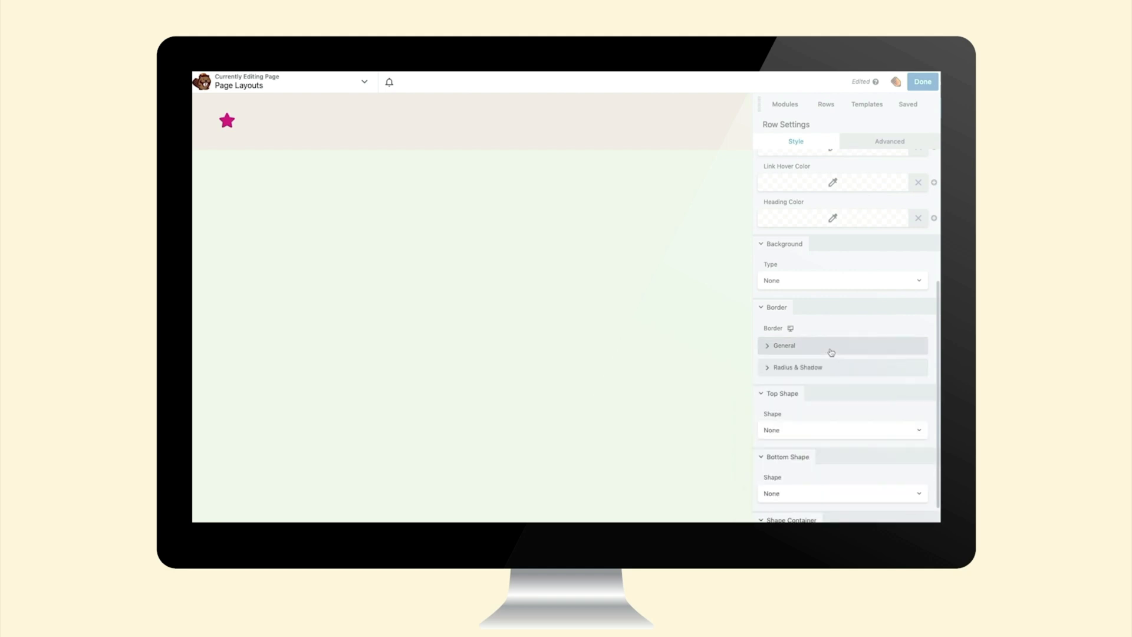
Set the row's border width to 2 px on the top, right, bottom and left sides
left_click(800, 353)
left_click(779, 416)
type("2")
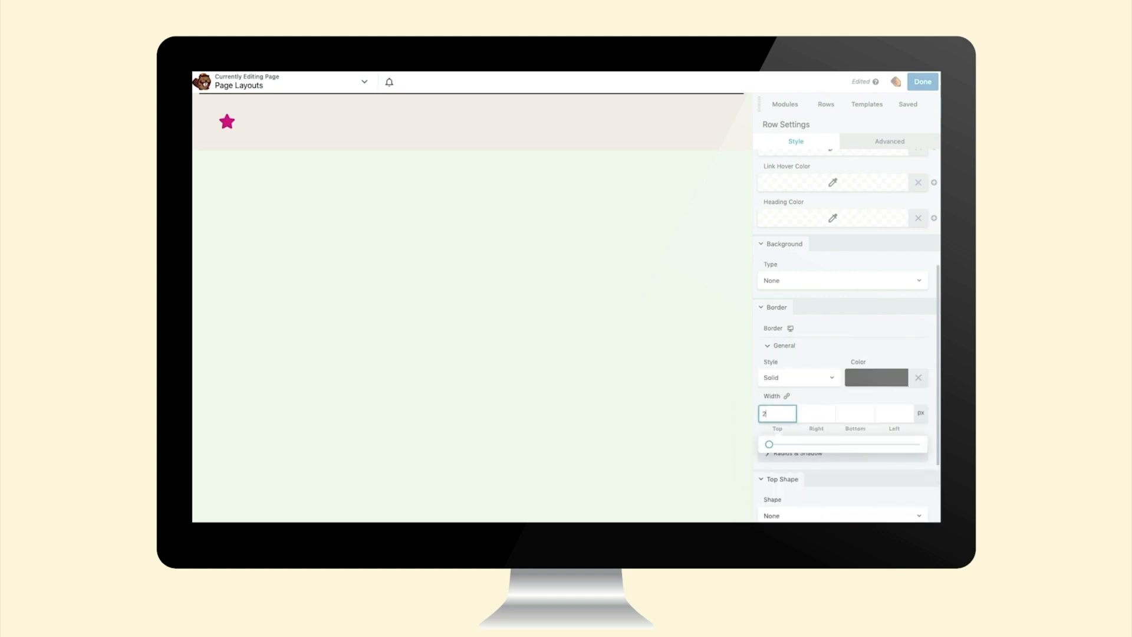
key("Tab")
type("2")
key("Tab")
type("2")
key("Tab")
type("2")
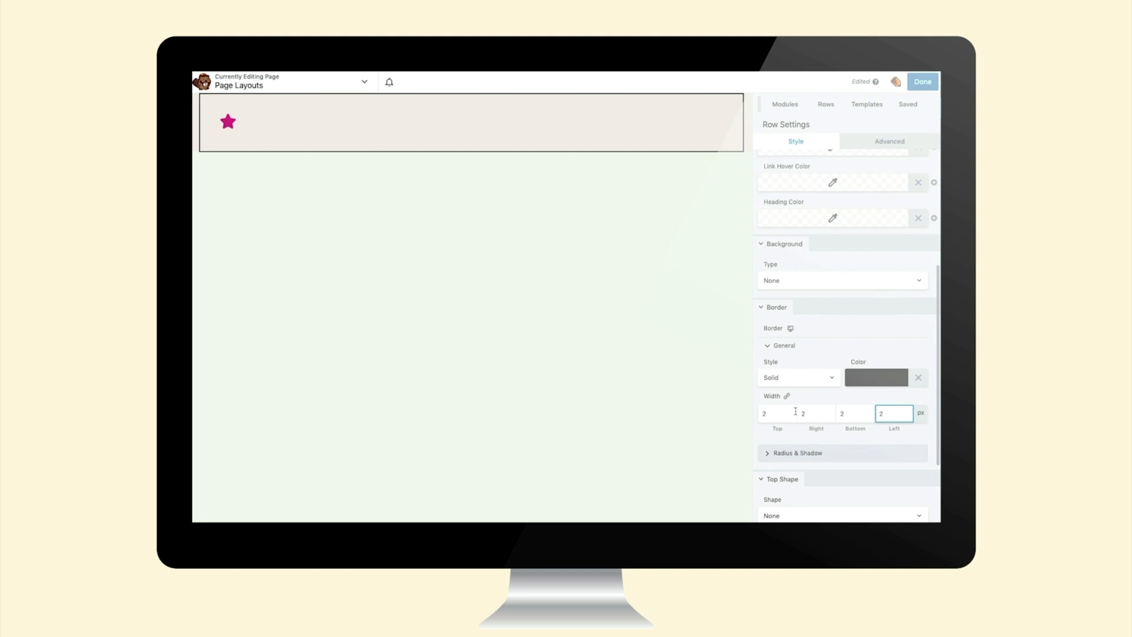
left_click(775, 310)
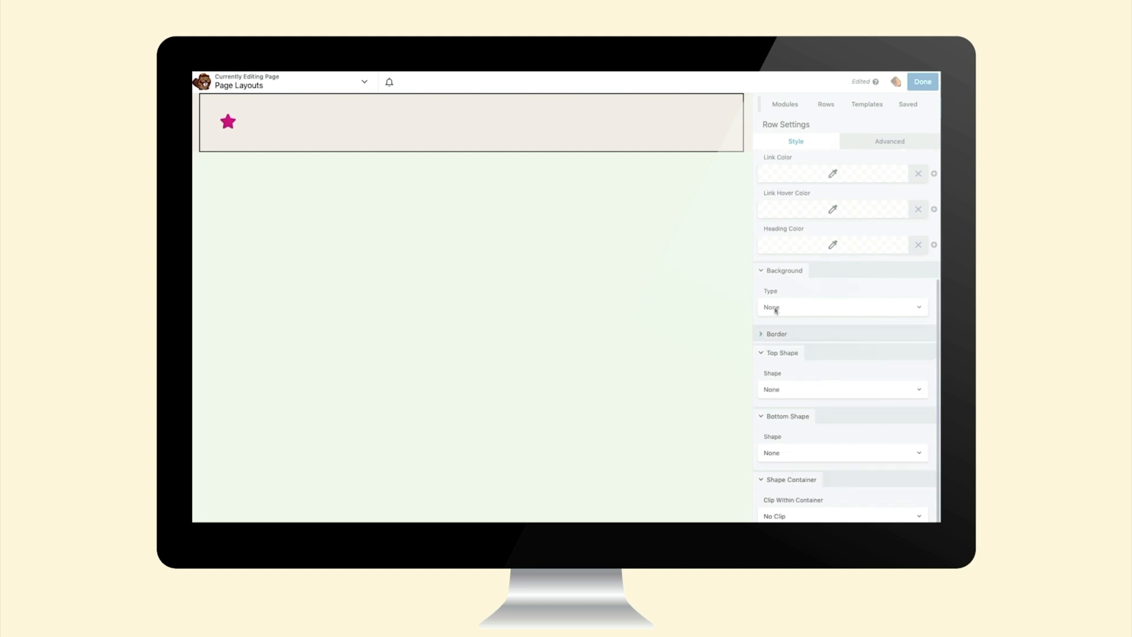
Set the row's background type to Color with the value #87d1d4 and save the row settings
left_click(783, 314)
left_click(783, 316)
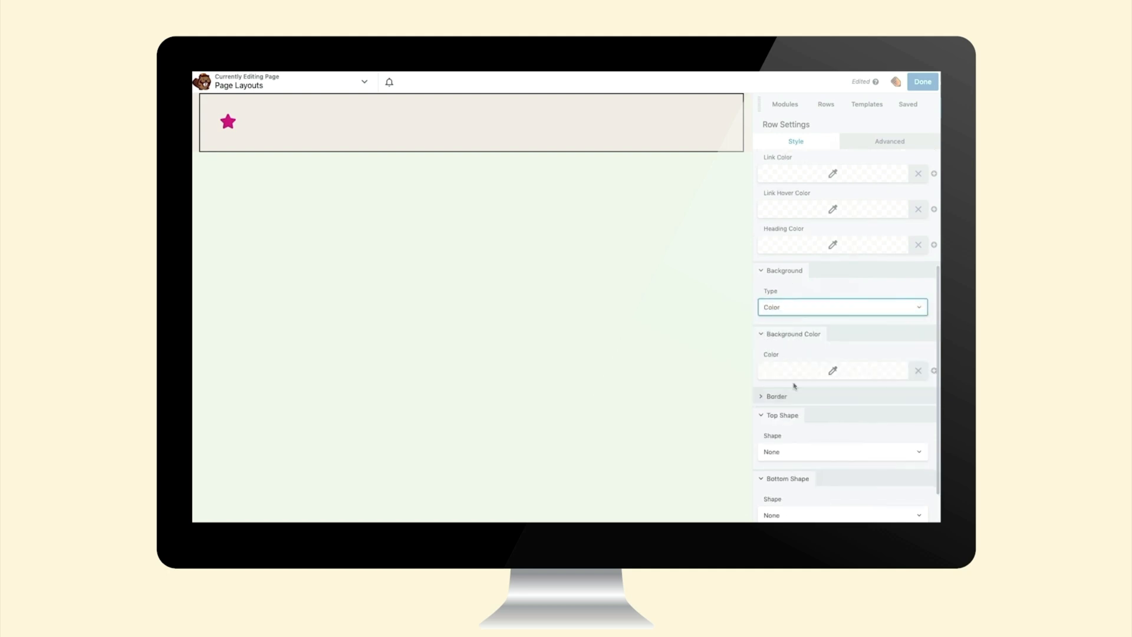
left_click(794, 377)
left_click_drag(791, 387, 750, 387)
type("#87d1d4")
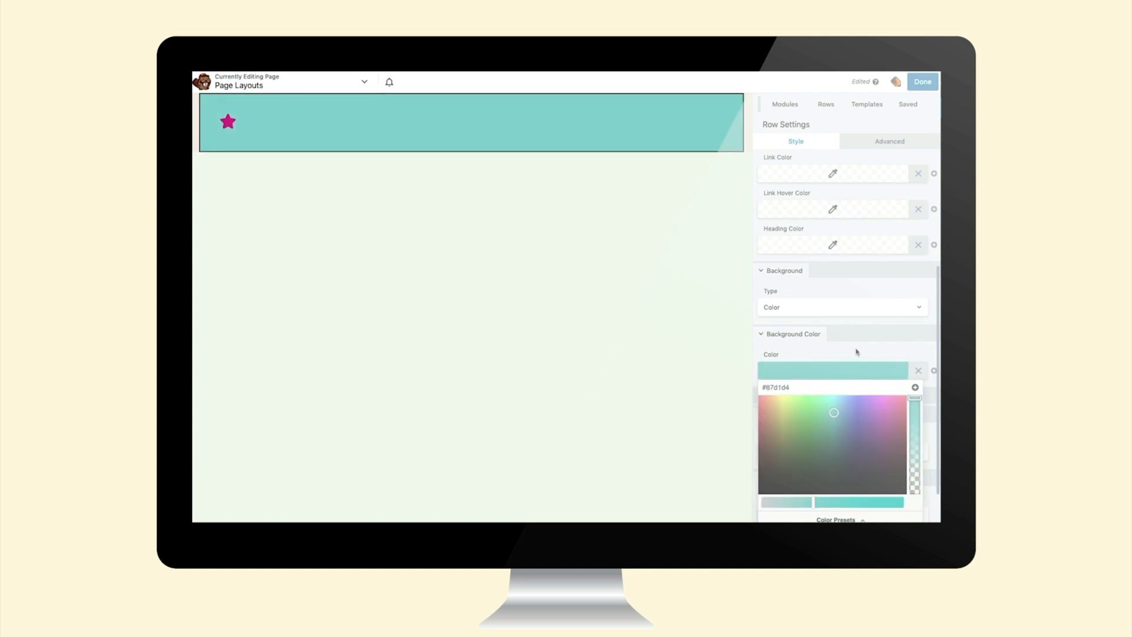
left_click(848, 355)
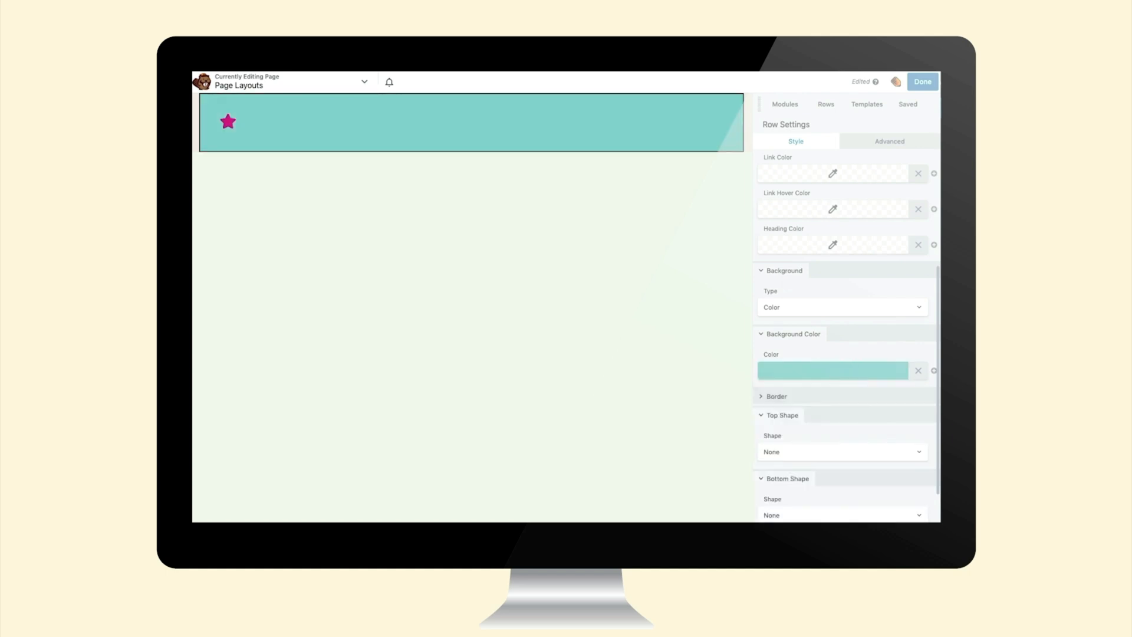
left_click(778, 521)
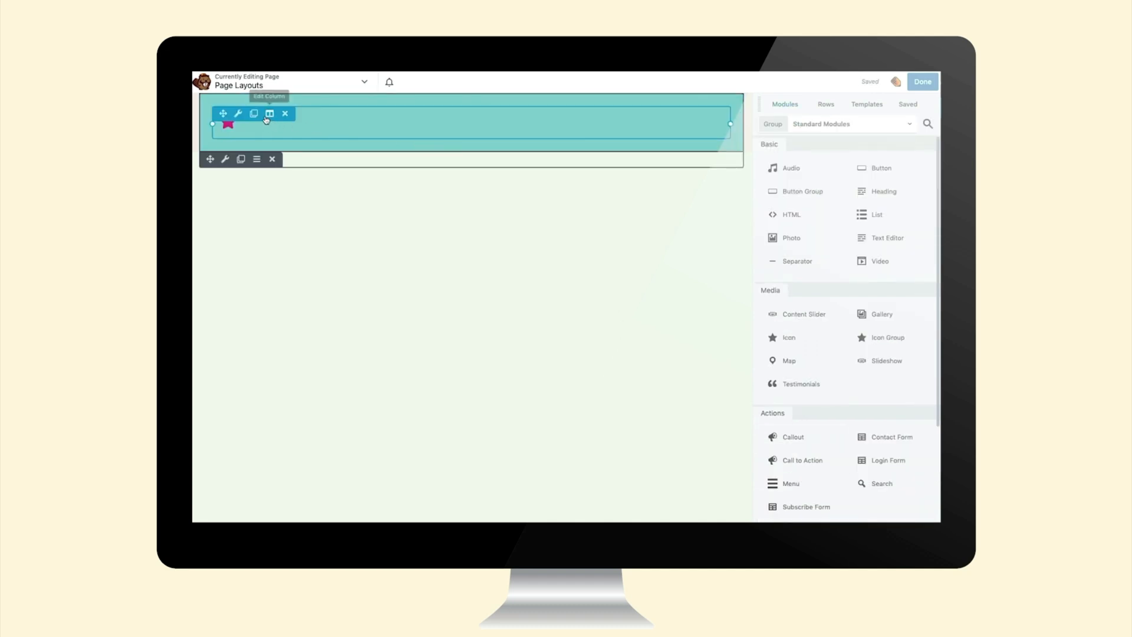
Align the star icon to the center of its row
left_click(239, 113)
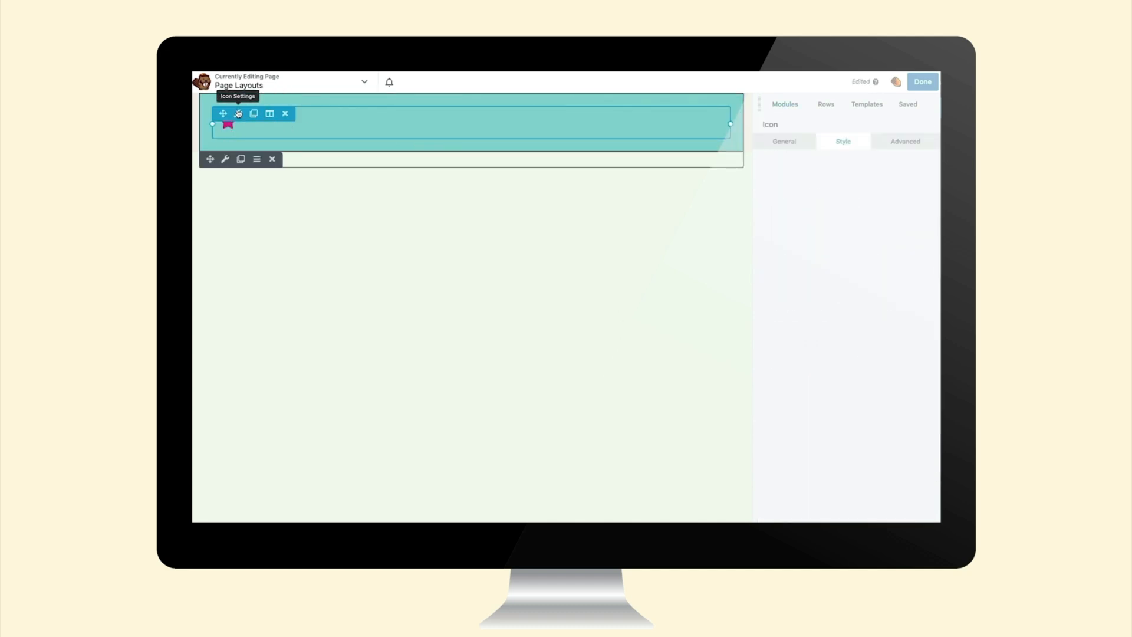
left_click(784, 196)
left_click(783, 237)
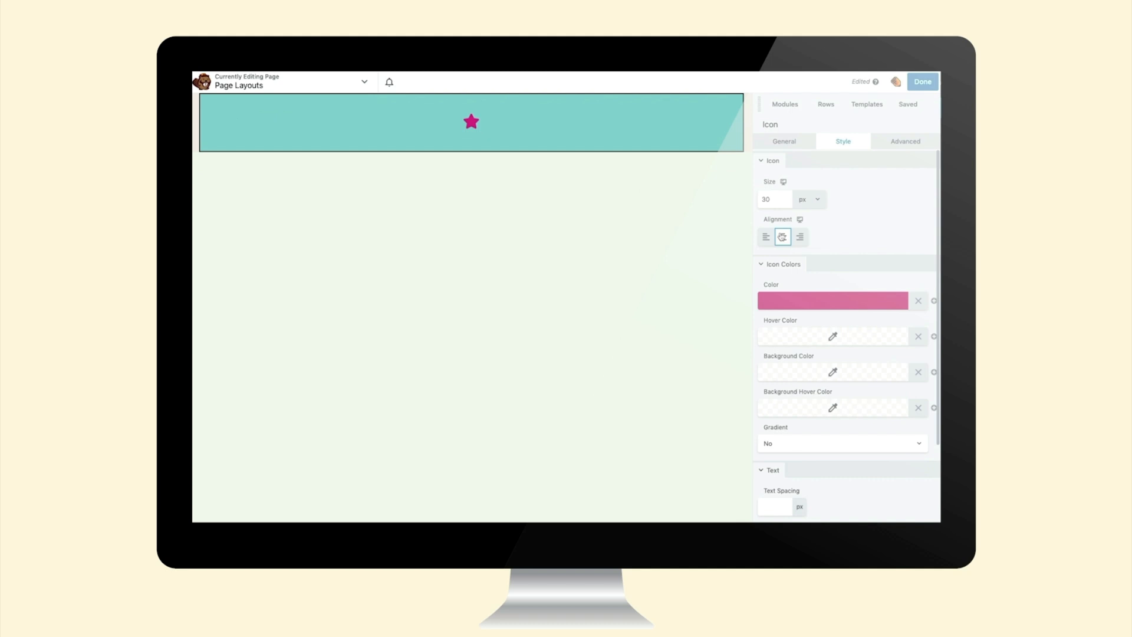
Try the star icon at a size of 200 px and settle on 150 px
left_click(777, 198)
left_click_drag(811, 222, 920, 222)
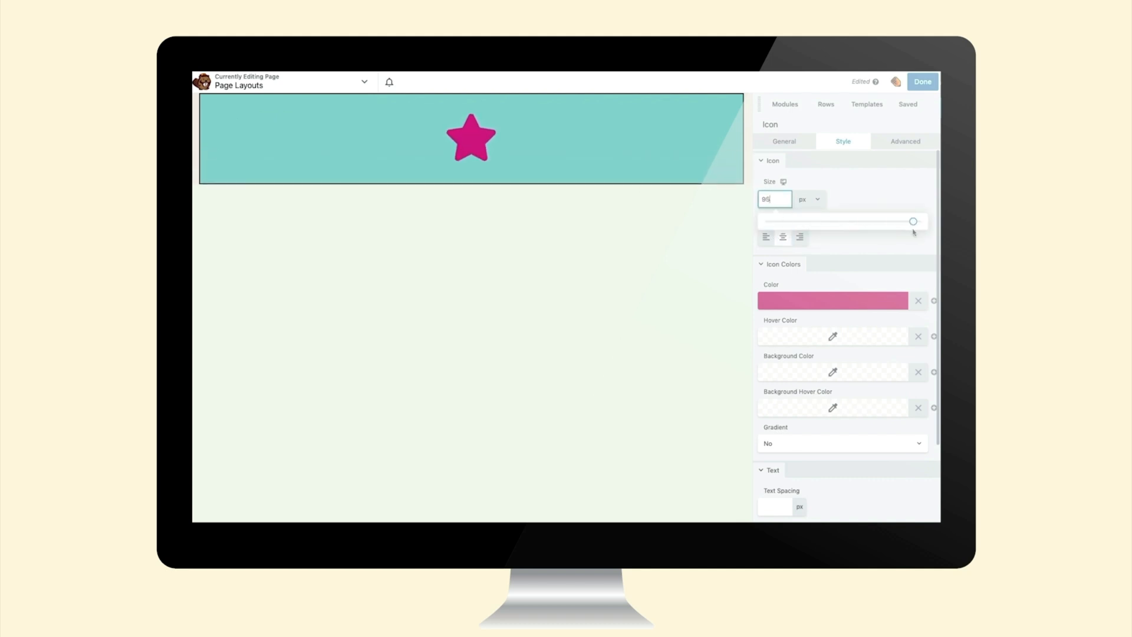
double_click(779, 197)
type("200")
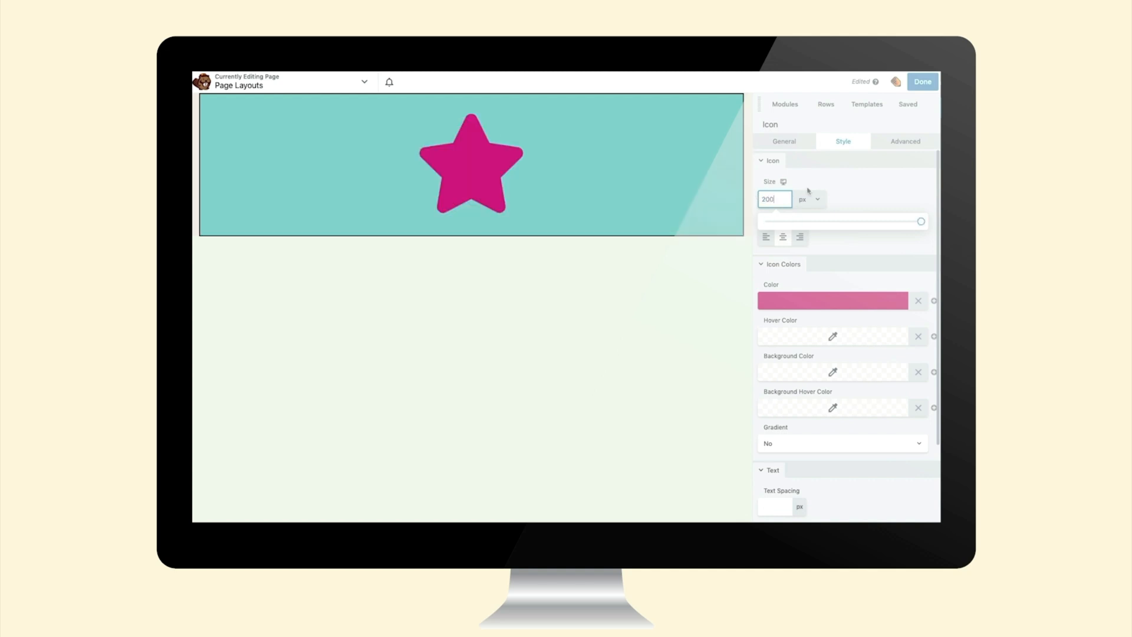
double_click(760, 198)
type("150")
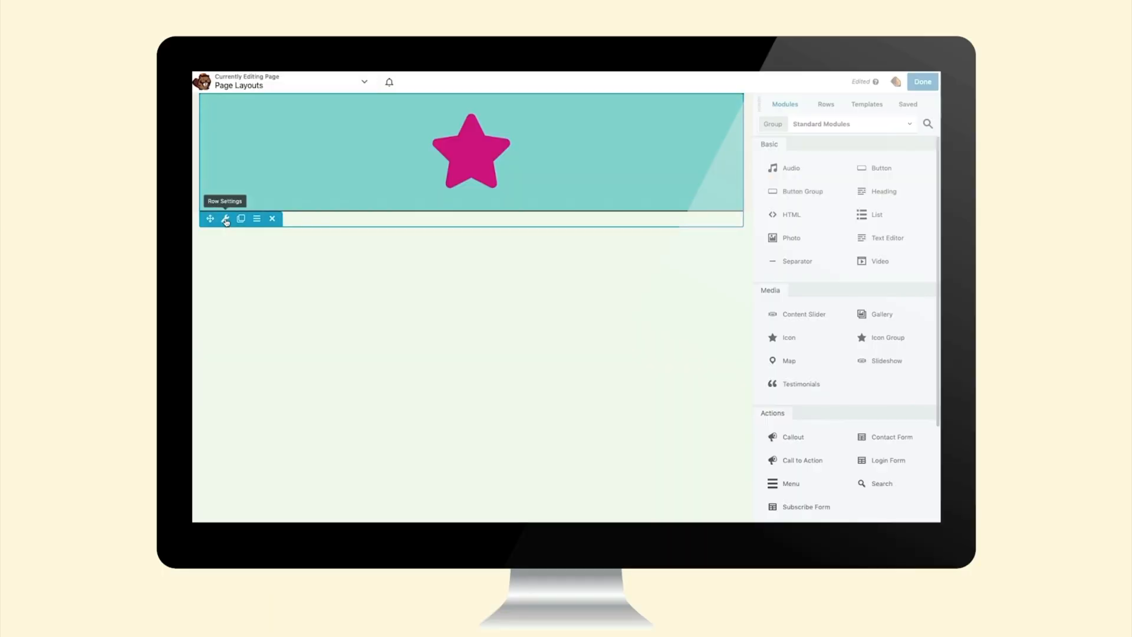
Link the row's margin values and set the margins to 100 px on all four sides
left_click(225, 220)
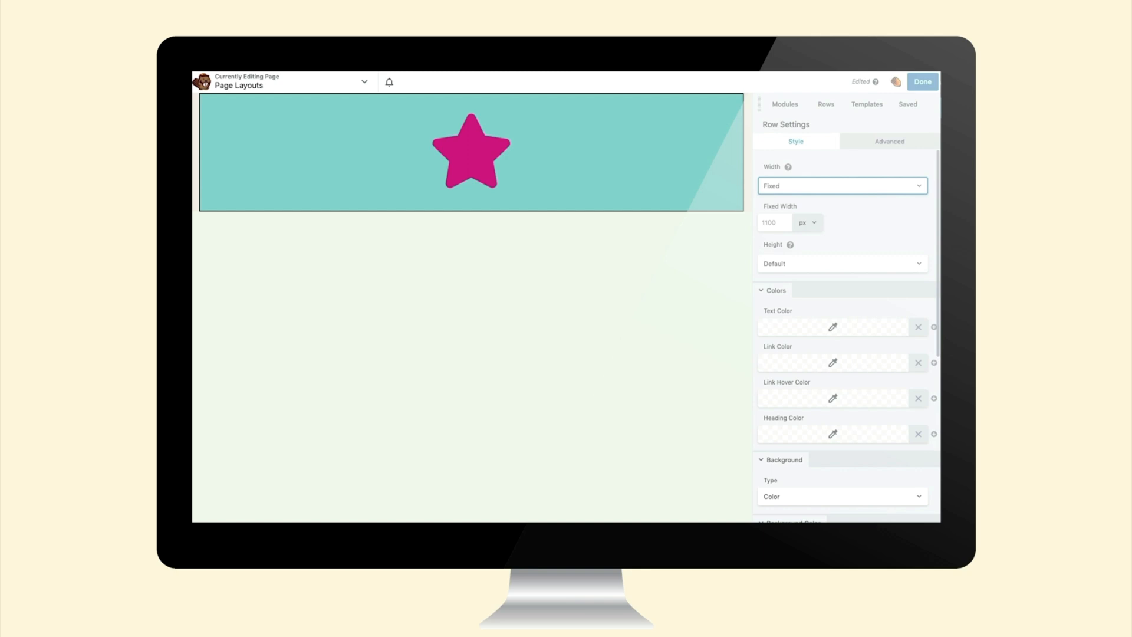
left_click(908, 143)
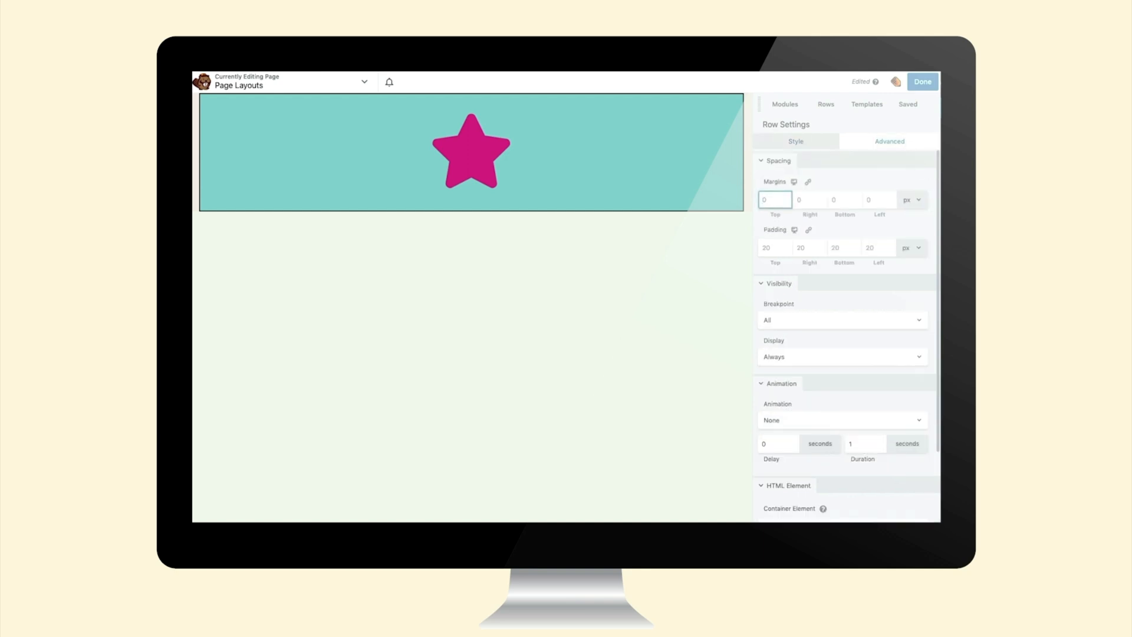
left_click(808, 182)
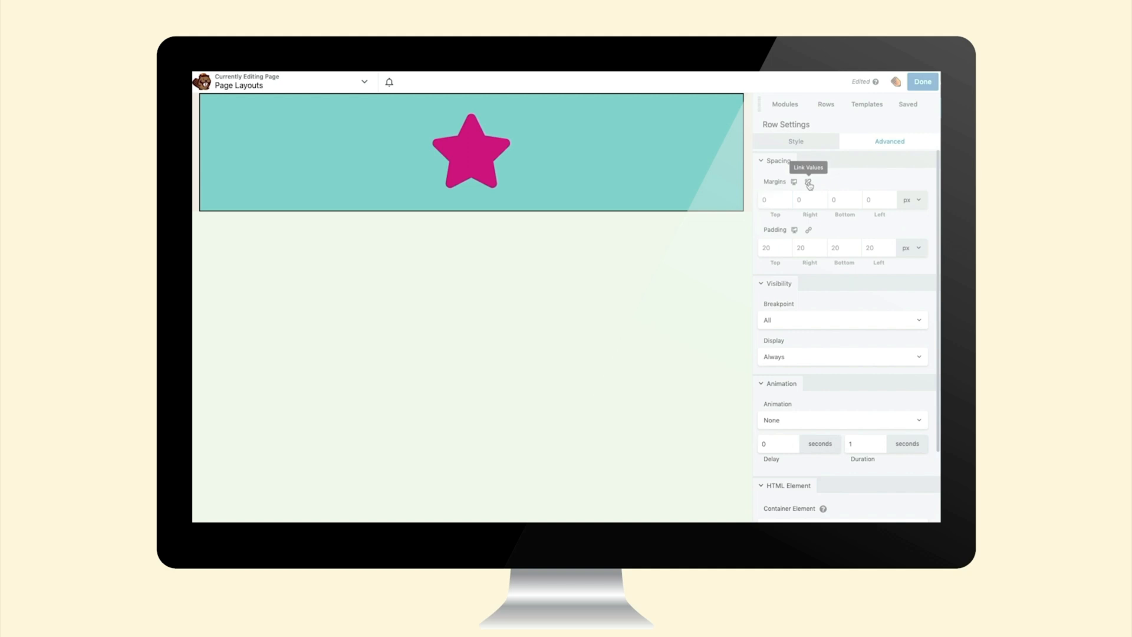
left_click(771, 199)
type("100")
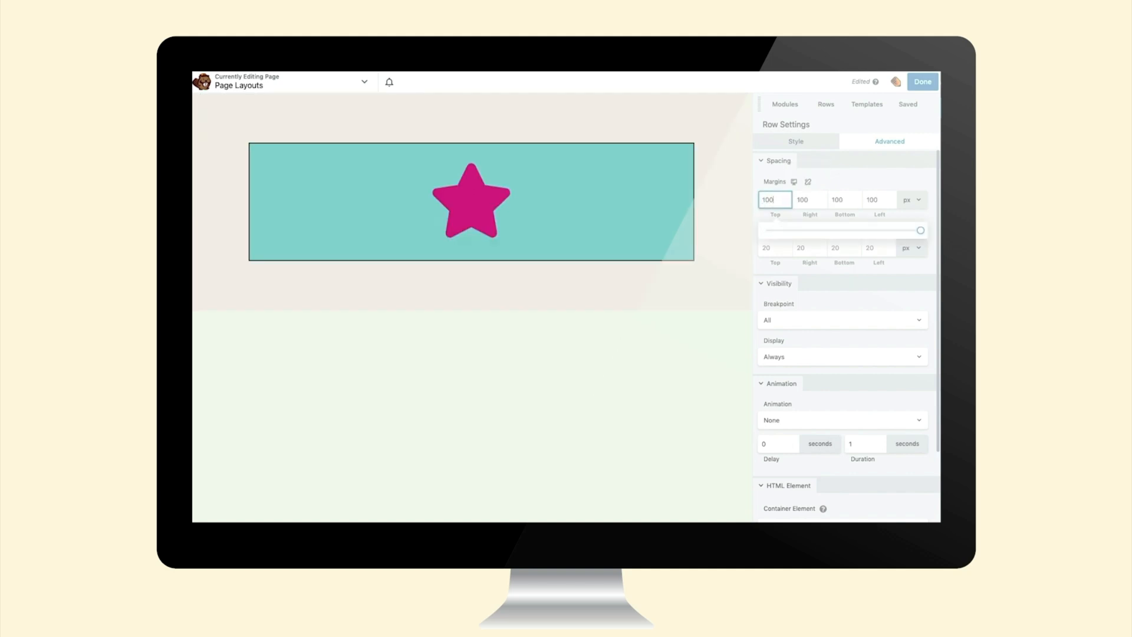
left_click(831, 185)
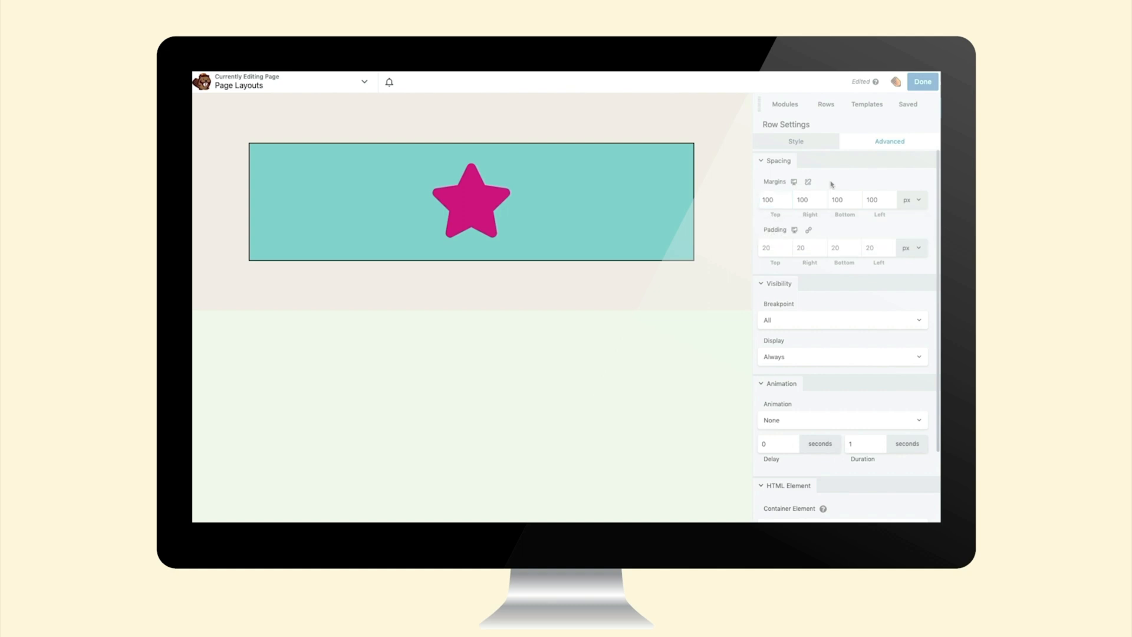
left_click(779, 201)
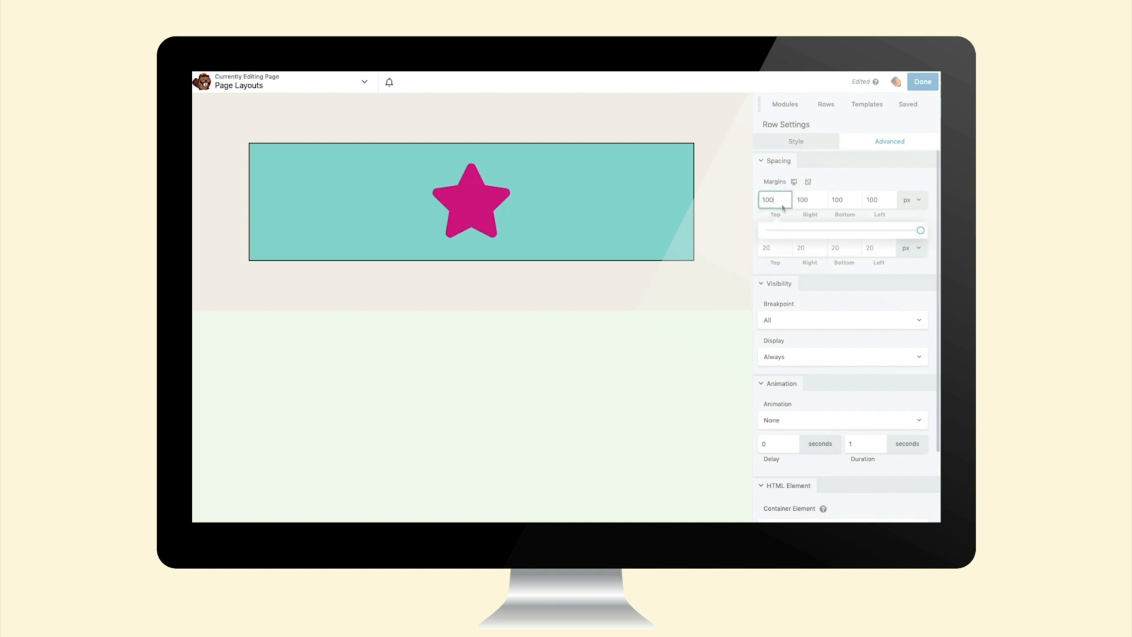
left_click(918, 233)
mouse_move(919, 235)
left_mouse_down()
mouse_move(858, 234)
mouse_move(922, 235)
left_mouse_up()
Unlink the row's margin values and set the right margin to 50 px and the left margin to 600 px
left_click(811, 183)
double_click(809, 200)
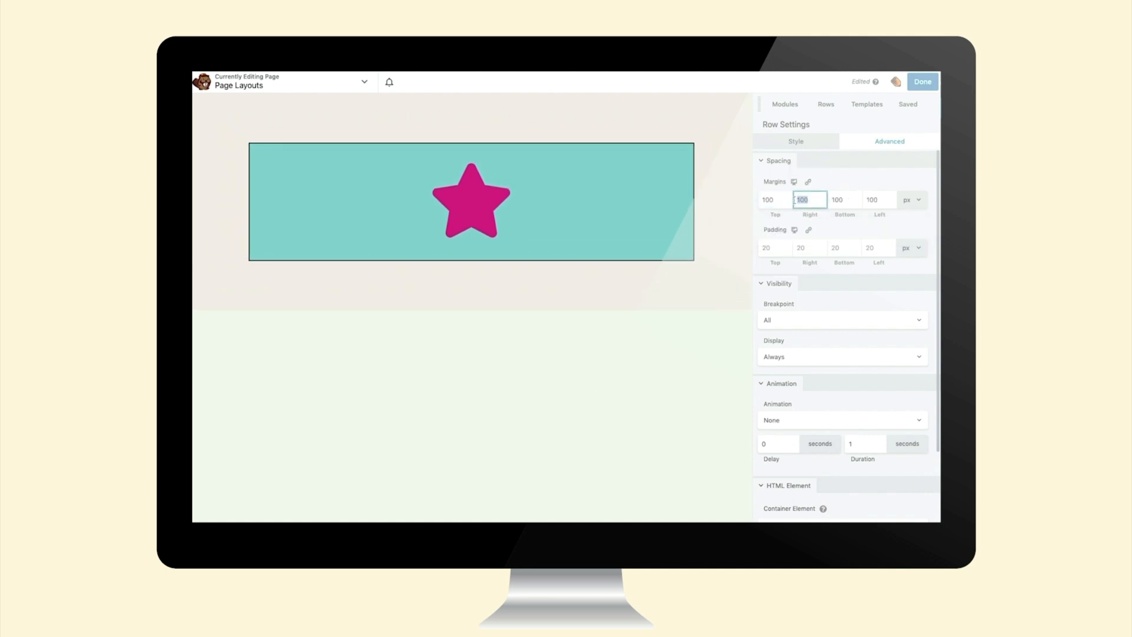
type("50")
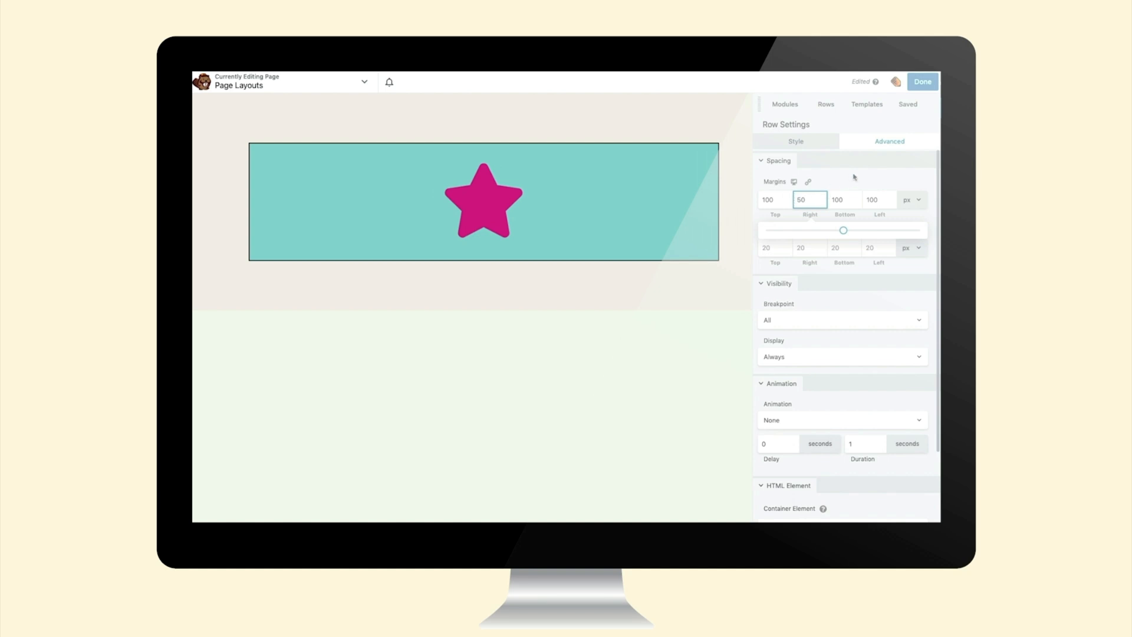
double_click(879, 200)
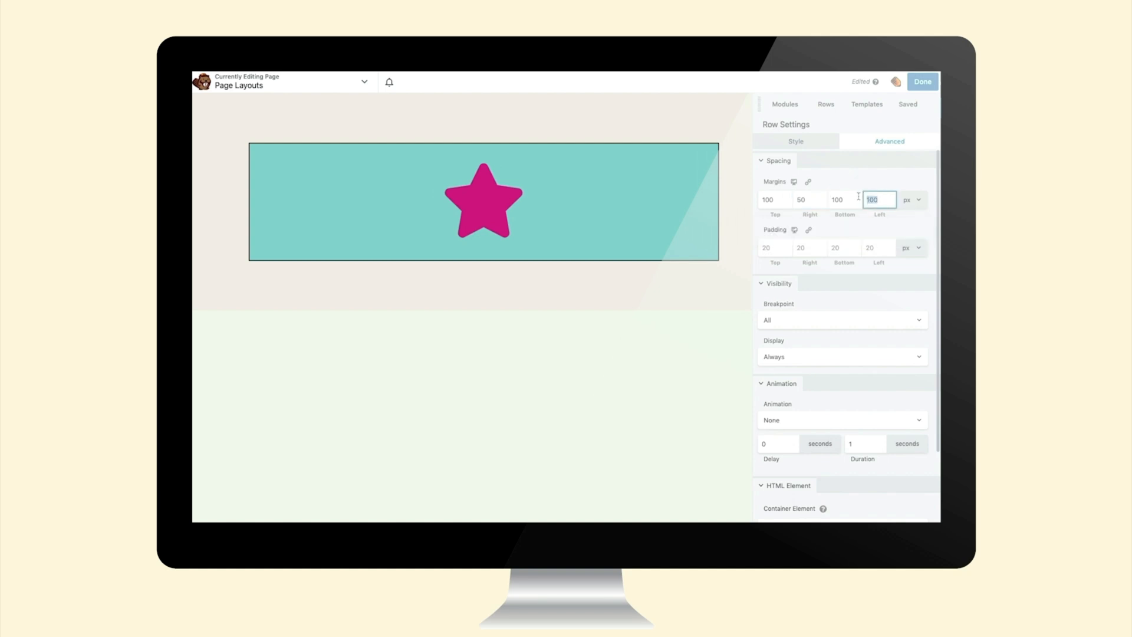
type("600")
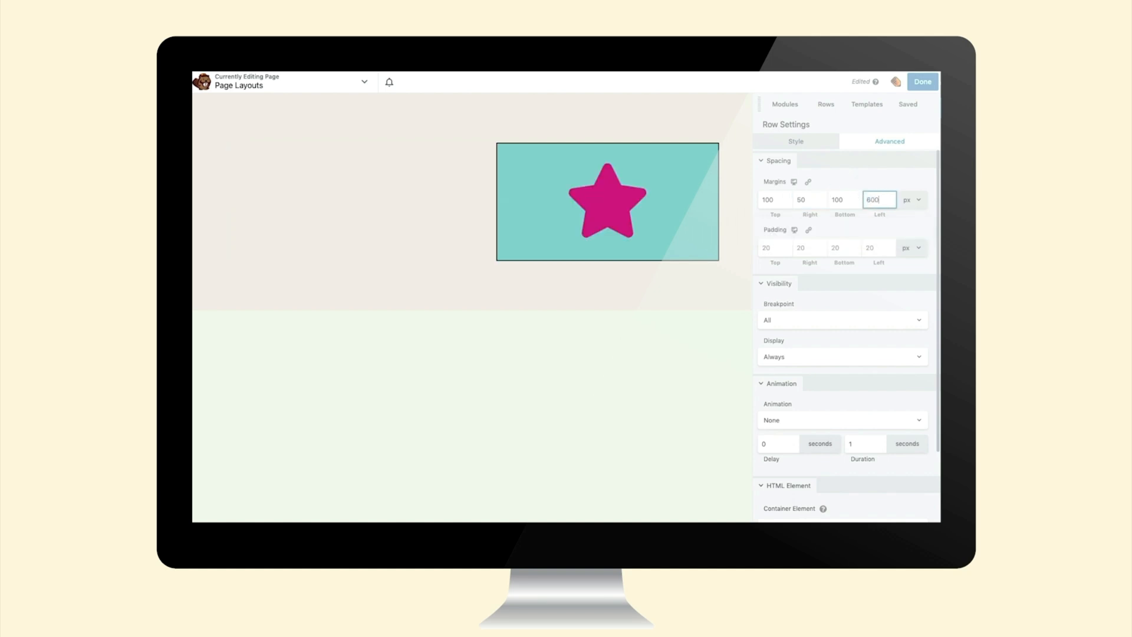
Link the row's margin values and set the margins to 50 px on all four sides
left_click(808, 182)
left_click(763, 202)
double_click(764, 203)
type("50")
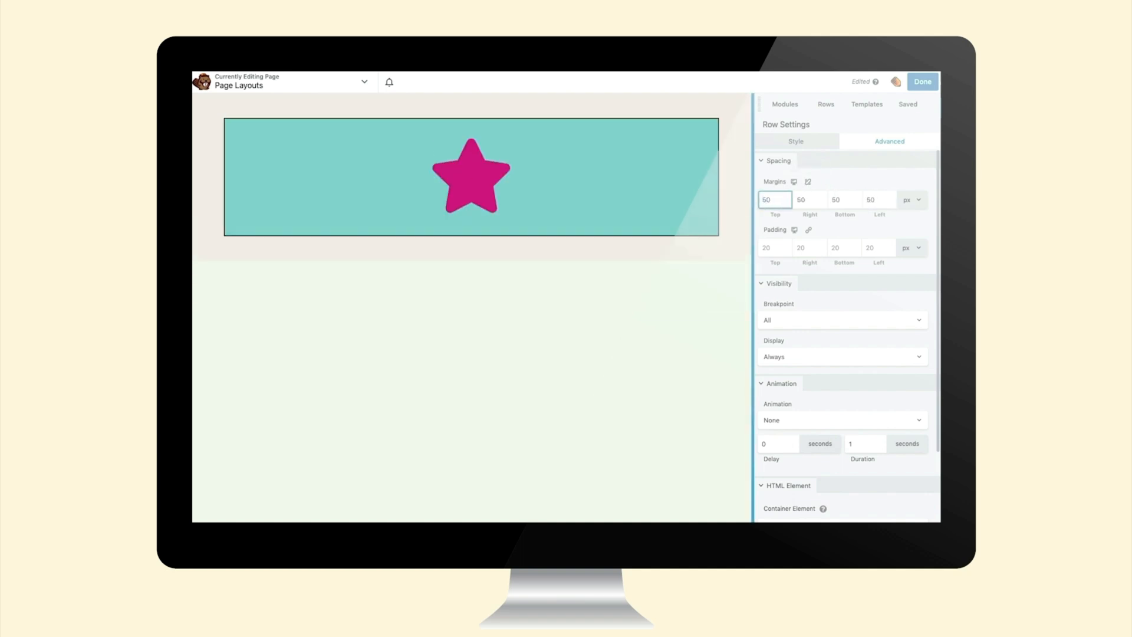
mouse_move(651, 189)
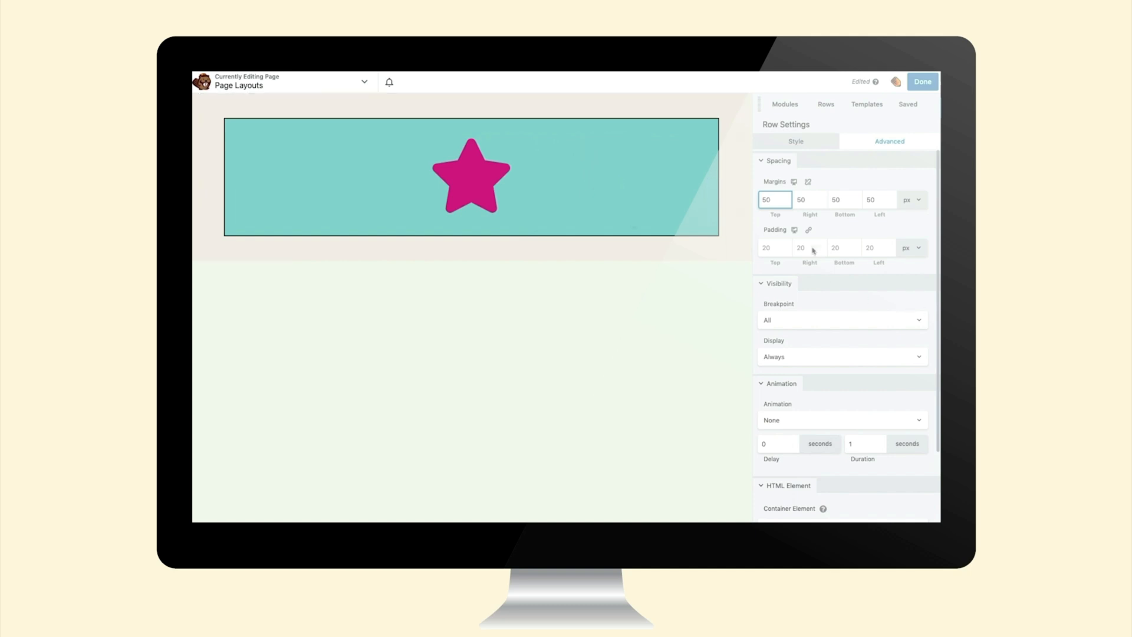
Try row padding of 300 px on the top and bottom, with unlinked values of 40 px on the right and 80 px on the left
left_click(759, 247)
type("100")
double_click(783, 247)
type("300")
left_click(808, 229)
double_click(808, 247)
type("40")
double_click(881, 246)
type("80")
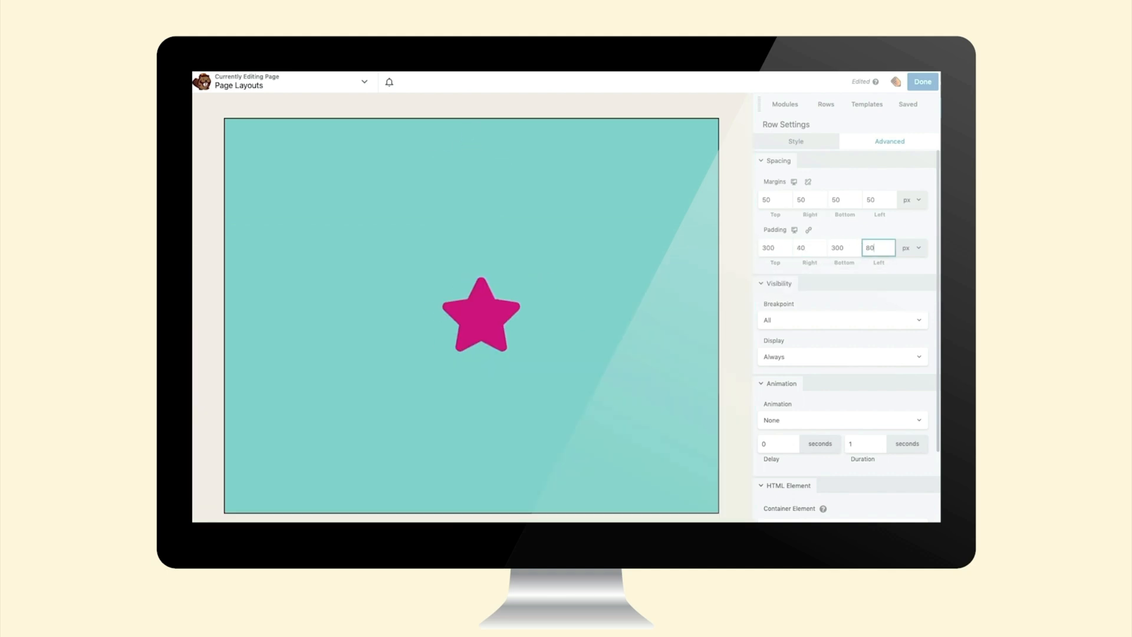
Link the row's padding values and set the padding to 50 px on all four sides
left_click(809, 229)
double_click(775, 248)
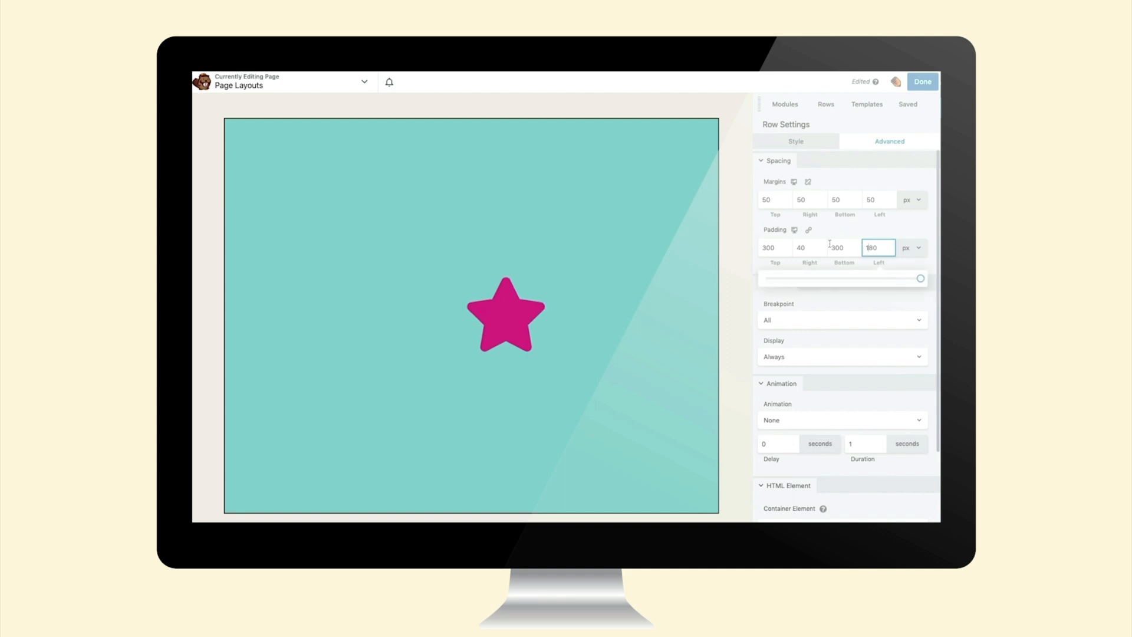
type("200")
key("BackSpace")
key("BackSpace")
key("BackSpace")
type("50")
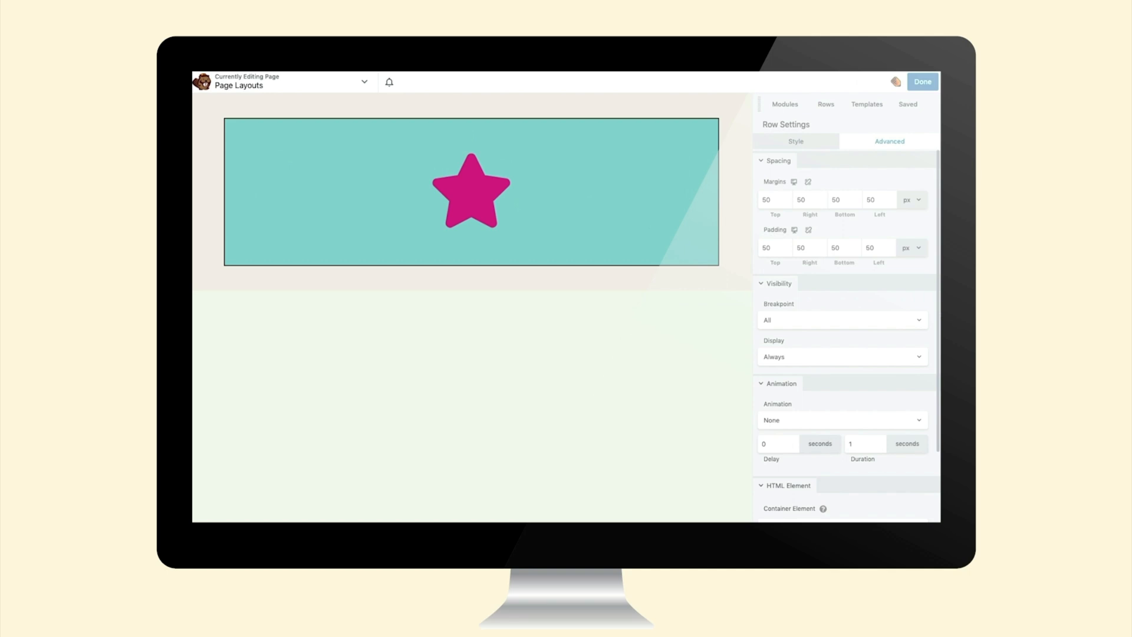
Remove the row's border by setting its border style to None
left_click(823, 141)
scroll(867, 454, "down", 2)
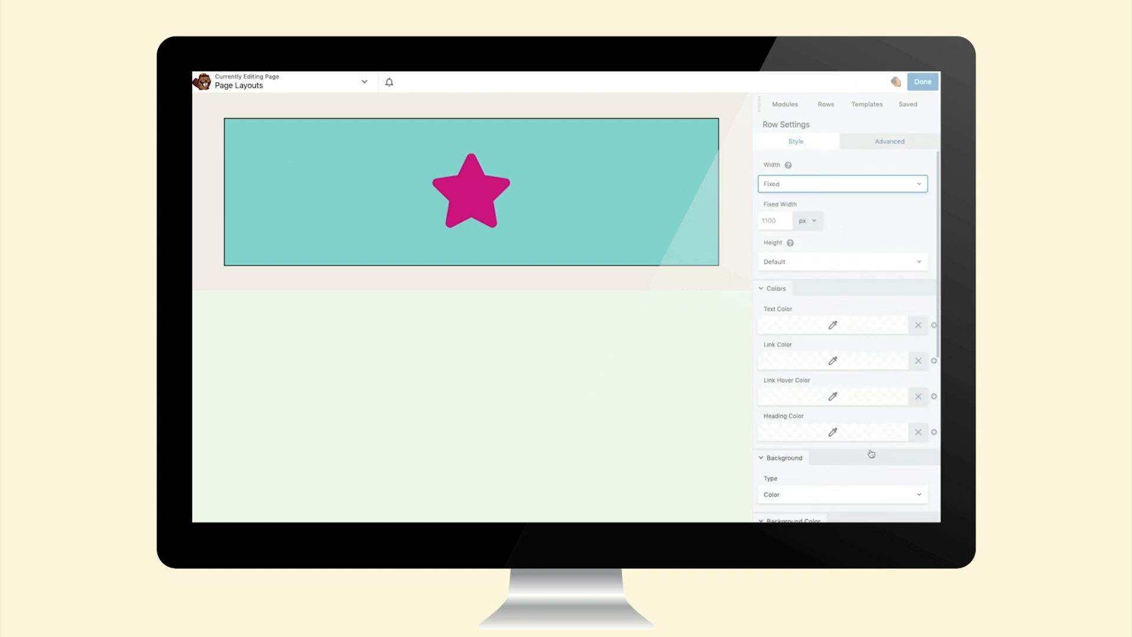
scroll(872, 453, "down", 4)
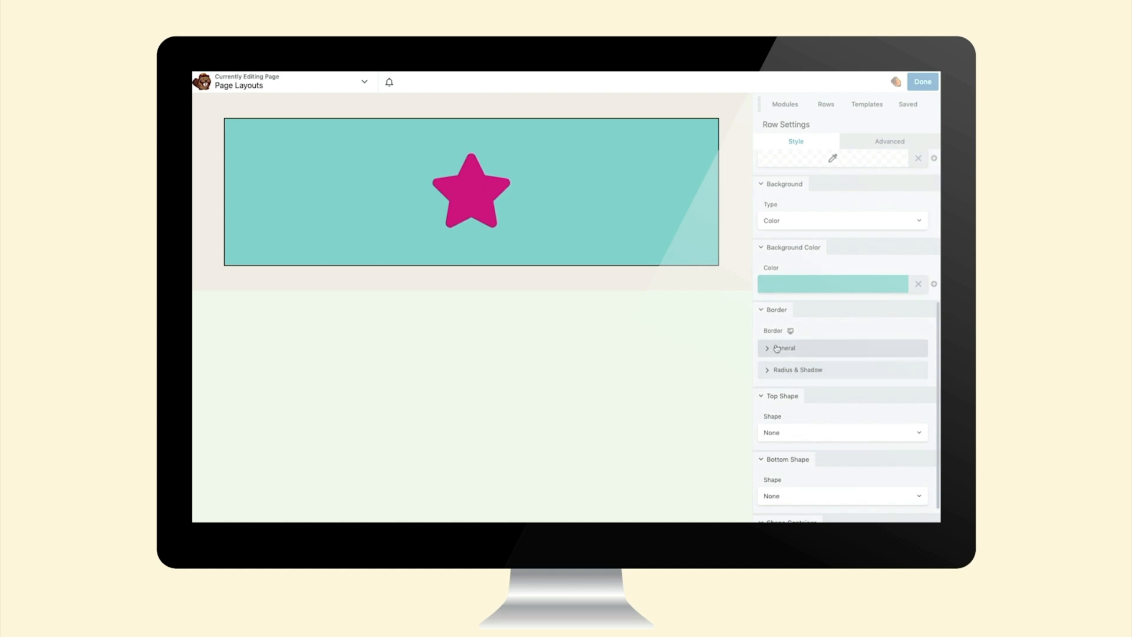
left_click(784, 377)
left_click(784, 372)
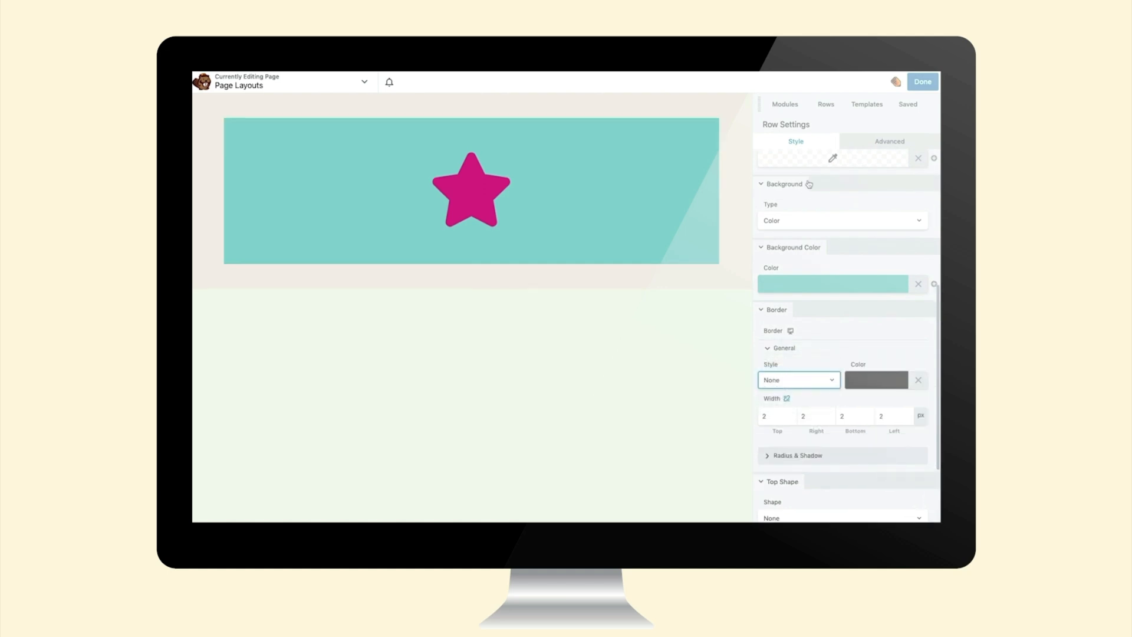
Set both the row's width and its content width to Full Width
scroll(846, 214, "up", 6)
left_click(782, 186)
left_click(779, 194)
left_click(785, 228)
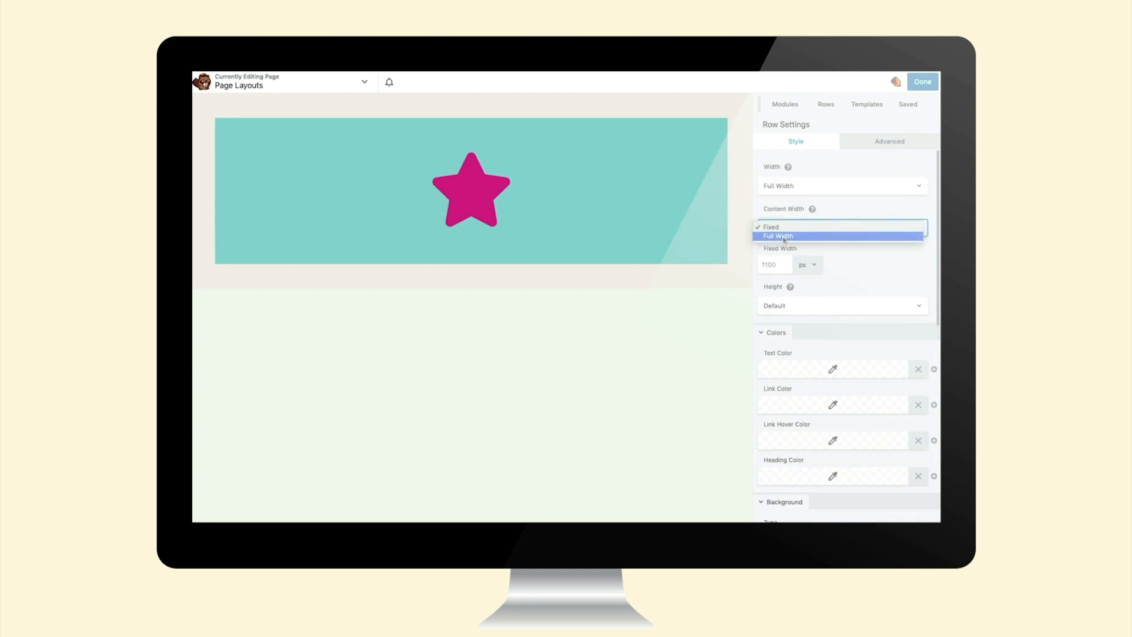
left_click(784, 235)
mouse_move(788, 171)
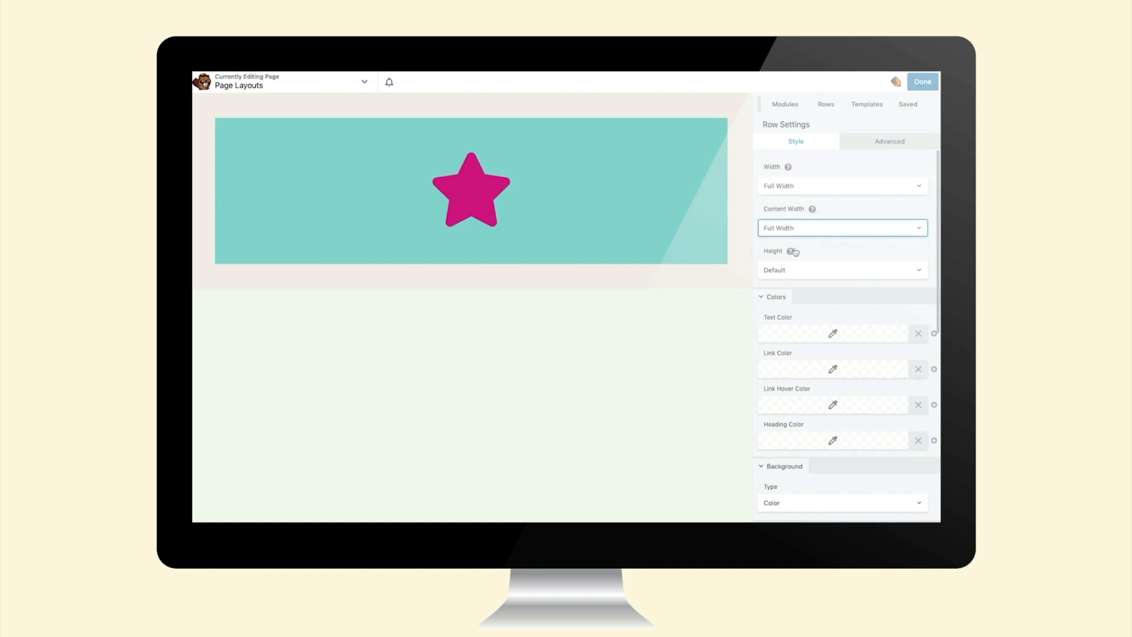
Set the row's linked margins to 0 px on all four sides
left_click(873, 143)
key("Tab")
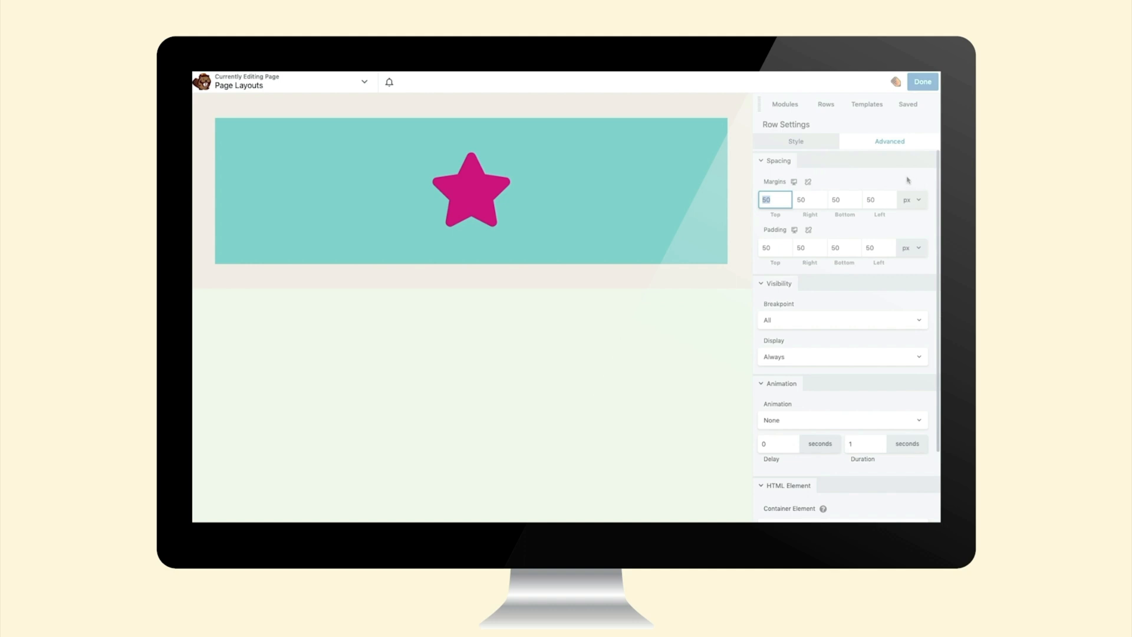
type("0")
left_click(903, 176)
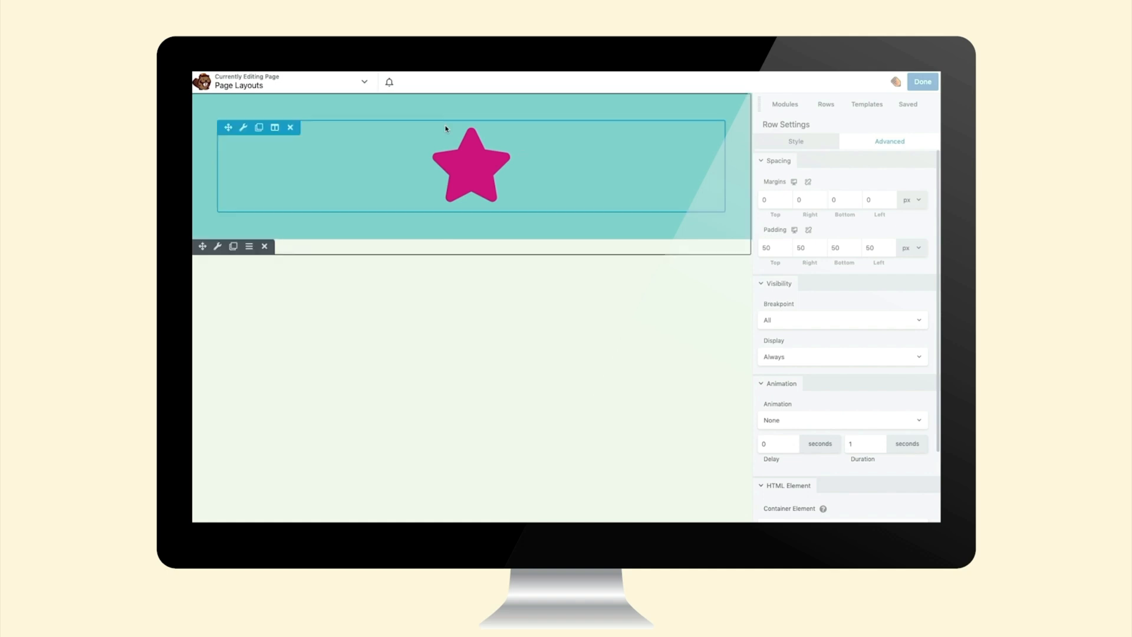
Give the column containing the star icon a background color of #ede6ab in its column settings
mouse_move(276, 146)
left_click(275, 129)
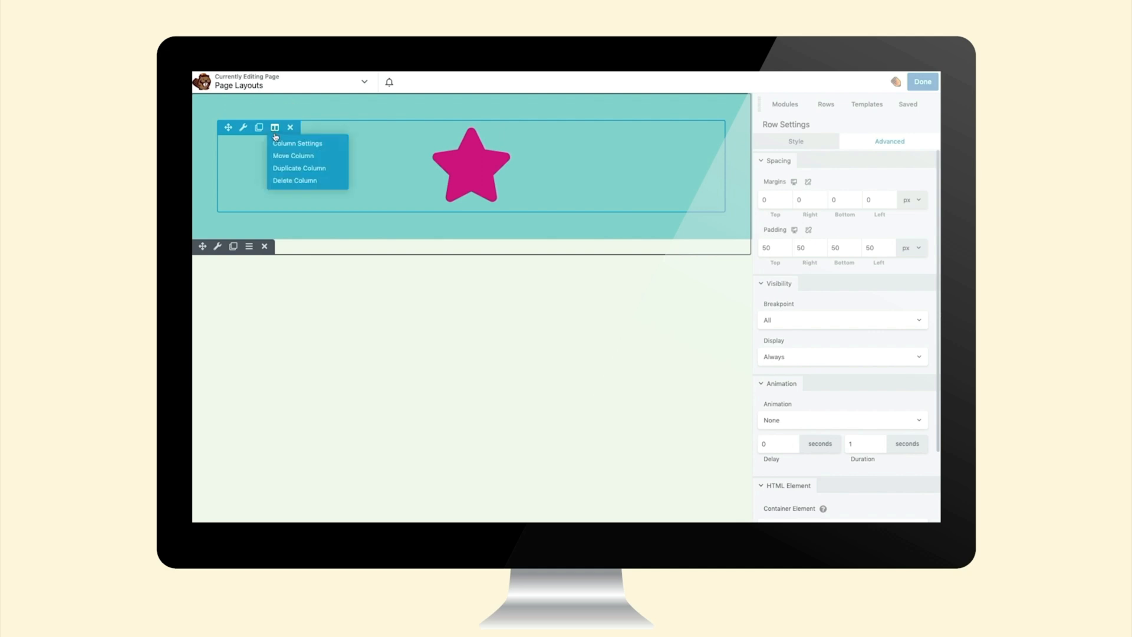
left_click(277, 144)
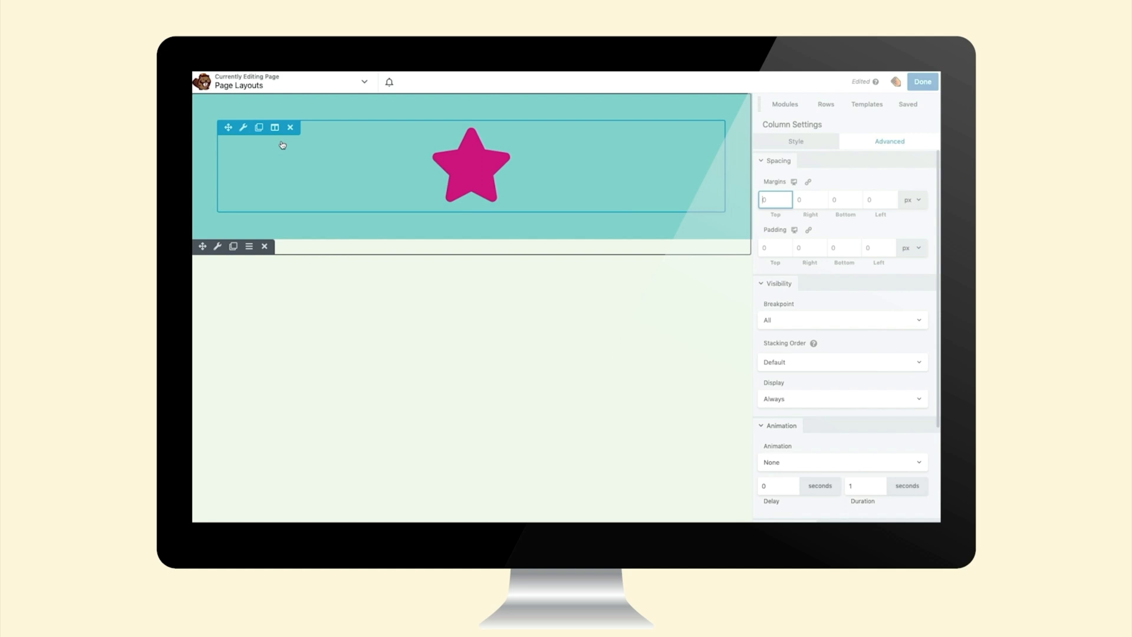
left_click(796, 143)
left_click(806, 418)
left_click(806, 415)
scroll(808, 419, "down", 2)
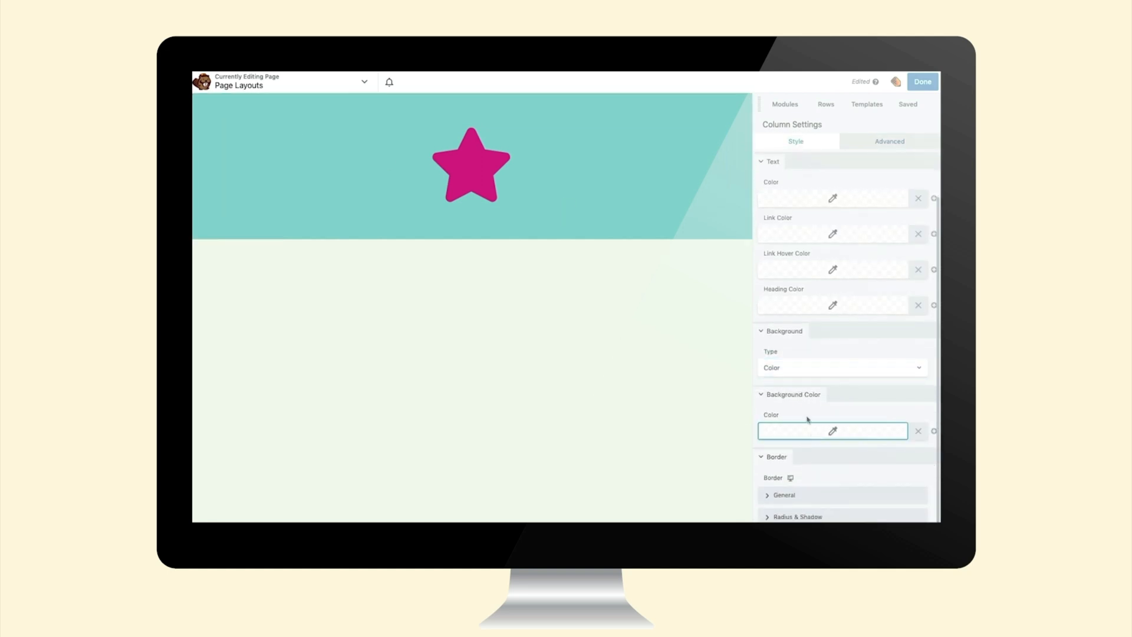
left_click(814, 434)
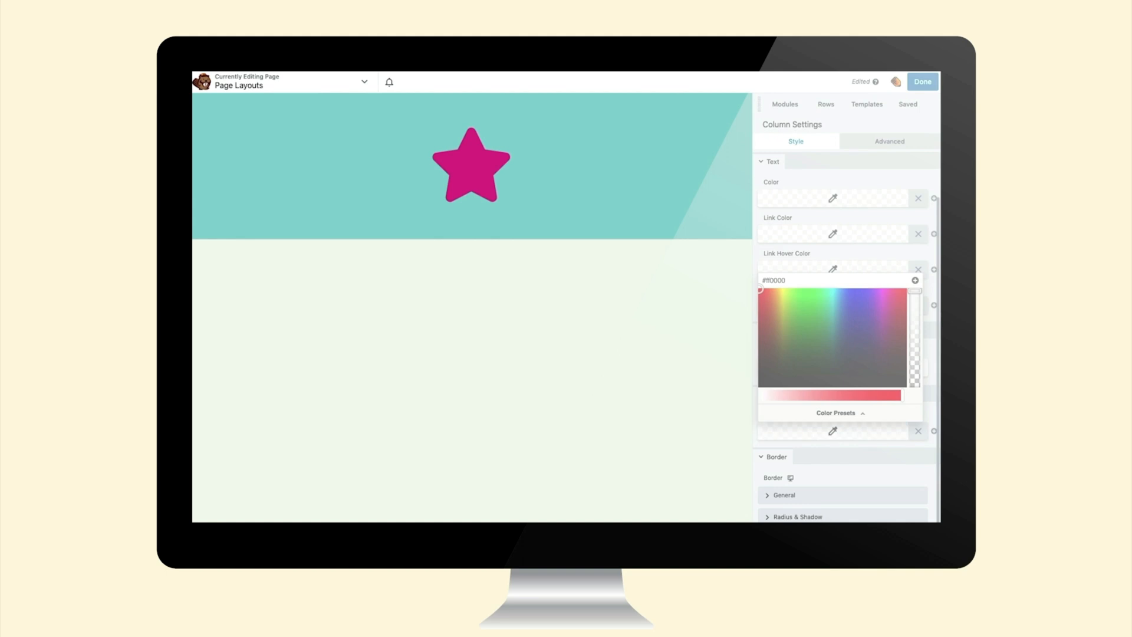
triple_click(834, 281)
type("#ede6ab")
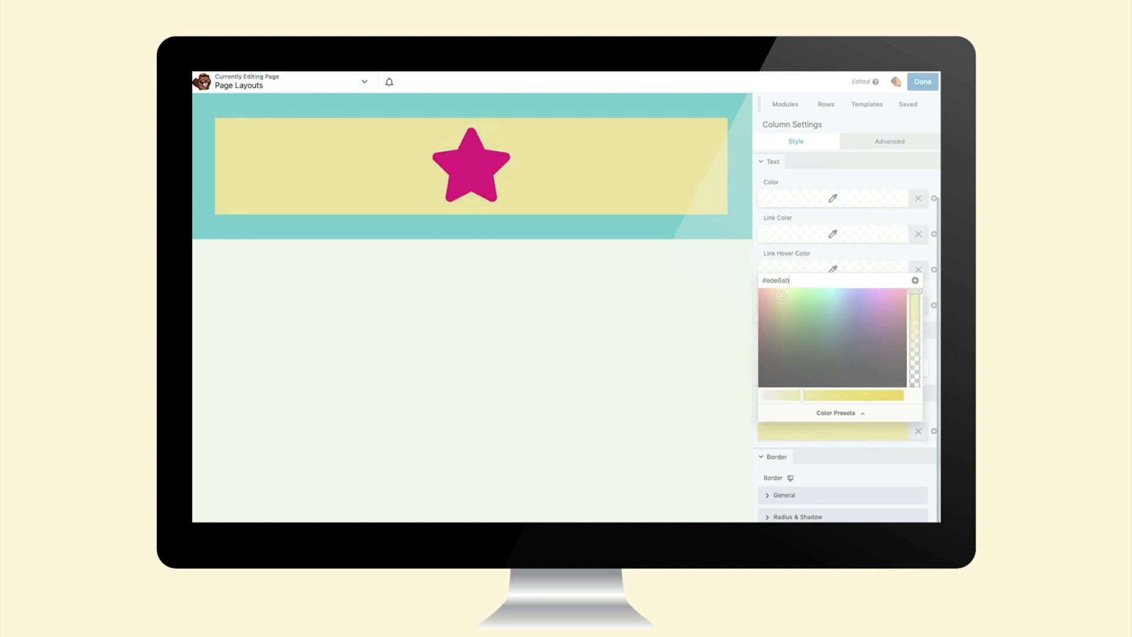
left_click(636, 379)
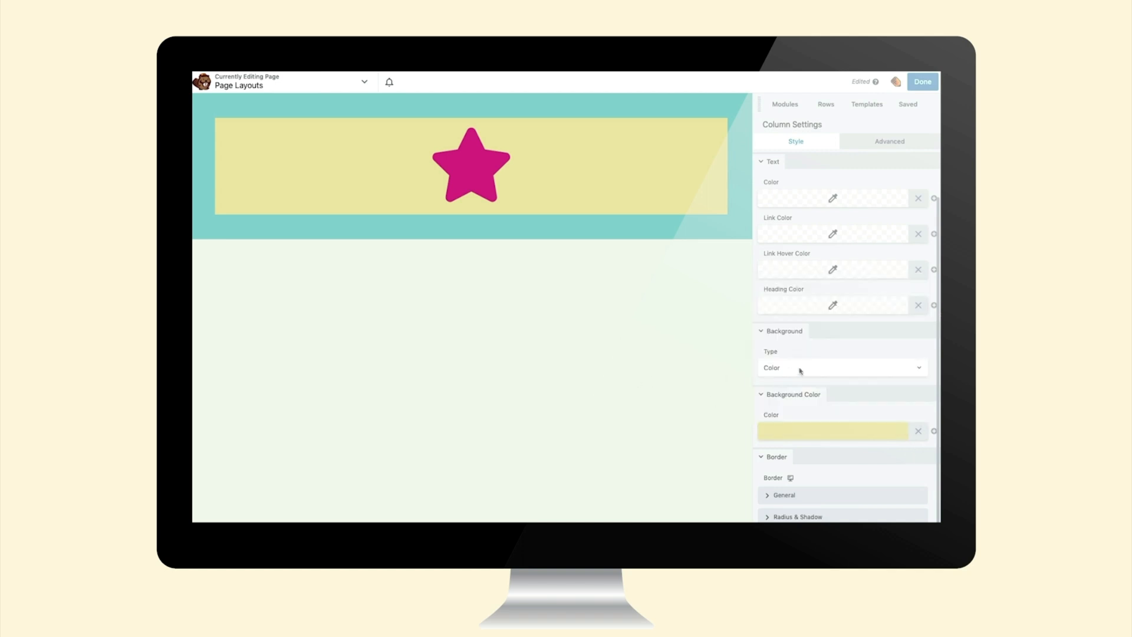
Set the column's border style to Solid with the color #000000
left_click(776, 495)
scroll(777, 489, "down", 2)
left_click(814, 442)
left_click(771, 458)
left_click(875, 441)
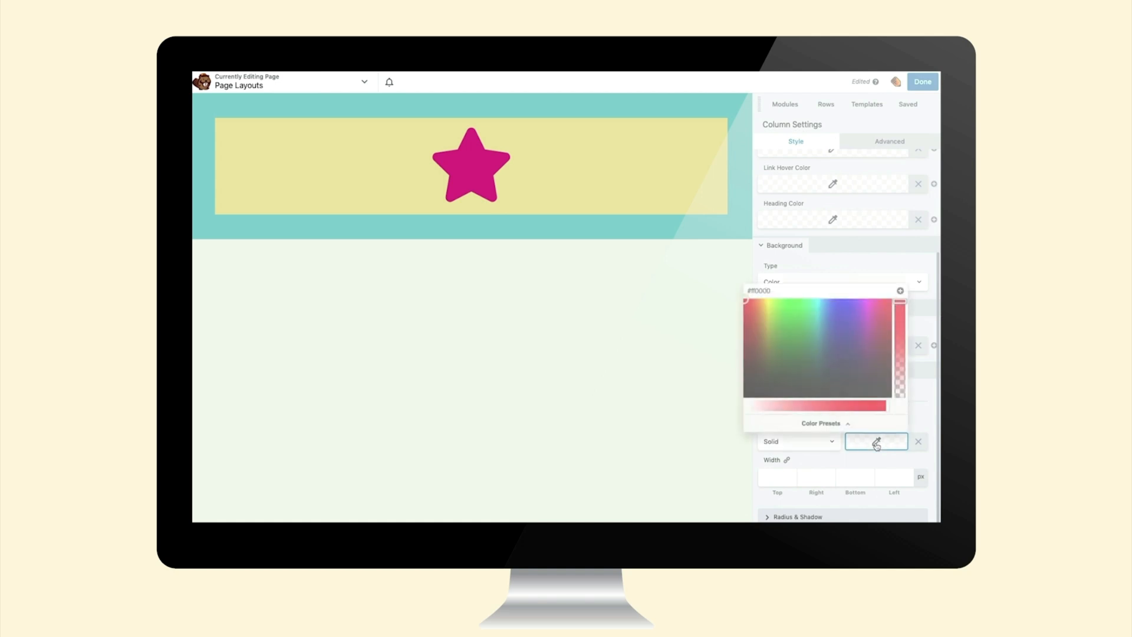
left_click_drag(770, 290, 744, 290)
type("#000000")
Set the column's border width to 2 px on all four sides
left_click(777, 476)
type("2")
key("Tab")
type("2")
key("Tab")
type("2")
key("Tab")
type("2")
left_click(792, 506)
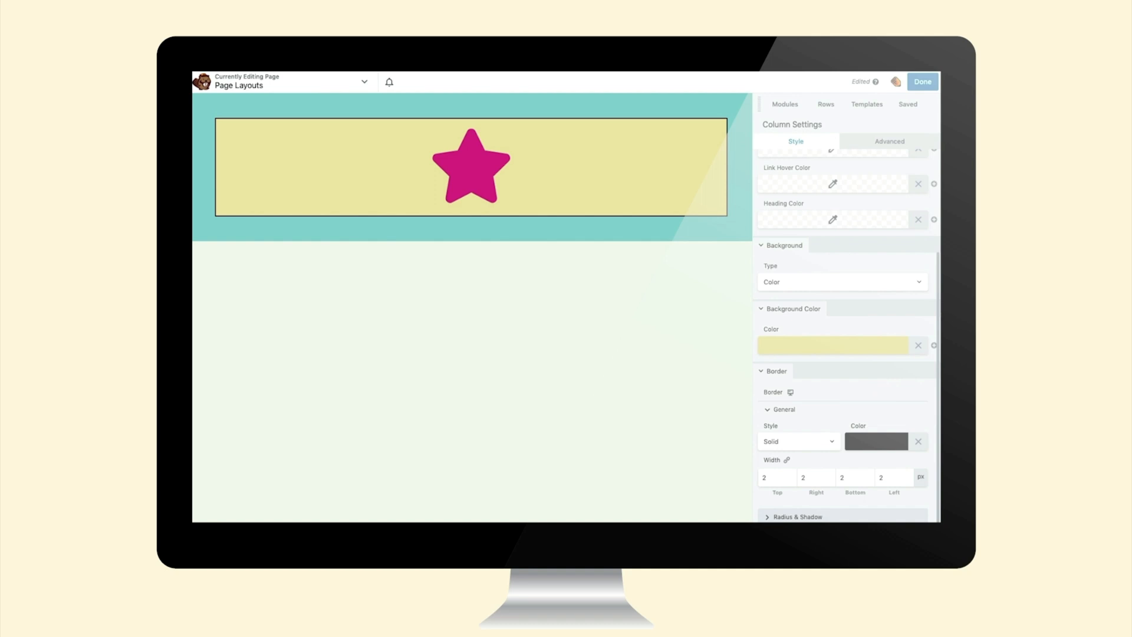
Link the column's margin values and set the margins to 50 px on all four sides
scroll(843, 330, "up", 4)
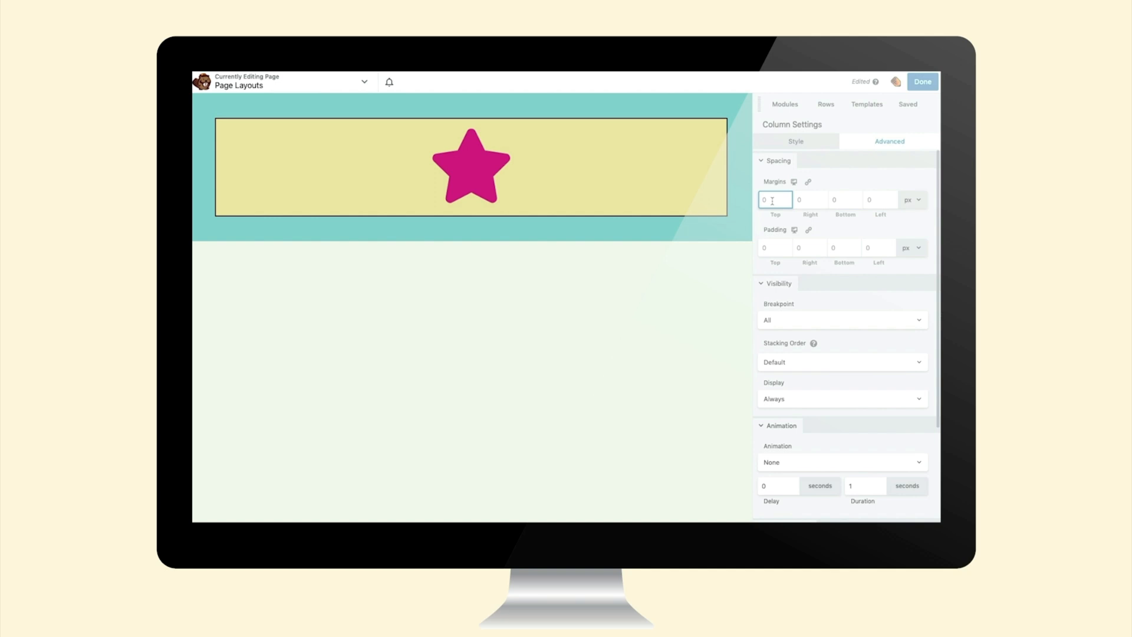
left_click(808, 181)
left_click(777, 200)
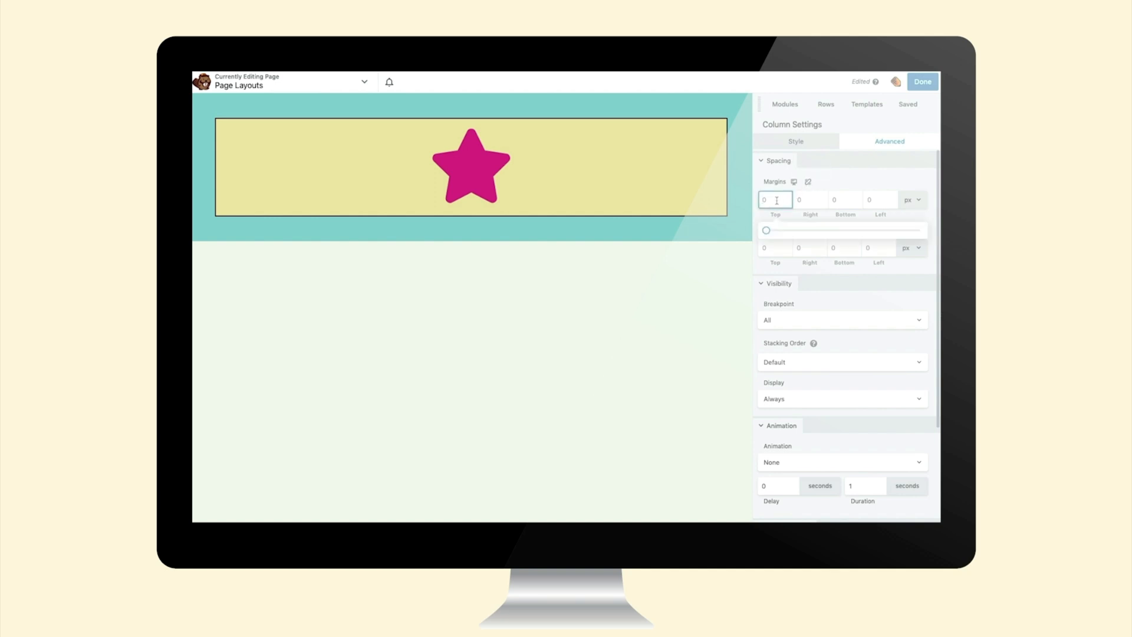
type("50")
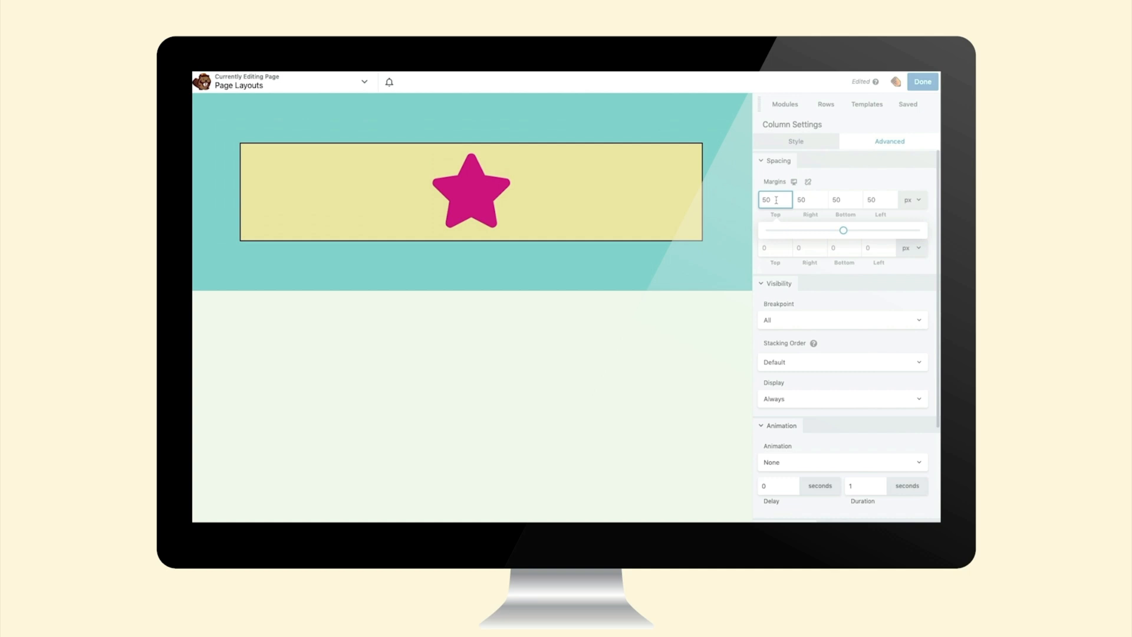
Link the column's padding values, trying 50 px and settling on 100 px for all four sides
left_click(769, 247)
type("50")
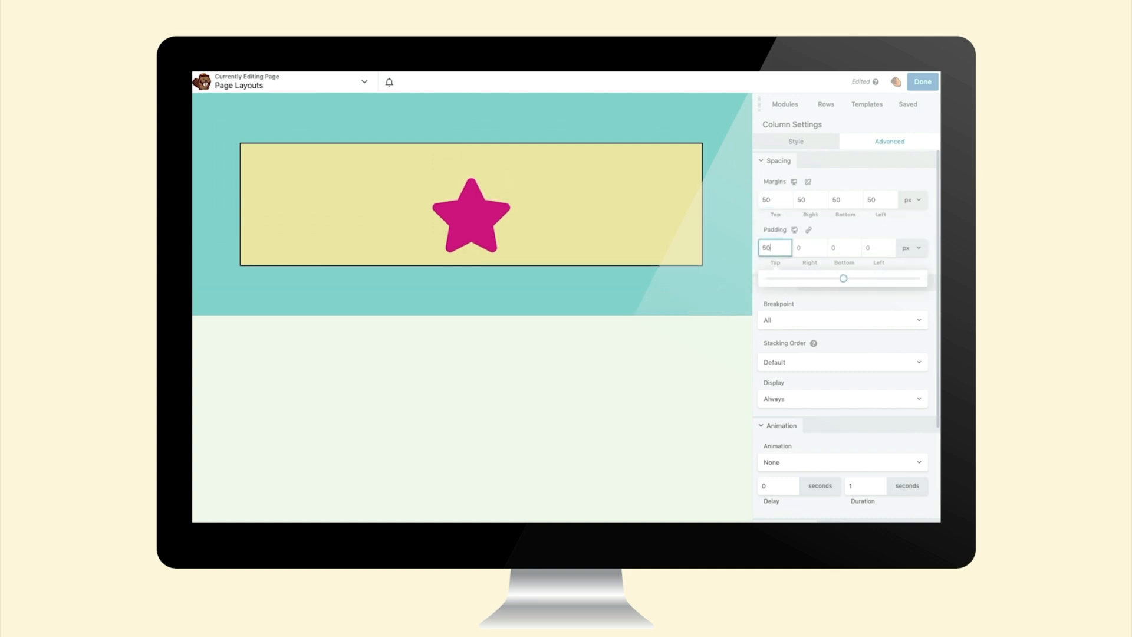
left_click(808, 230)
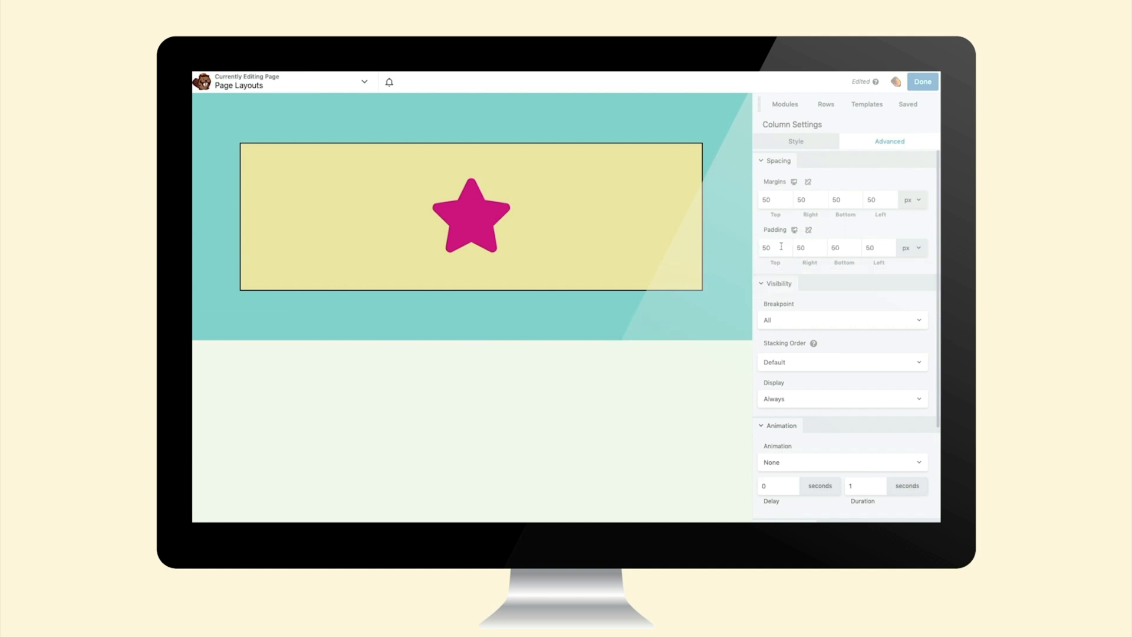
type("100")
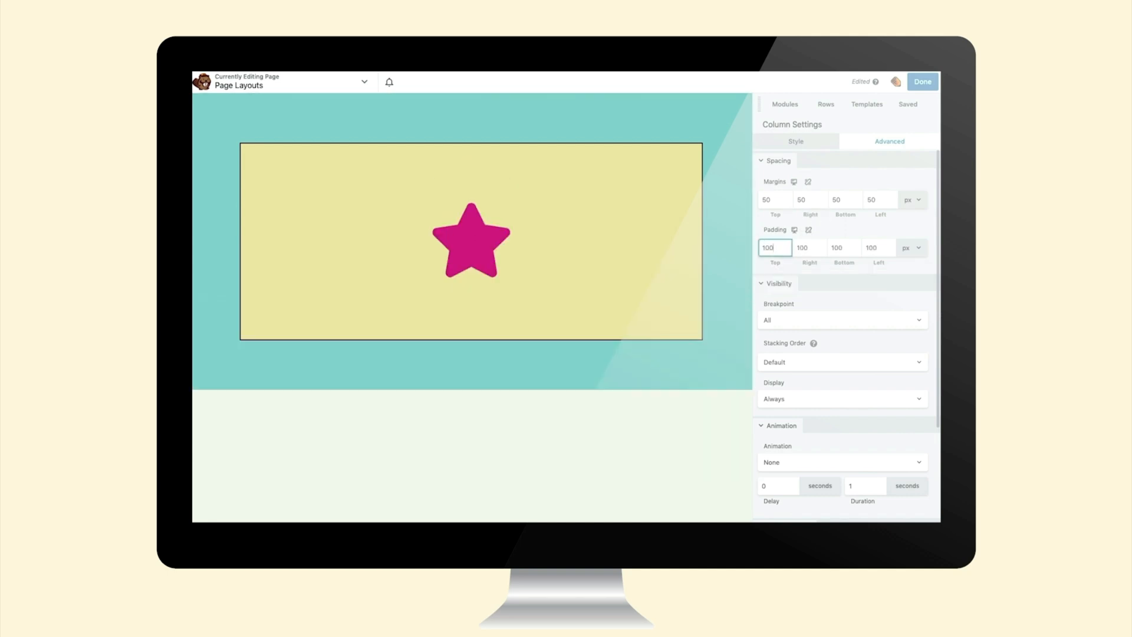
Try unlinked column padding of 150 px on the top and 0 px on the bottom, and link the values again
left_click(808, 229)
double_click(785, 246)
type("150")
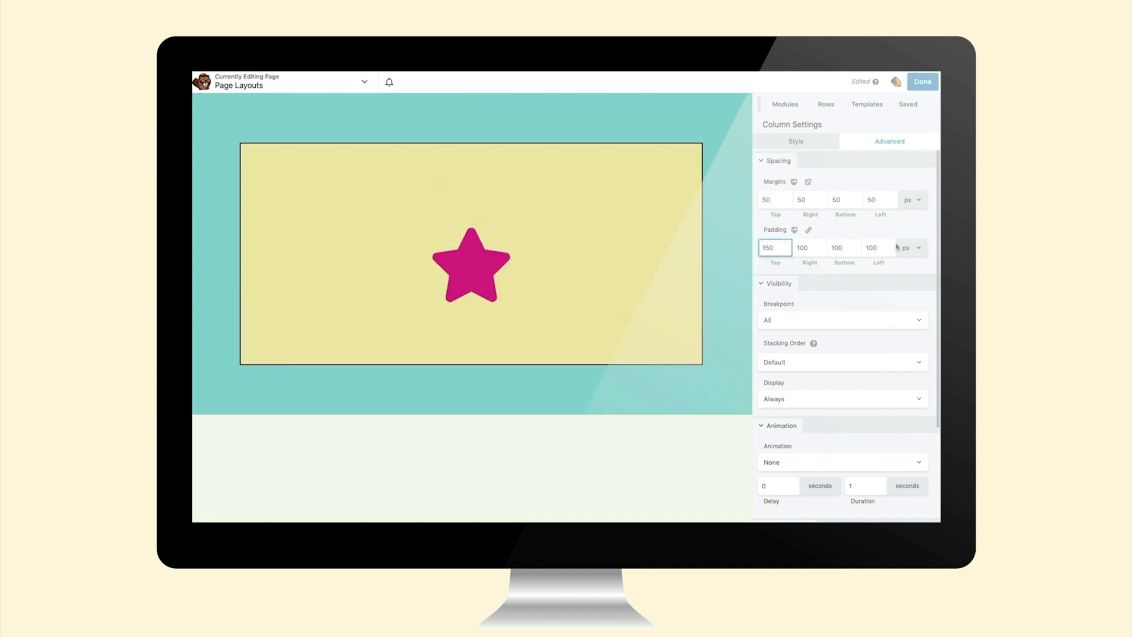
double_click(840, 248)
type("0")
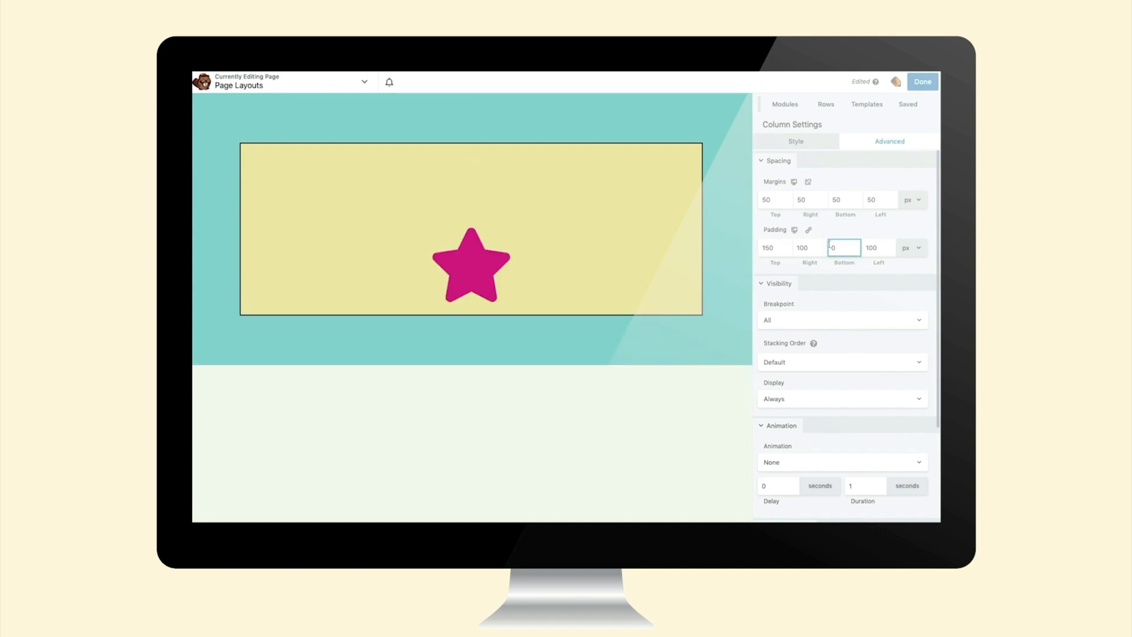
left_click(808, 229)
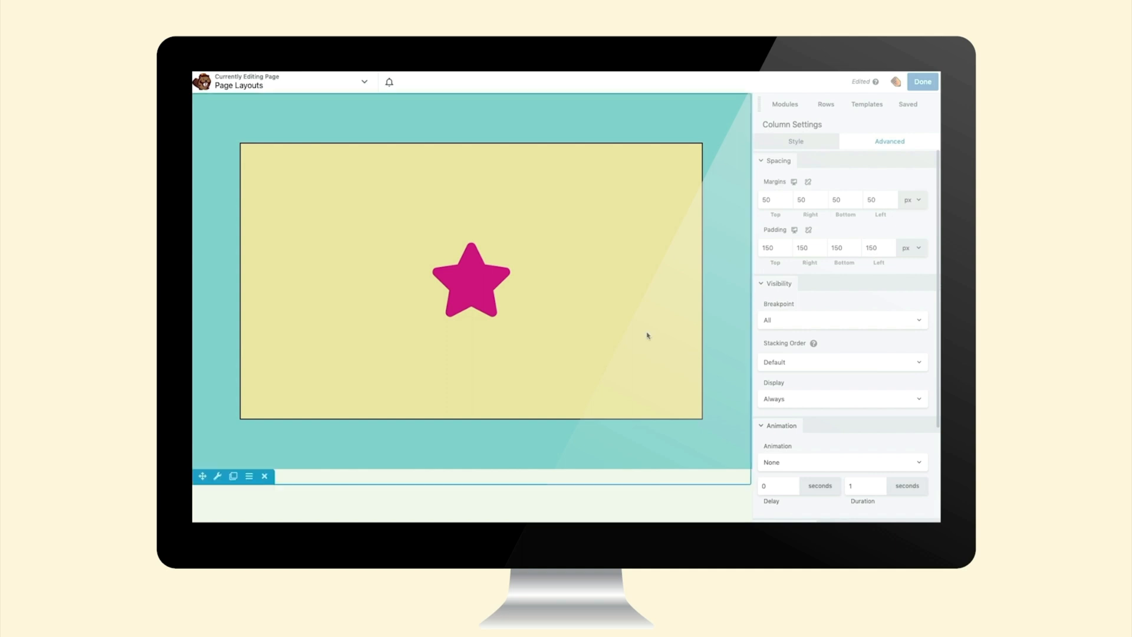
Try a larger linked margin around the star icon and revert it
left_click(344, 229)
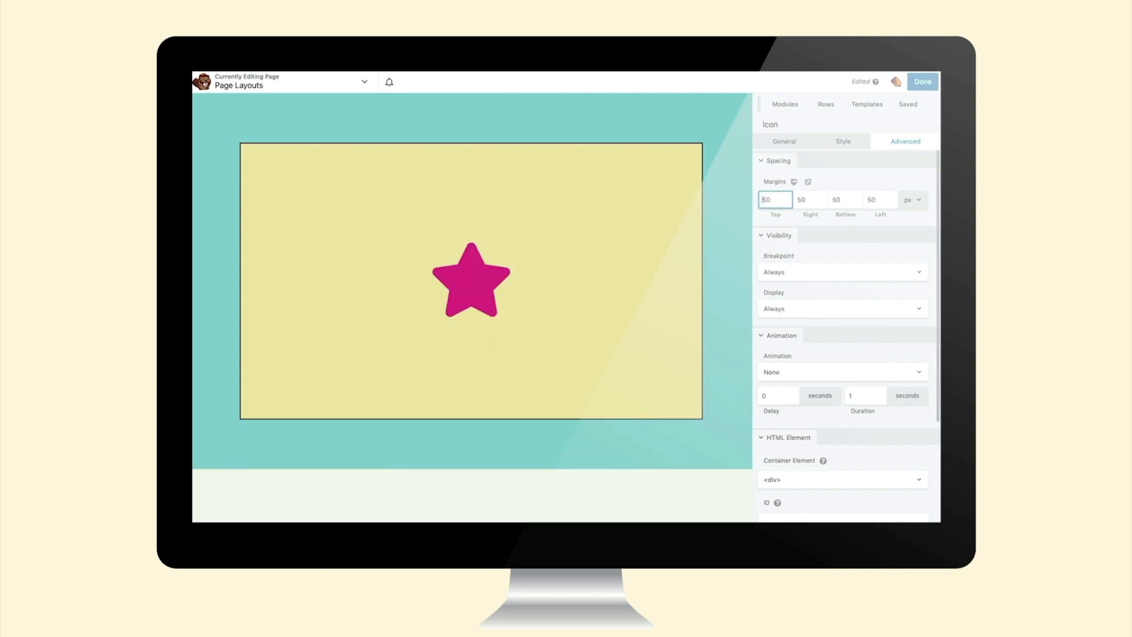
type("1")
key("BackSpace")
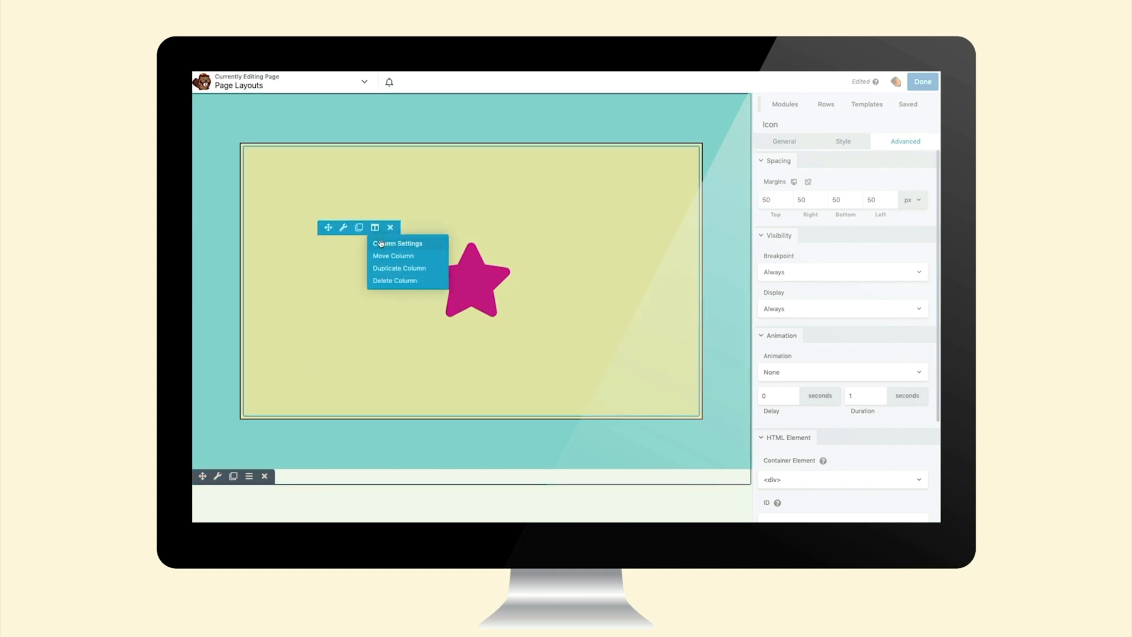
Try the column's linked padding at 300 px and settle on 30 px for all four sides
left_click(381, 244)
left_click(764, 247)
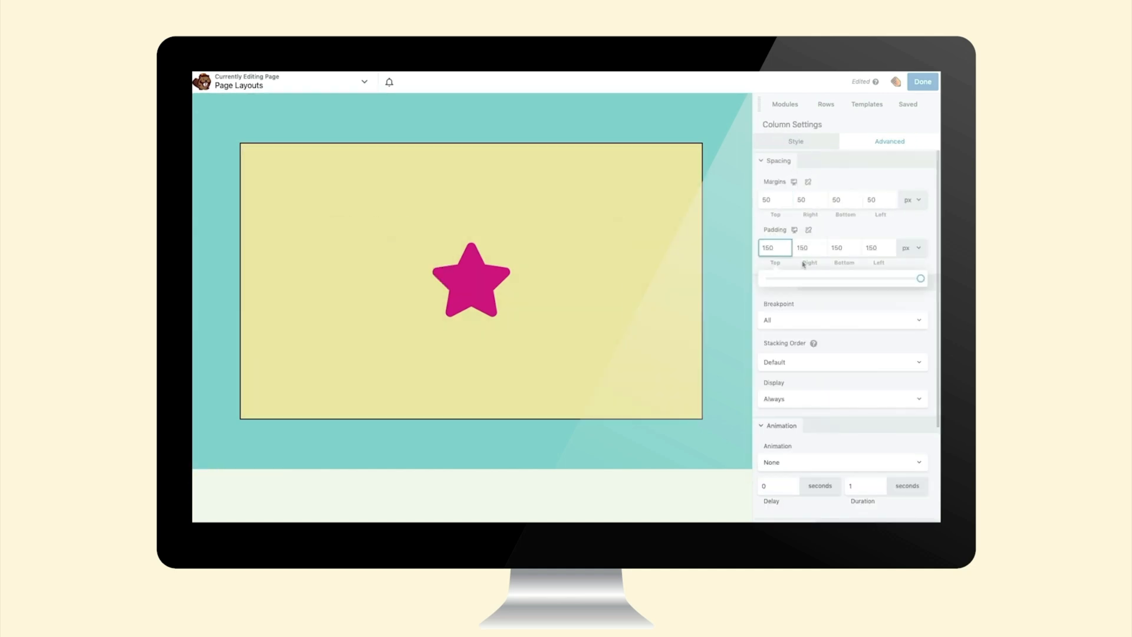
double_click(769, 248)
type("300")
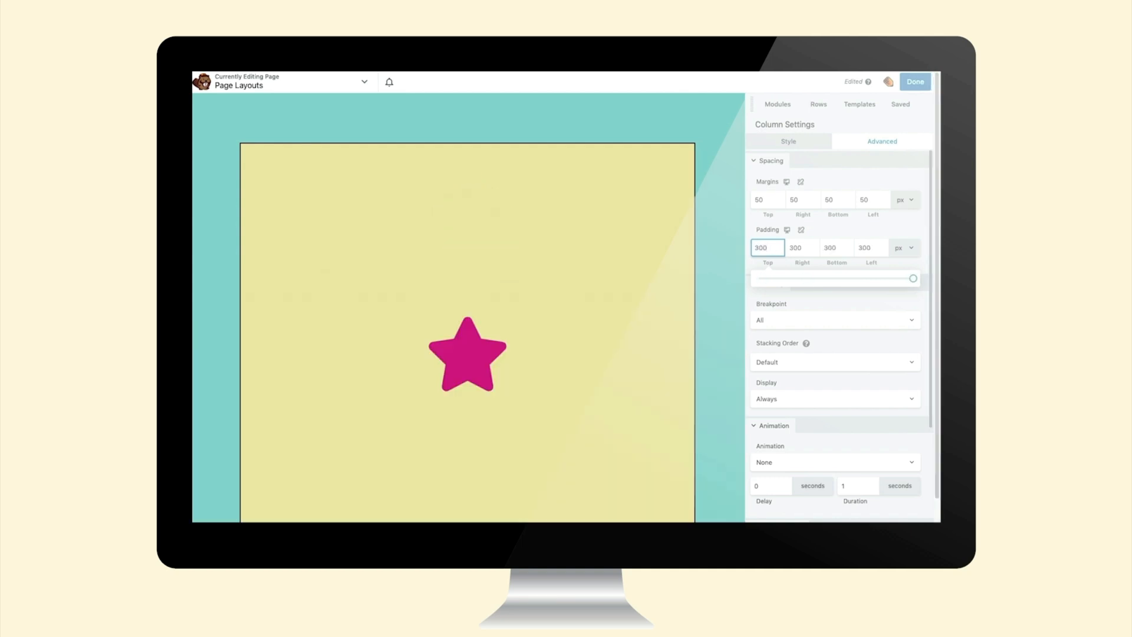
key("BackSpace")
type("0")
key("BackSpace")
type("0")
key("BackSpace")
Increase the column's linked margins to 150 px on all four sides
left_click(766, 199)
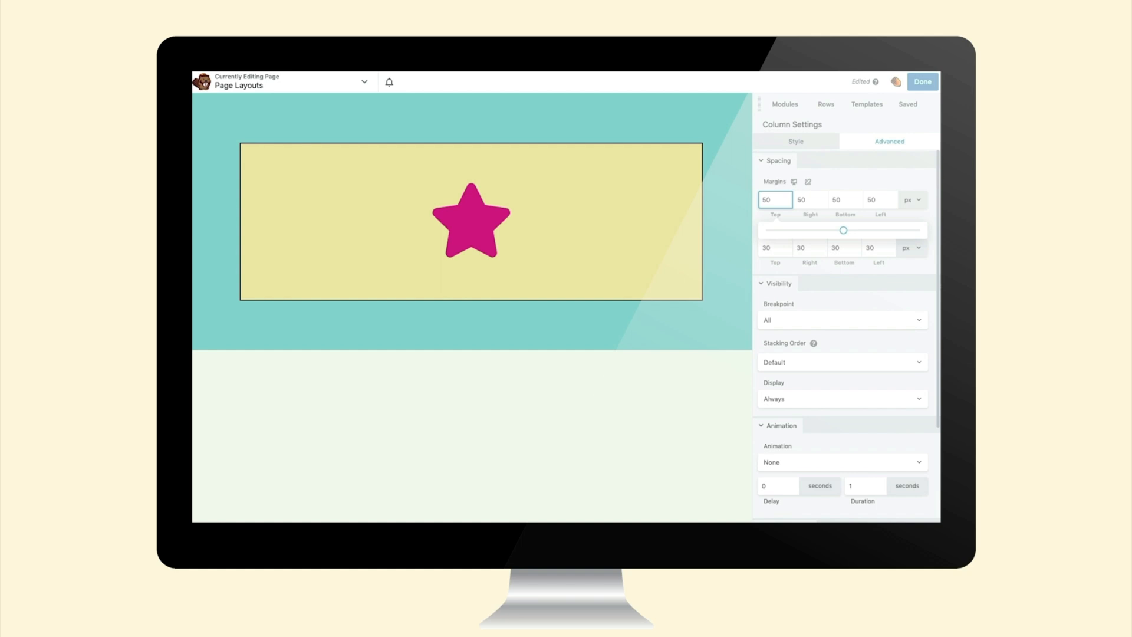
type("1")
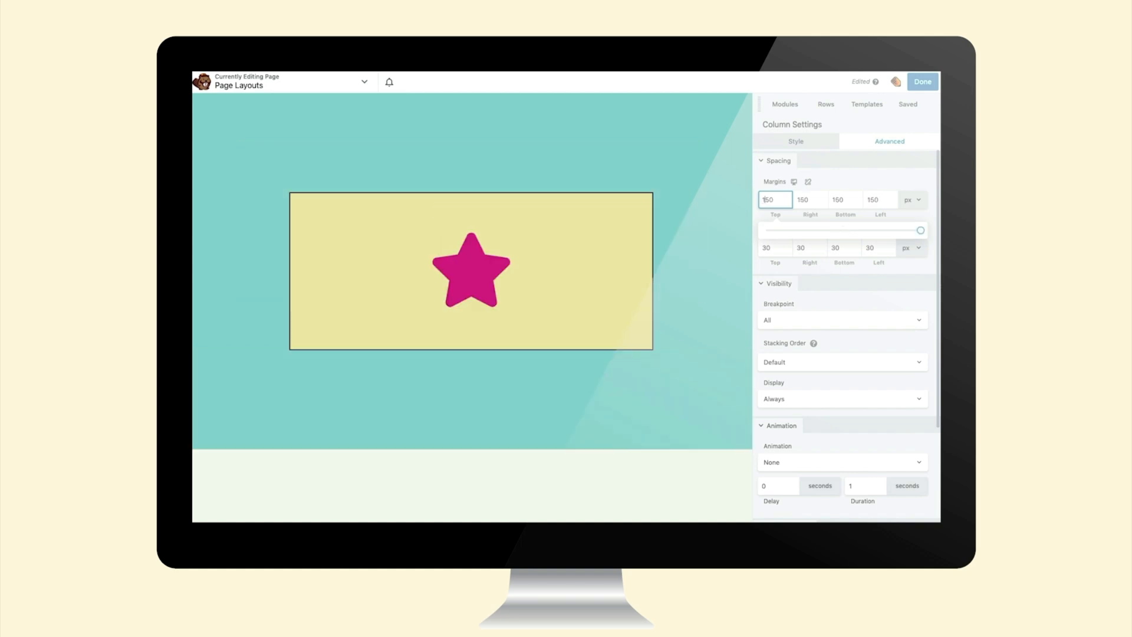
Return the column's linked margins to 50 px, then try the row's linked padding at 150 px and settle on 50 px
key("BackSpace")
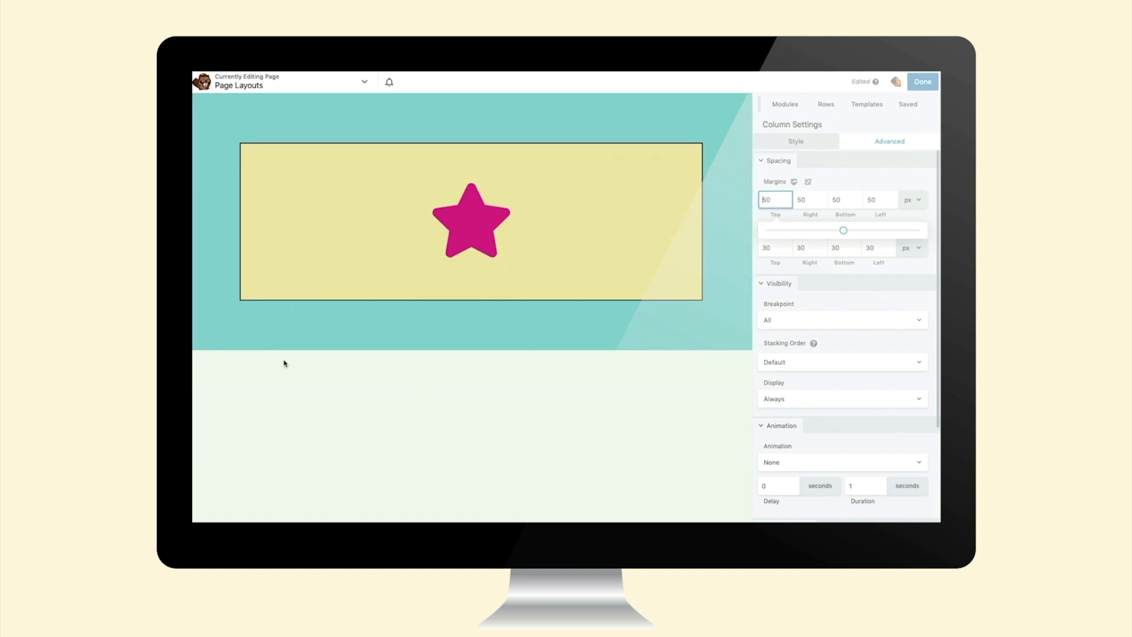
left_click(218, 357)
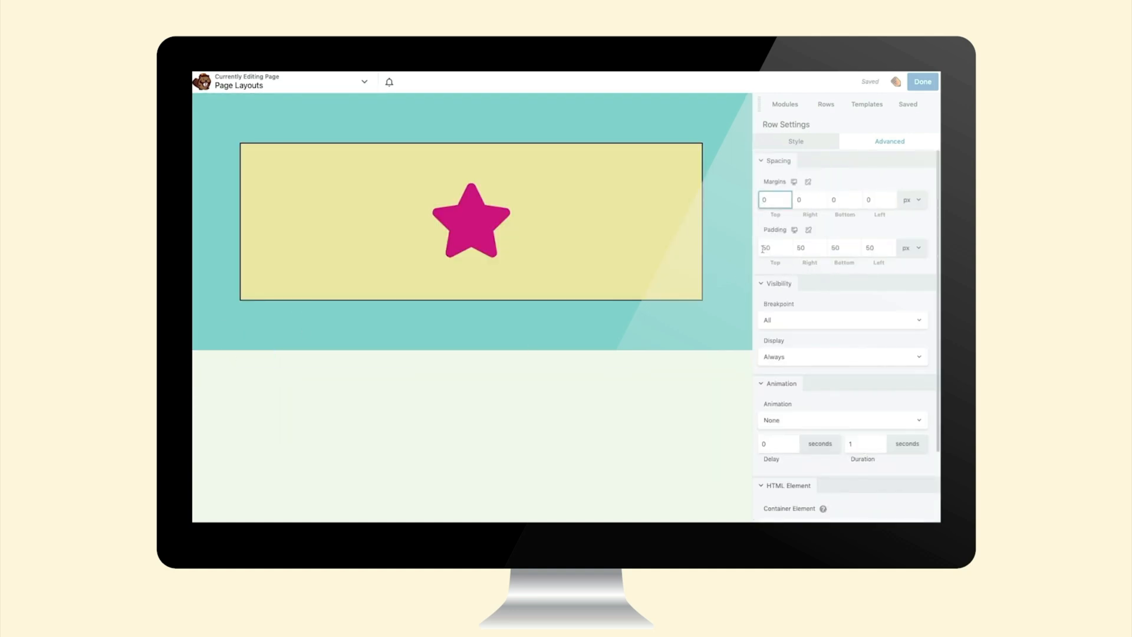
left_click(763, 249)
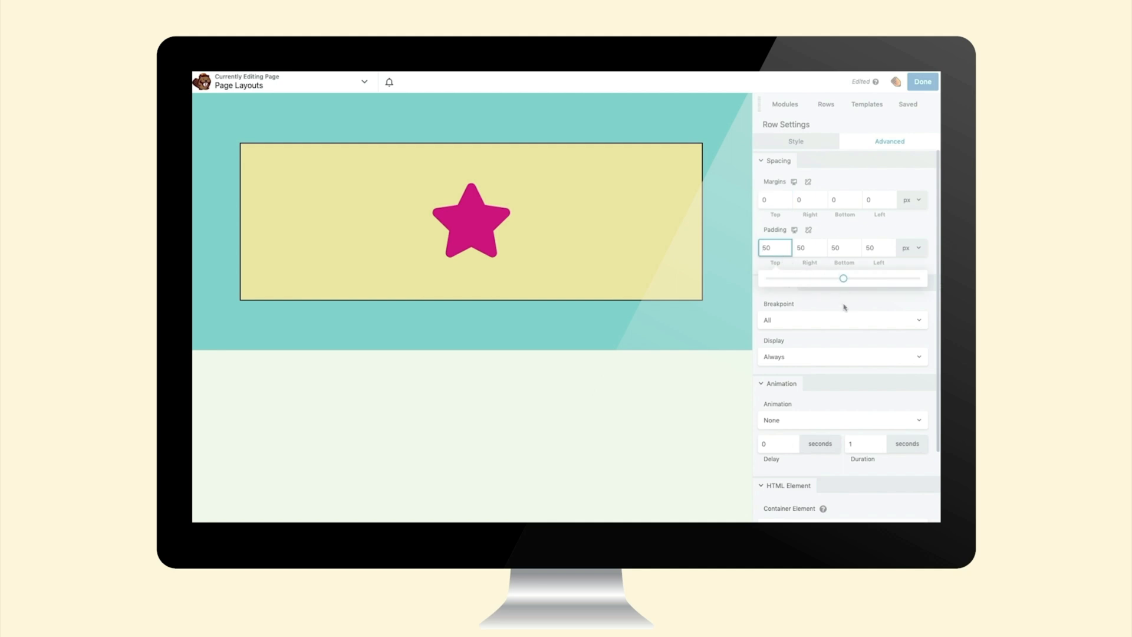
type("1")
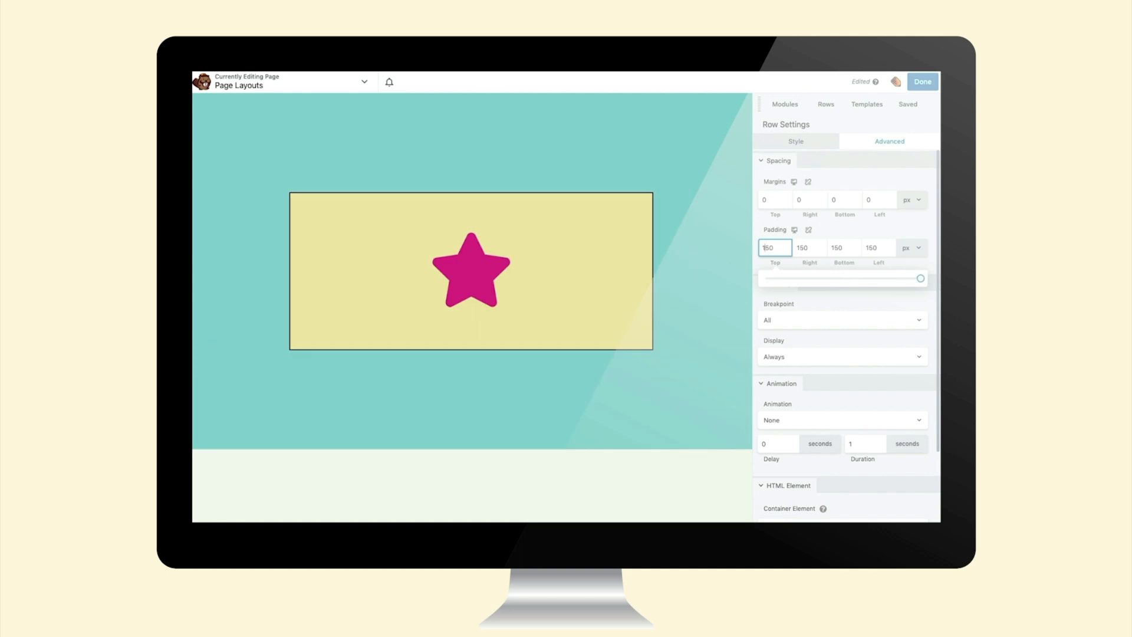
key("BackSpace")
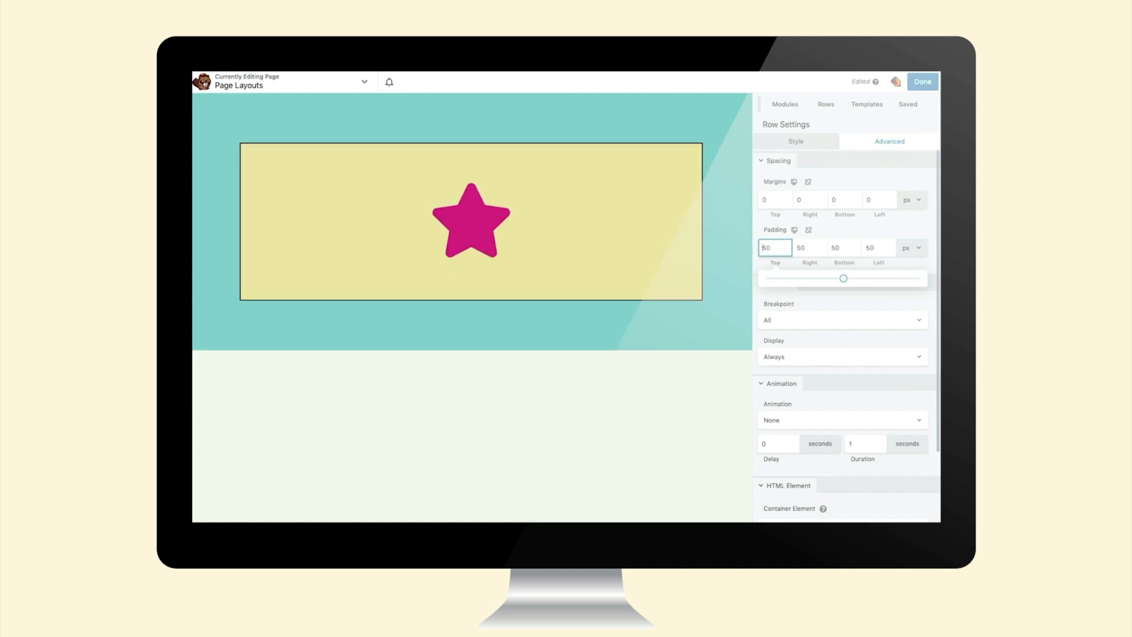
type("1")
key("BackSpace")
Set the row's linked margins to 100 px on all four sides
left_click(774, 200)
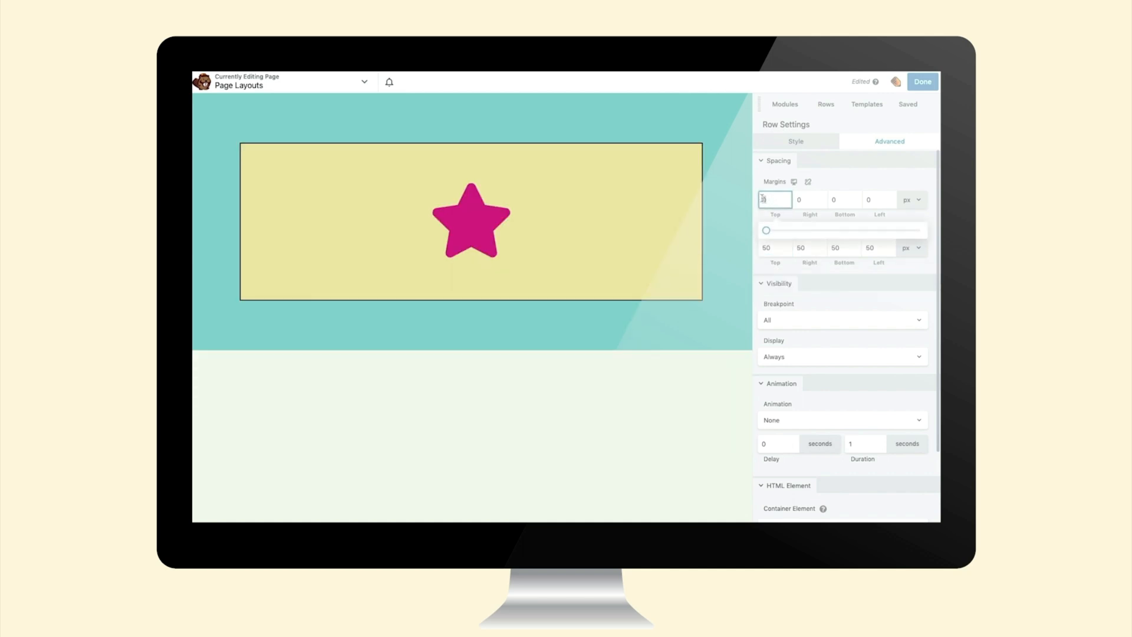
type("100")
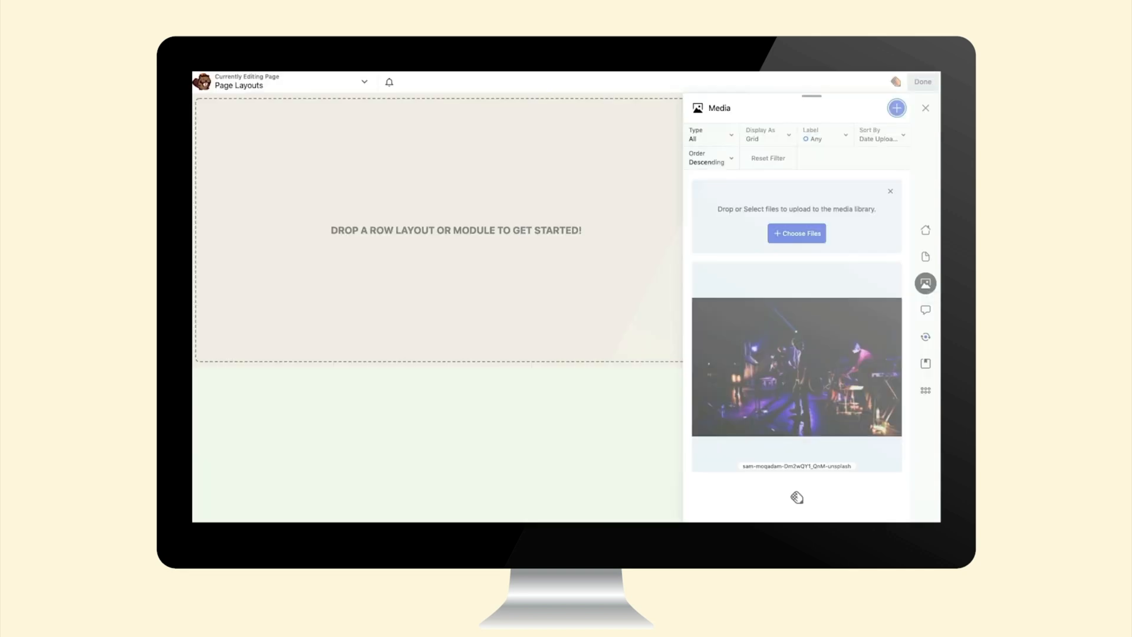
Upload the rocky landscape photo to the media library and add a 3 Columns row to the empty page
left_click_drag(573, 322, 728, 220)
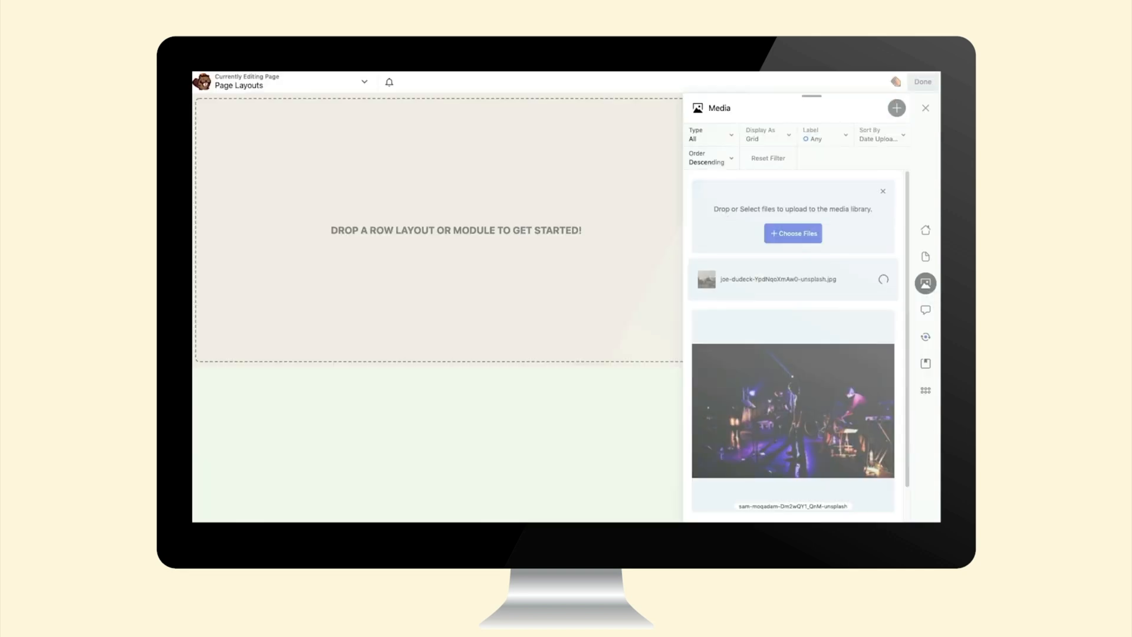
left_click(925, 107)
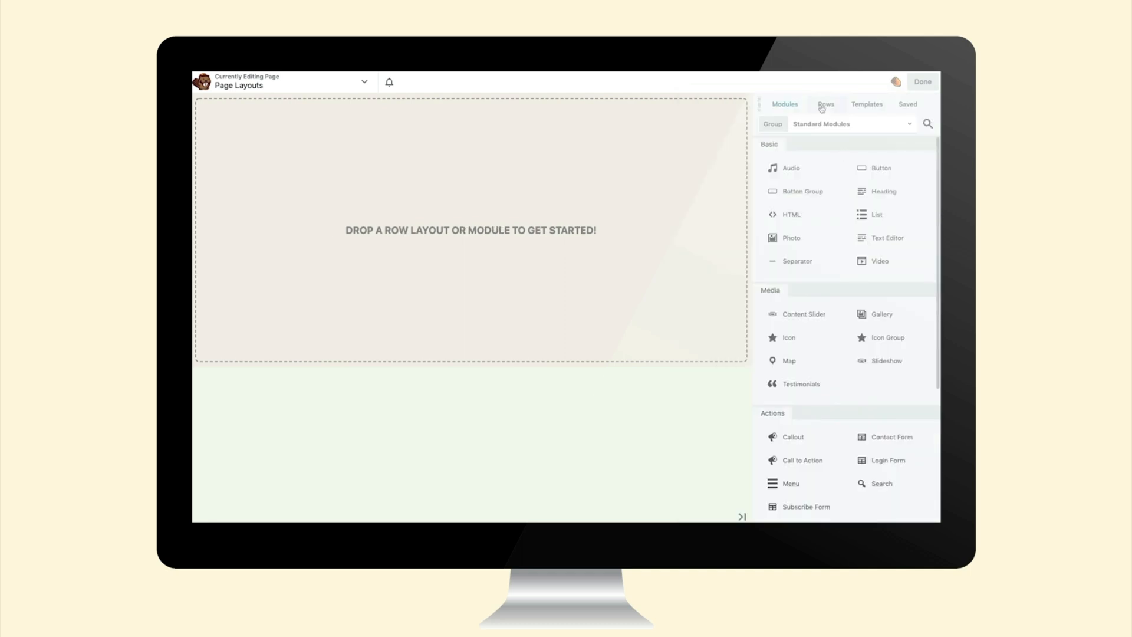
left_click(824, 105)
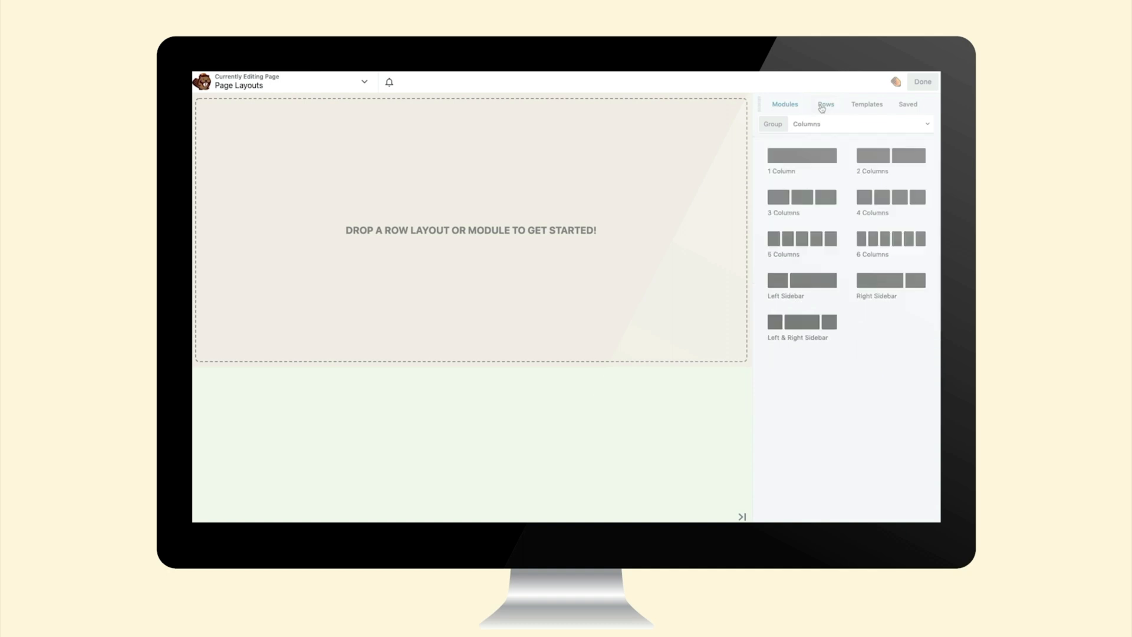
left_click_drag(777, 197, 460, 243)
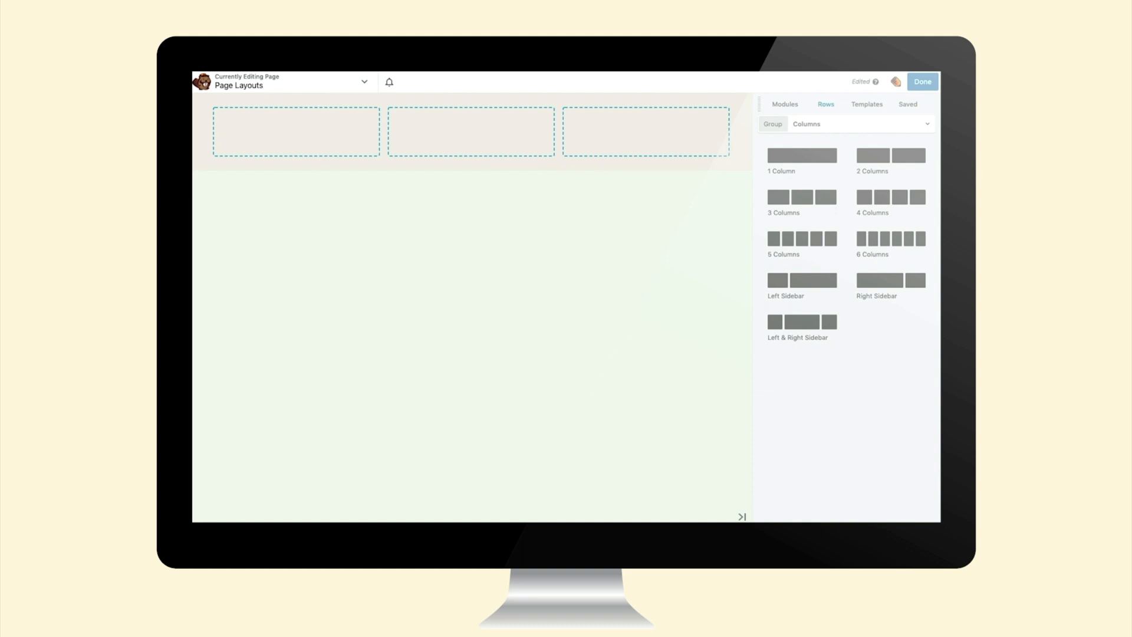
Set the background type of the new three-column row to Photo in its style settings
mouse_move(238, 159)
left_click(224, 178)
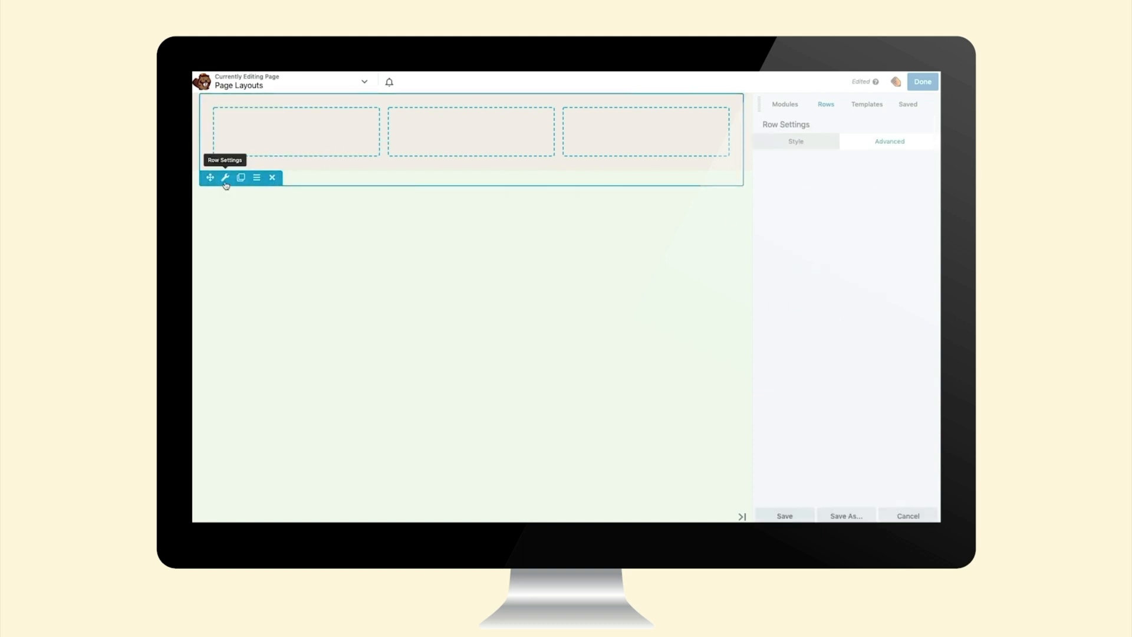
scroll(865, 386, "down", 3)
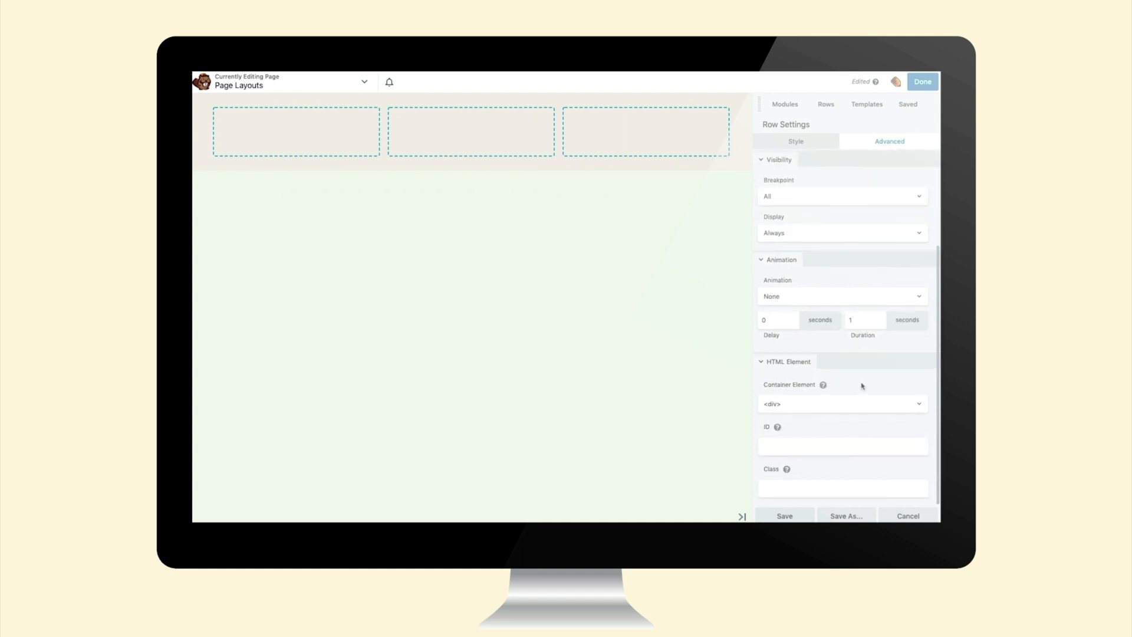
scroll(865, 330, "up", 3)
left_click(809, 140)
scroll(893, 283, "down", 3)
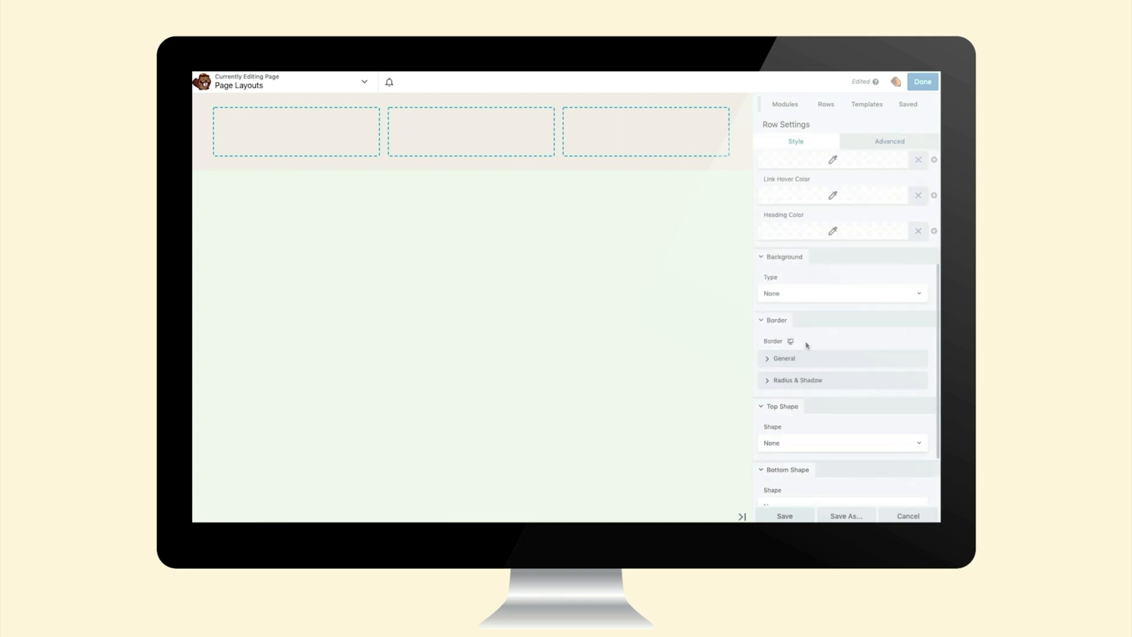
left_click(803, 293)
left_click(802, 319)
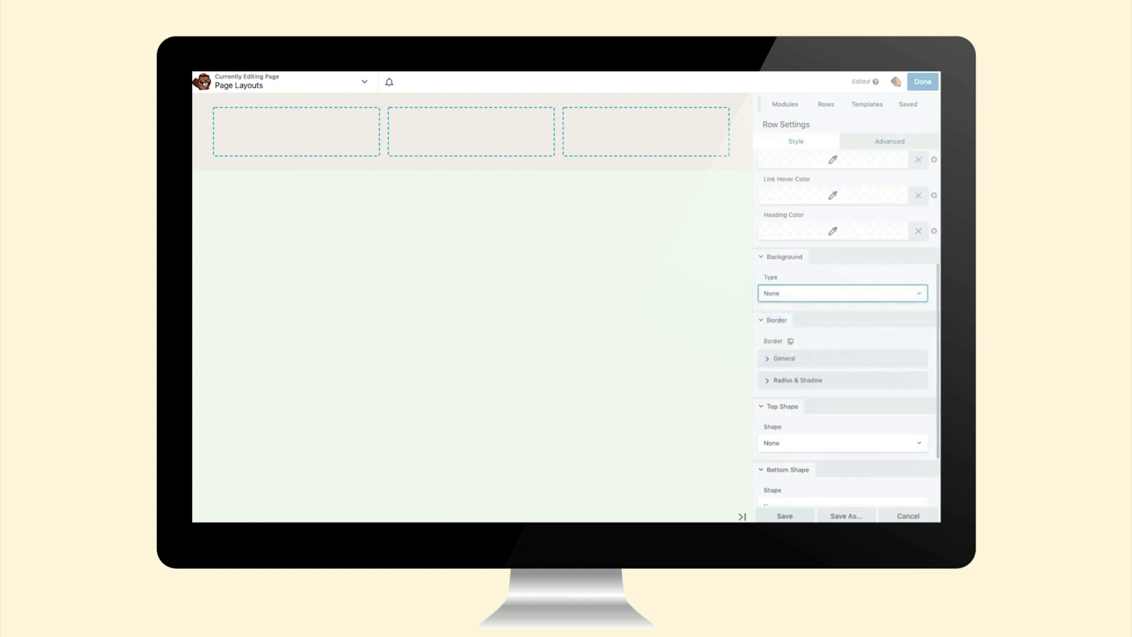
Choose the rocky landscape photo from the media library as the row's background image
scroll(874, 333, "down", 1)
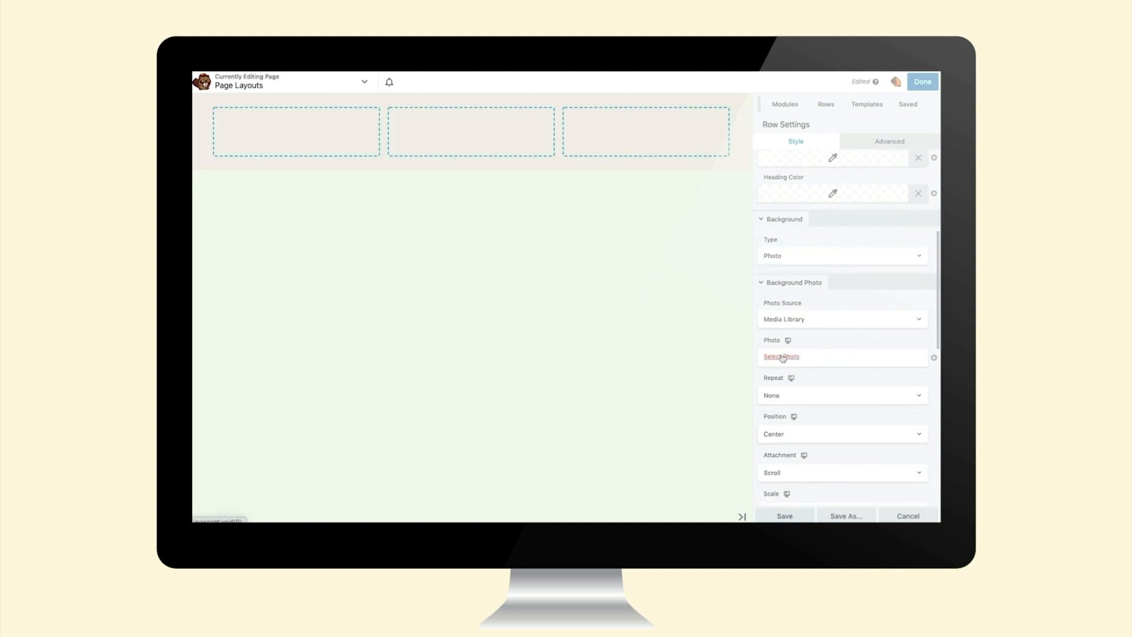
left_click(783, 357)
left_click(236, 219)
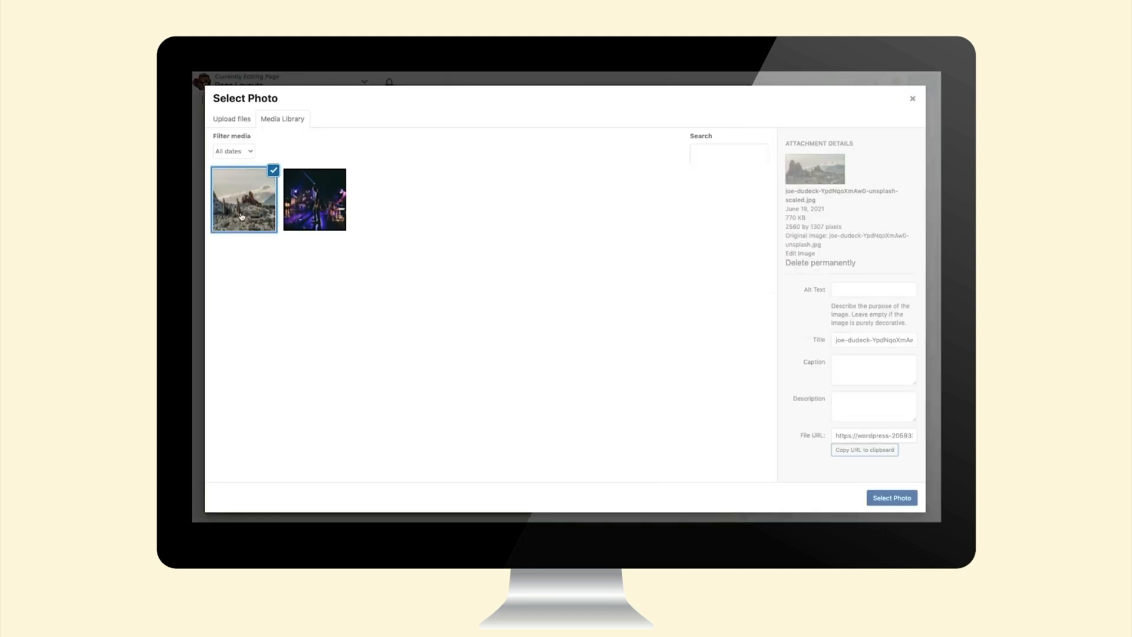
left_click(890, 499)
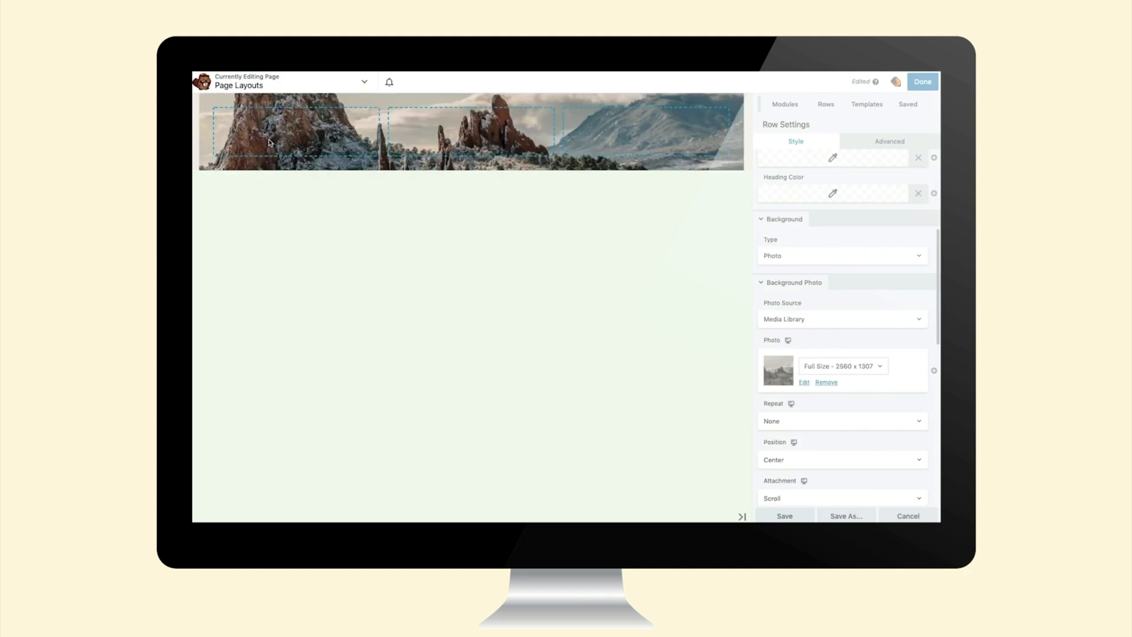
Try the row at Full Height, and switch it to Minimum Height with a value of 400 px
left_click(225, 178)
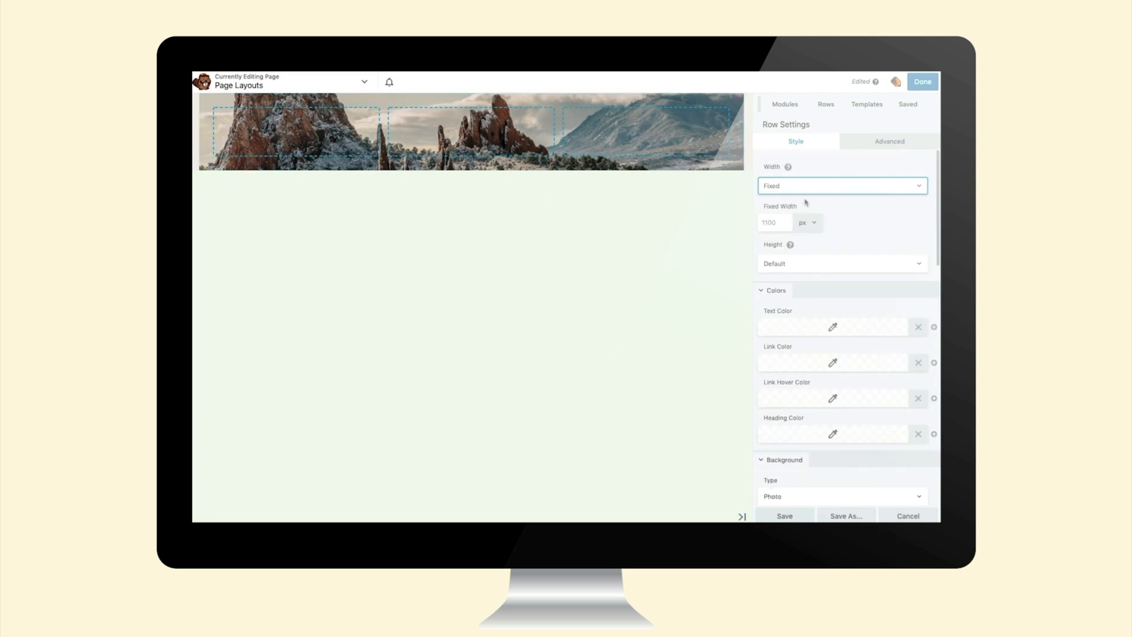
left_click(807, 266)
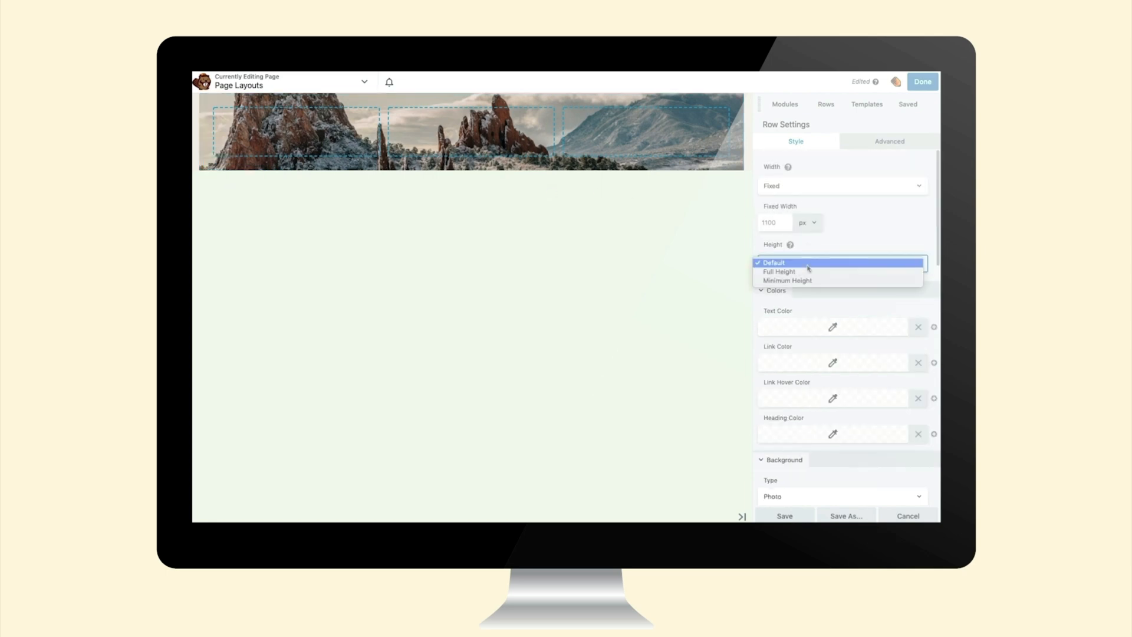
left_click(804, 272)
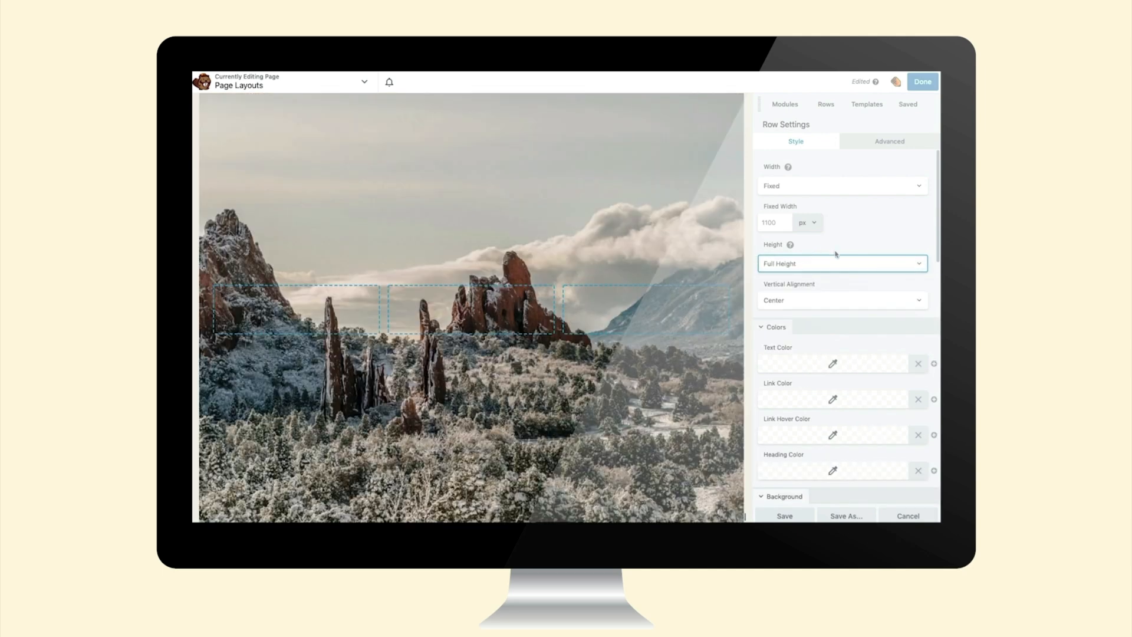
left_click(834, 263)
left_click(831, 276)
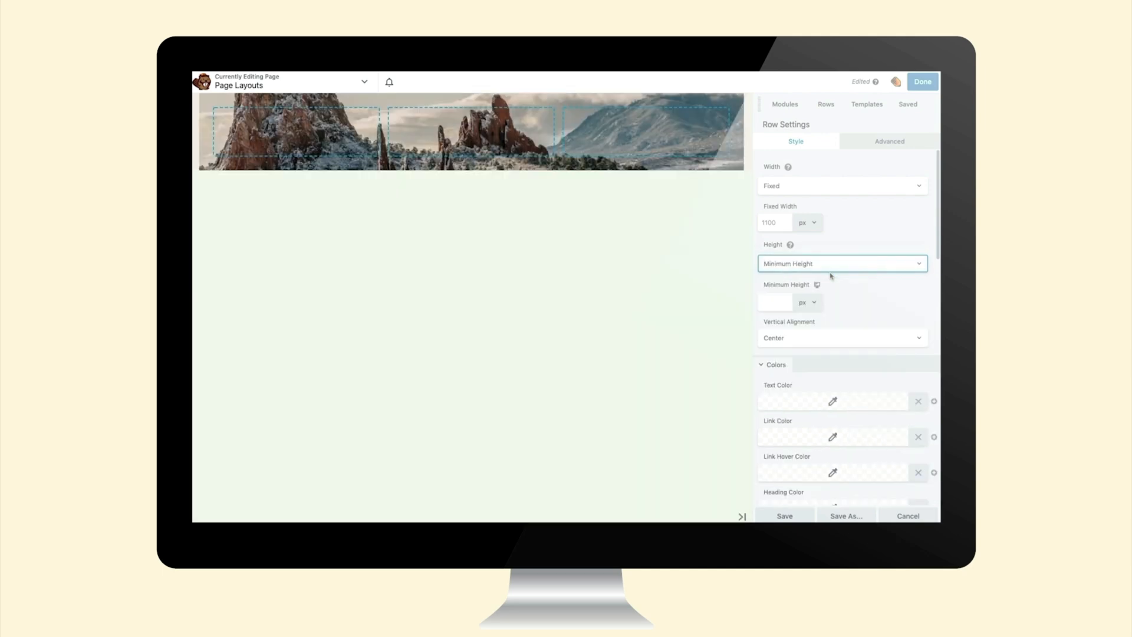
left_click(782, 301)
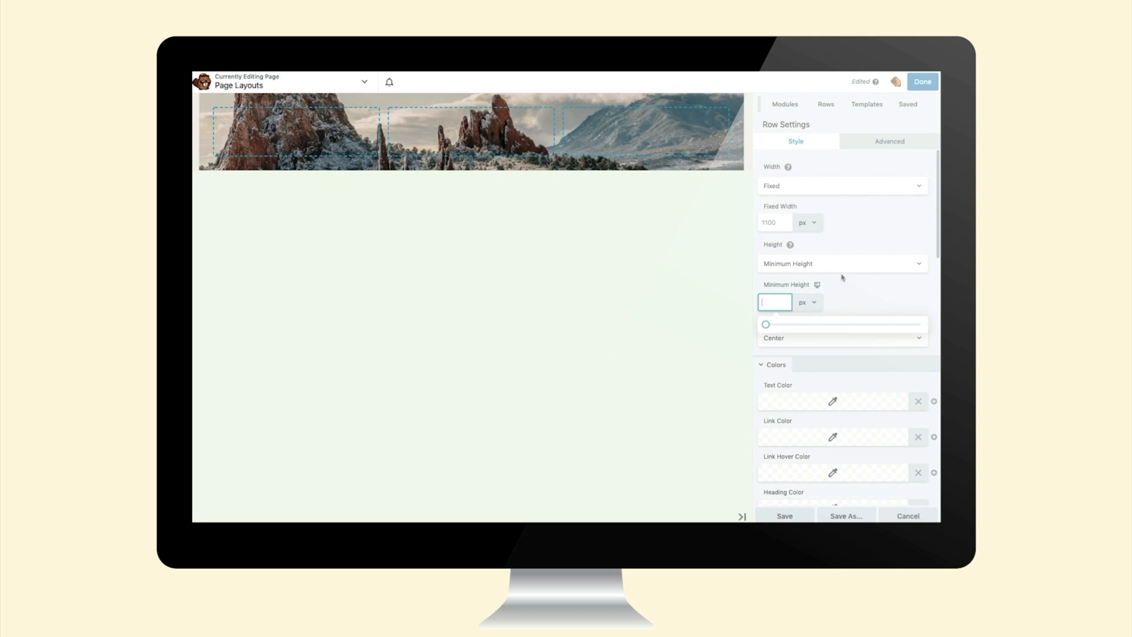
type("400")
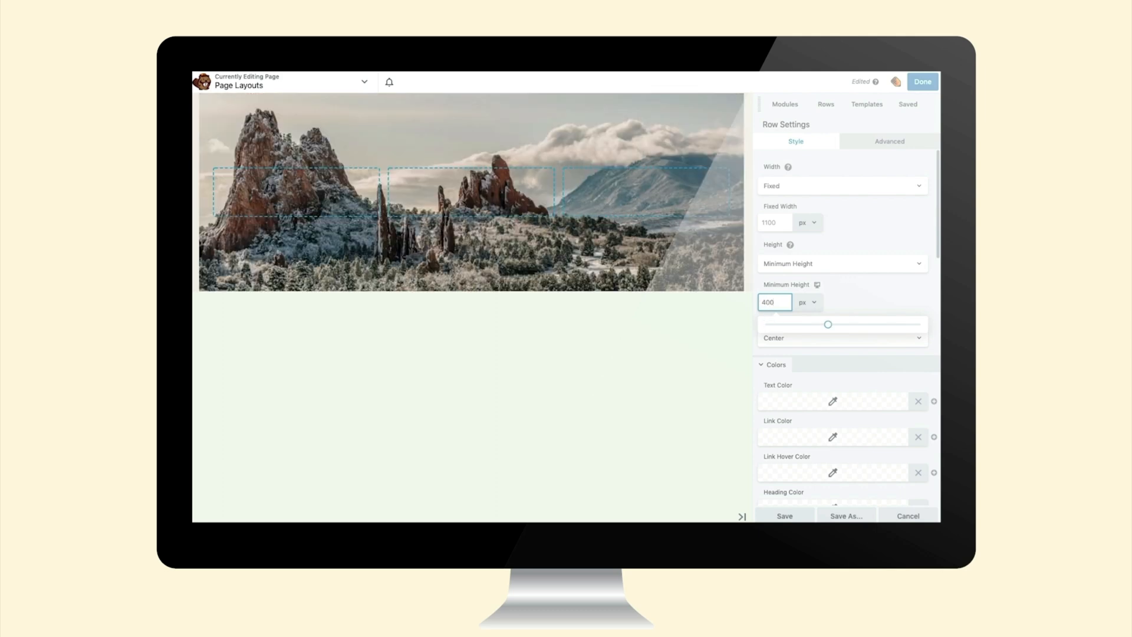
Add a Text Editor module to the row's first column with the quote beginning "The only way to keep your health is to eat"
left_click(797, 140)
left_click(792, 108)
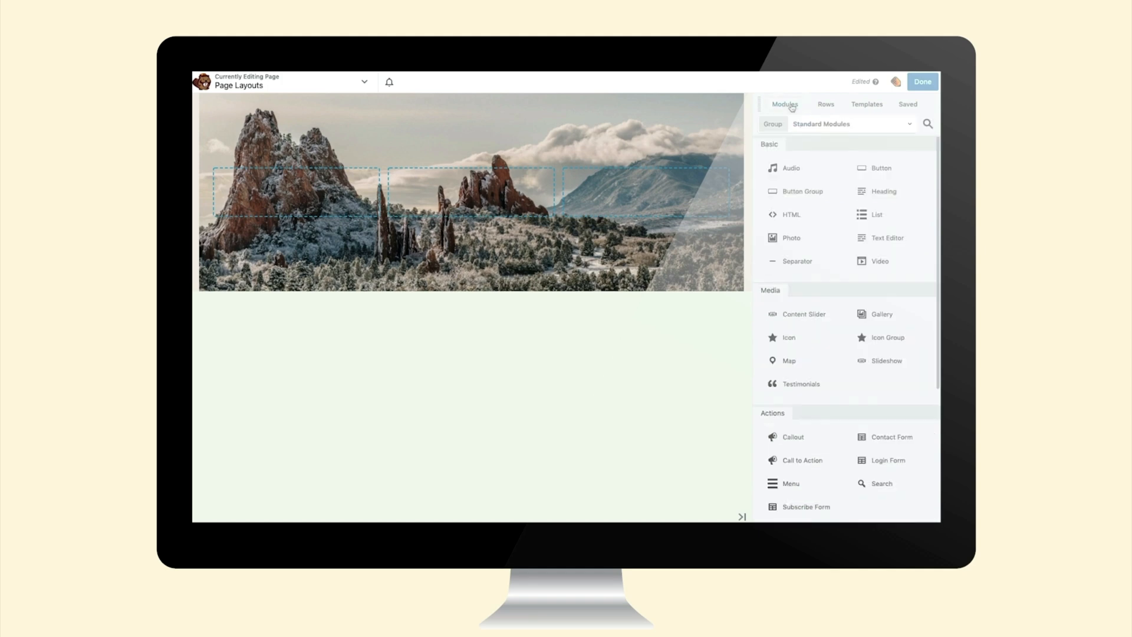
left_click_drag(884, 238, 364, 223)
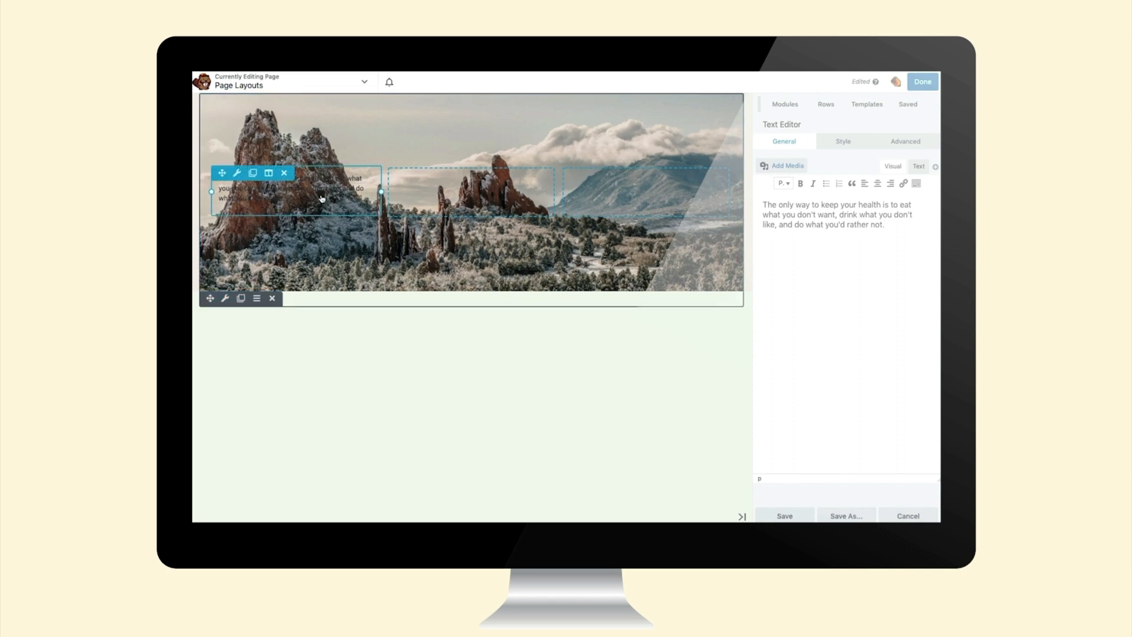
Give the first column a light grey background colour of #f2f2f2 and save the column settings
left_click(278, 173)
left_click(297, 187)
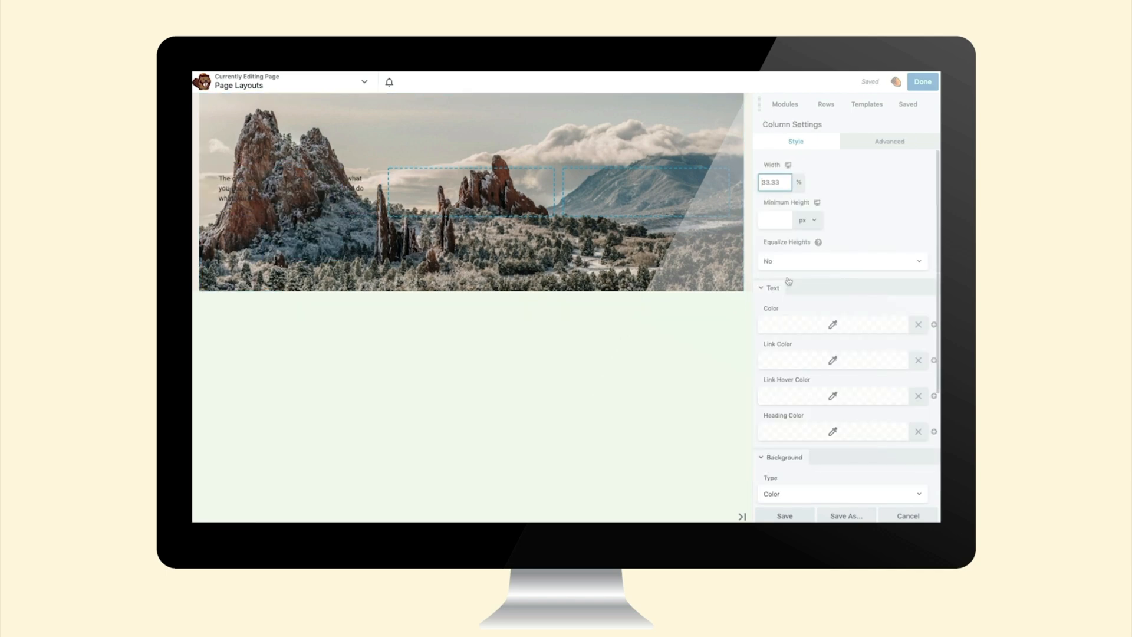
scroll(848, 447, "down", 2)
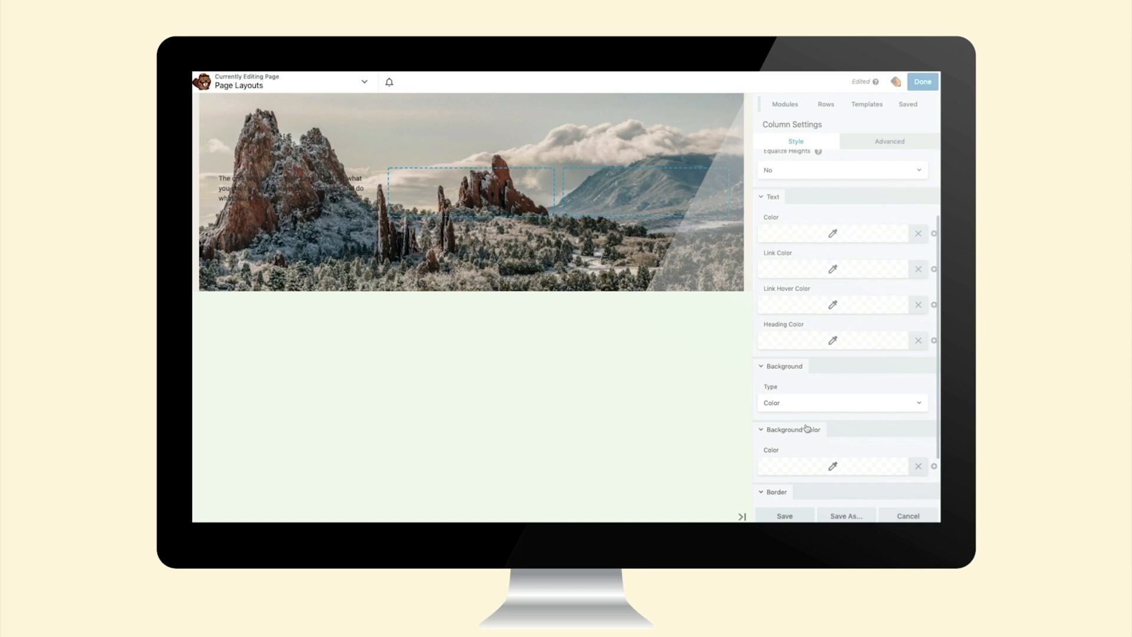
left_click(809, 467)
type("f2f2f2")
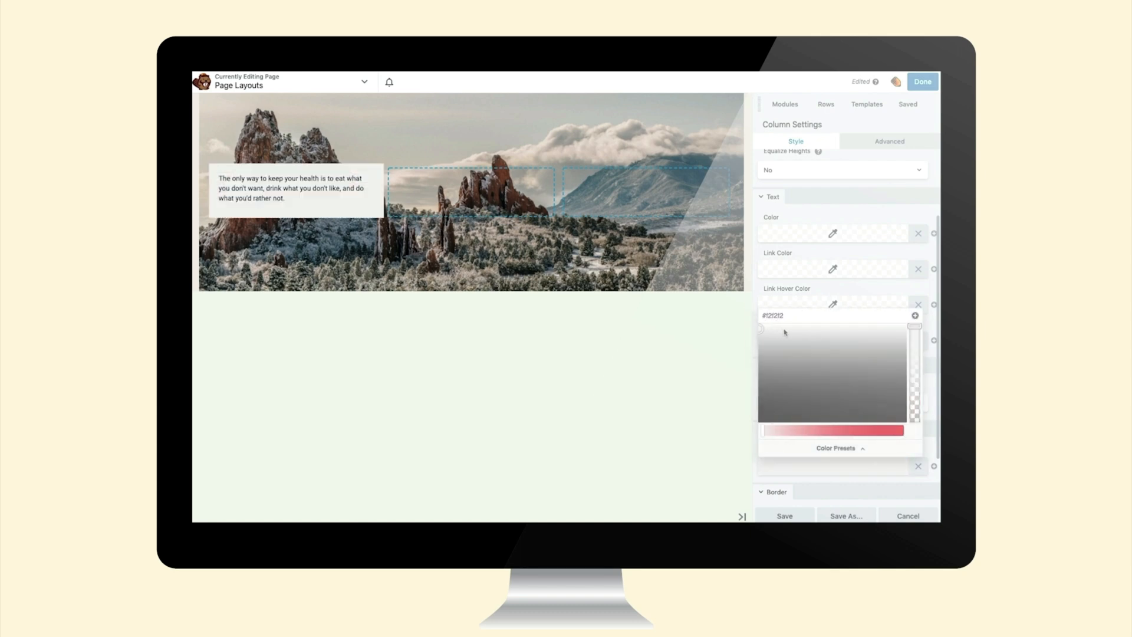
mouse_move(523, 197)
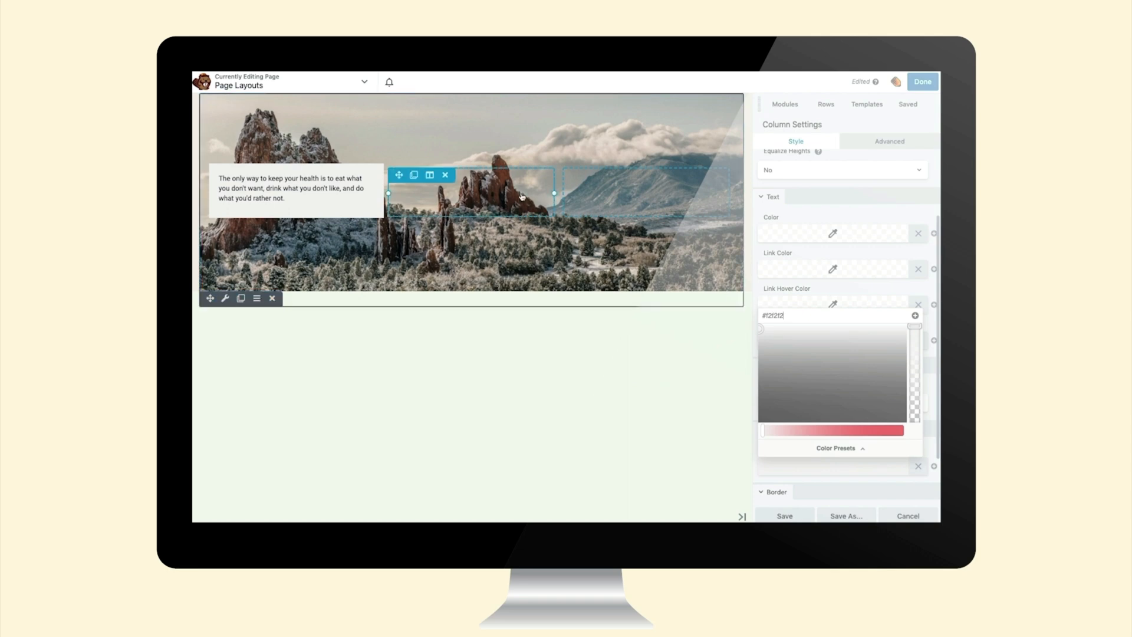
left_click(785, 516)
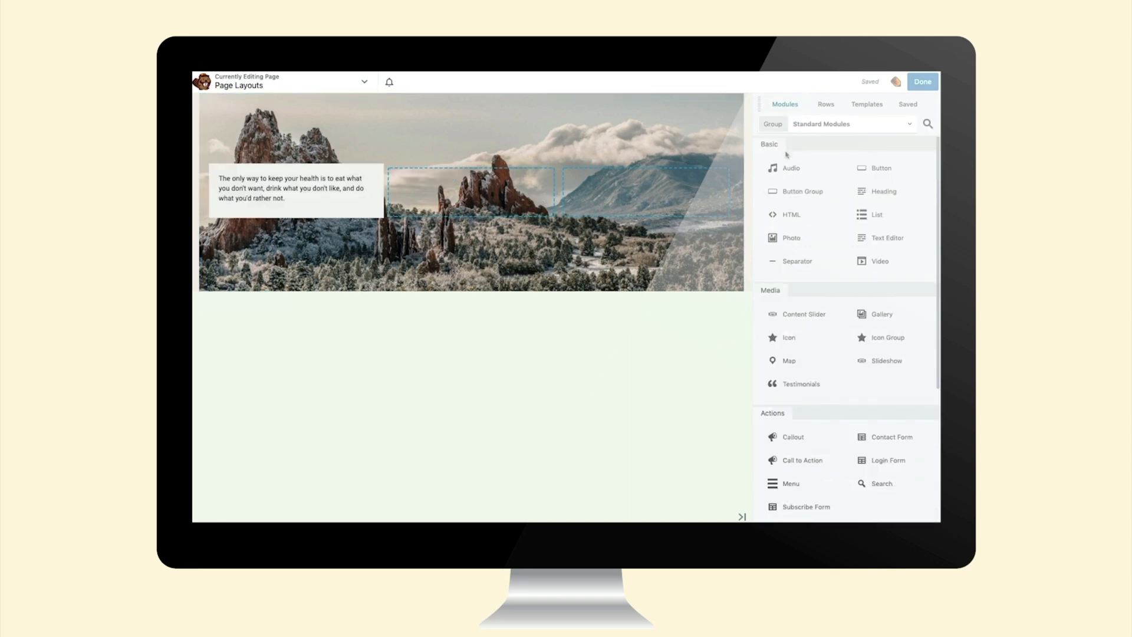
Add a Text Editor module to the middle column reading "If you tell the truth, you don't have to remember anything."
left_click_drag(884, 237, 470, 202)
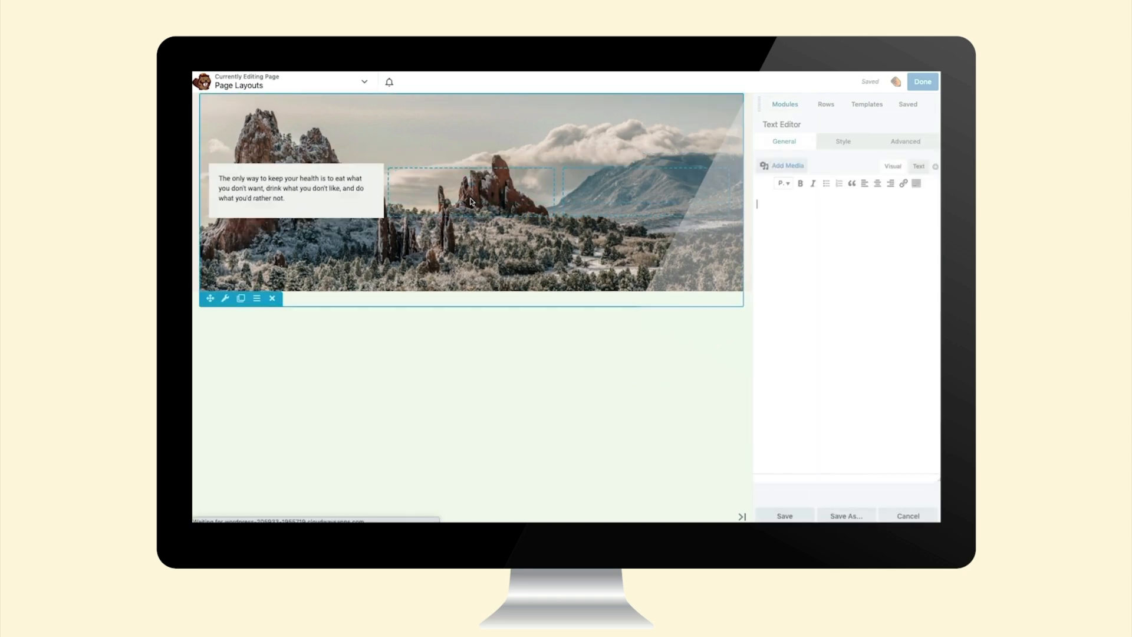
left_click(844, 294)
type("If you tell the truth, you don't have to remember anything.")
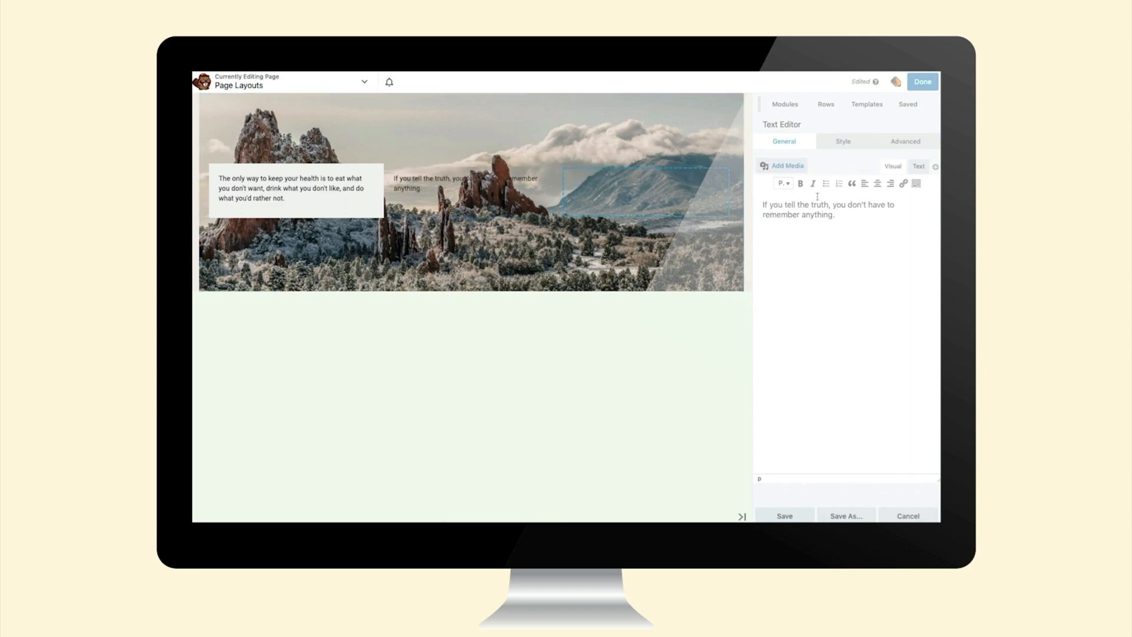
Give the middle column a light grey background colour of #f2f2f2
mouse_move(449, 177)
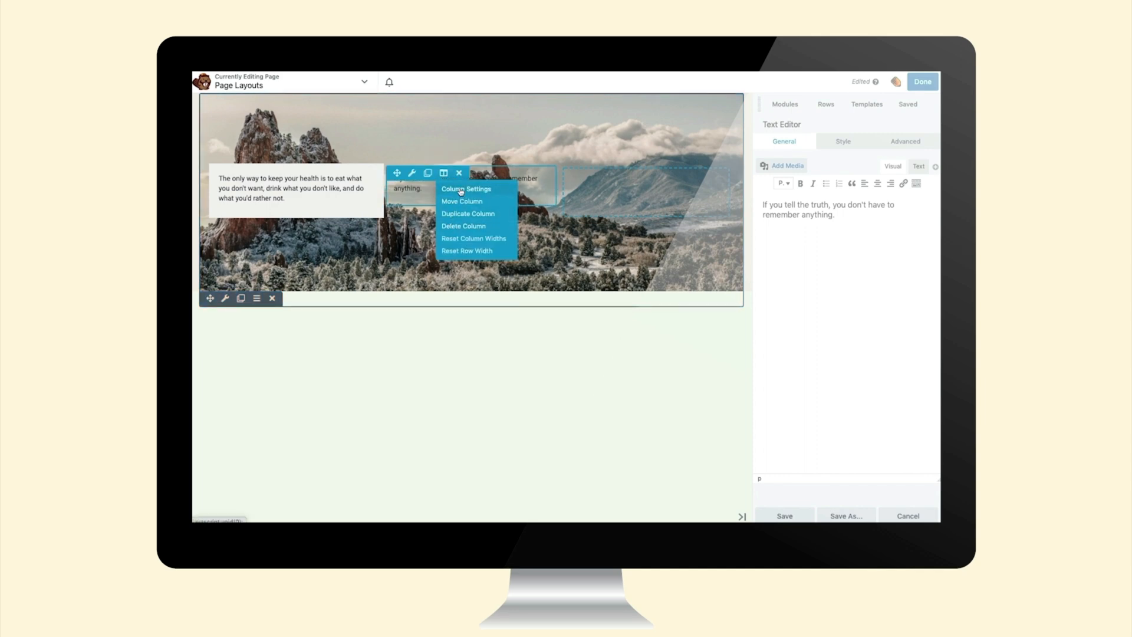
left_click(461, 189)
scroll(796, 413, "down", 3)
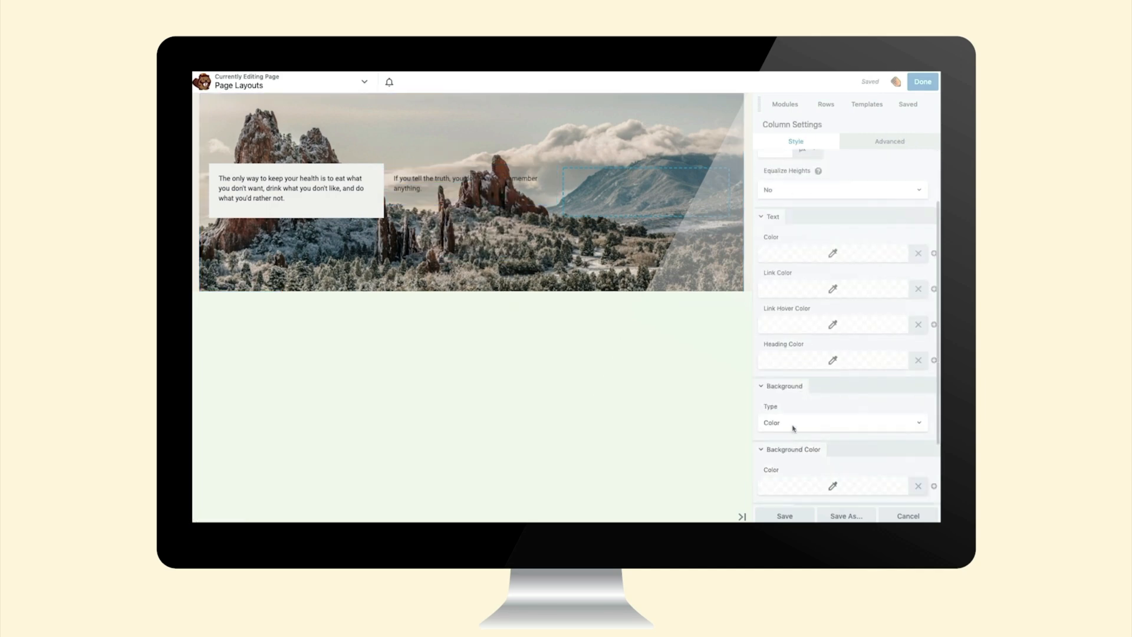
left_click(790, 489)
type("f2f2f2")
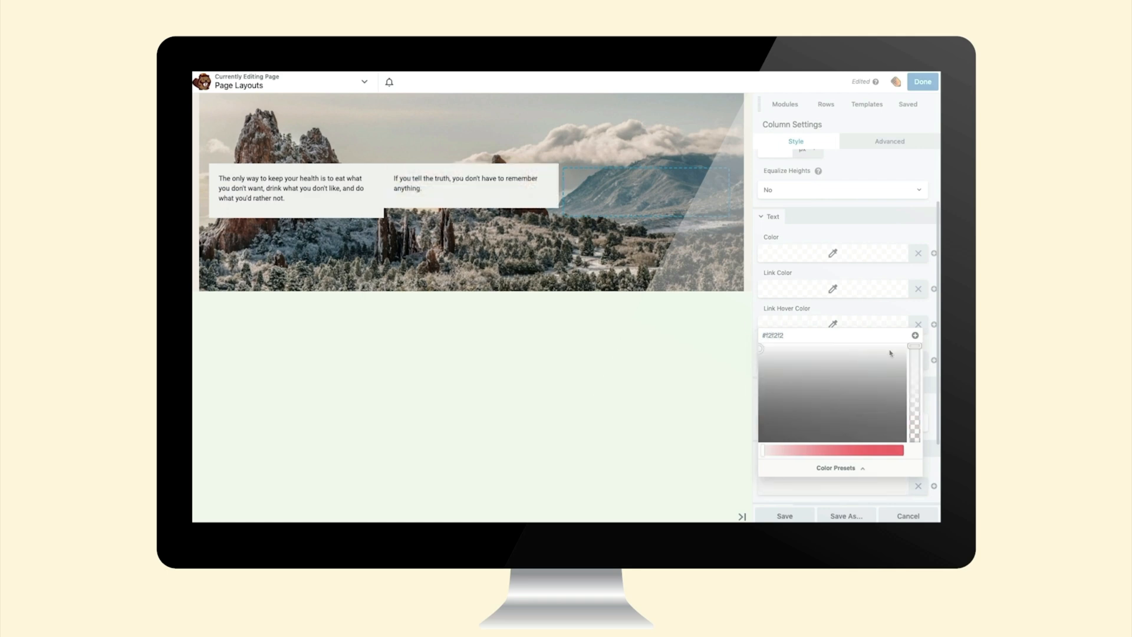
Add a Text Editor module to the third column with the quote beginning "Keep away from people who try to belittle your ambitions"
left_click(785, 105)
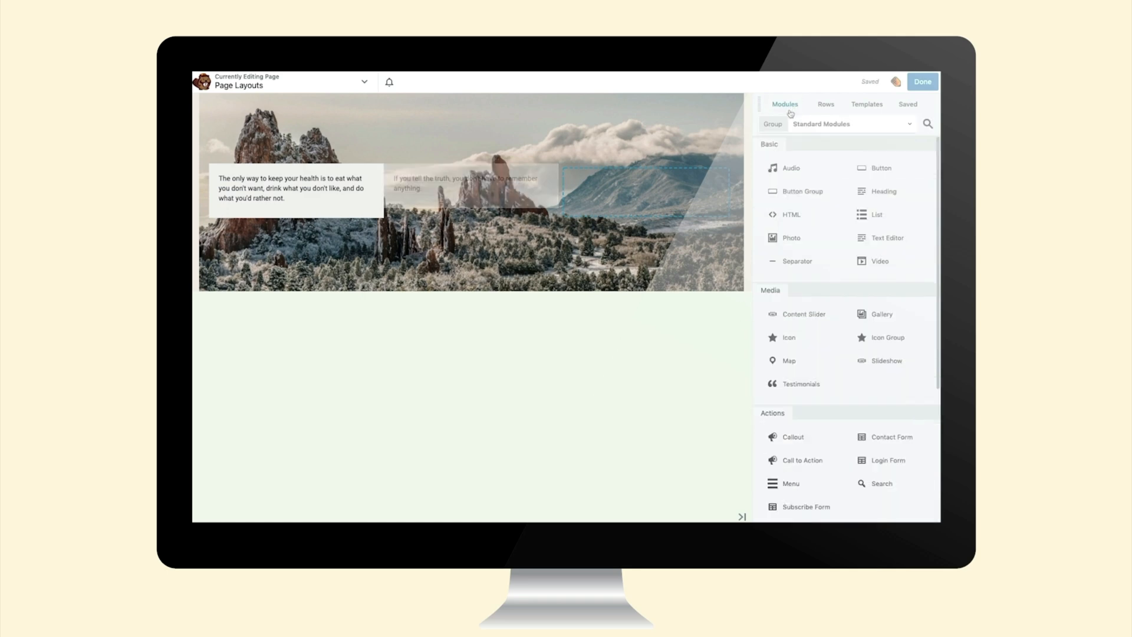
left_click_drag(884, 237, 646, 193)
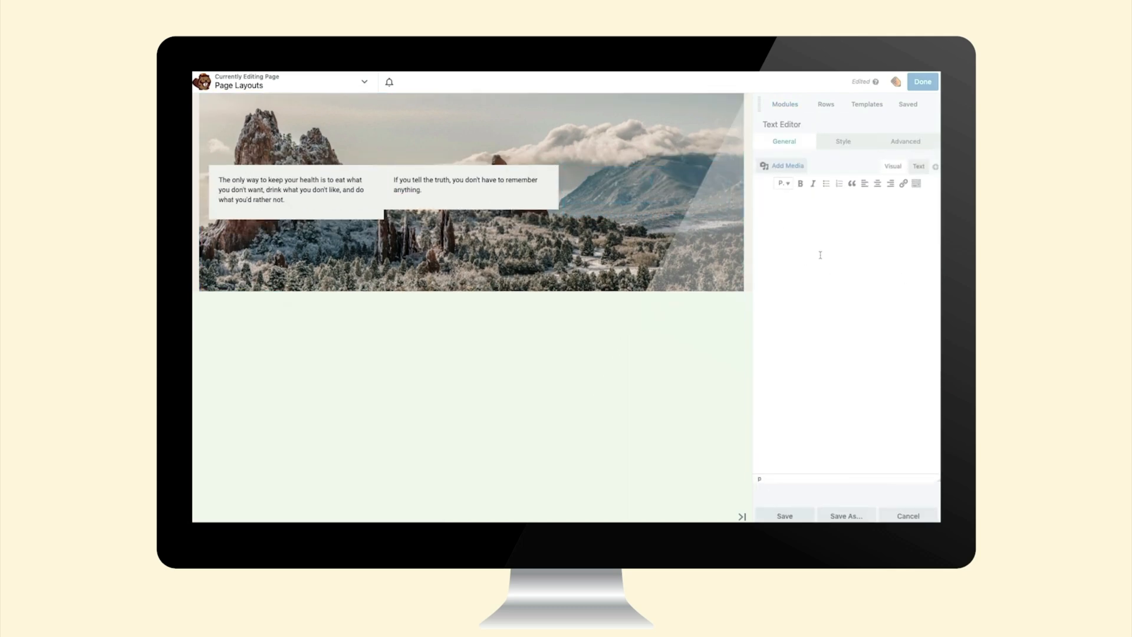
type("Keep away from people who try to belittle your ambitions. Small people always do that, but the really great make you feel that you, too, can become great.")
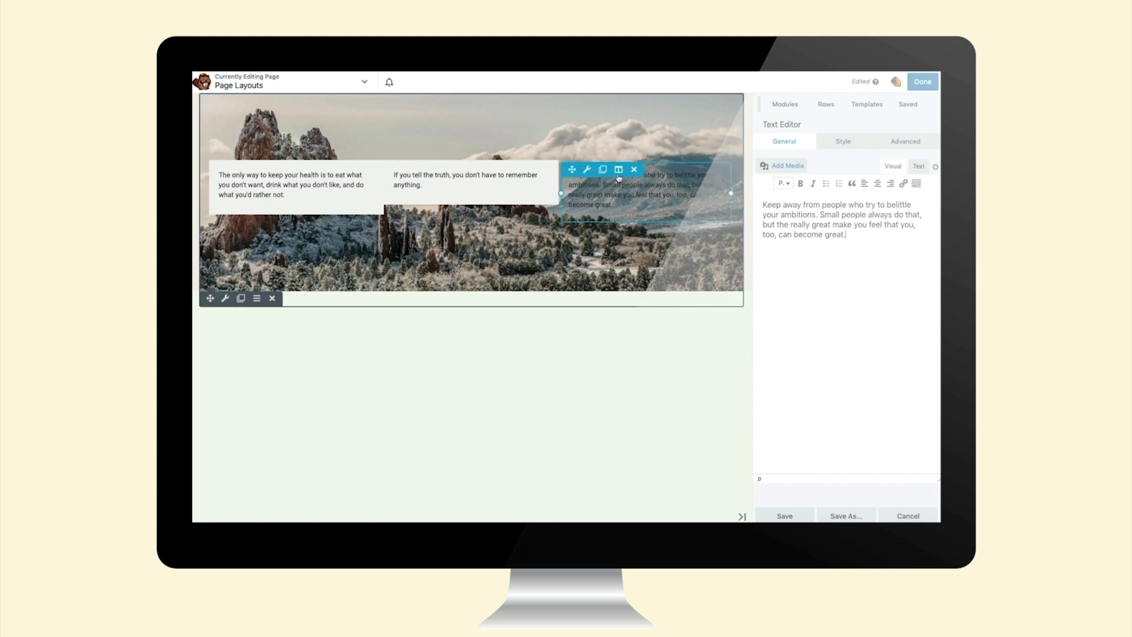
Set the third column's background colour to #f2f2f2 in its column settings and close them
mouse_move(618, 171)
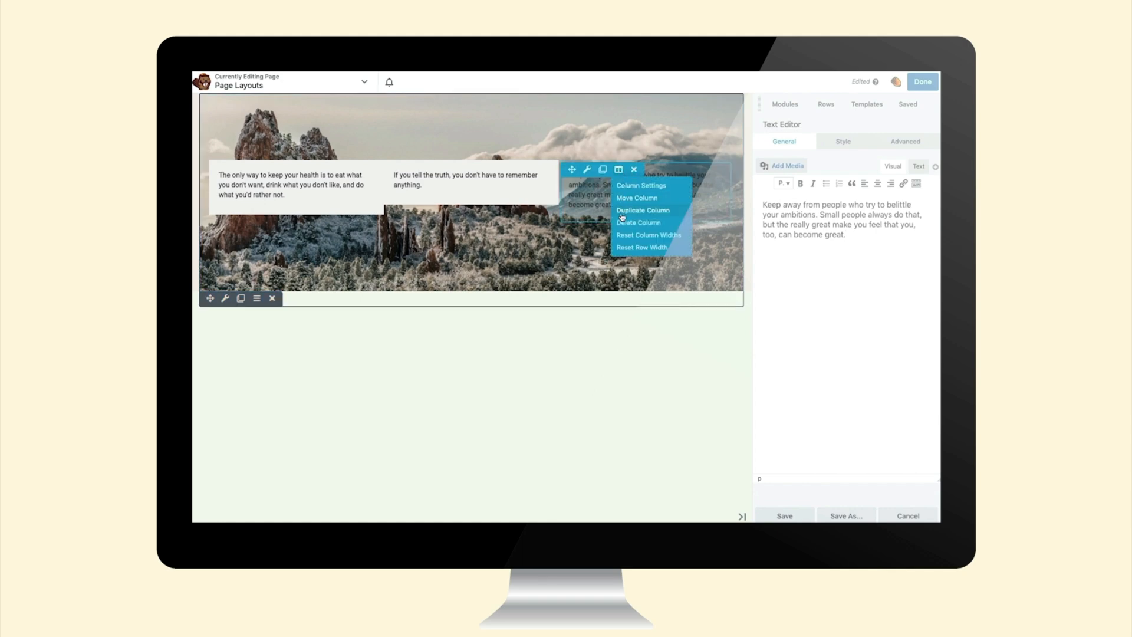
left_click(631, 185)
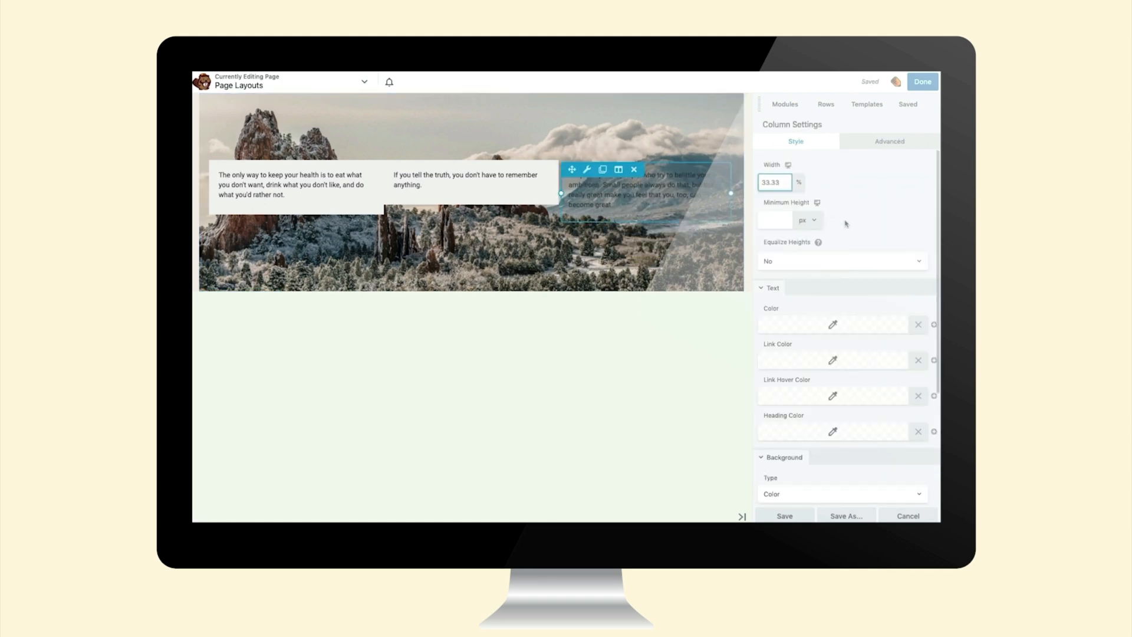
scroll(843, 265, "down", 3)
left_click(796, 403)
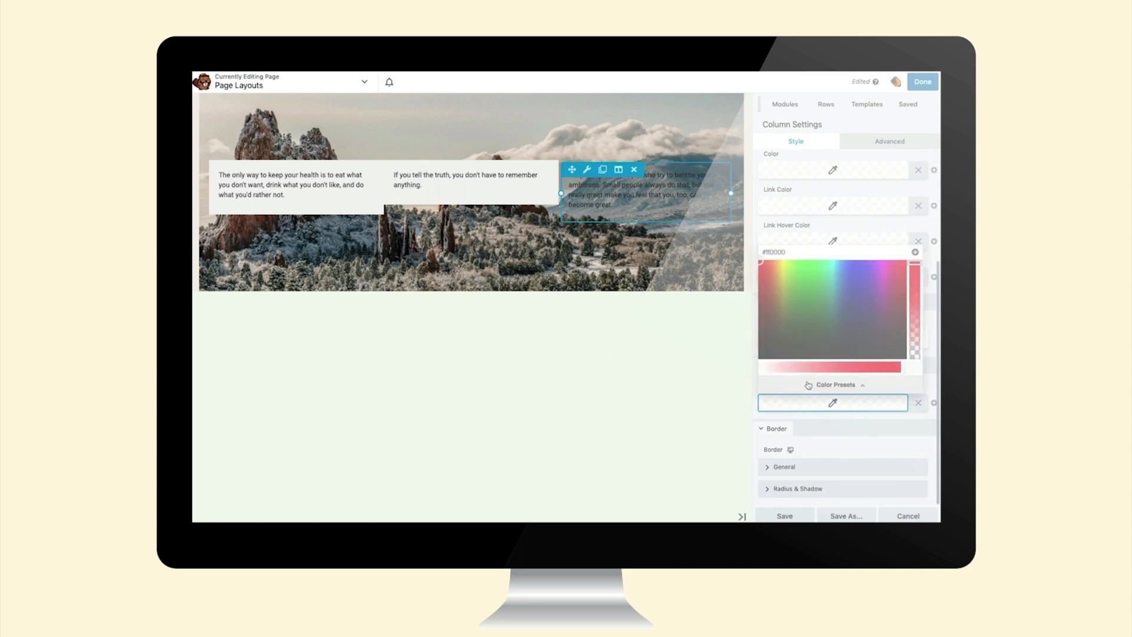
left_click_drag(797, 251, 740, 252)
type("f2f2f2")
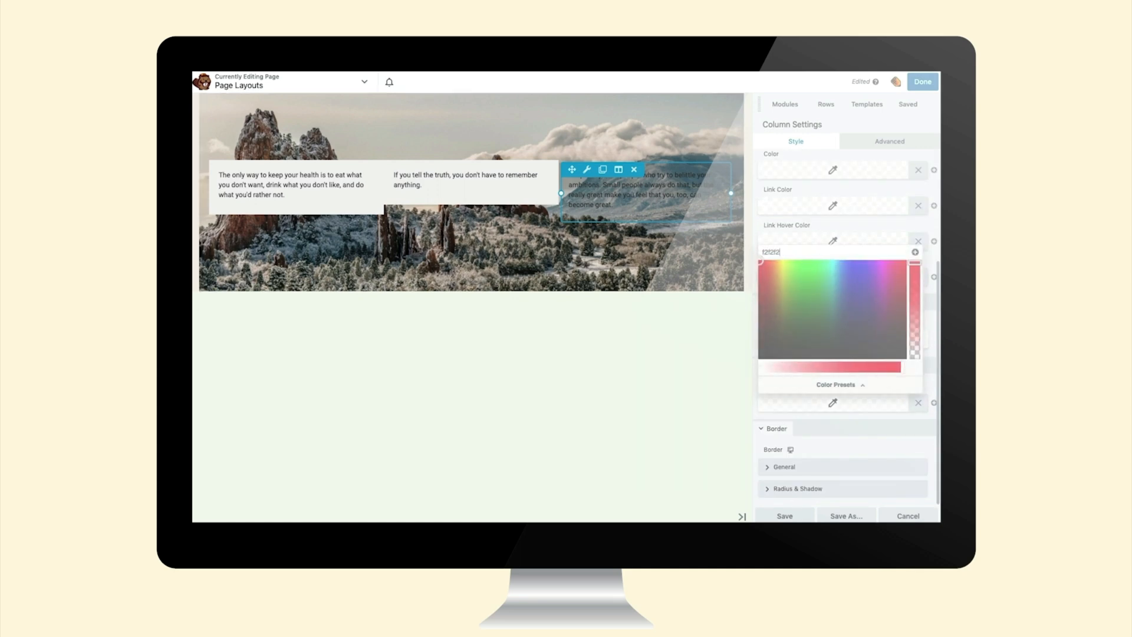
left_click(760, 452)
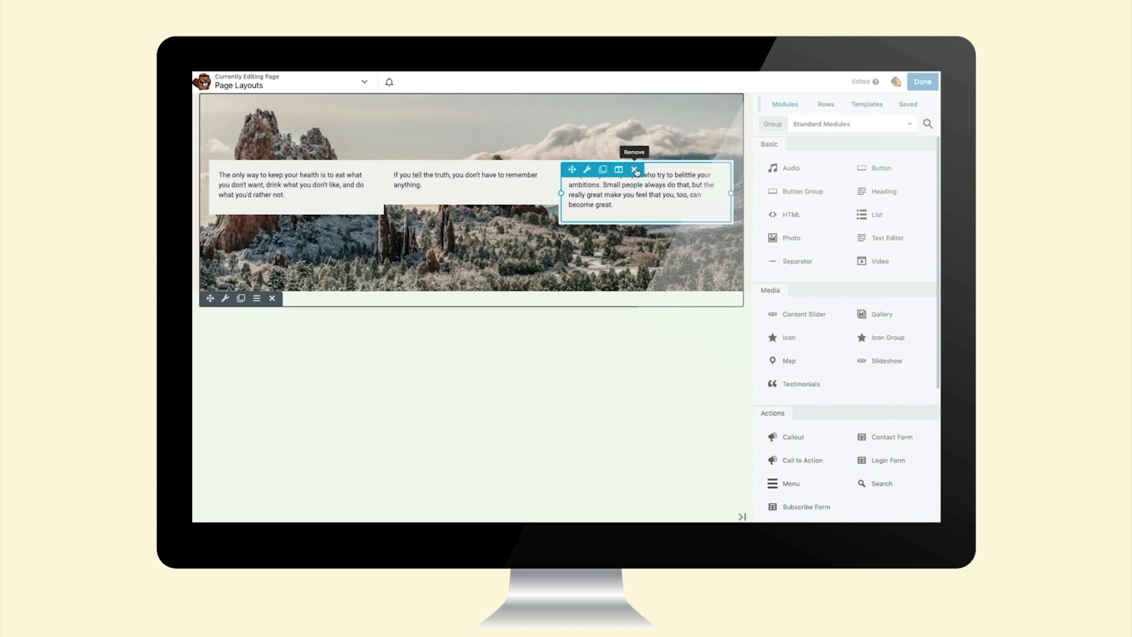
Delete the text module in the third column and remove the emptied column from the row
left_click(635, 170)
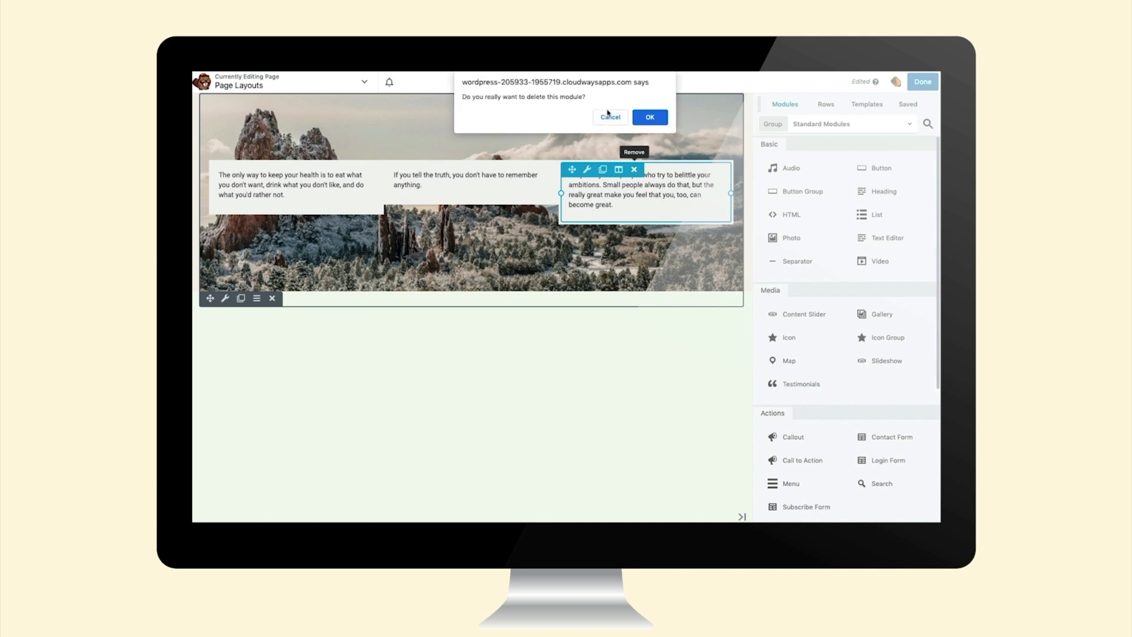
left_click(648, 117)
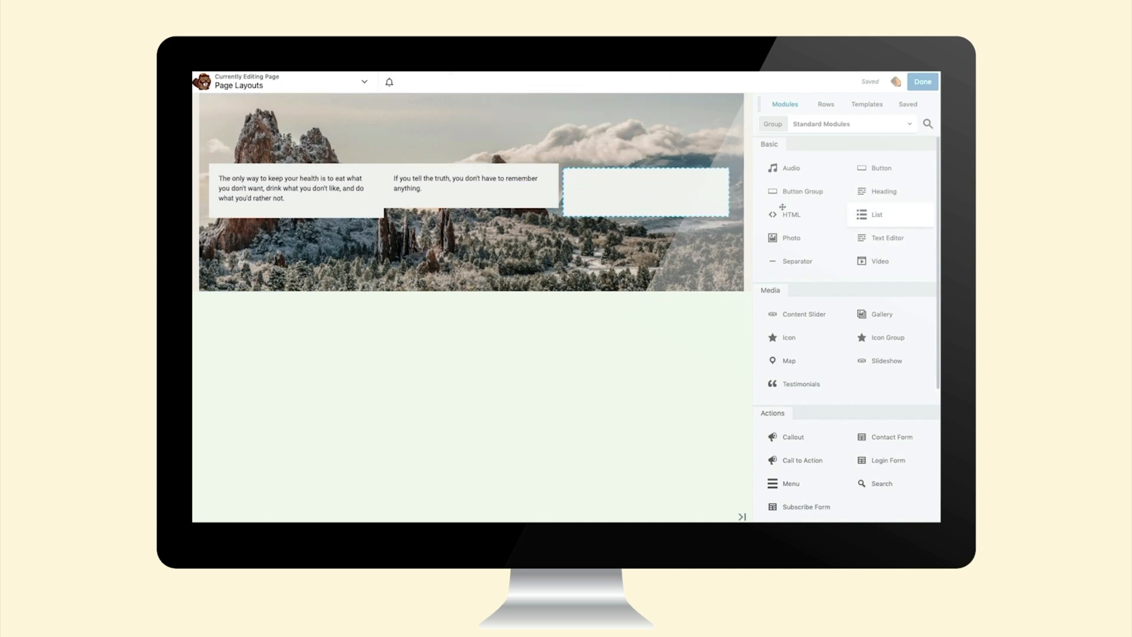
mouse_move(637, 189)
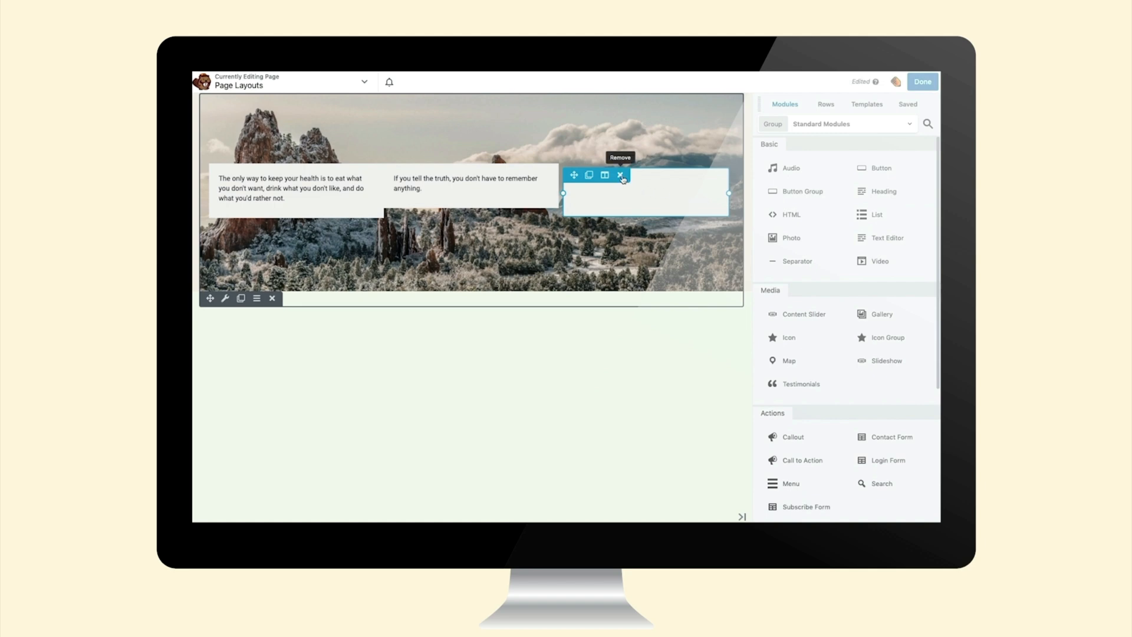
left_click(620, 176)
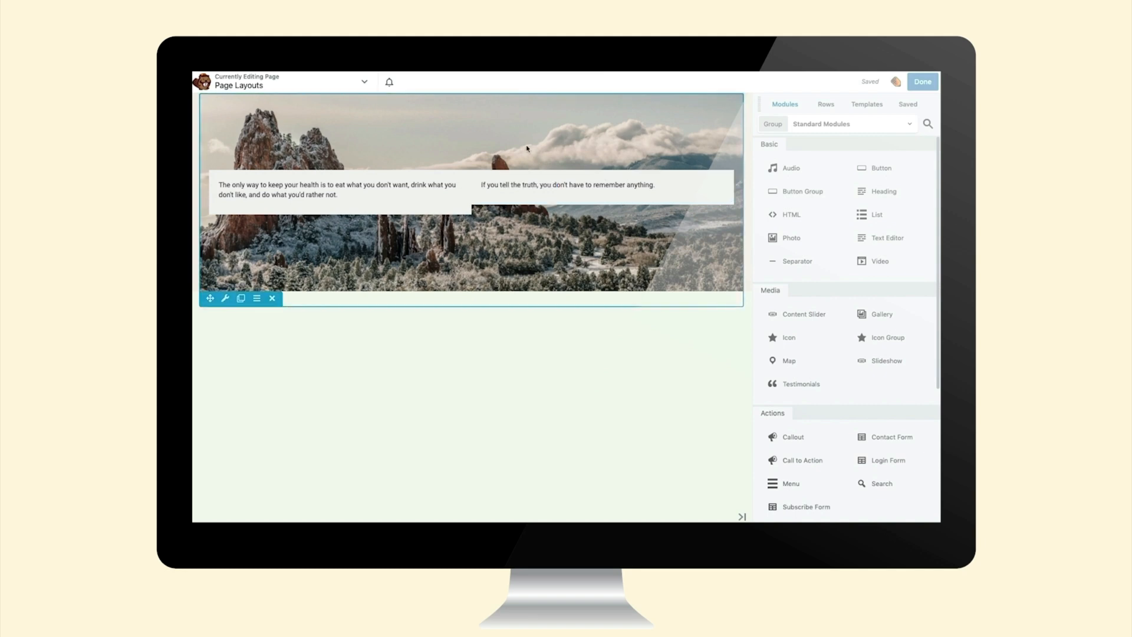
Delete the second column together with its text, confirming the deletion
mouse_move(533, 180)
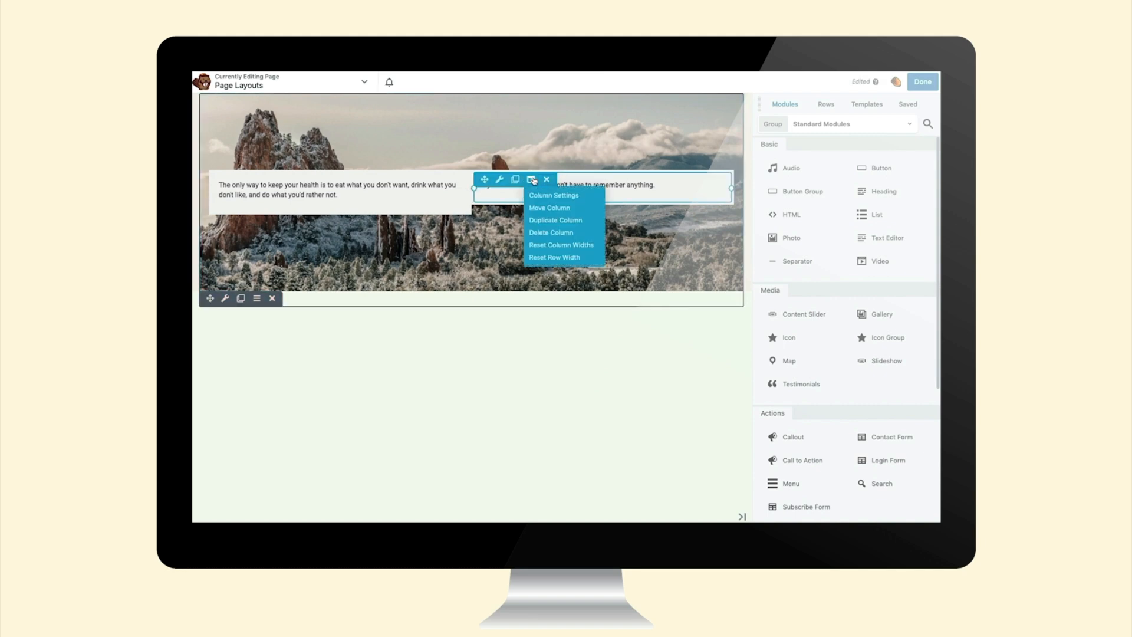
left_click(545, 231)
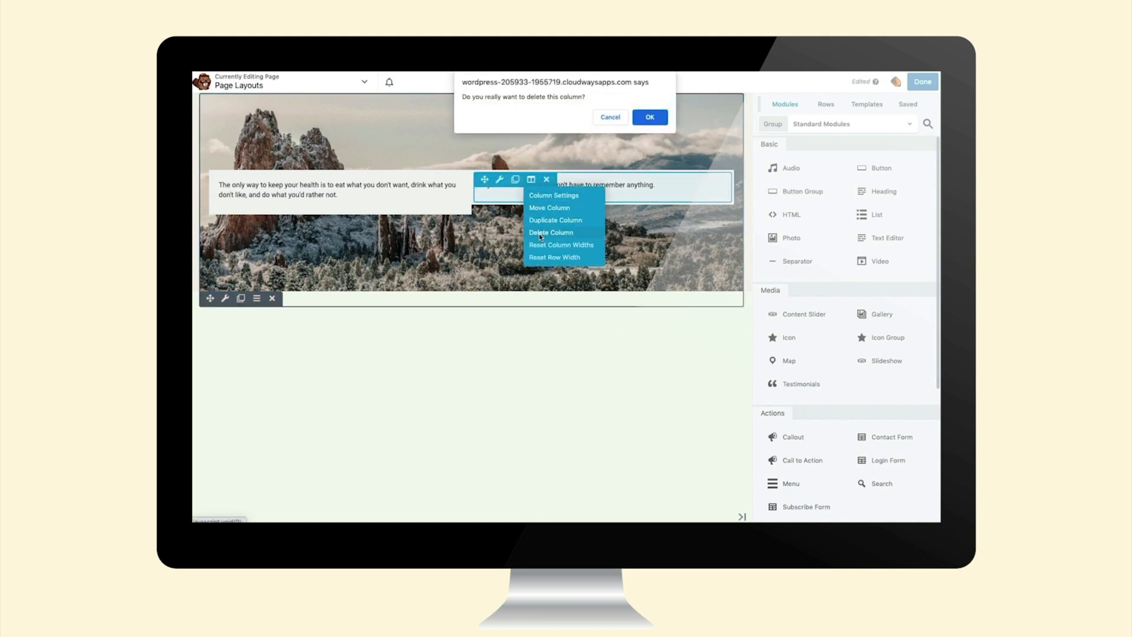
left_click(650, 119)
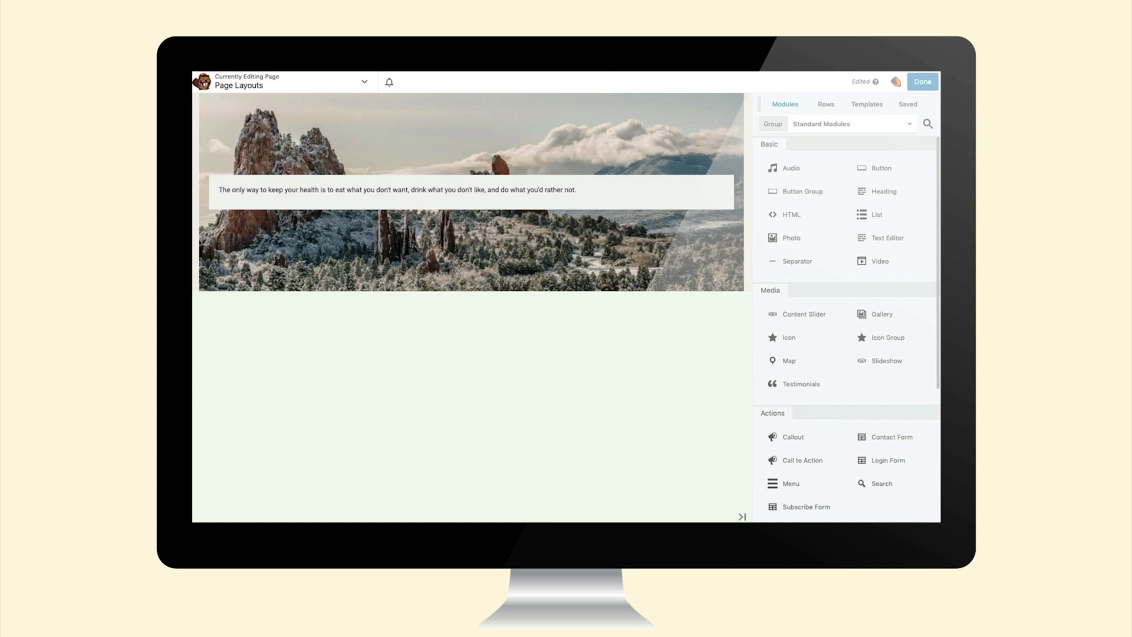
Duplicate the remaining text column twice to make a three-column row
left_click(269, 185)
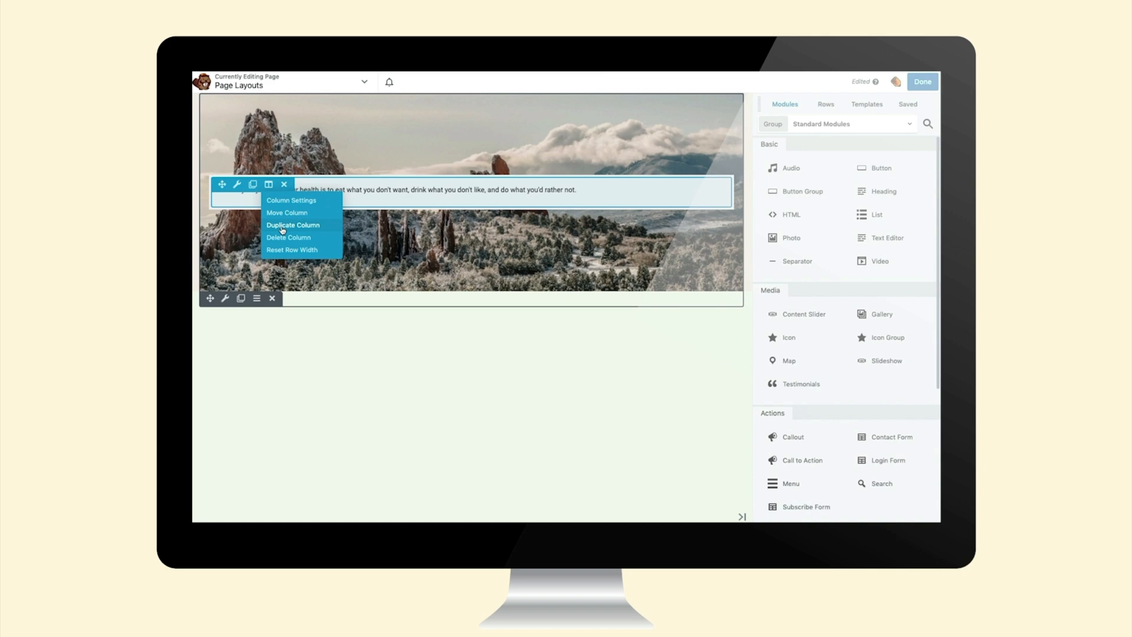
left_click(282, 227)
left_click(269, 179)
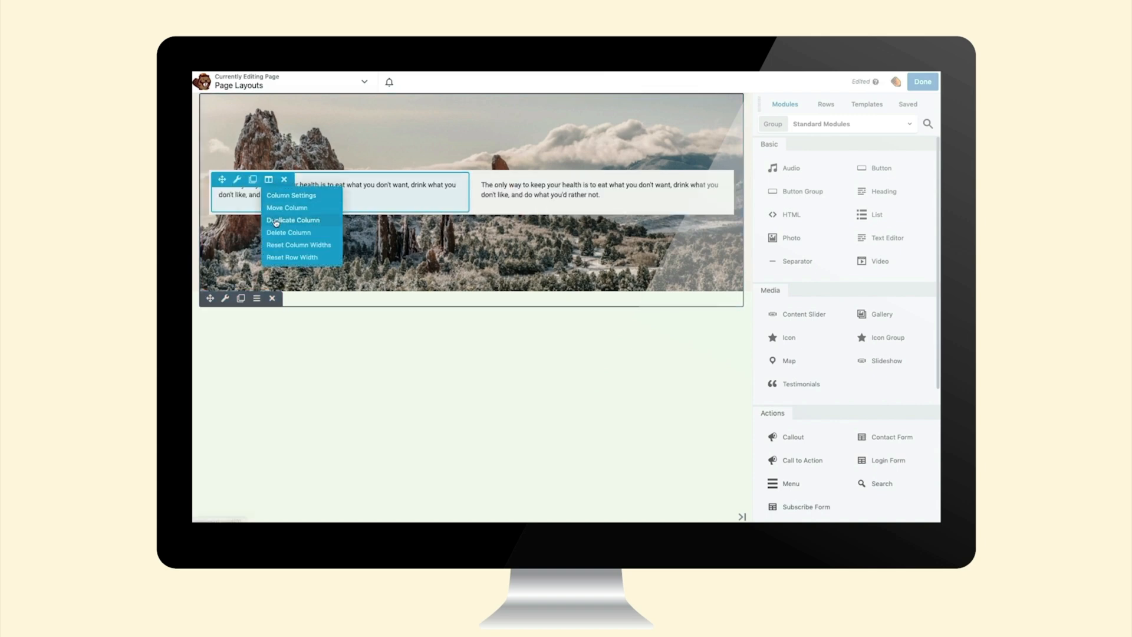
left_click(275, 221)
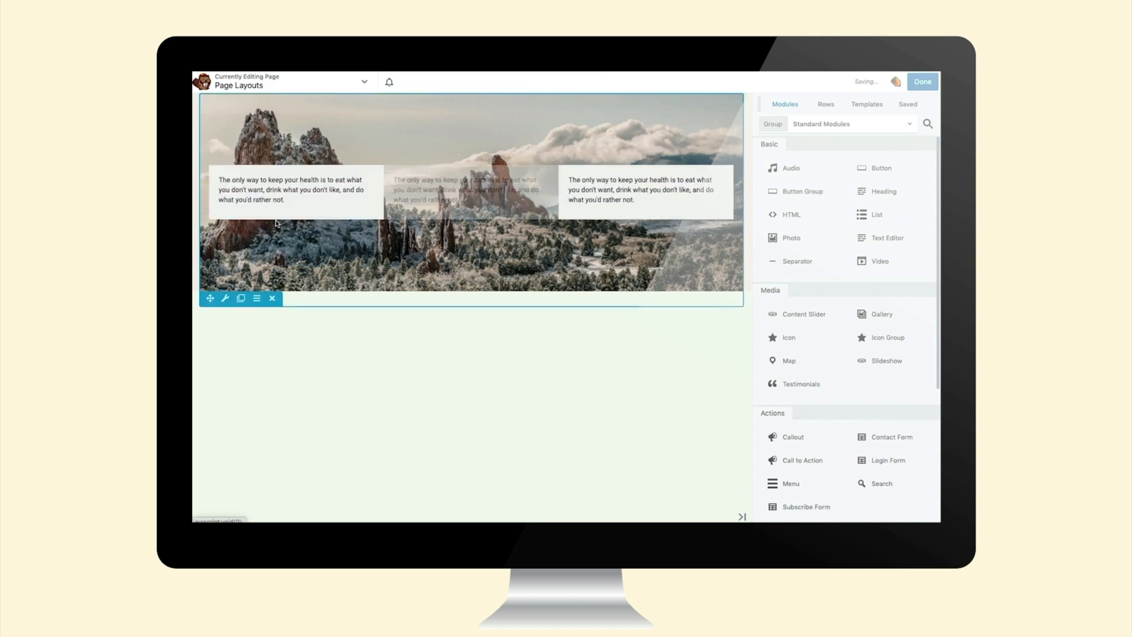
Replace the middle column's text with "If you tell the truth, you don't have to remember anything."
left_click(497, 199)
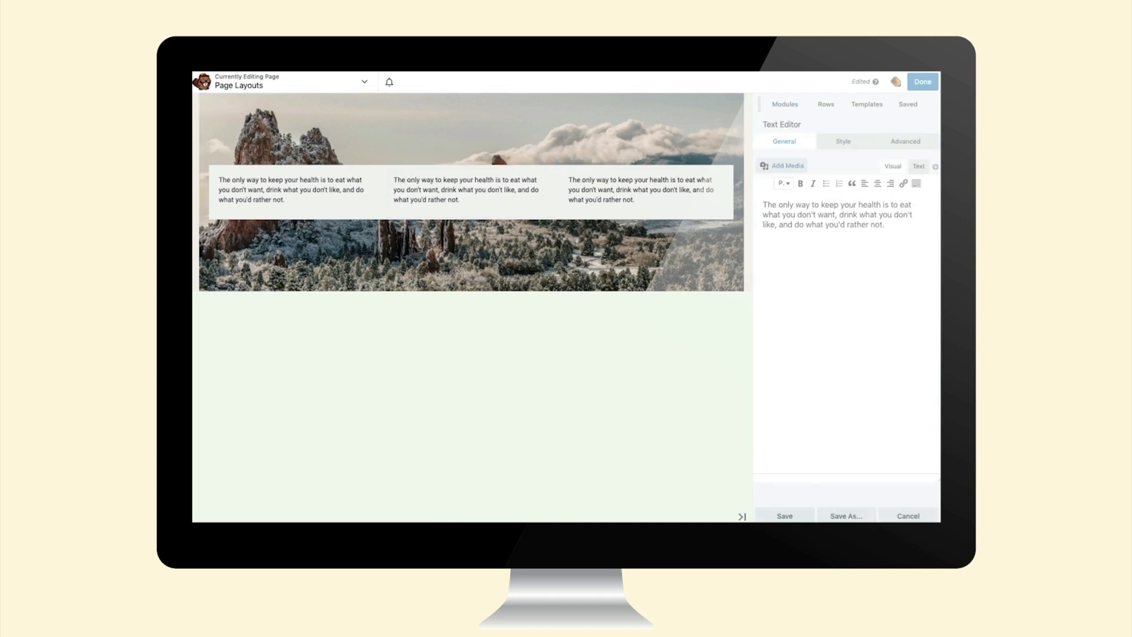
key("ctrl+a")
type("If you tell the truth, you don't have to remember anything.")
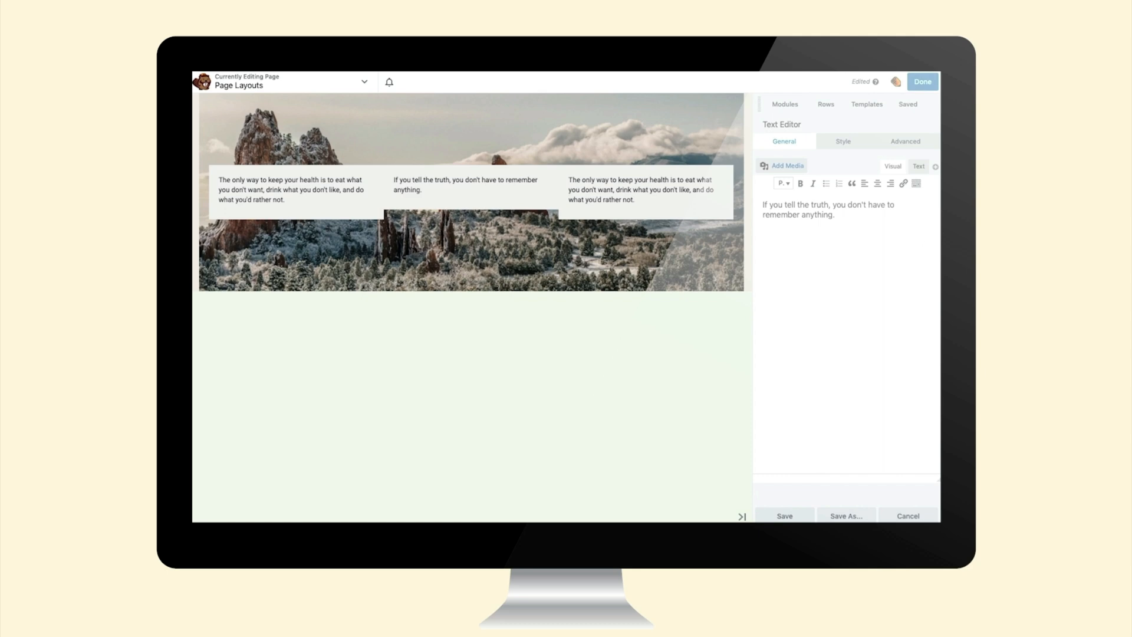
Replace the third column's text with the quote beginning "Keep away from people who try to belittle your ambitions"
left_click(664, 195)
left_click(818, 310)
key("ctrl+a")
type("Keep away from people who try to belittle your ambitions. Small people always do that, but the really great make you feel that you, too, can become great.")
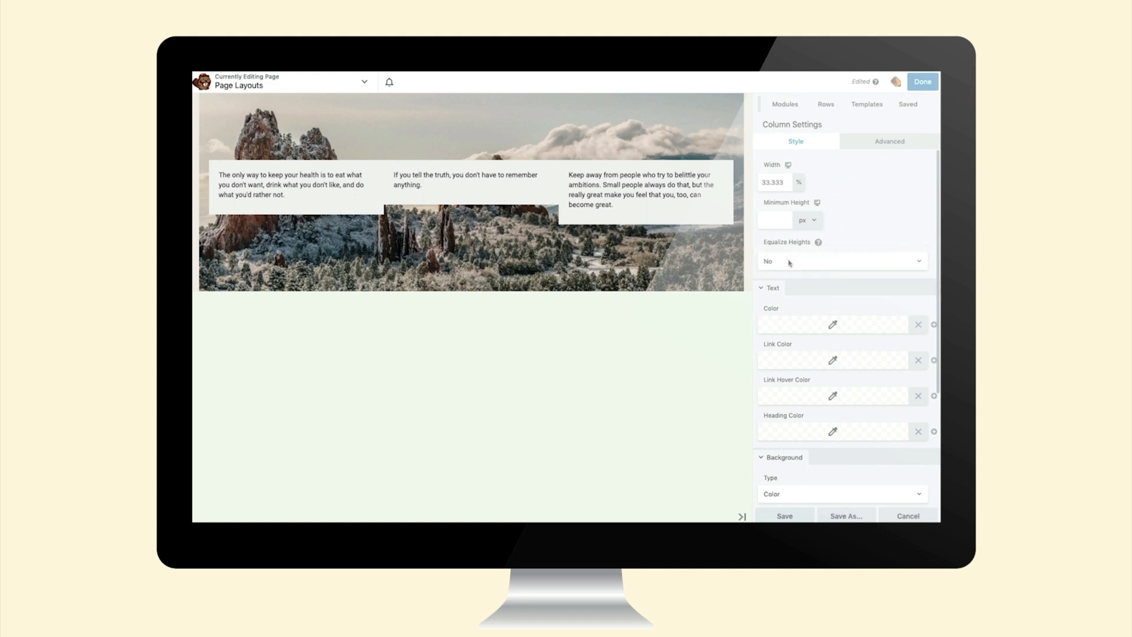
In the first column's settings, set Equalize Heights to Yes and give the column linked margins of 10 px on all sides
left_click(795, 260)
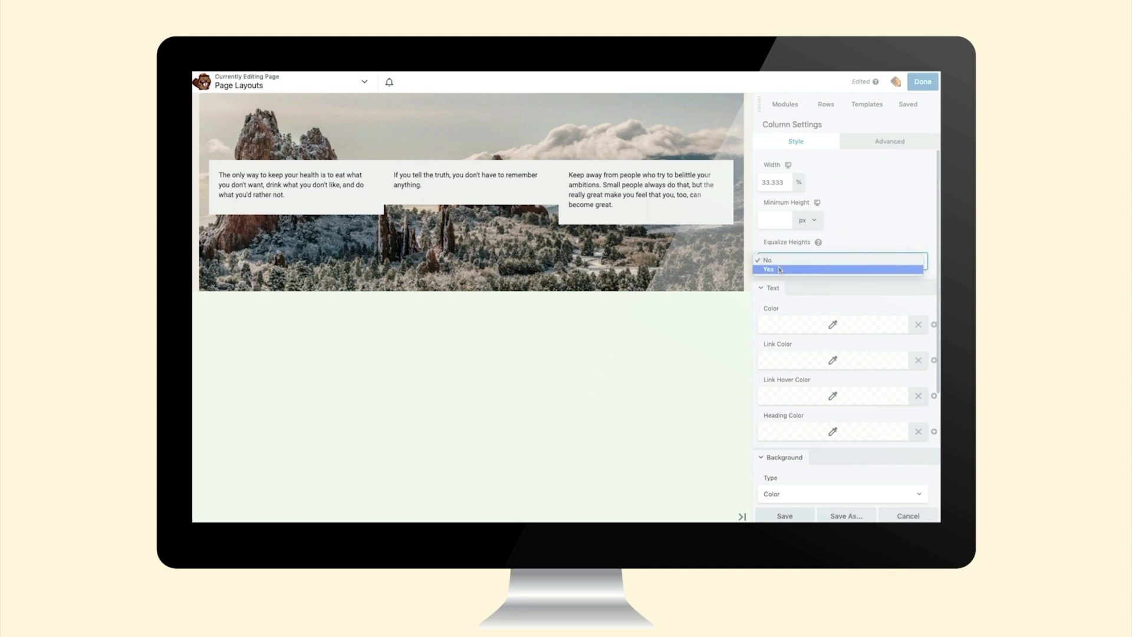
left_click(779, 269)
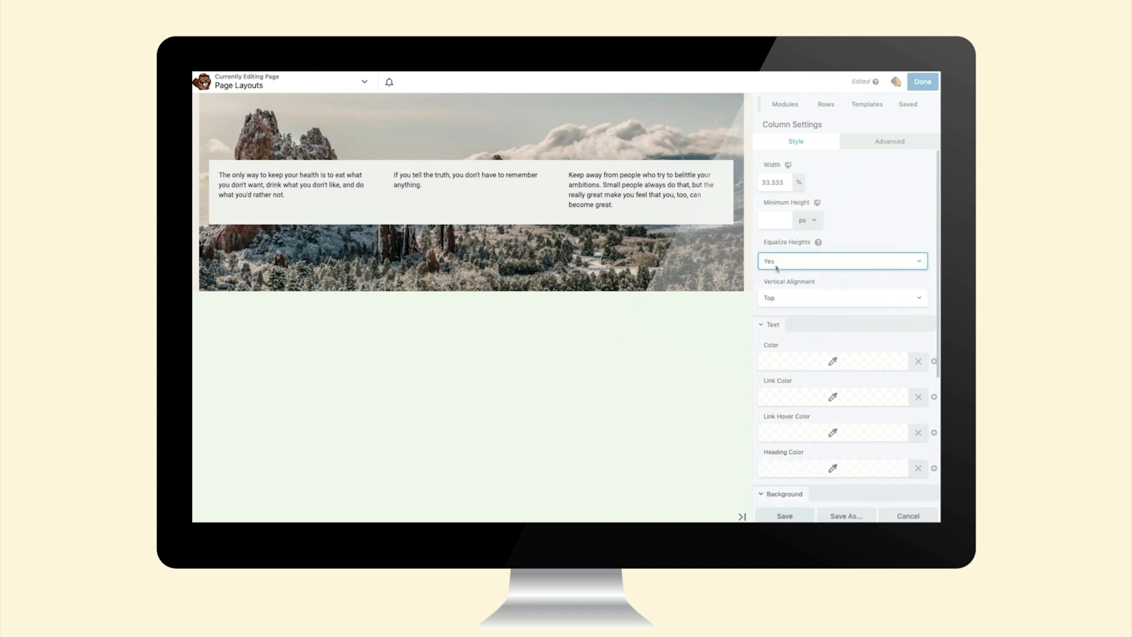
left_click(886, 146)
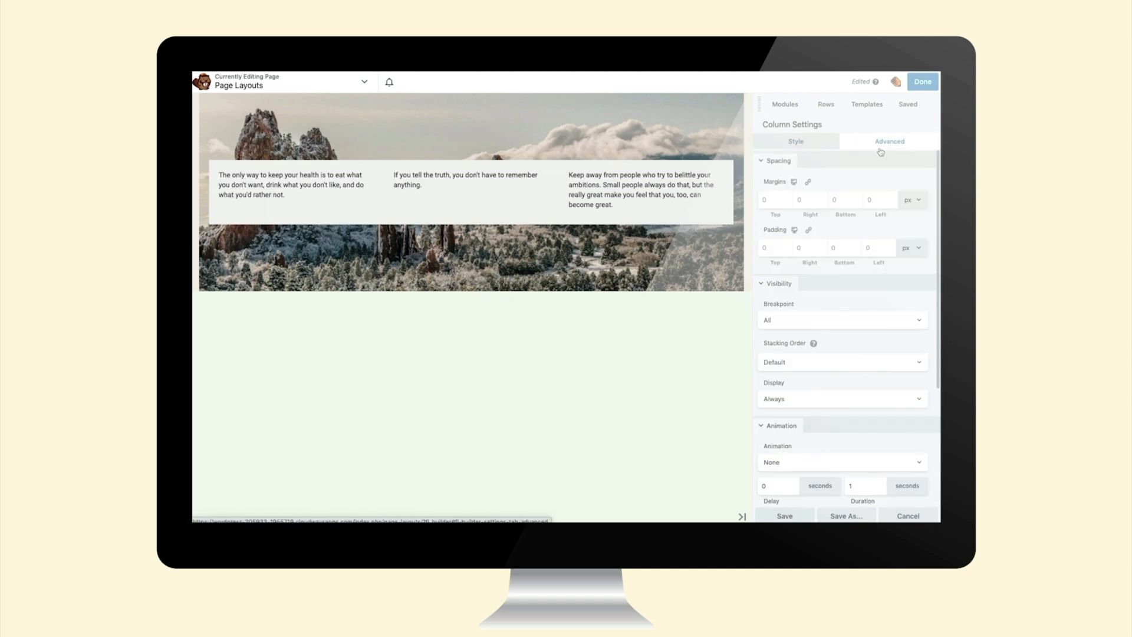
left_click(808, 184)
left_click(769, 200)
type("10")
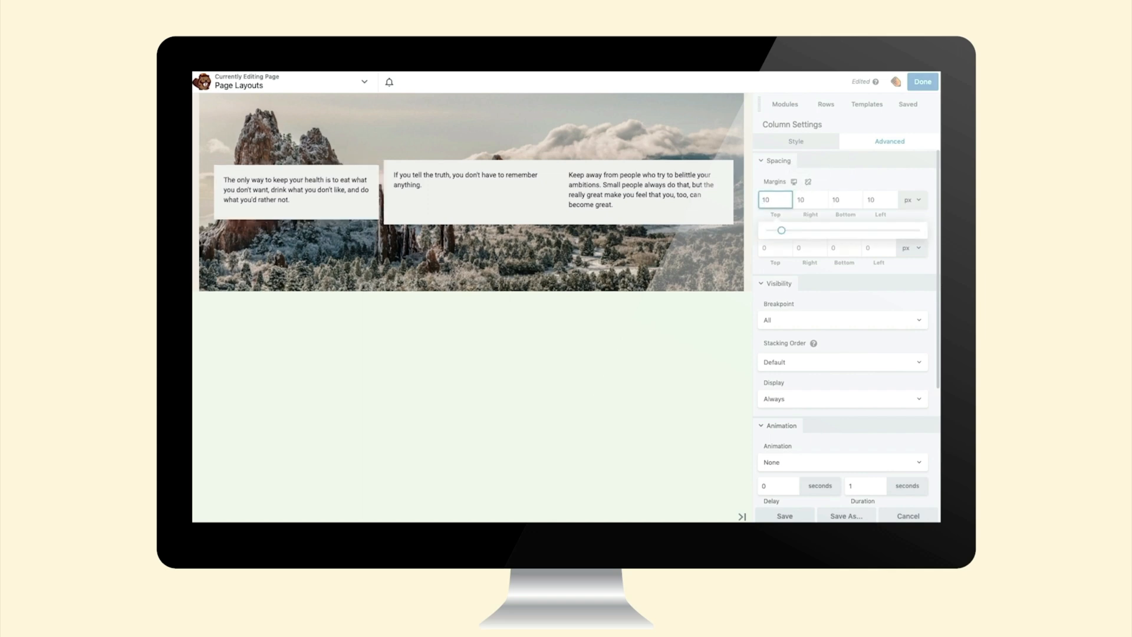
Give the middle column linked margins of 10 px on all sides
left_click(435, 192)
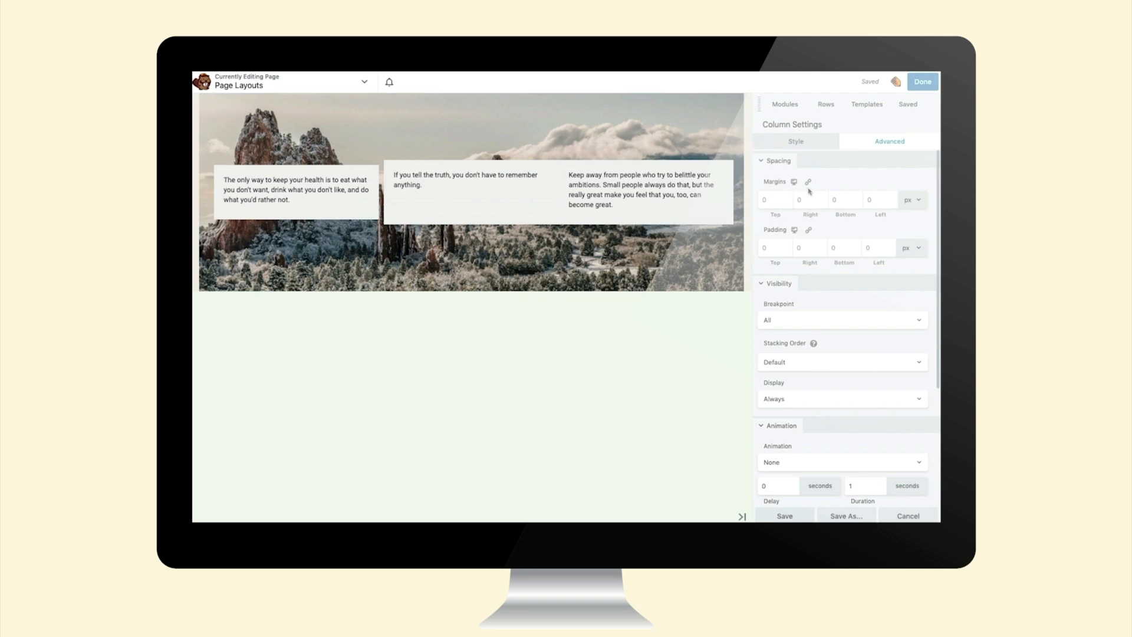
left_click(807, 182)
left_click(773, 200)
type("10")
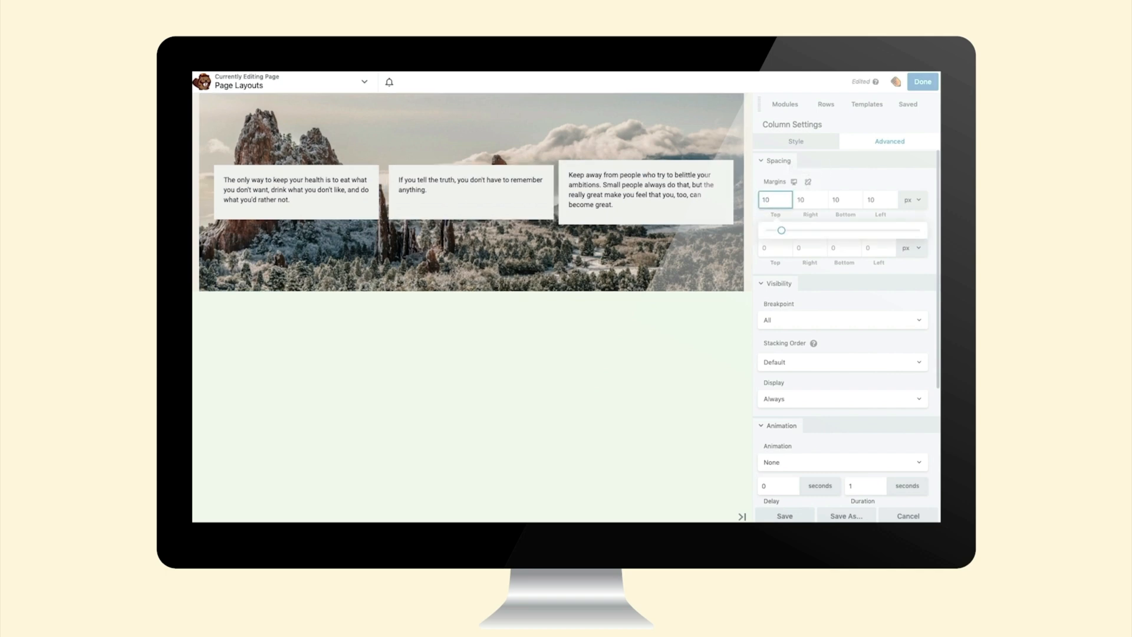
Give the third column linked margins of 10 px on all sides
mouse_move(618, 169)
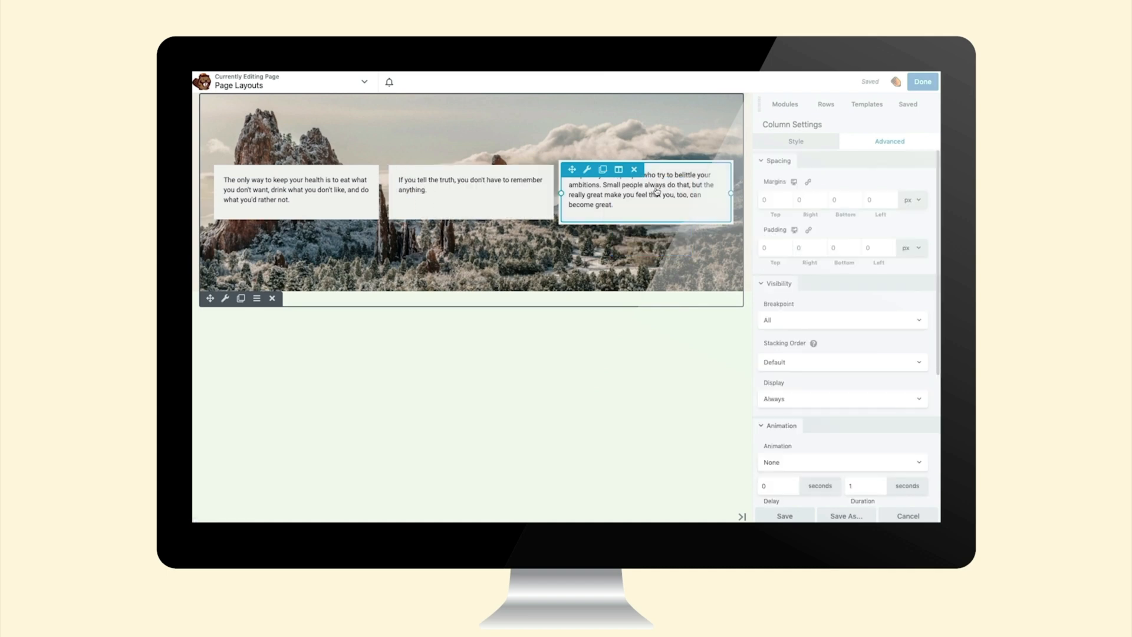
left_click(807, 182)
left_click(772, 200)
type("10")
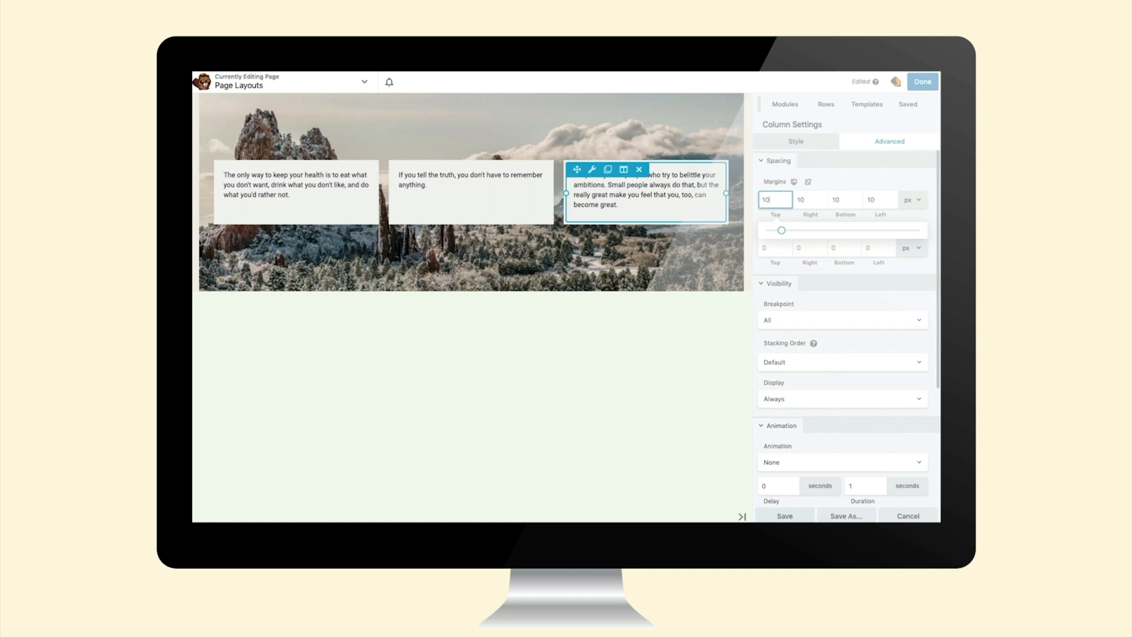
Reduce the first column's background opacity to 0.82, giving rgba(242,242,242,0.82), and copy the colour value
mouse_move(274, 171)
scroll(843, 295, "down", 3)
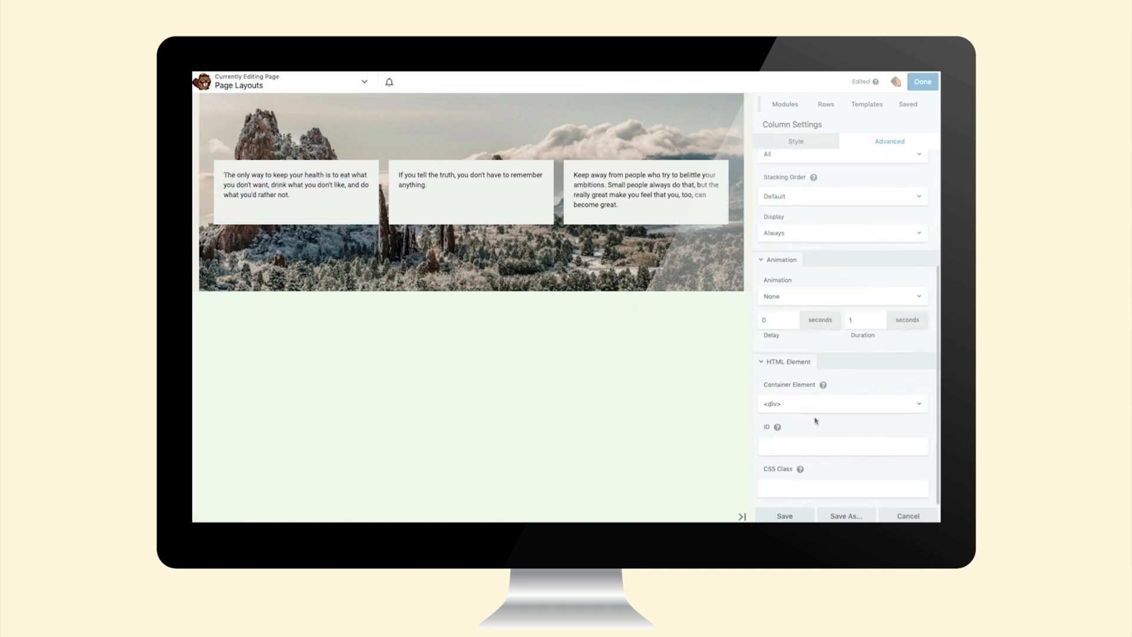
scroll(778, 150, "up", 2)
left_click(792, 141)
scroll(826, 354, "down", 3)
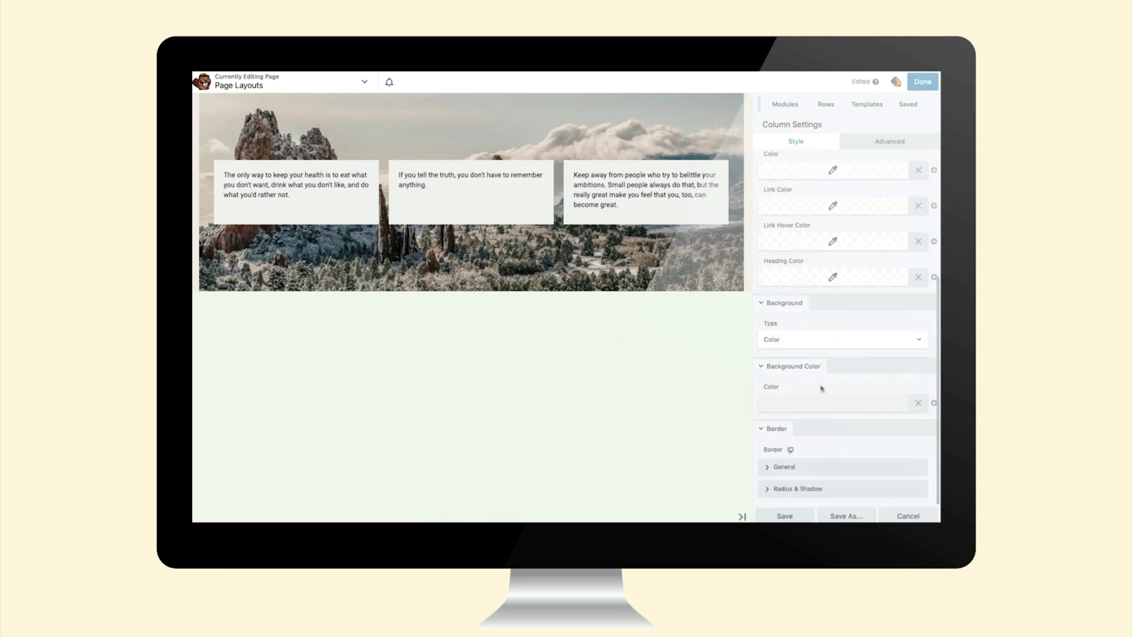
left_click(871, 402)
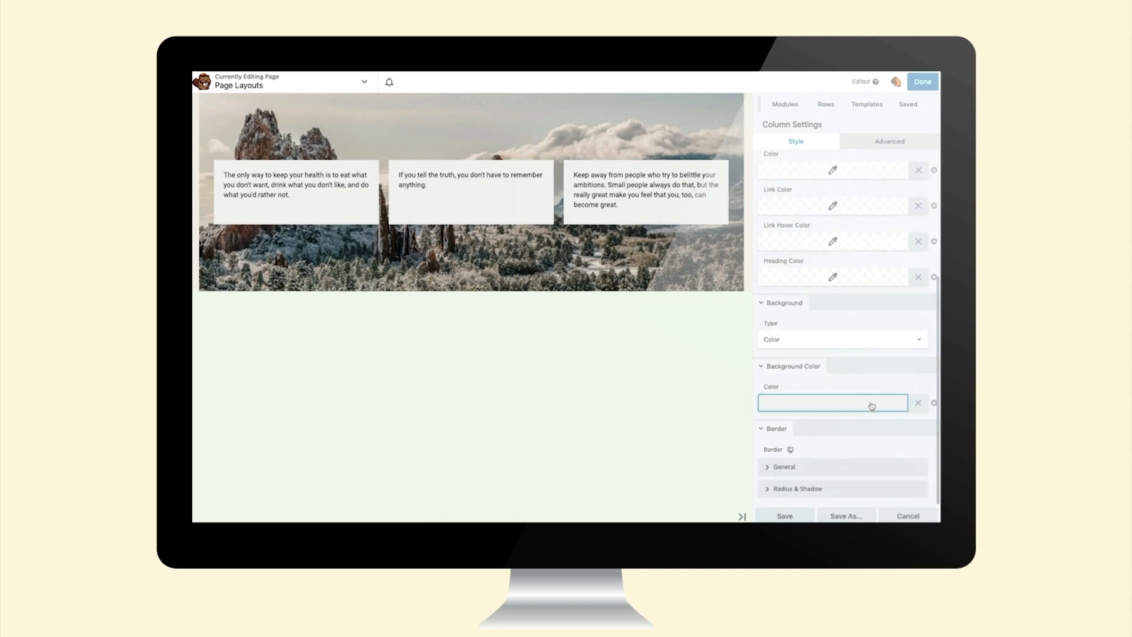
mouse_move(913, 260)
left_mouse_down()
mouse_move(914, 307)
mouse_move(913, 280)
left_mouse_up()
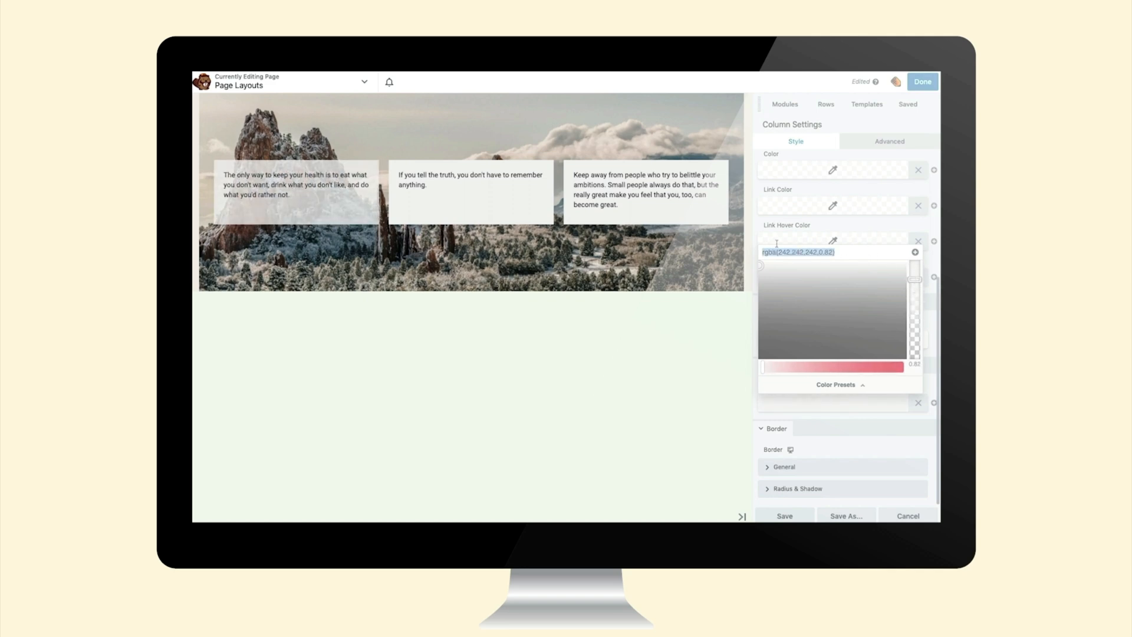
Apply the background colour rgba(242,242,242,0.82) to the middle column
left_click(448, 169)
left_click(458, 186)
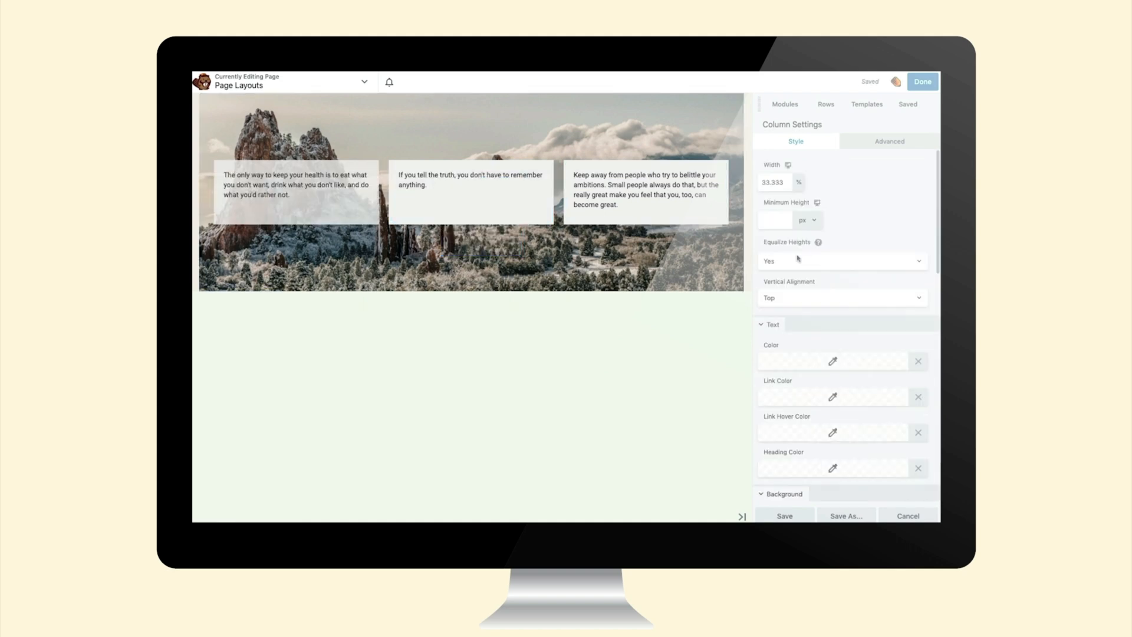
scroll(836, 305, "down", 5)
left_click(831, 392)
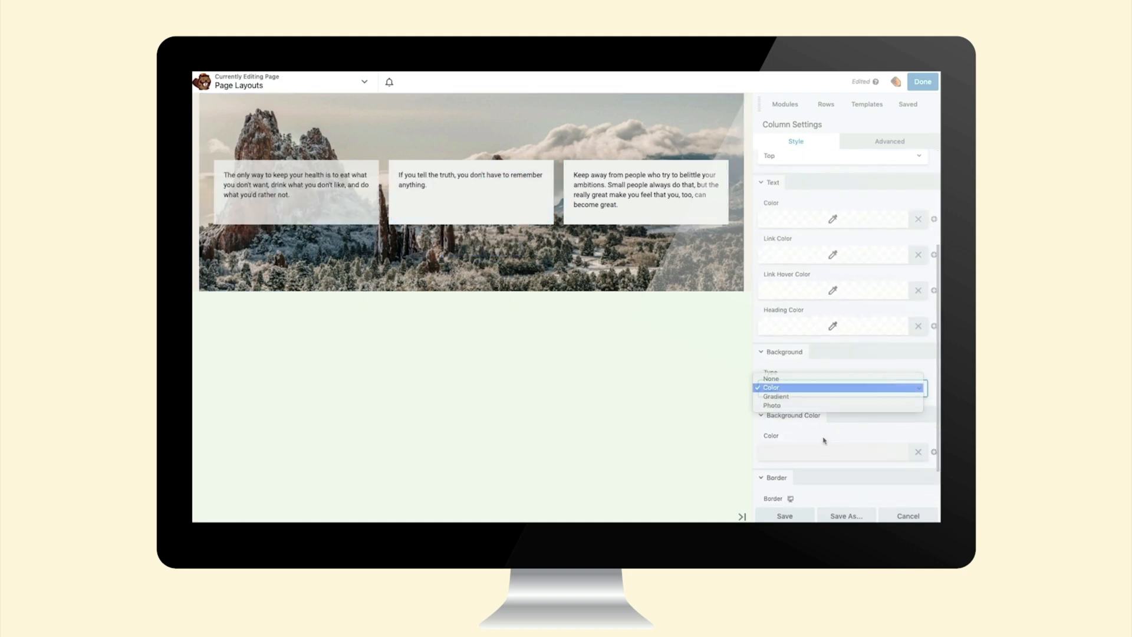
left_click(831, 389)
left_click(832, 451)
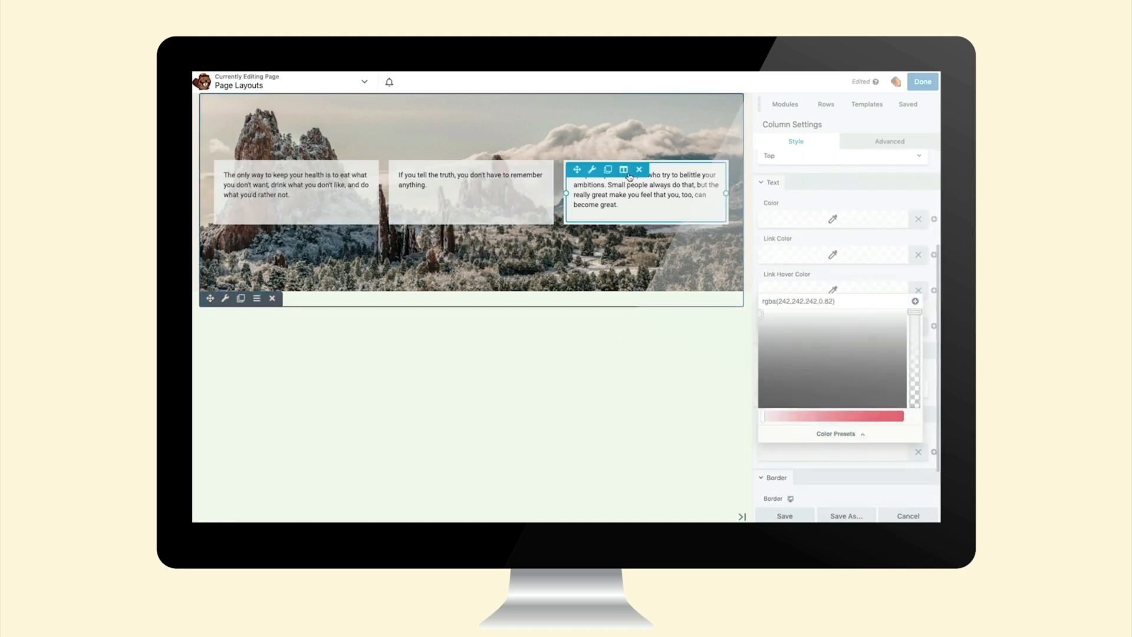
Give the third column the same rgba(242,242,242,0.82) background colour
left_click(623, 169)
left_click(633, 185)
left_click(809, 406)
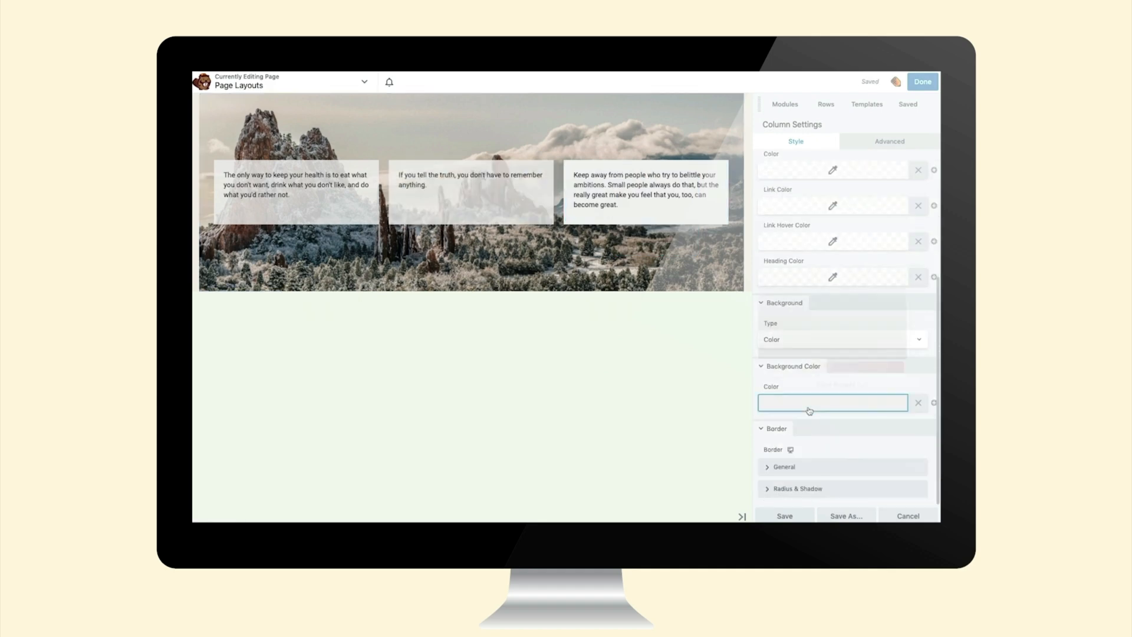
left_click(684, 424)
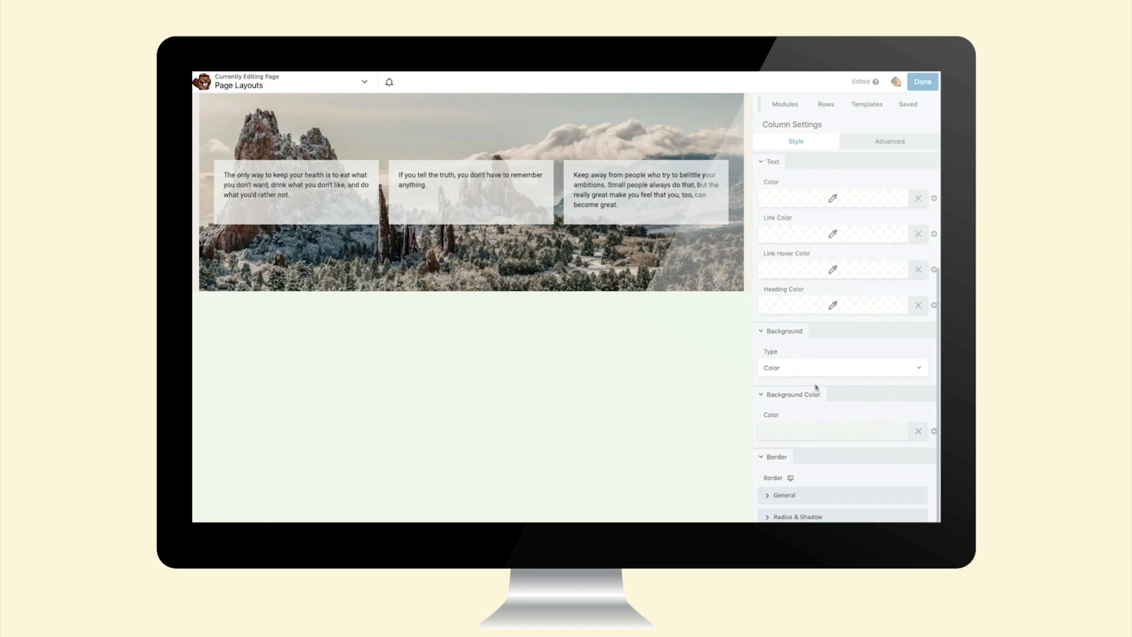
Move the third column beneath the other two columns within the photo-background row
scroll(830, 391, "up", 5)
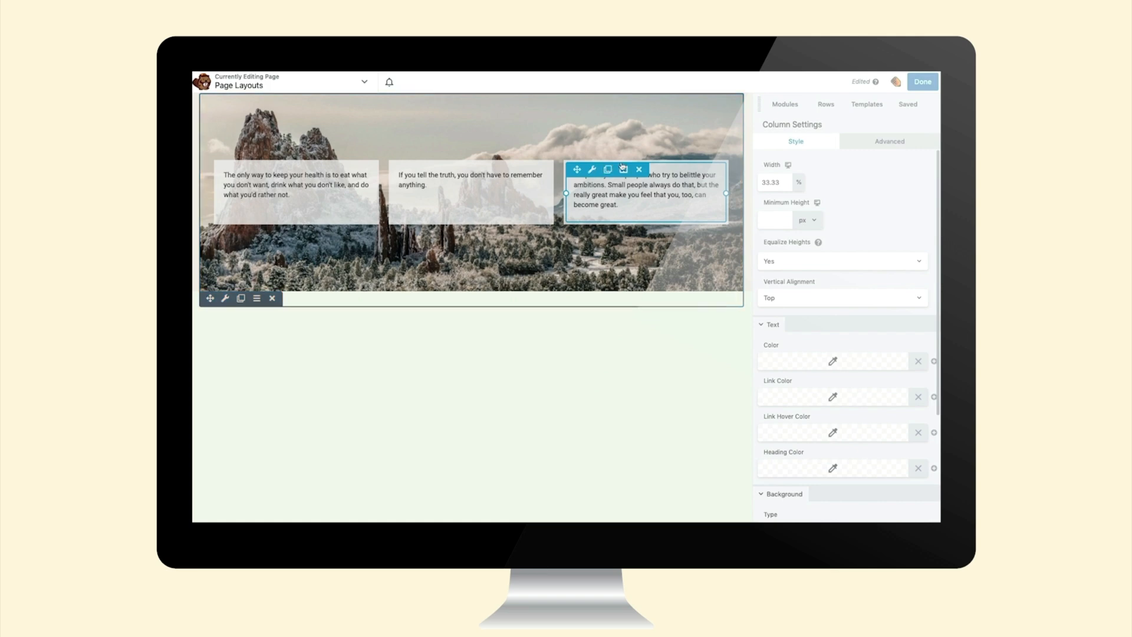
mouse_move(623, 170)
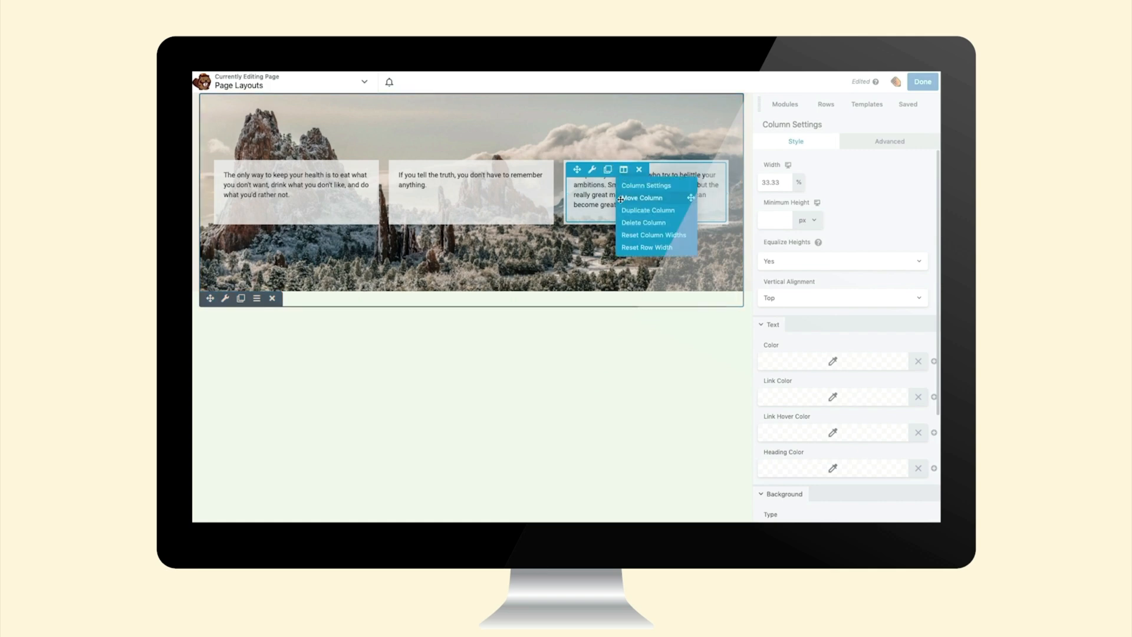
left_click_drag(620, 200, 533, 227)
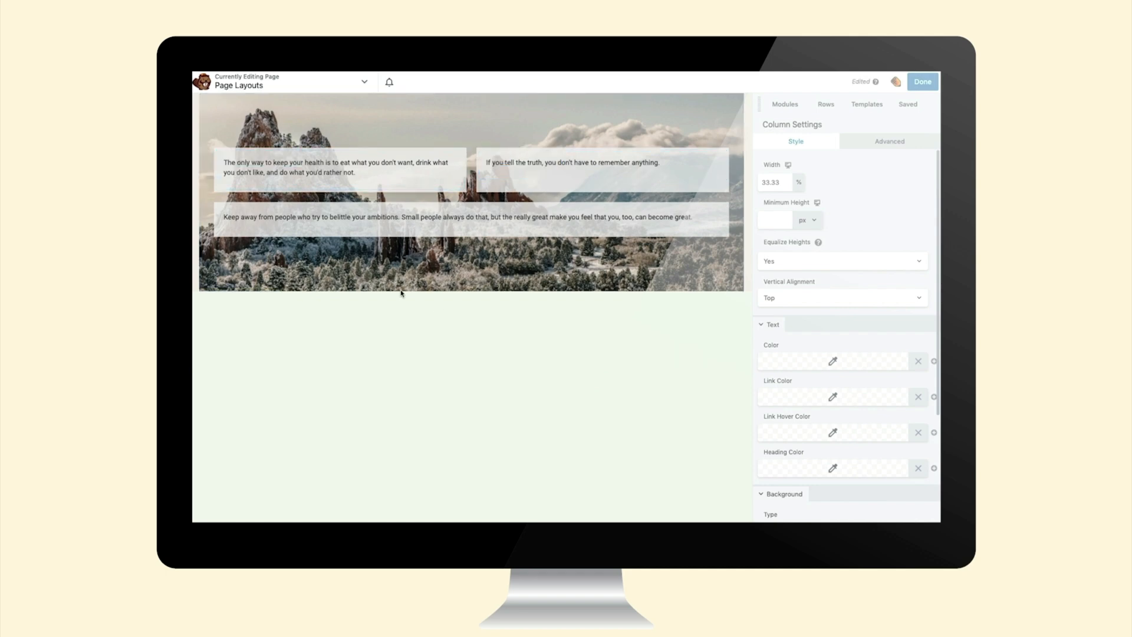
Move the full-width quote column out of the photo-background row into a new row below it
mouse_move(260, 223)
left_click(272, 212)
left_click_drag(277, 239, 278, 341)
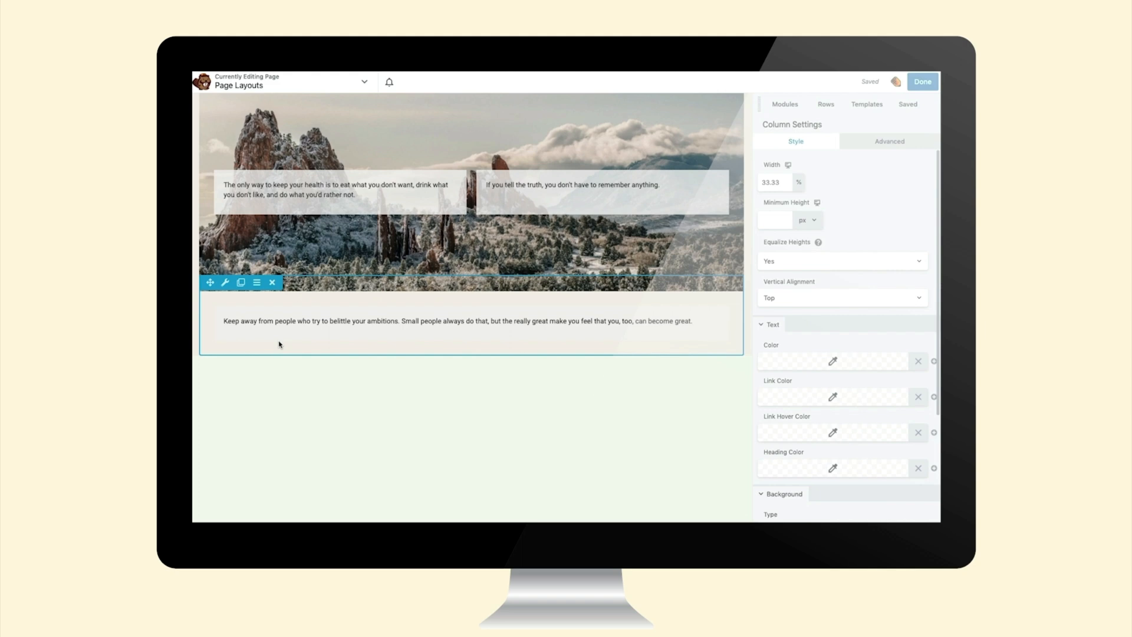
Move the quote column back beside the other two as the third column and delete the emptied row
left_click(272, 311)
left_click_drag(277, 338, 735, 220)
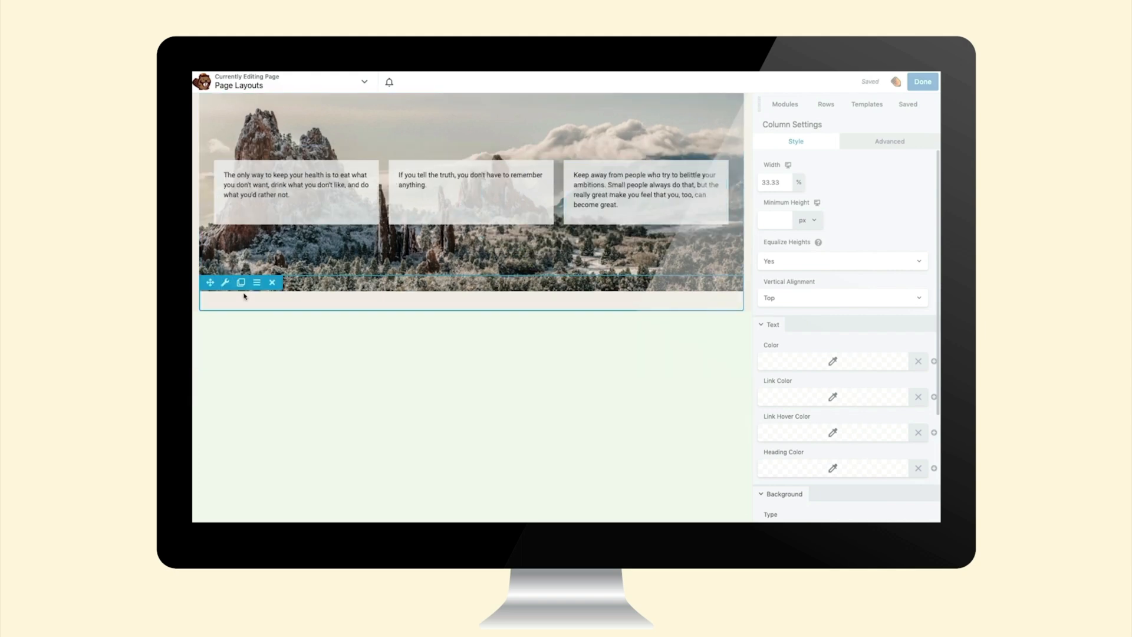
left_click(273, 283)
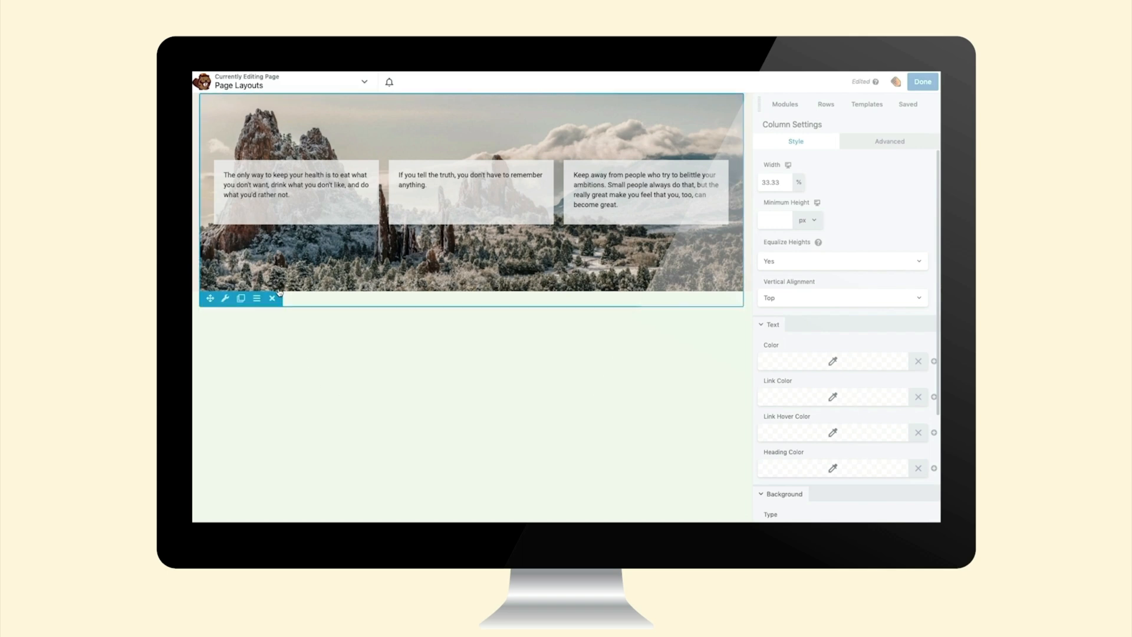
Duplicate the photo-background row and delete the first and third columns in the lower copy
left_click(241, 299)
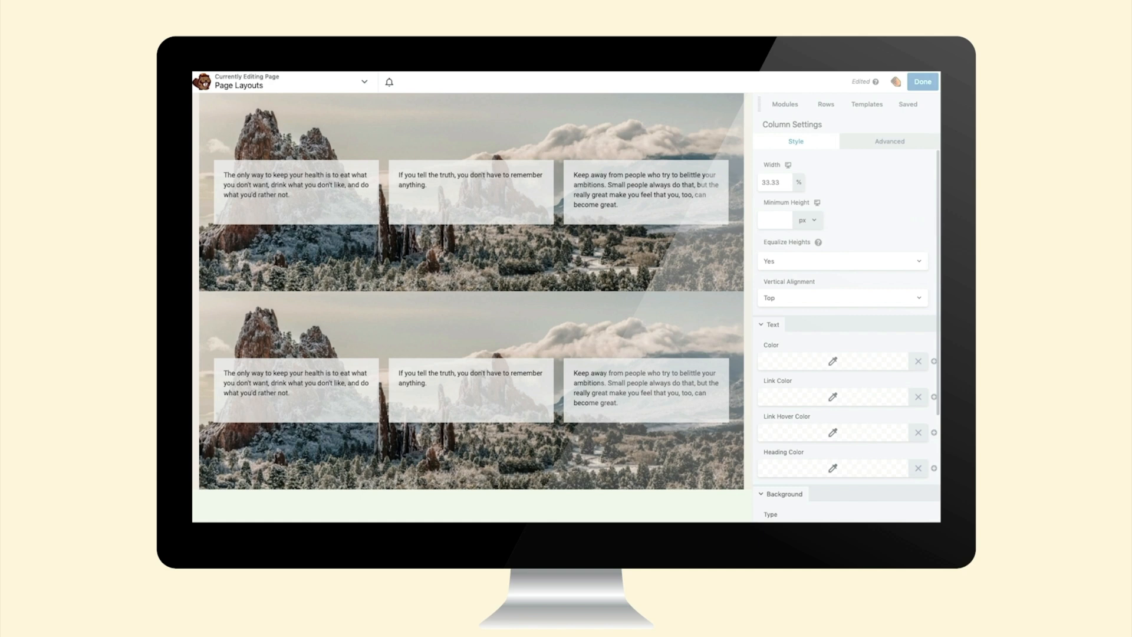
mouse_move(322, 391)
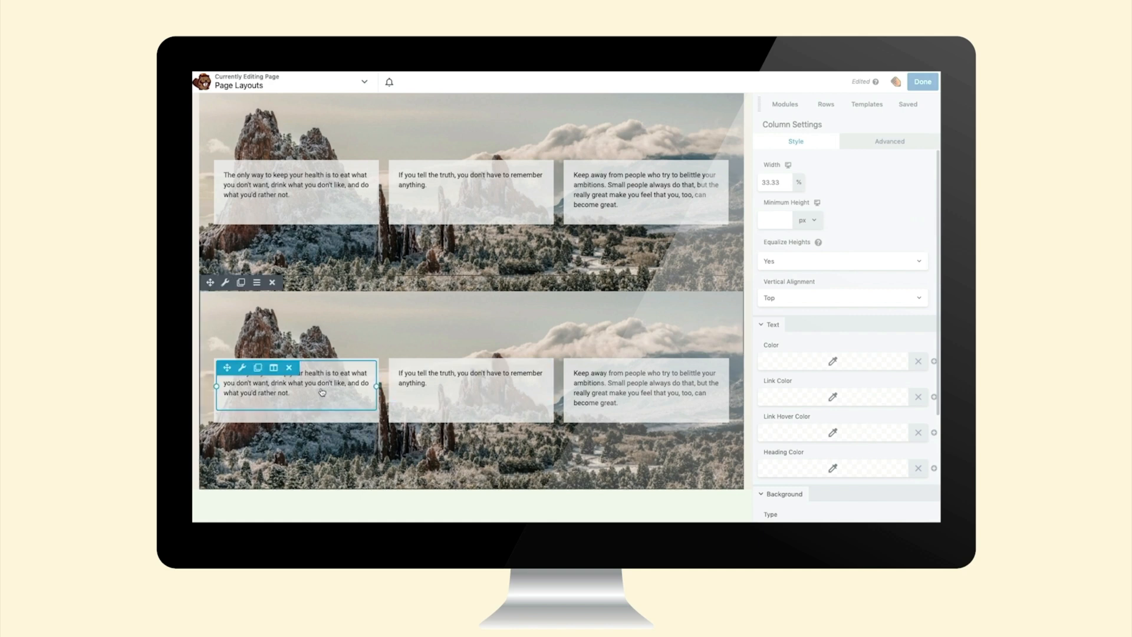
left_click(273, 367)
left_click(293, 420)
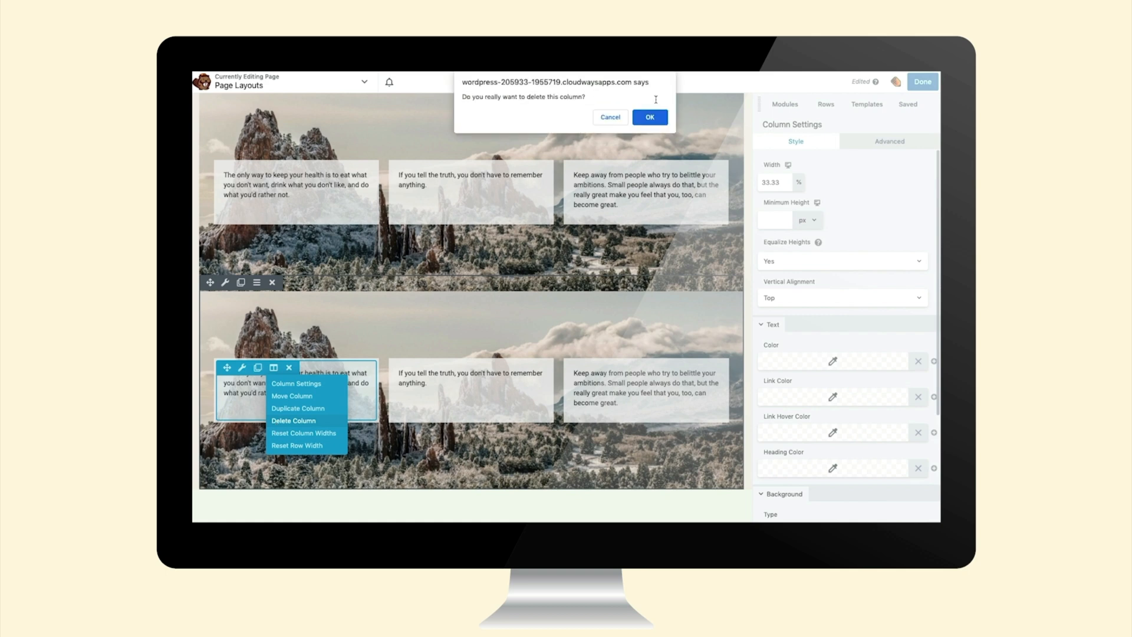
left_click(647, 114)
left_click(536, 372)
left_click(556, 425)
left_click(654, 116)
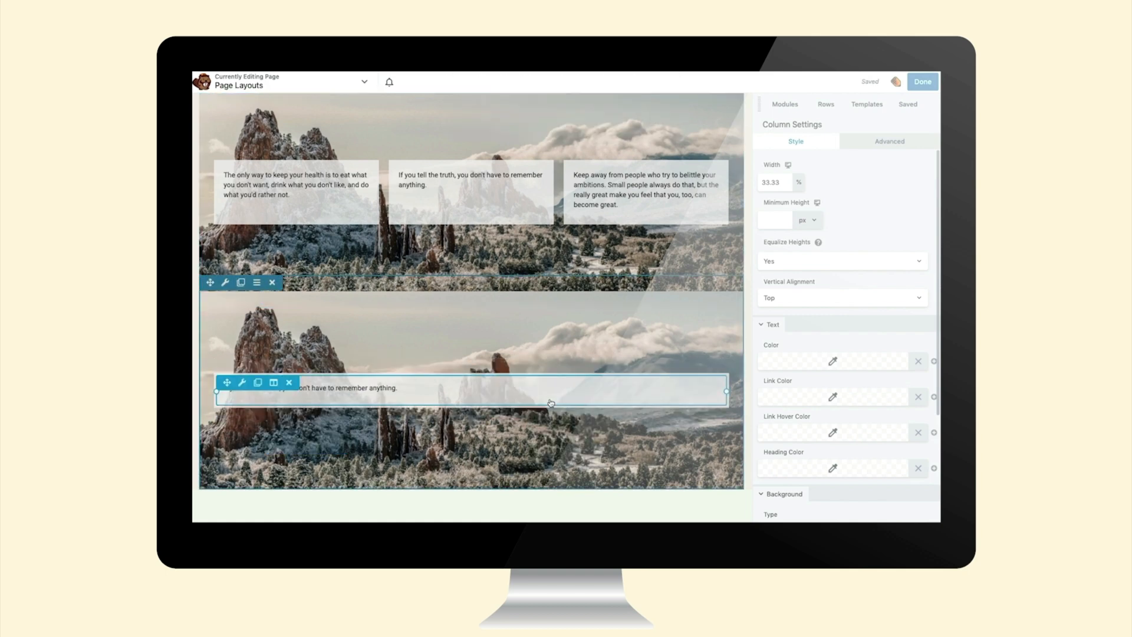
Set the lower photo-background row's right margin to 350 px
left_click(225, 284)
left_click(884, 142)
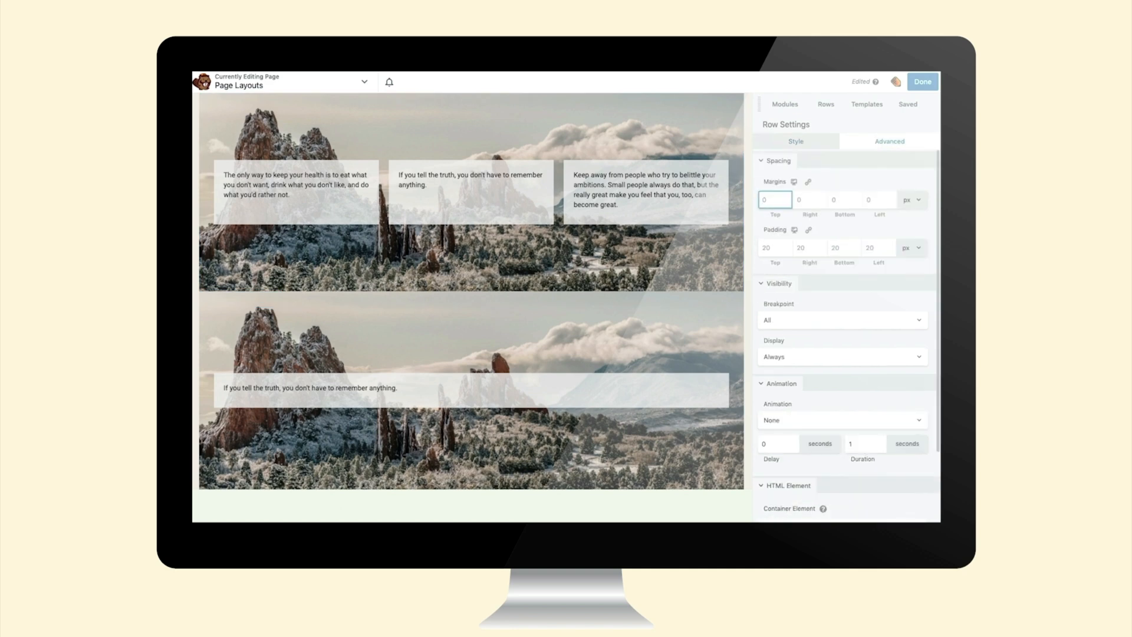
left_click(811, 200)
type("100")
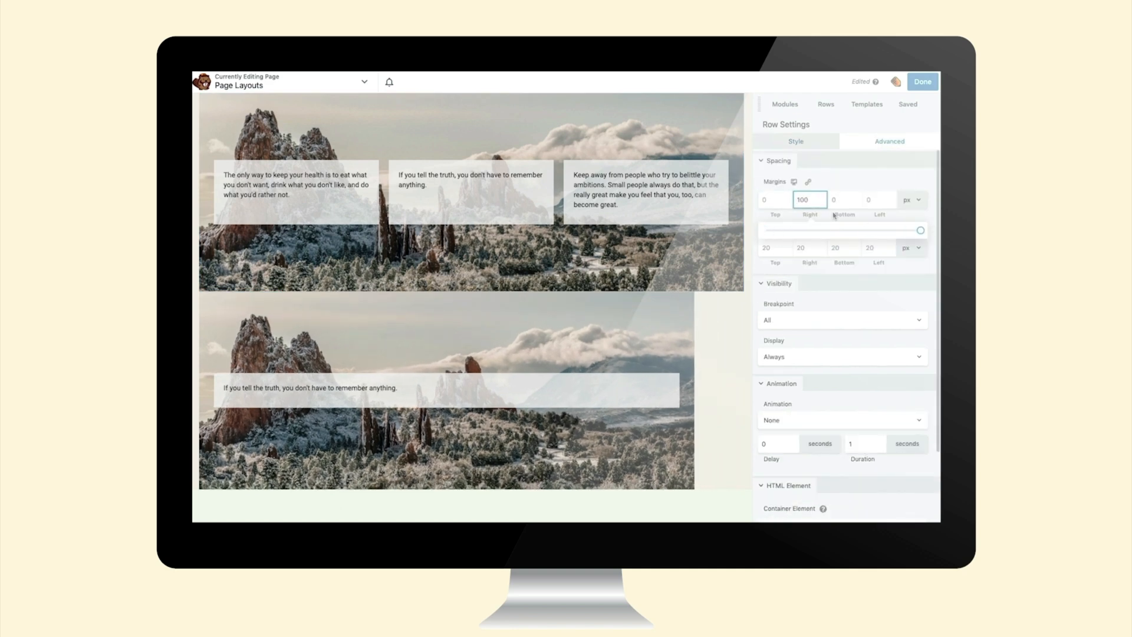
key("BackSpace")
key("BackSpace")
key("BackSpace")
type("350")
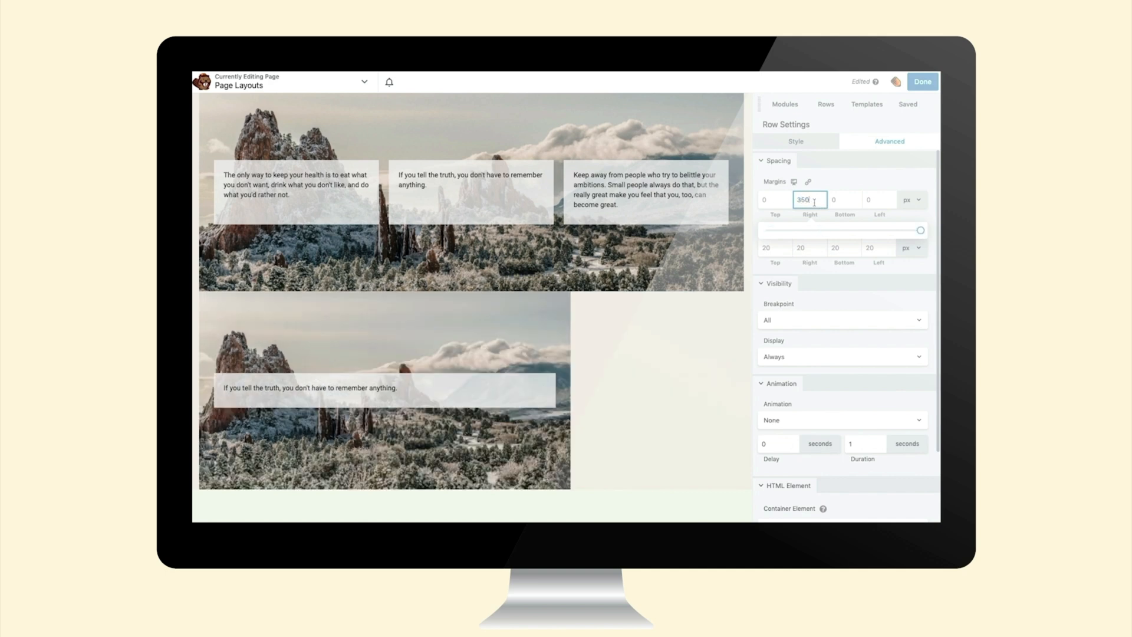
left_click(923, 180)
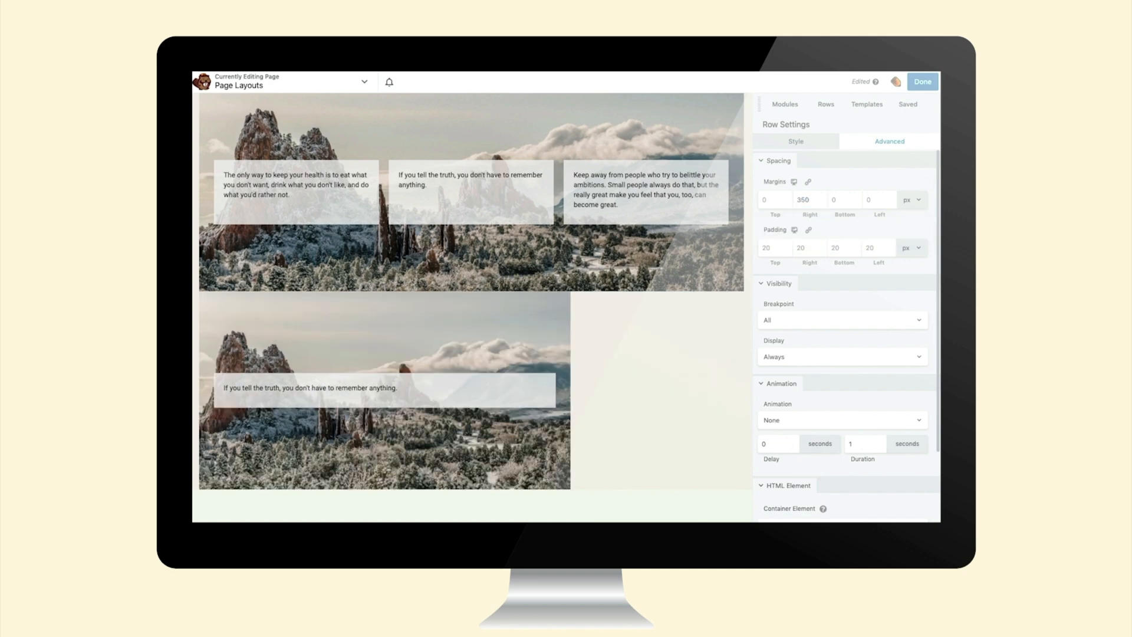
Set the lower row's column margins to 0 top, -100 px right, 0 bottom and 650 px left
left_click(274, 384)
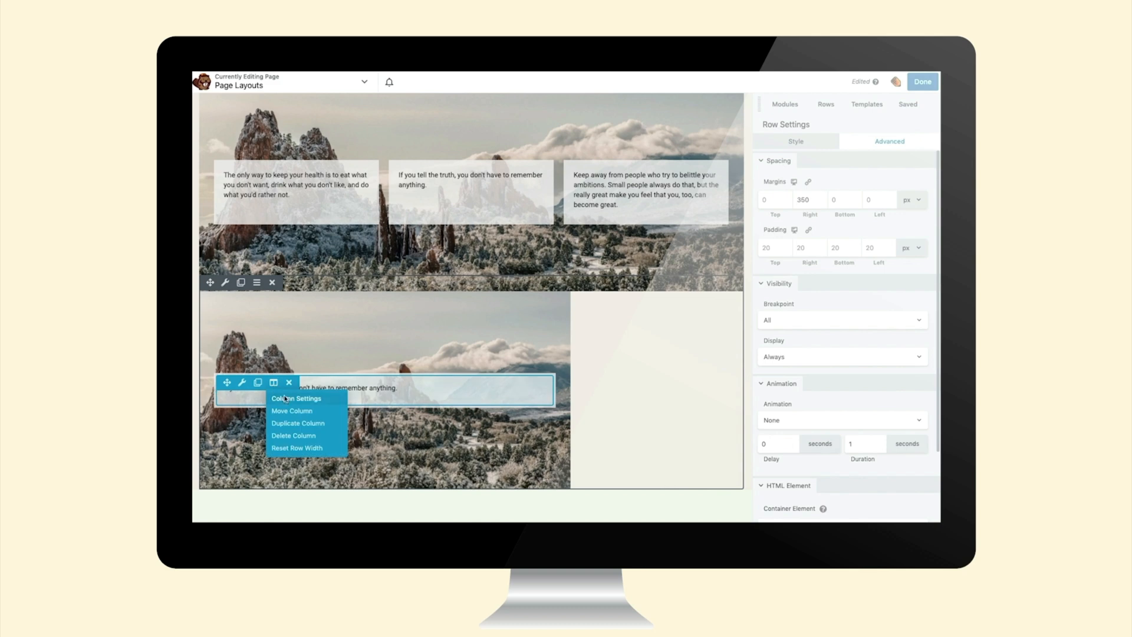
left_click(284, 397)
left_click(775, 199)
type("0")
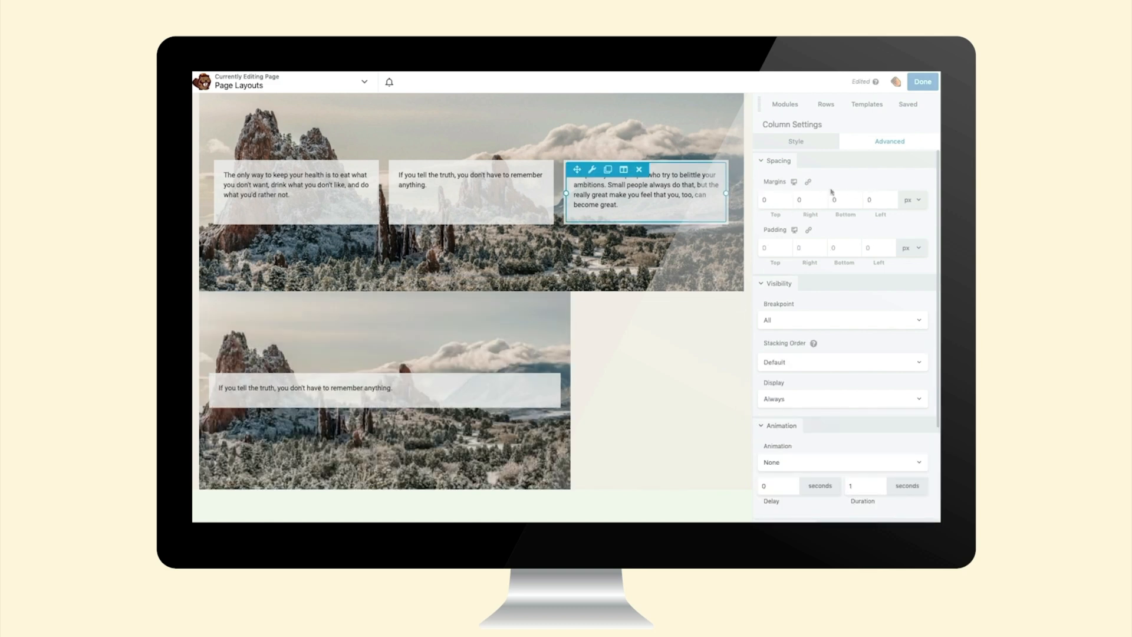
left_click(865, 201)
type("650")
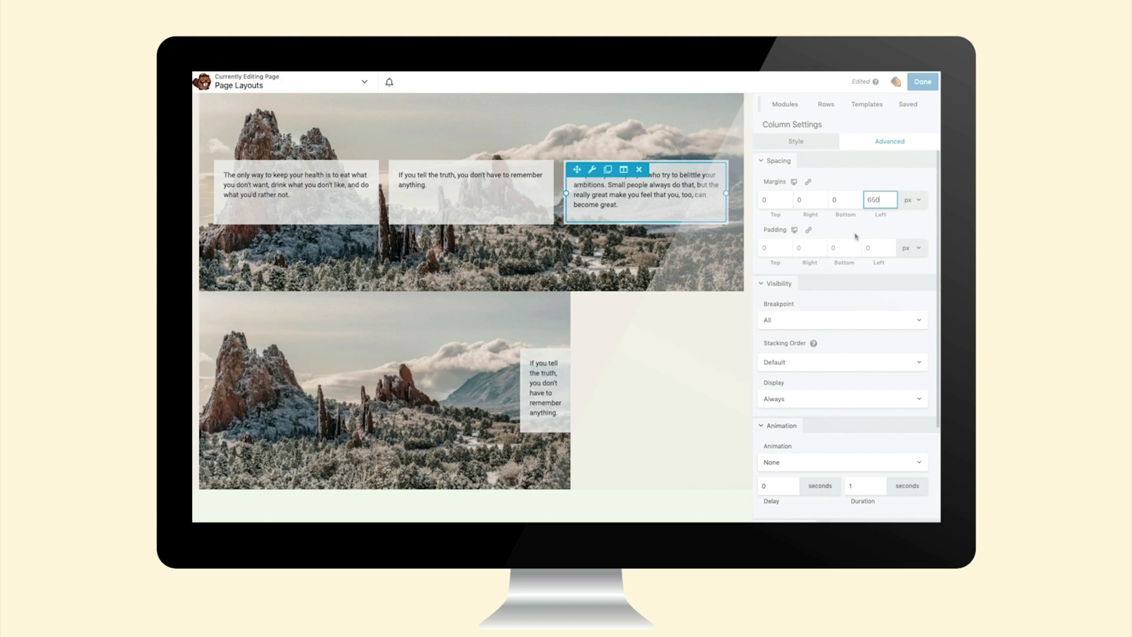
left_click(802, 199)
type("-100")
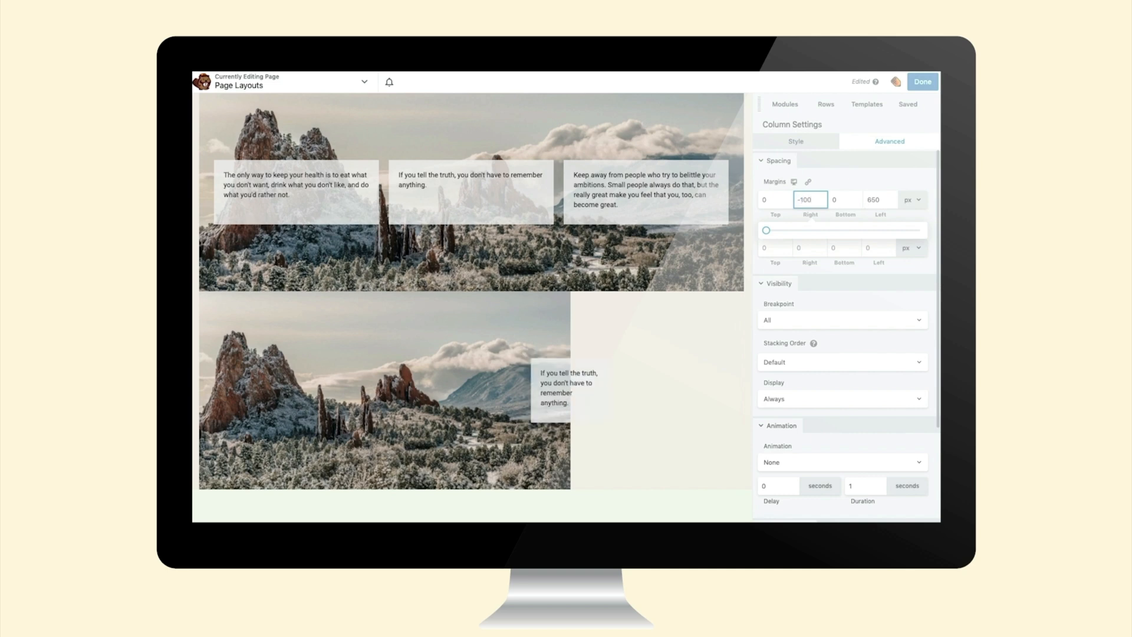
Style the lower row's text in Odibee Sans at 30 px and make its colour white
left_click(572, 396)
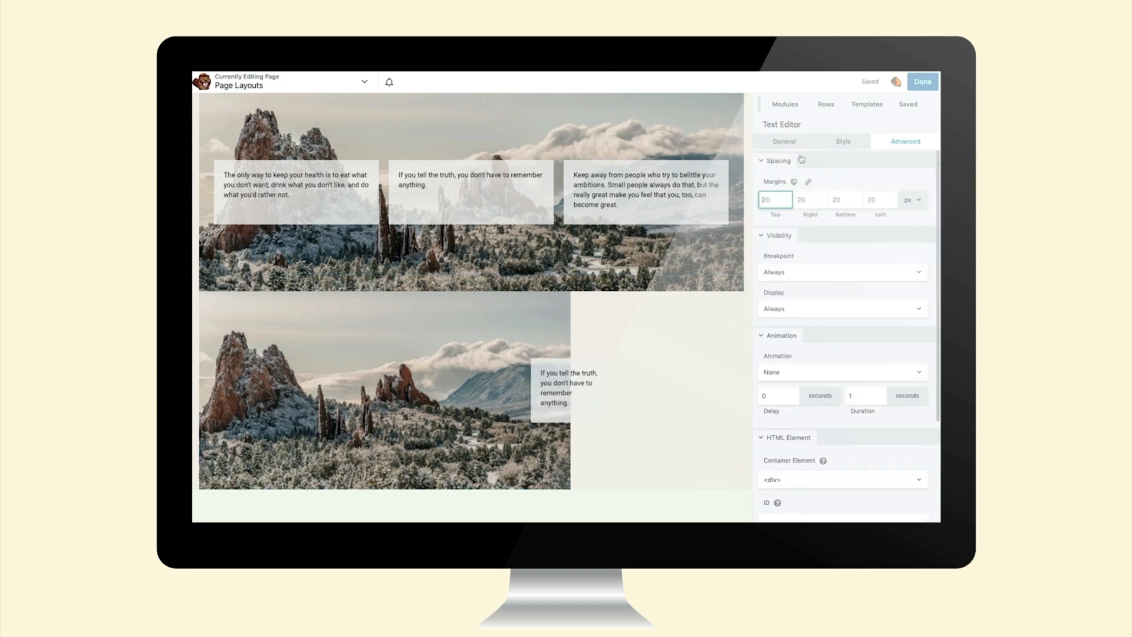
left_click(844, 142)
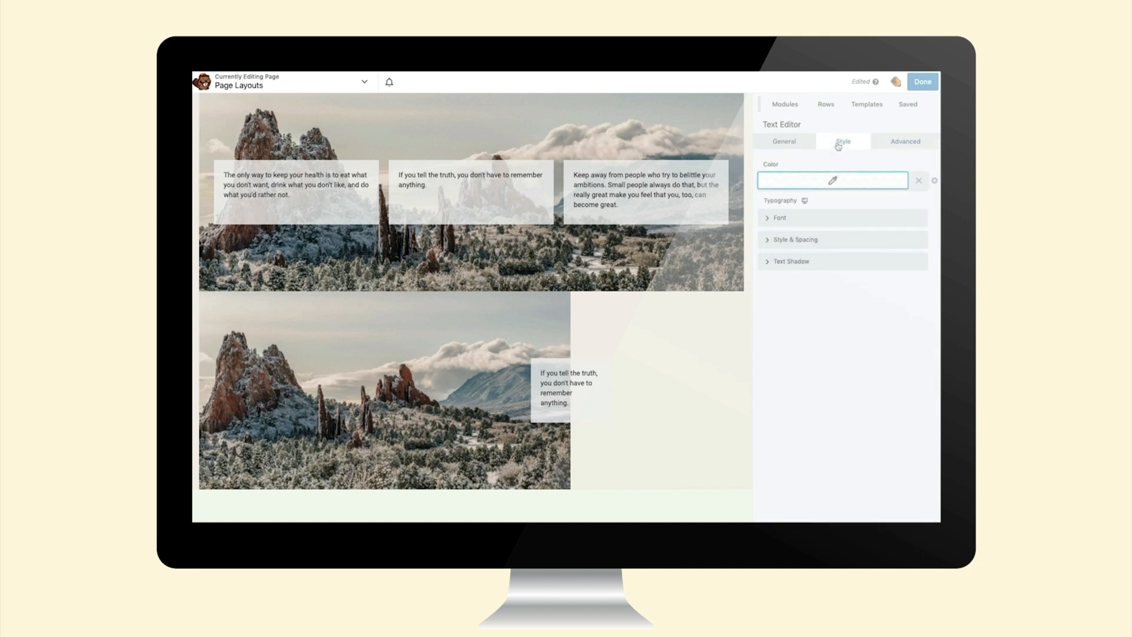
left_click(774, 218)
left_click(779, 252)
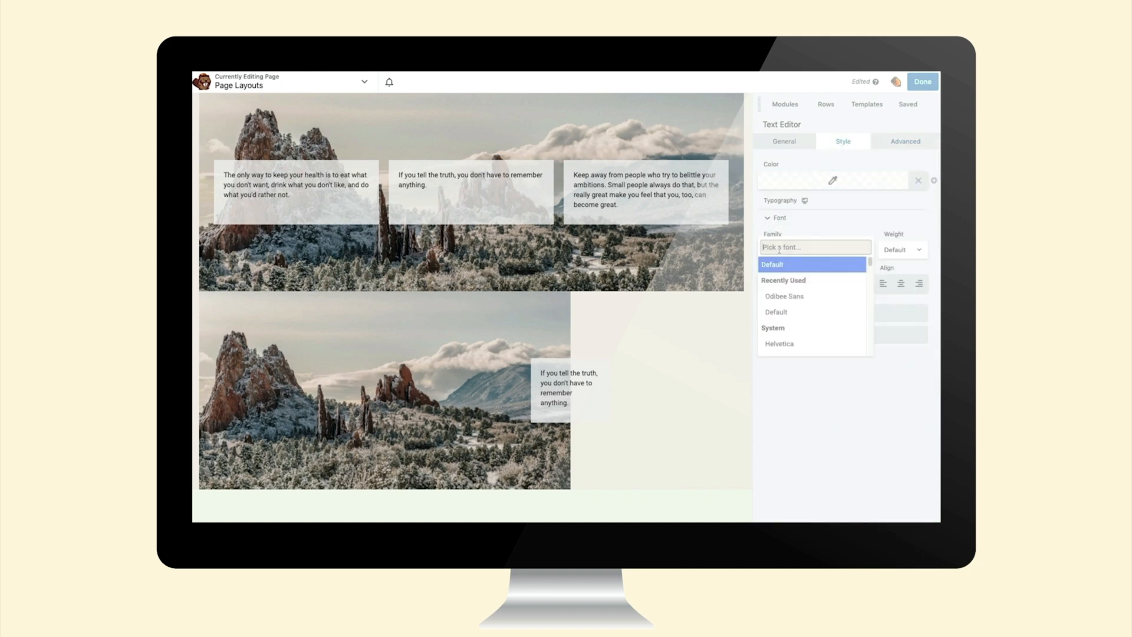
left_click(781, 294)
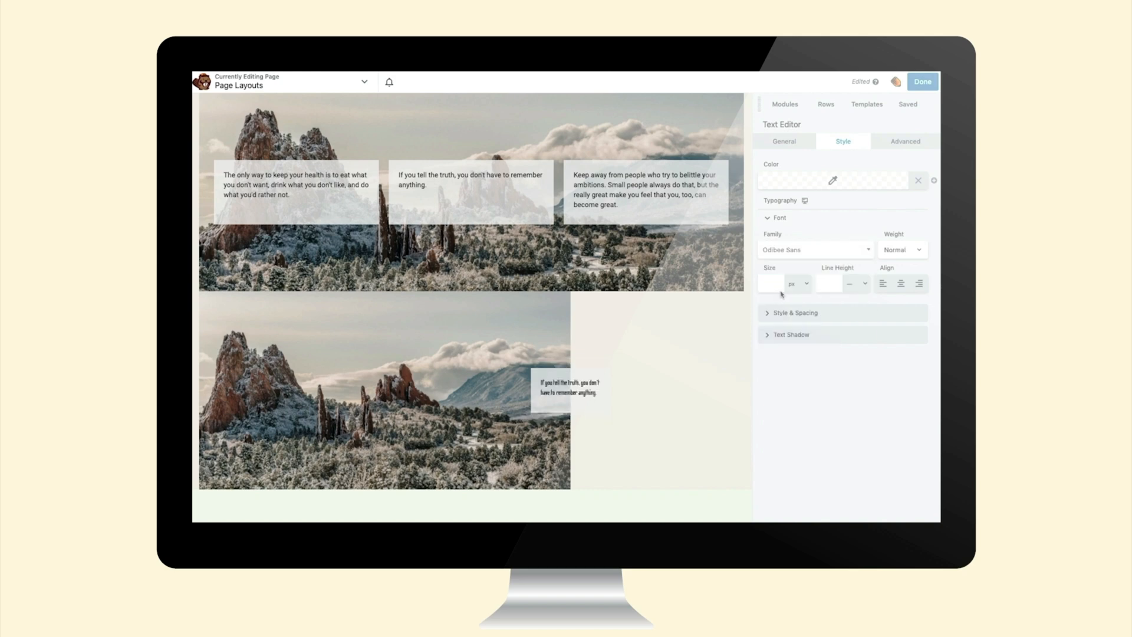
left_click(773, 284)
left_click_drag(765, 304, 812, 304)
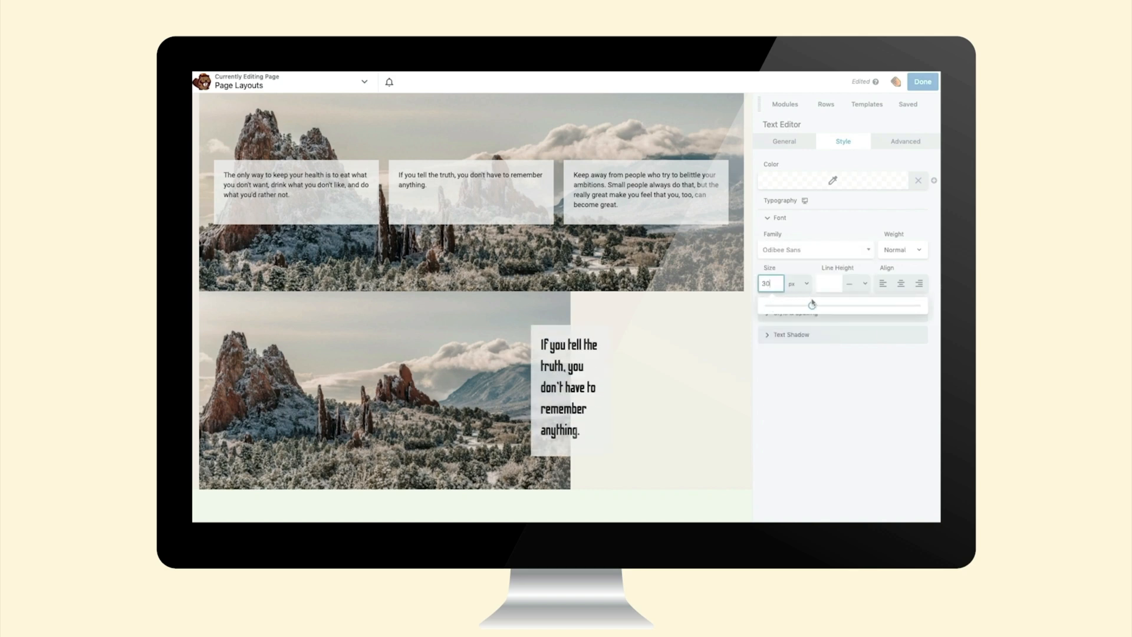
left_click(844, 183)
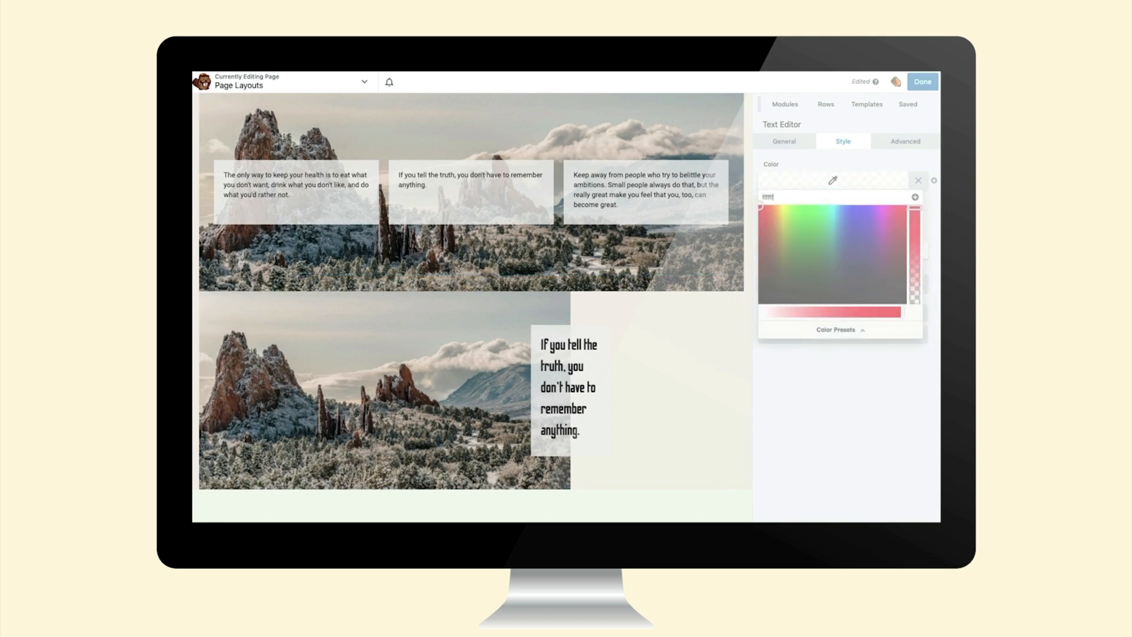
Give the lower row's text column a fully opaque #191919 background colour
left_click(590, 334)
mouse_move(597, 351)
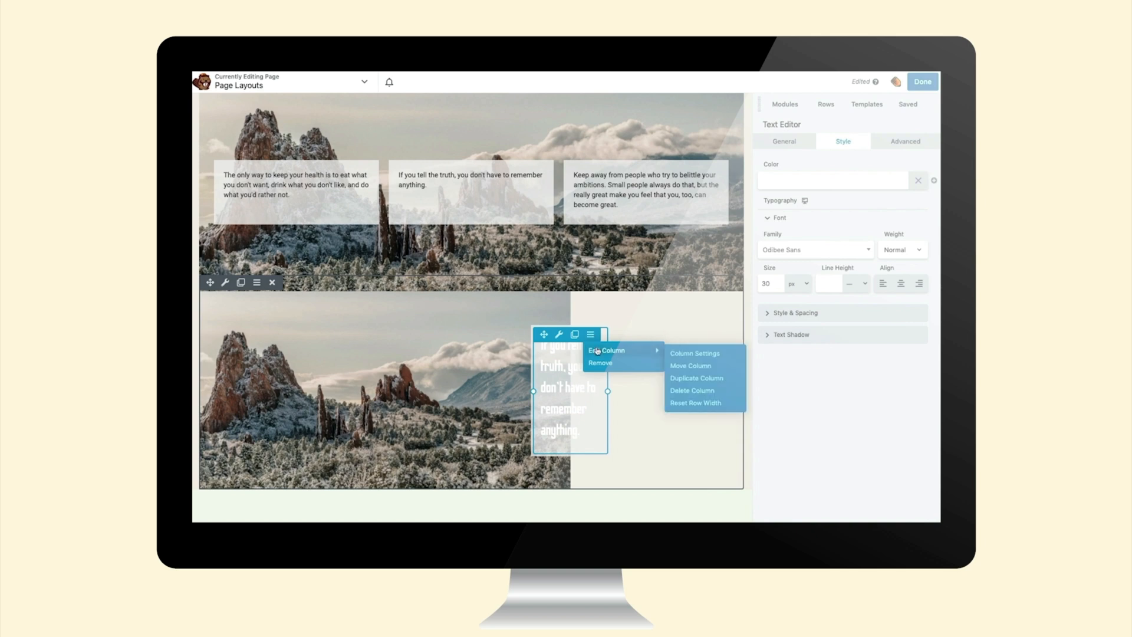
left_click(679, 355)
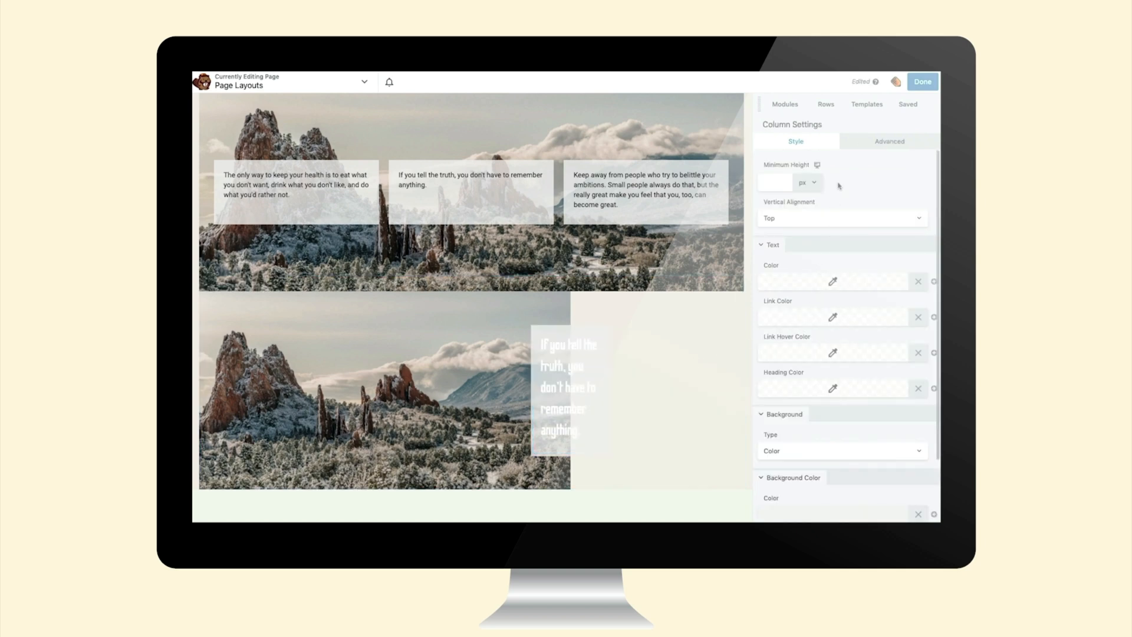
scroll(826, 434, "down", 2)
left_click(826, 430)
left_click(792, 378)
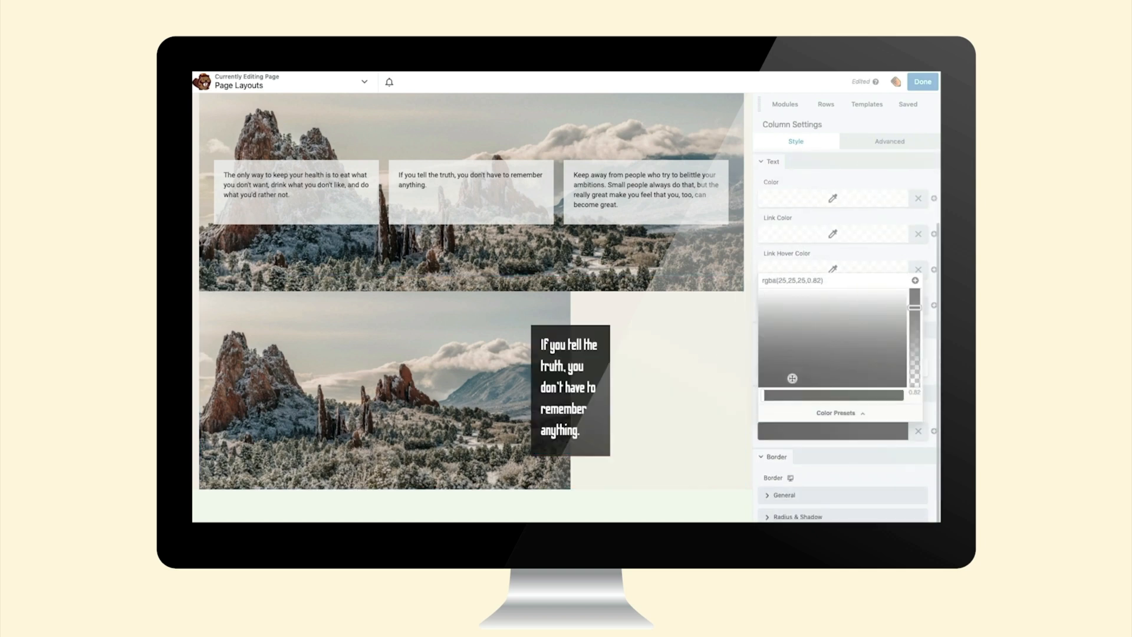
left_click(861, 436)
mouse_move(914, 308)
left_mouse_down()
mouse_move(914, 330)
mouse_move(914, 290)
left_mouse_up()
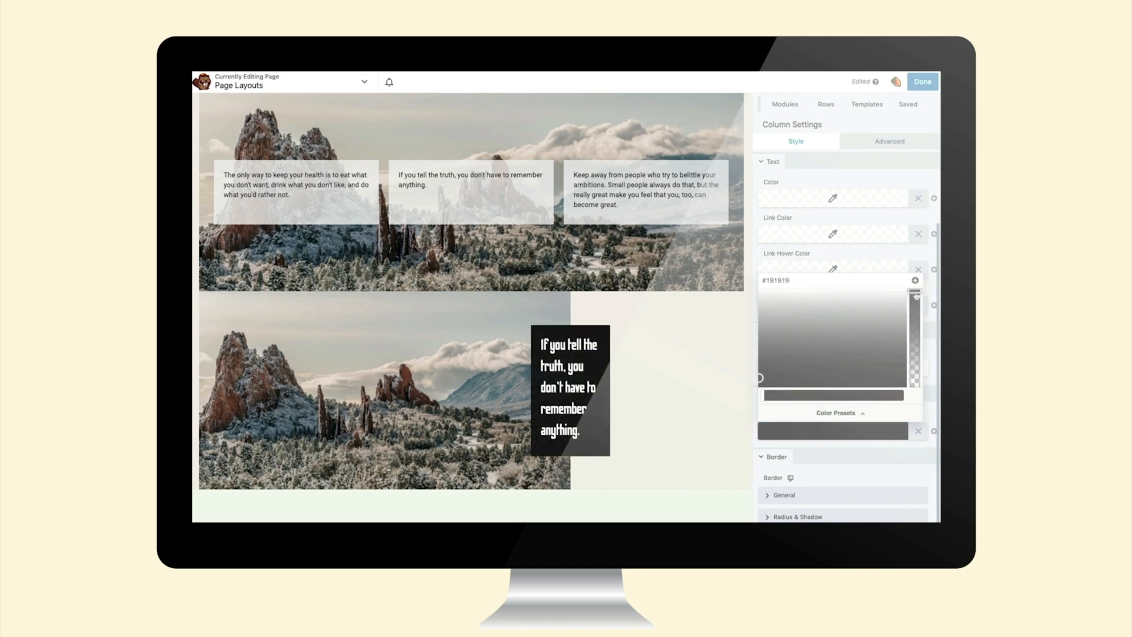
left_click(706, 384)
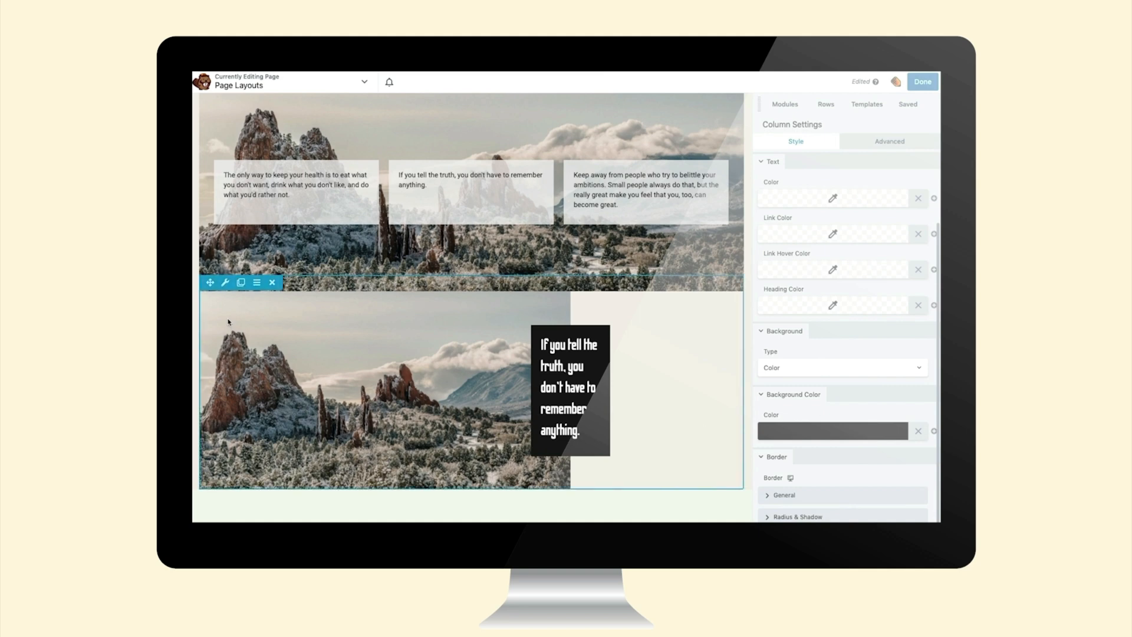
Apply a semi-transparent dark blue overlay, rgba(0,18,91,0.53), to the lower row's background photo
left_click(225, 284)
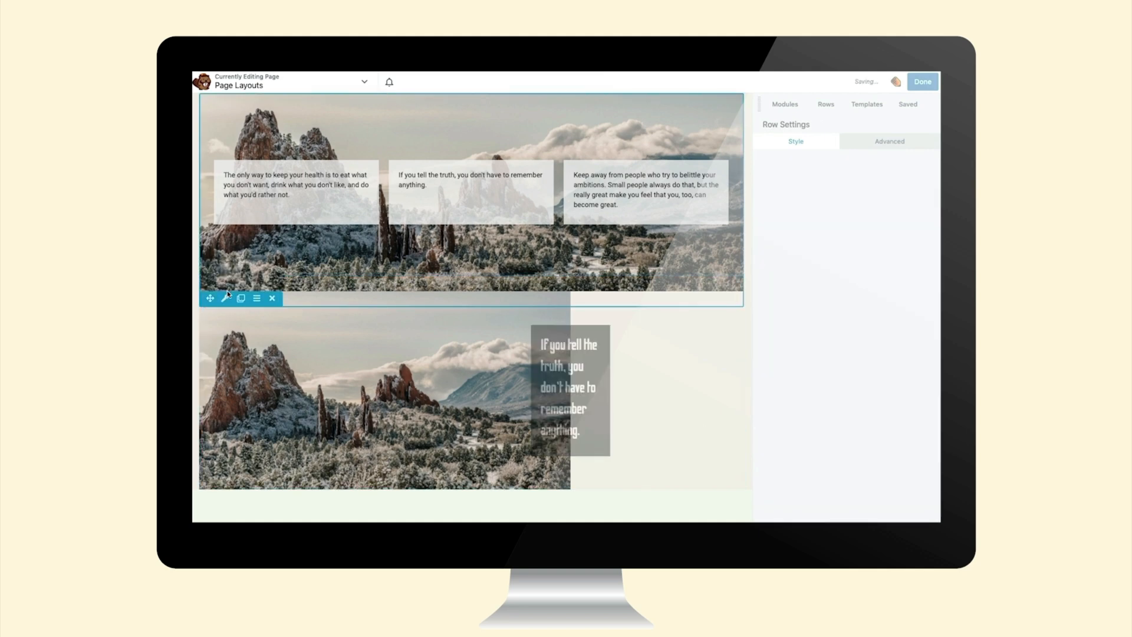
scroll(862, 329, "down", 3)
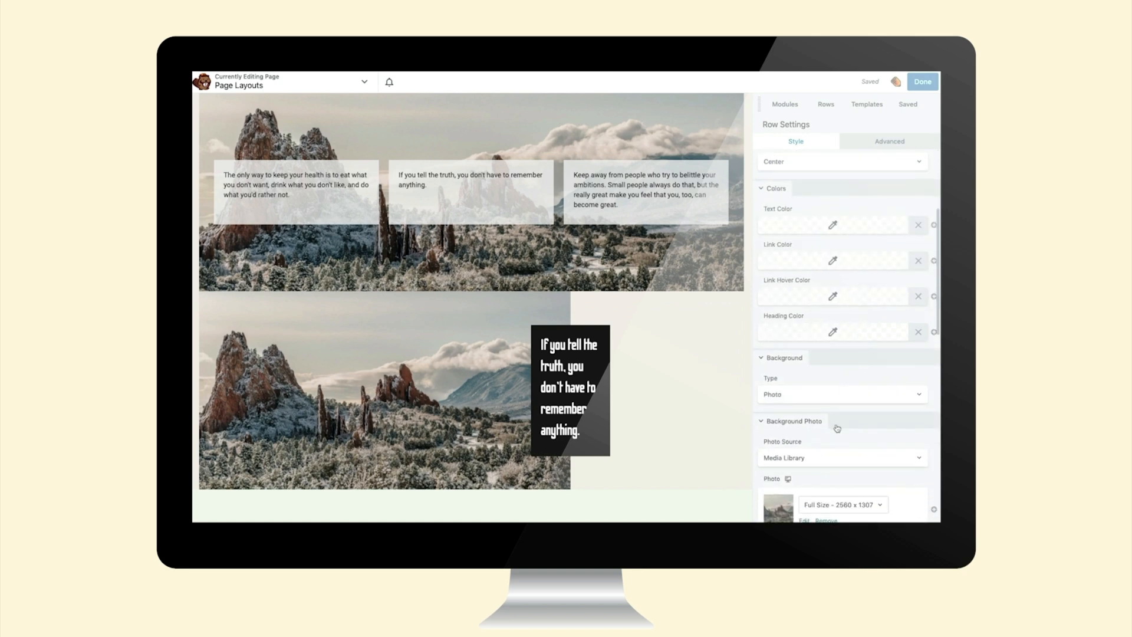
scroll(831, 436, "down", 3)
scroll(824, 452, "down", 5)
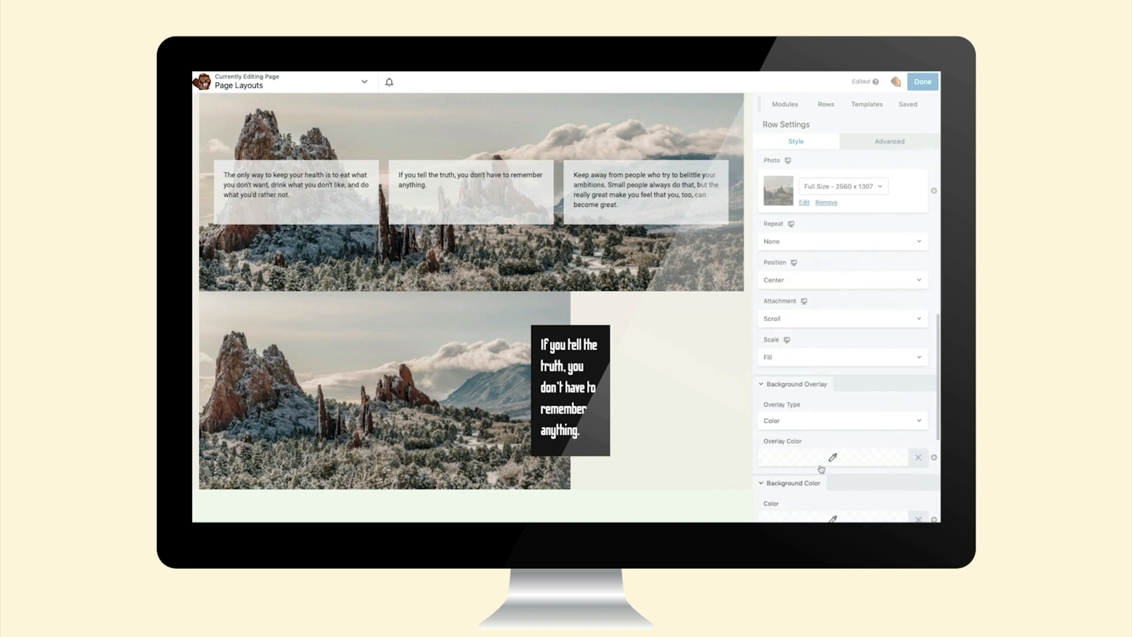
left_click(821, 459)
left_click(852, 378)
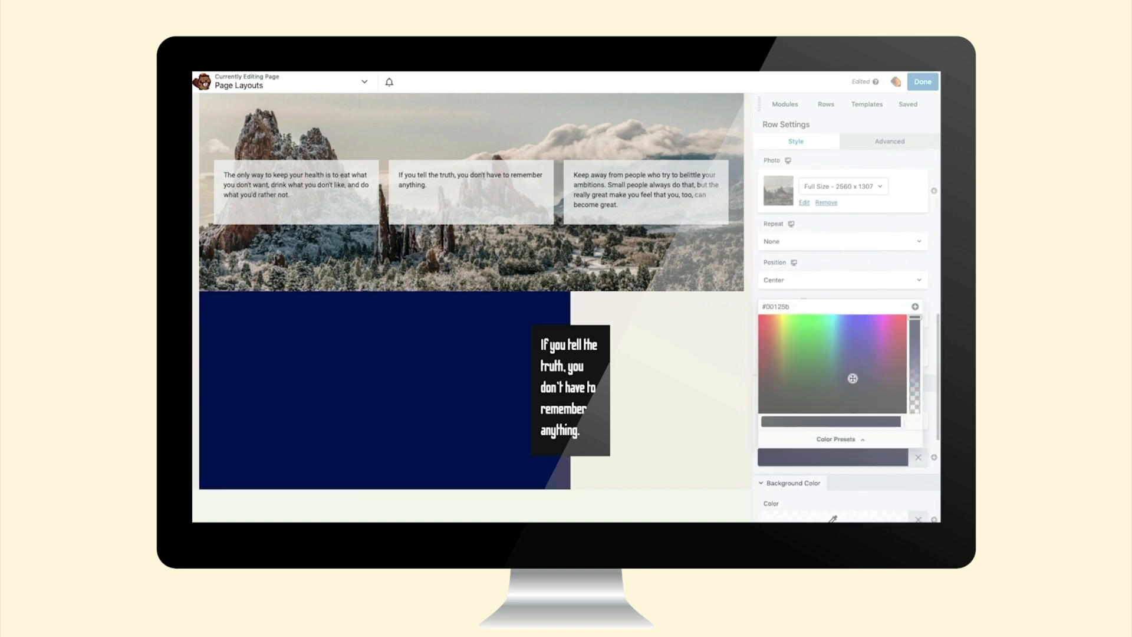
left_click_drag(914, 319, 916, 361)
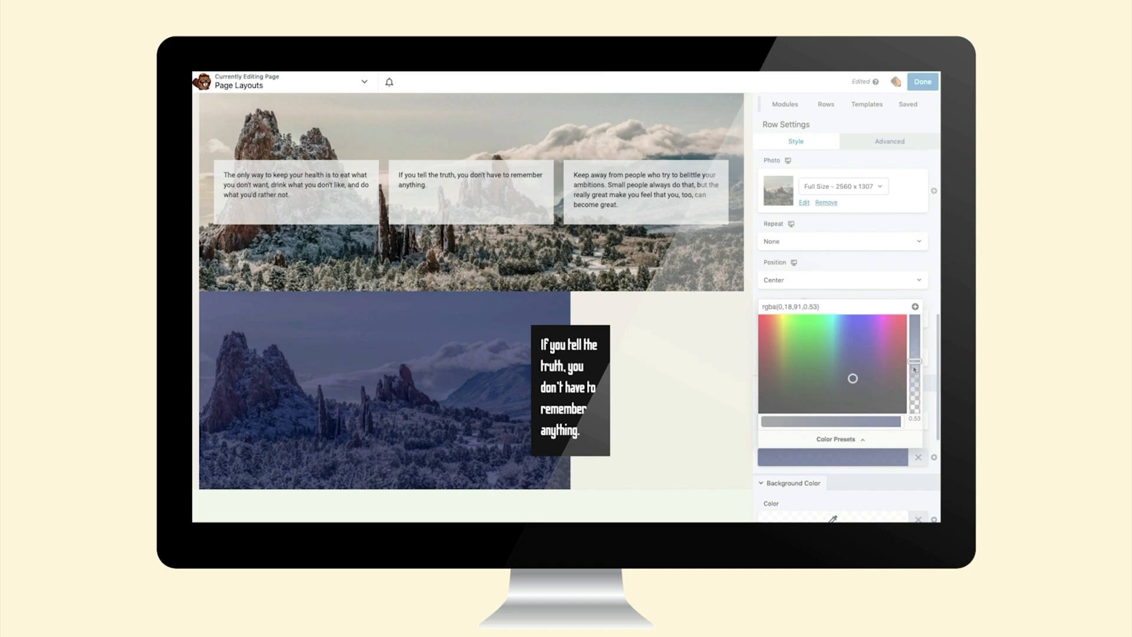
left_click(642, 371)
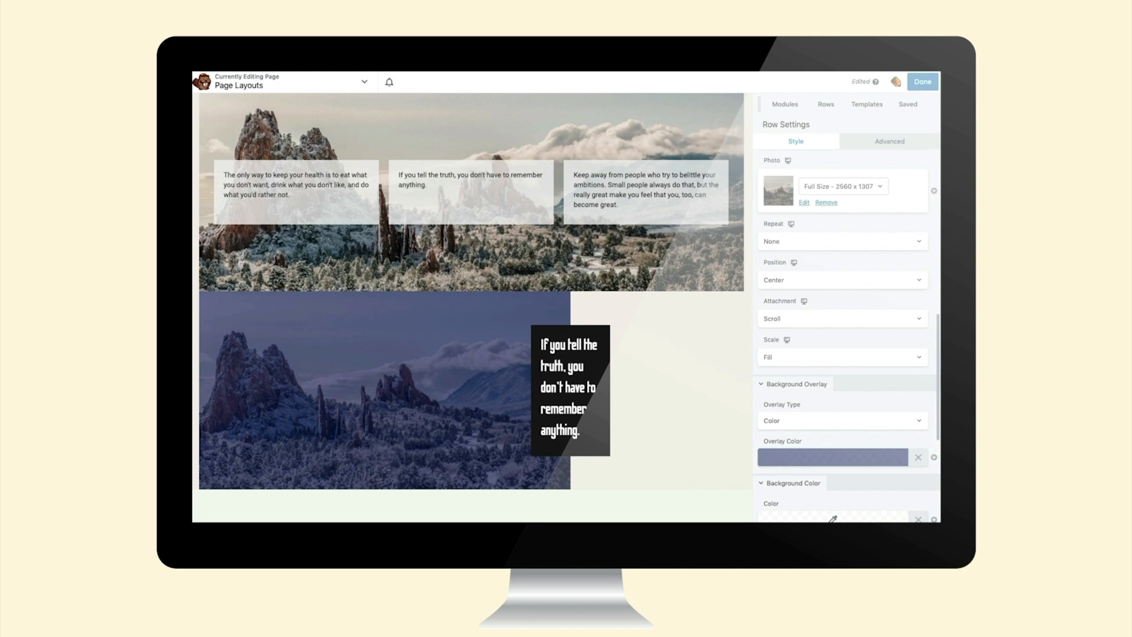
Add a three-column layout beneath the top row's text boxes and open a nested column's settings in a detached panel
left_click_drag(777, 198, 488, 291)
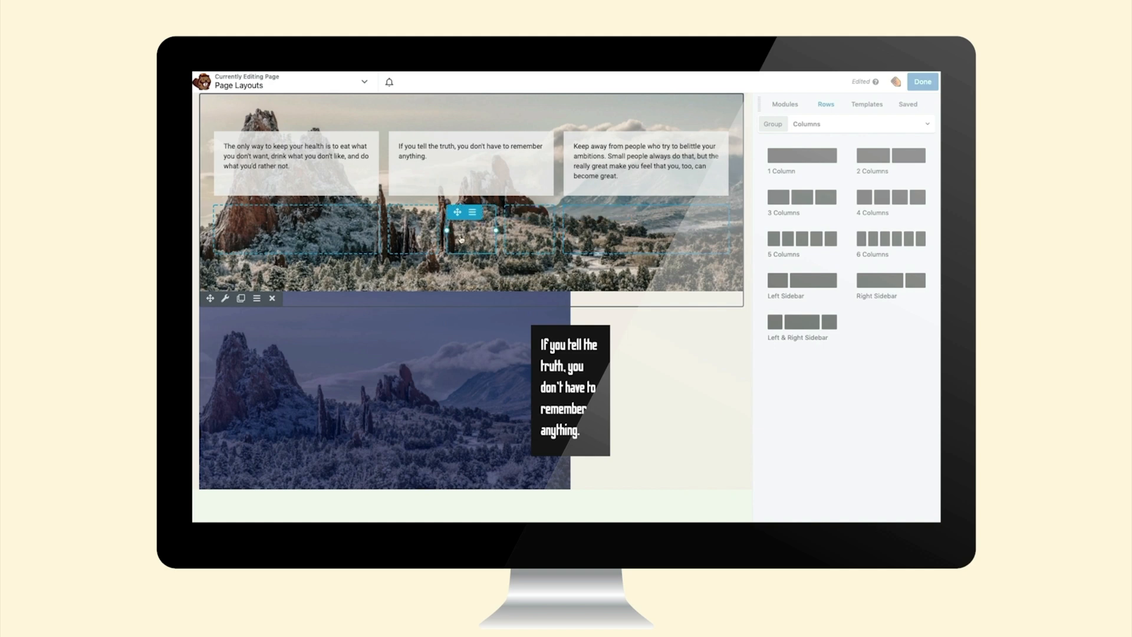
left_click(414, 213)
mouse_move(430, 240)
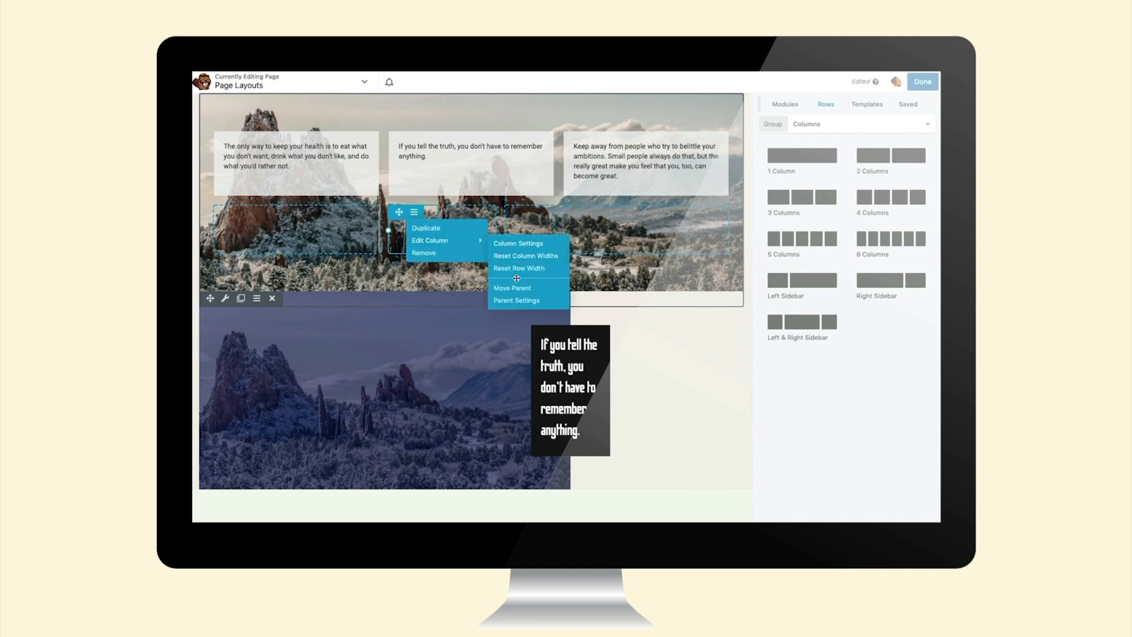
left_click(547, 300)
left_click(529, 244)
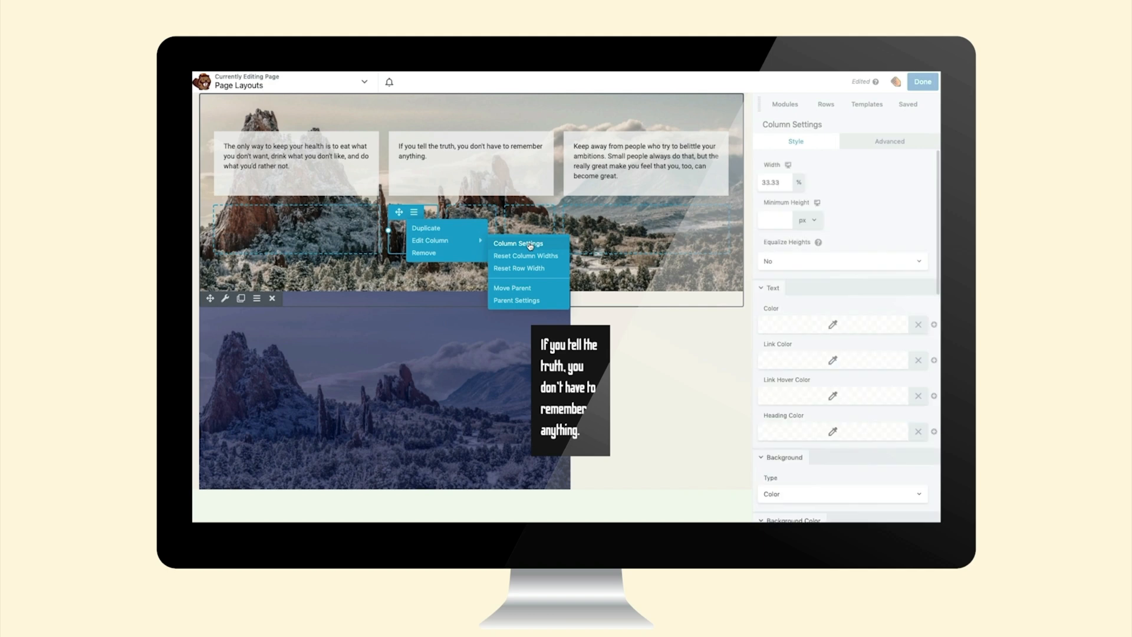
left_click(529, 244)
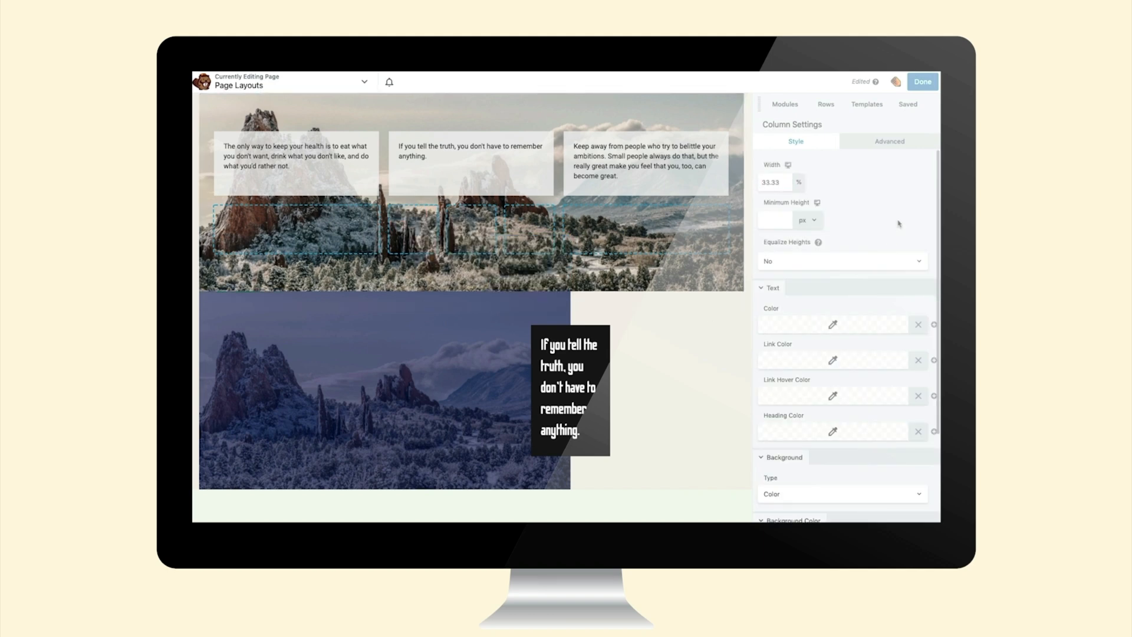
left_click_drag(759, 104, 742, 398)
Try the top row at full width with fixed-width content, and cancel the changes
mouse_move(332, 143)
left_click(319, 297)
mouse_move(769, 148)
left_click(769, 168)
left_click(766, 176)
left_click(800, 209)
left_click(800, 217)
left_click(799, 211)
left_click(801, 202)
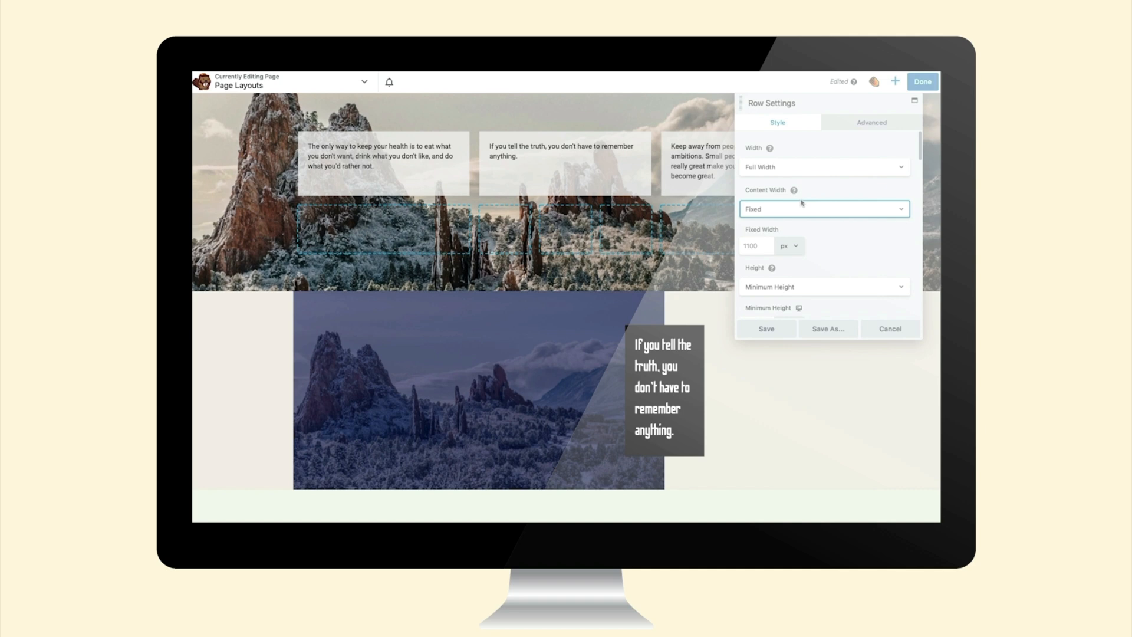
left_click(890, 328)
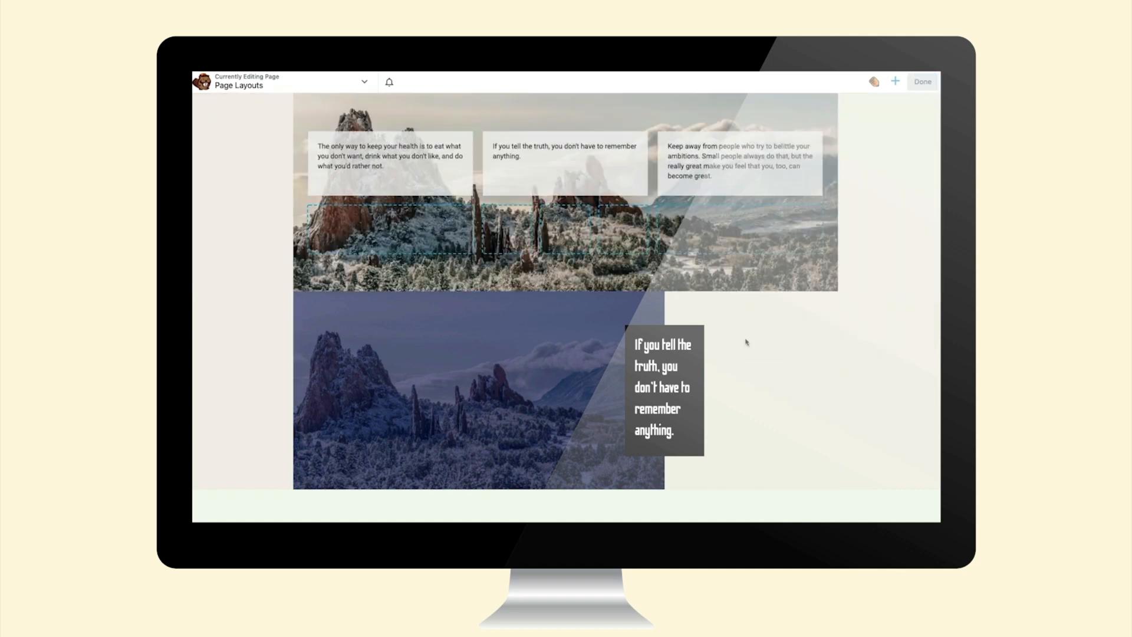
Narrow the first empty column in the top row to about 27.1%, and enter 10% as its width
mouse_move(480, 229)
left_mouse_down()
mouse_move(565, 229)
mouse_move(466, 229)
left_mouse_up()
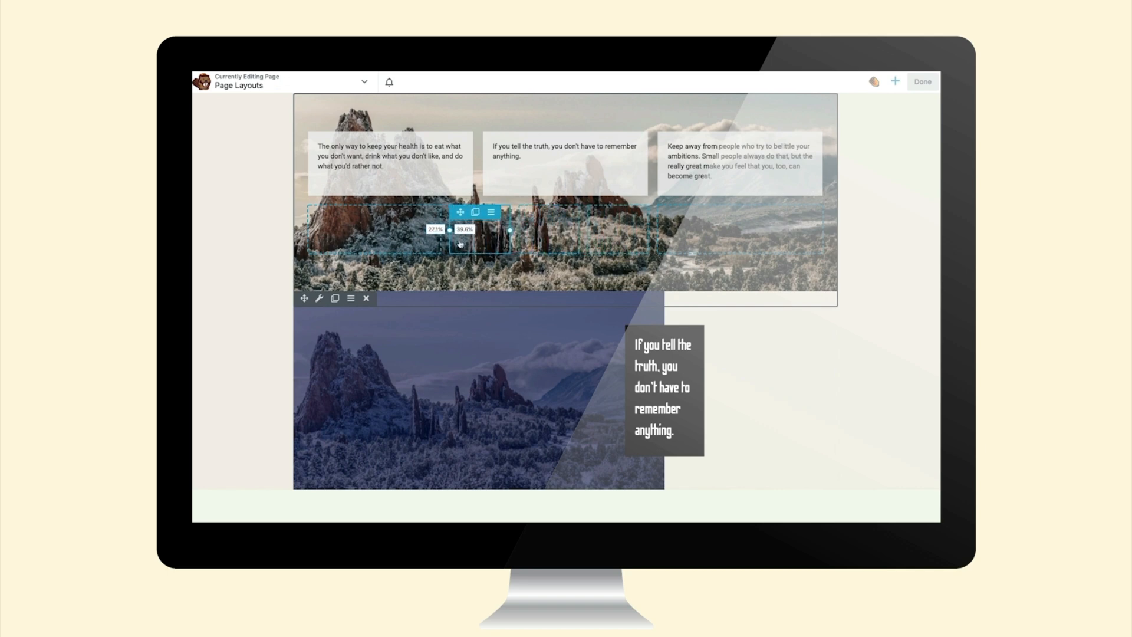
left_click(359, 228)
double_click(769, 164)
type("10")
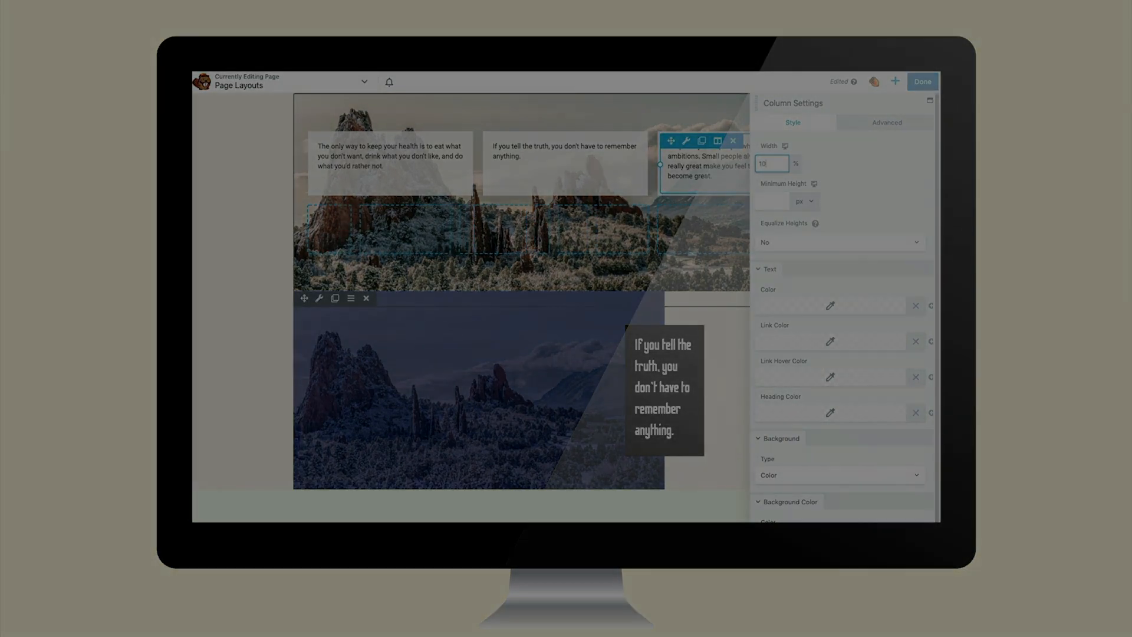
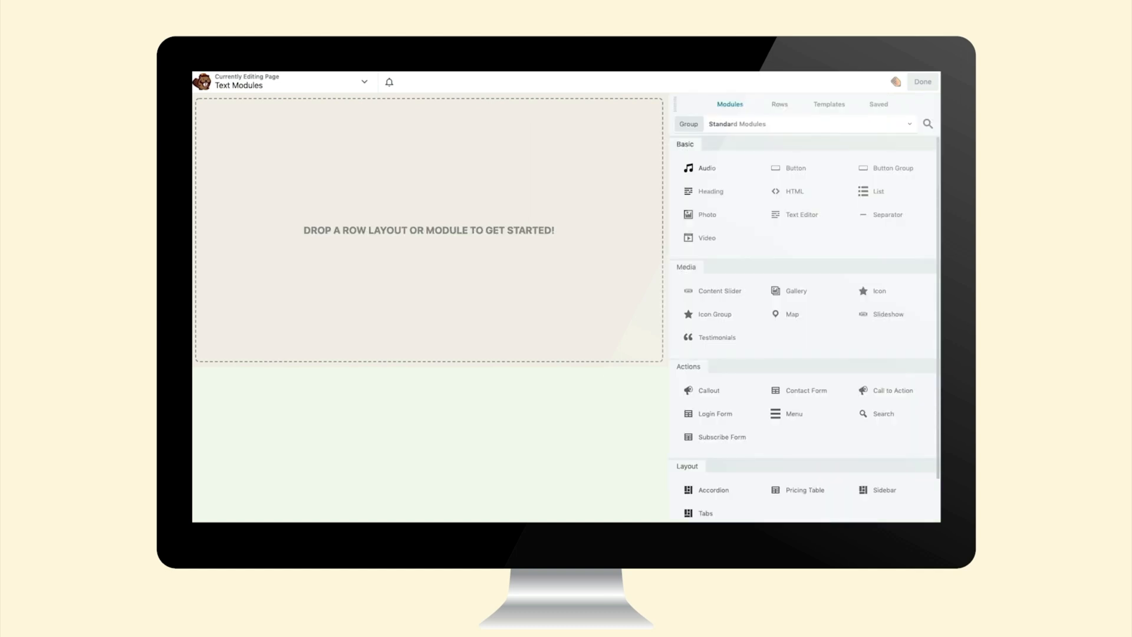
Add a Text Editor module to the Text Modules page and fill it with three paragraphs copied from the Lorem Ipsum generator
left_click_drag(793, 214, 576, 218)
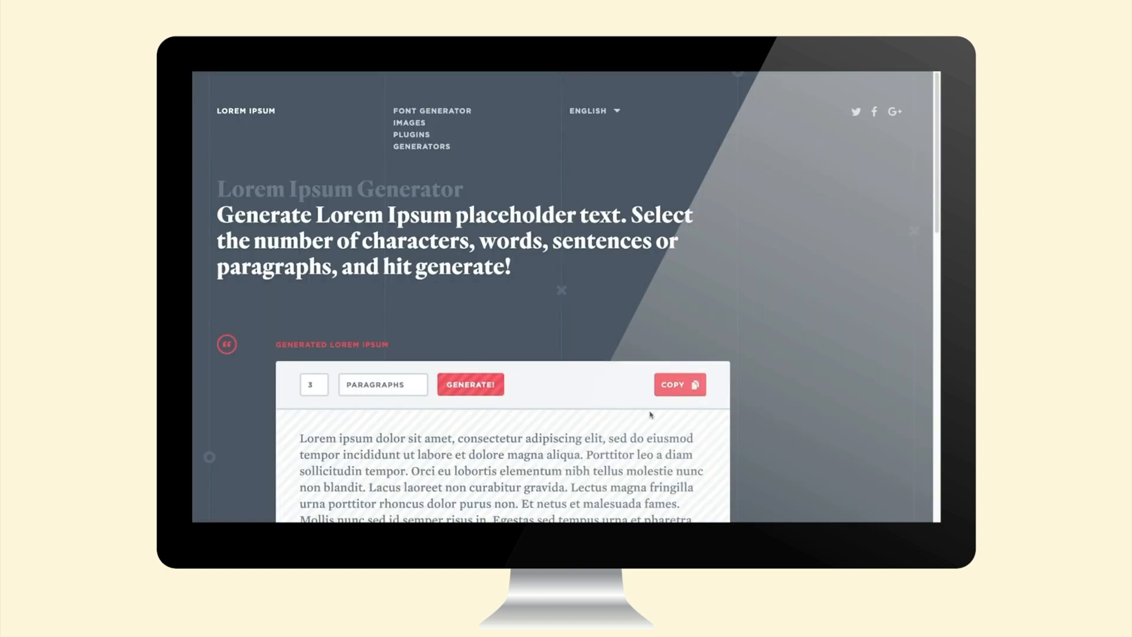
left_click(669, 391)
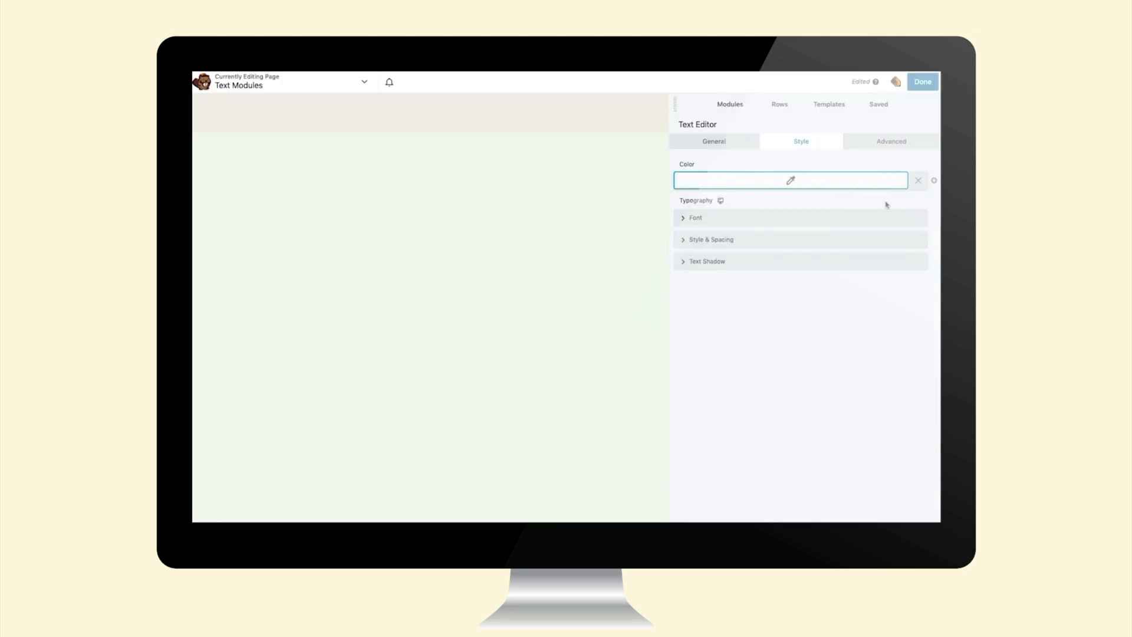
left_click(714, 141)
left_click(743, 273)
key("ctrl+v")
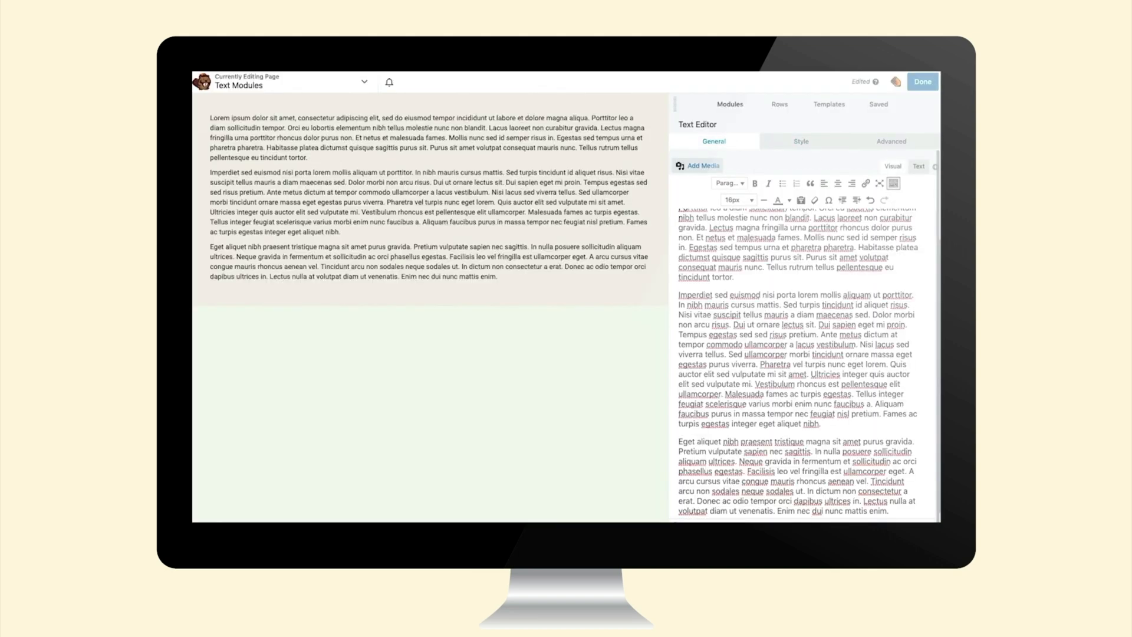
Split "Lorem ipsum dolor" onto its own line above the first paragraph and copy that line above the second paragraph
scroll(744, 246, "up", 1)
left_click(747, 221)
key("Return")
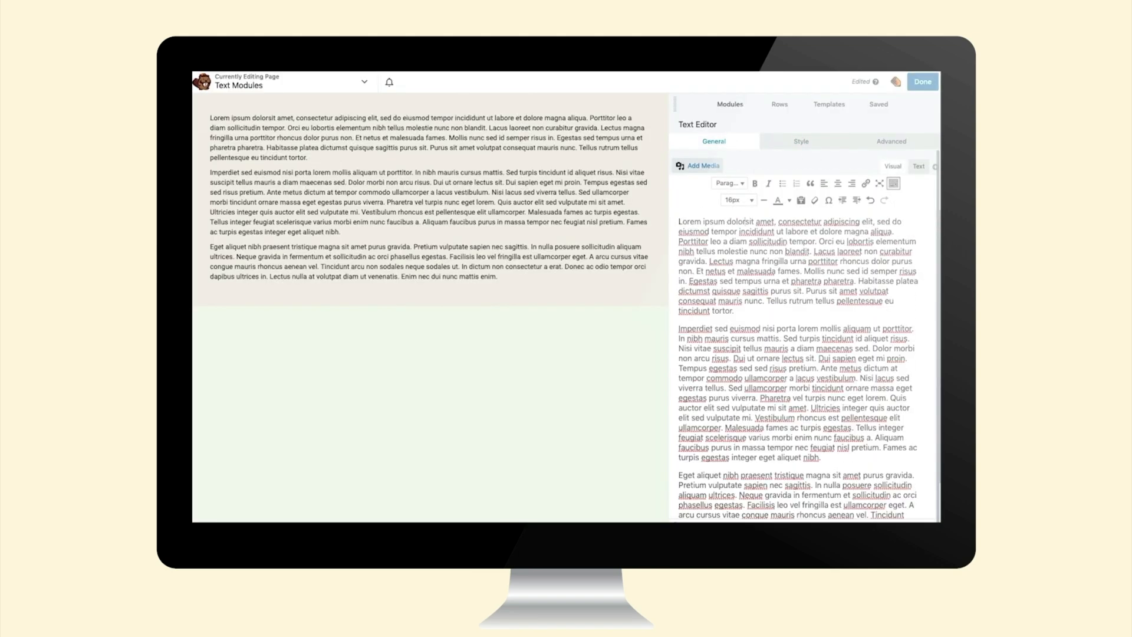
left_click_drag(747, 221, 678, 222)
key("ctrl+c")
left_click(685, 329)
key("ctrl+v")
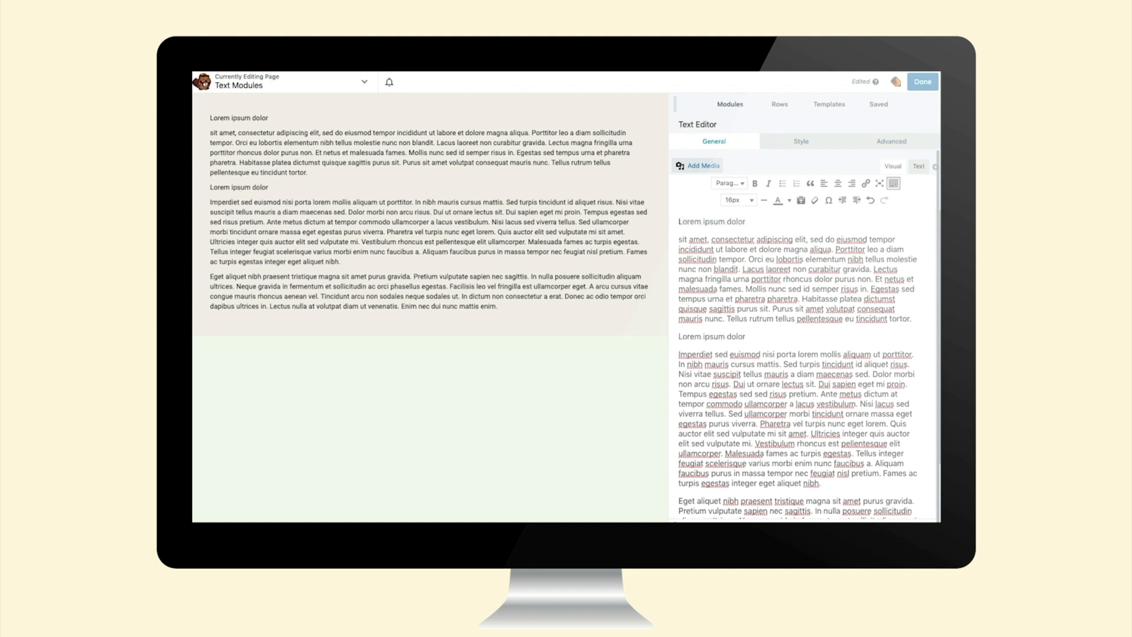
Format the first "Lorem ipsum dolor" line as a heading, trying Heading 1 and settling on Heading 2
left_click_drag(746, 221, 678, 221)
left_click(741, 183)
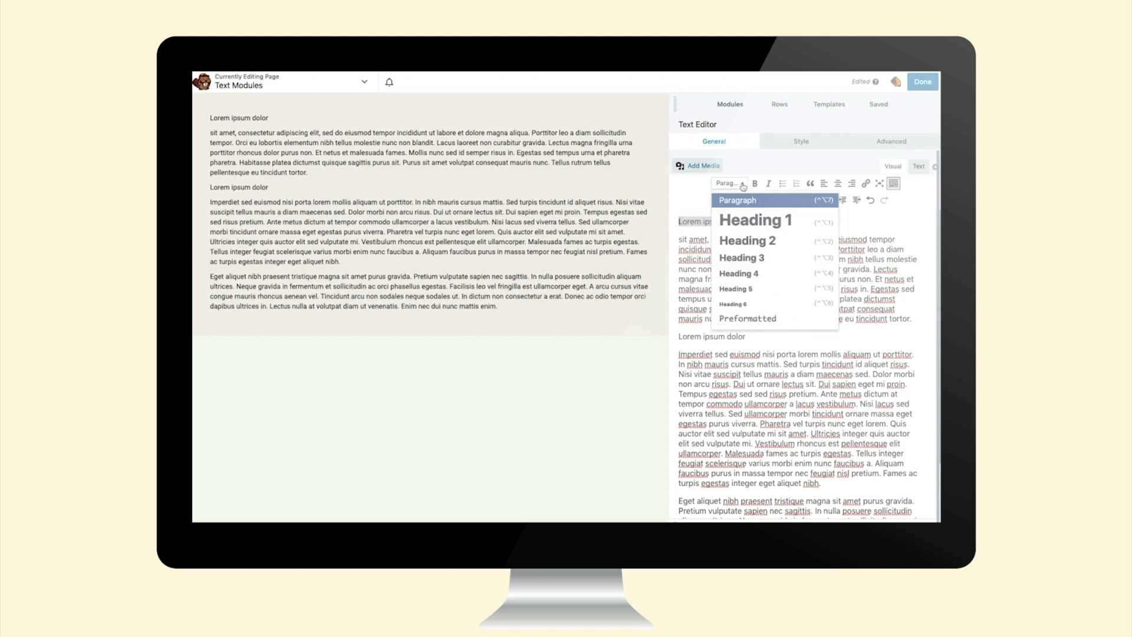
left_click(744, 222)
left_click(744, 183)
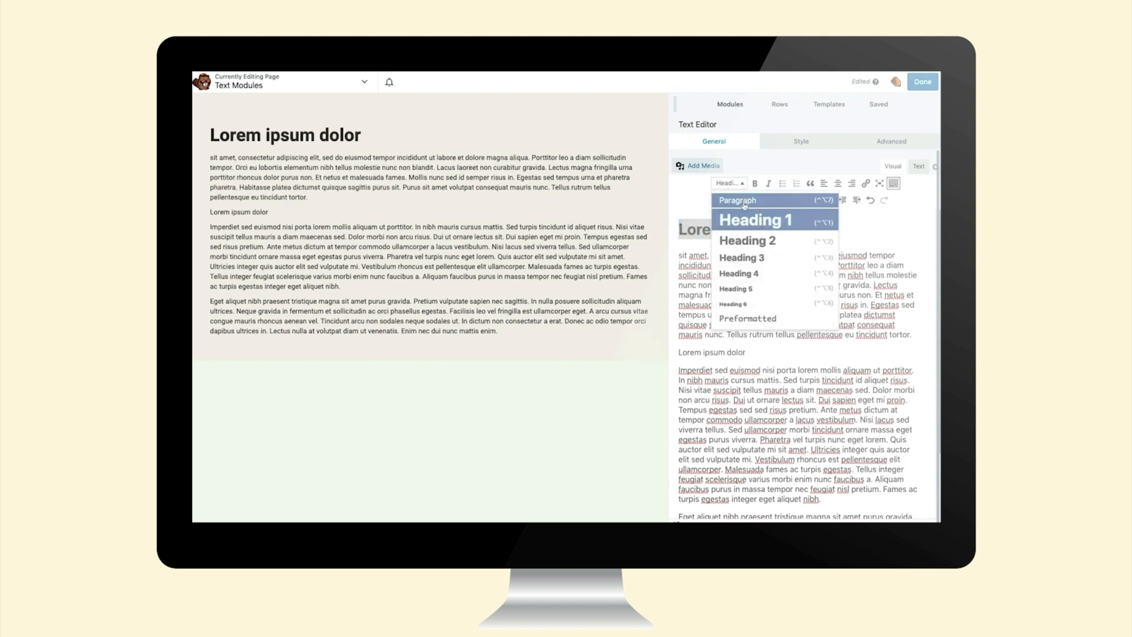
left_click(740, 244)
Format the second "Lorem ipsum dolor" line as Heading 3
left_click_drag(746, 346, 678, 346)
left_click(741, 184)
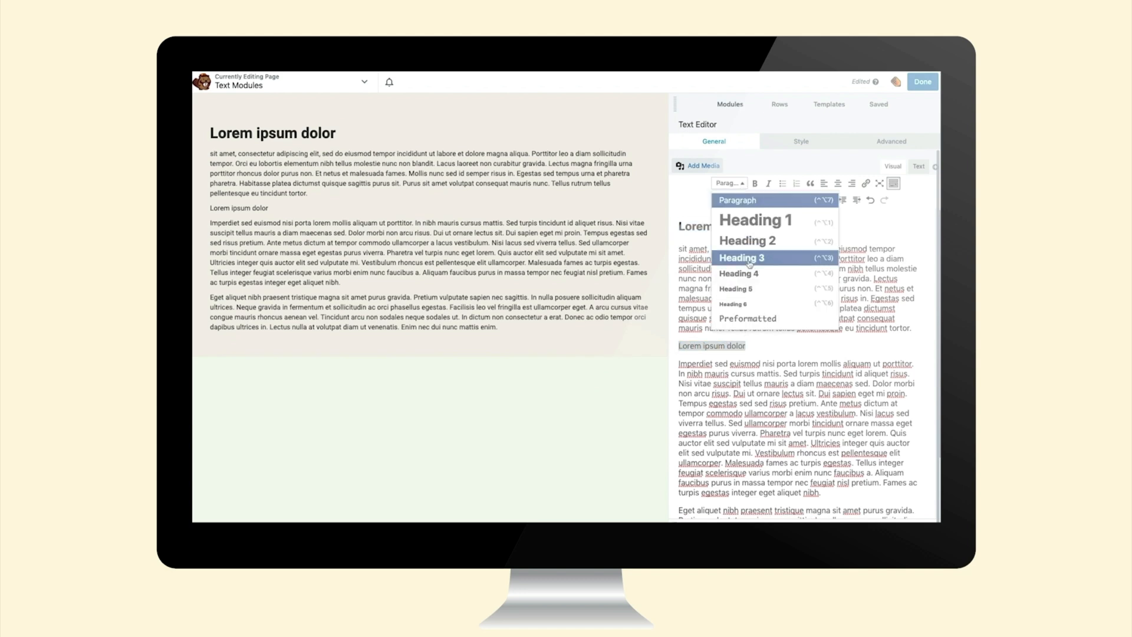
left_click(750, 263)
Make the opening of the first paragraph, through "sollicitudin tempor.", bold and italic
left_click_drag(678, 249, 734, 337)
left_click(754, 183)
left_click(768, 184)
Give the rest of the first paragraph, from "Orci eu lobortis" onward, a custom dark blue text color
left_click(788, 201)
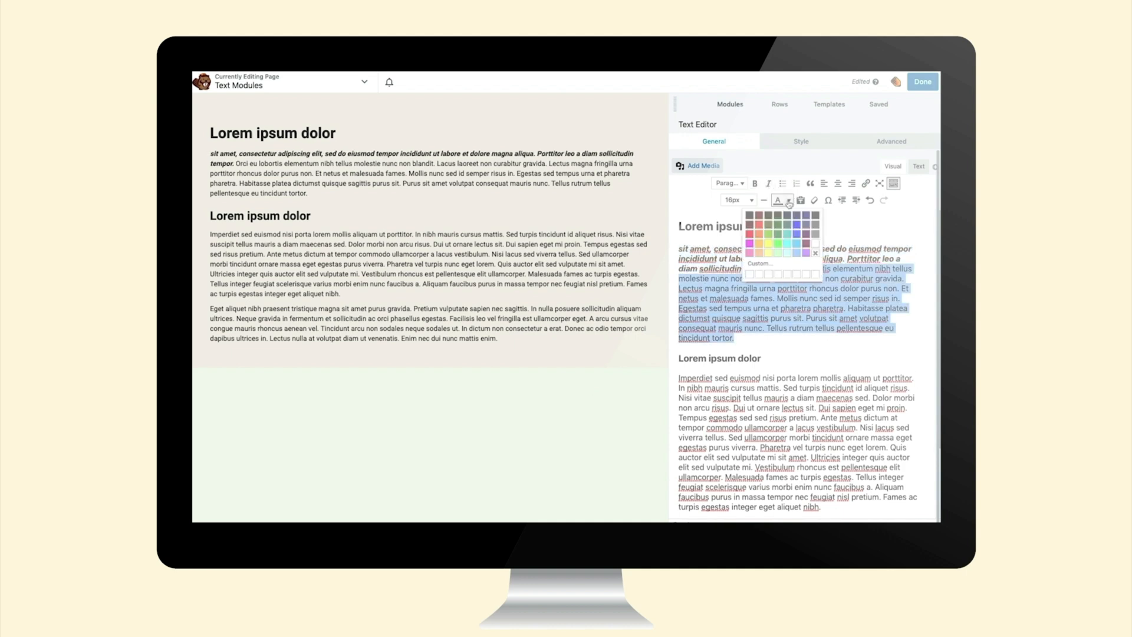
left_click(757, 263)
left_click(533, 306)
left_click(603, 378)
Set the font size of the whole first paragraph to 30px
left_click(765, 342)
left_click_drag(764, 343, 678, 248)
left_click(751, 200)
left_click(749, 364)
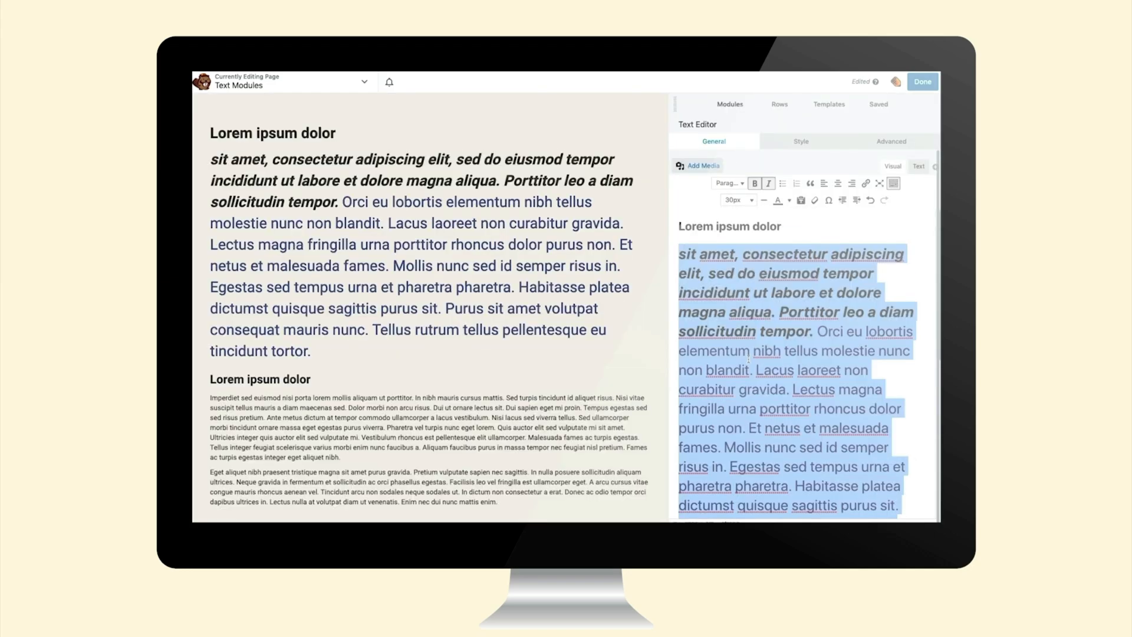
left_click(760, 227)
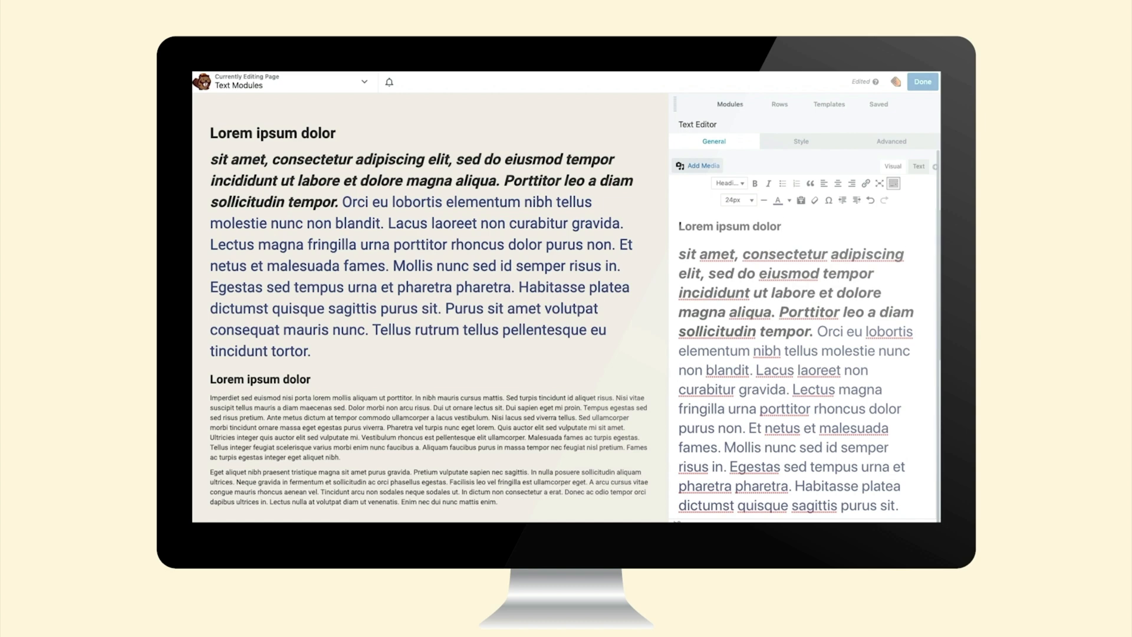
Center the paragraph starting "Imperdiet sed euismod" after trying other alignments, and format it as a blockquote
scroll(907, 338, "down", 5)
left_click(908, 347)
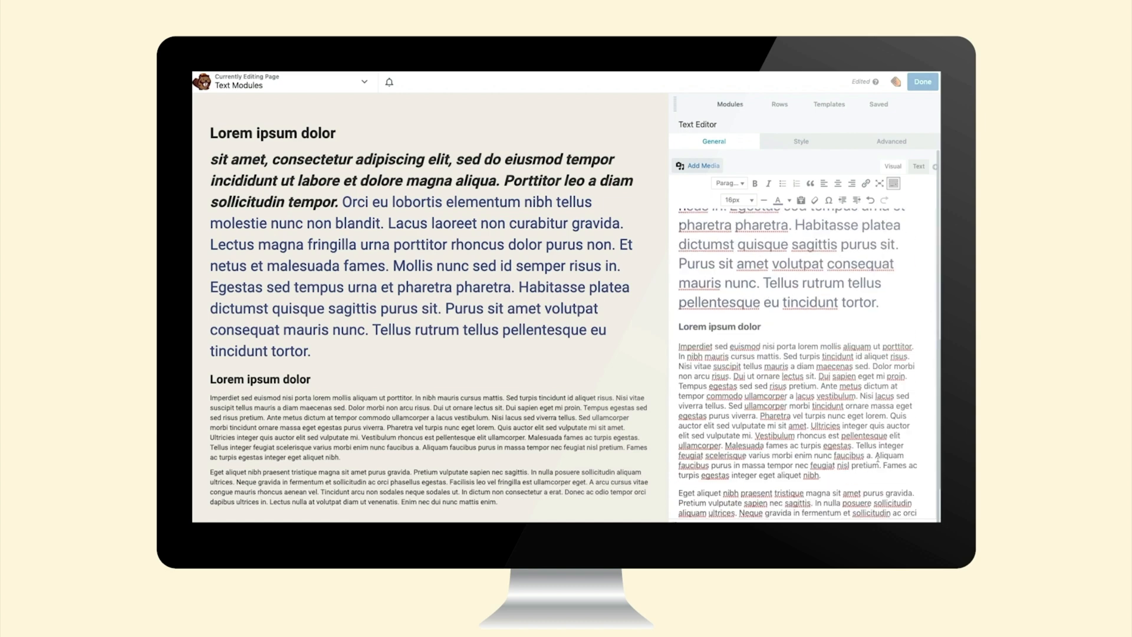
left_click_drag(821, 476, 678, 346)
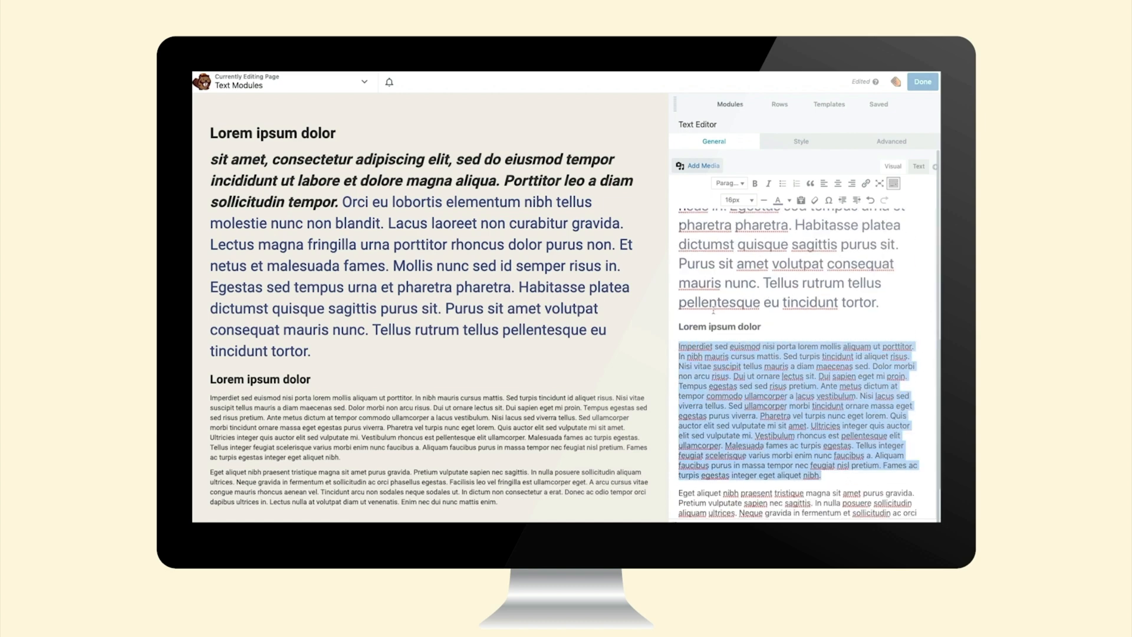
left_click(851, 184)
left_click(823, 184)
left_click(837, 184)
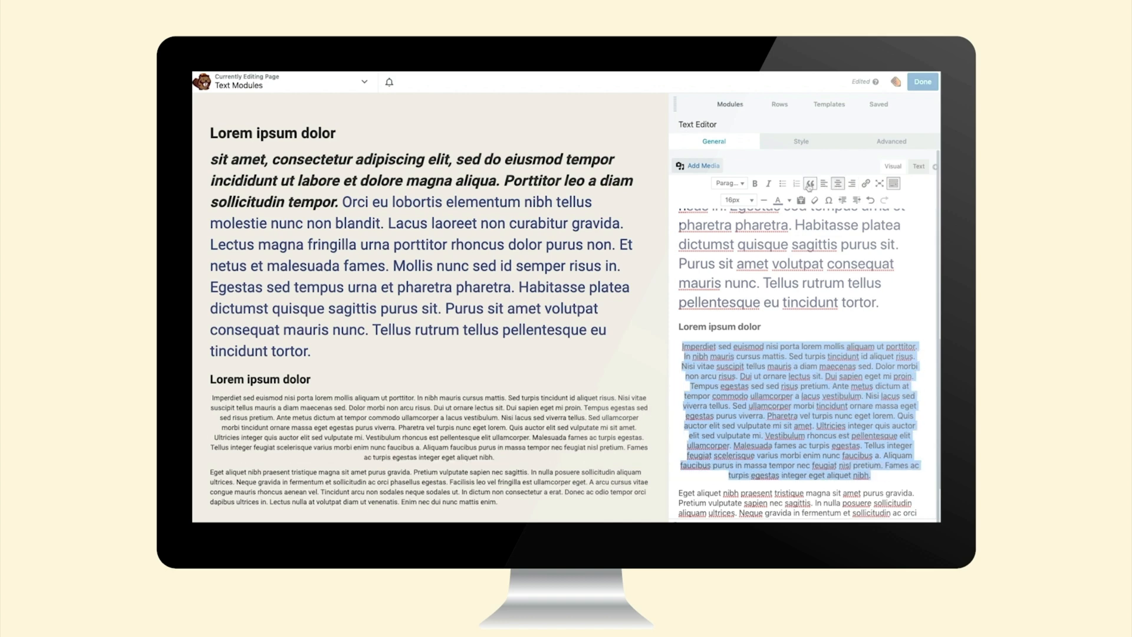
left_click(810, 184)
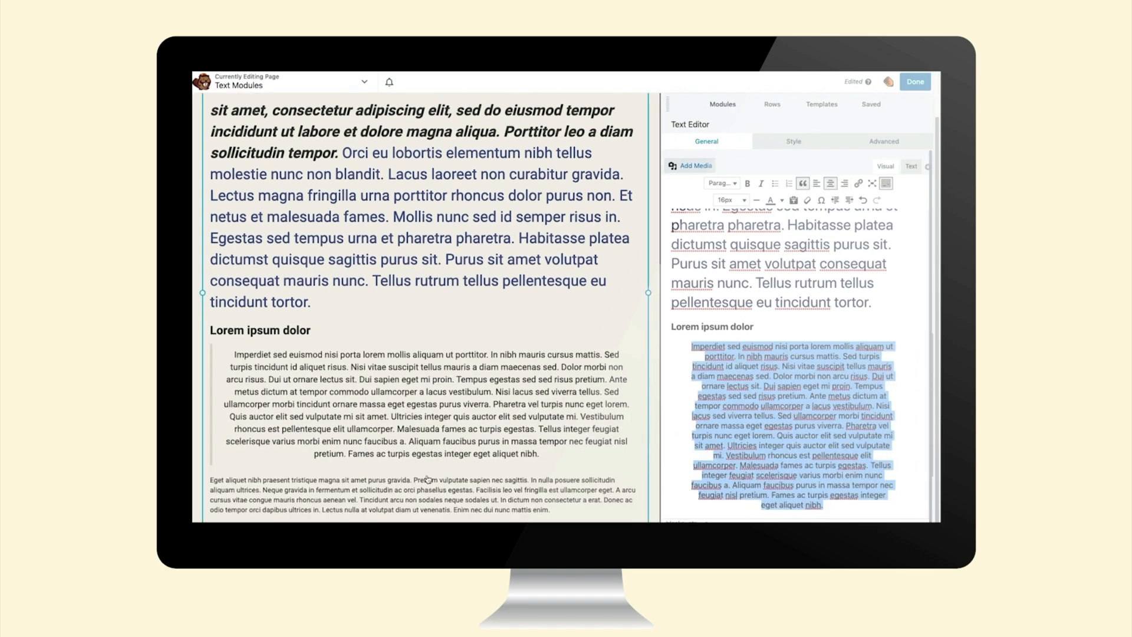
left_click(883, 503)
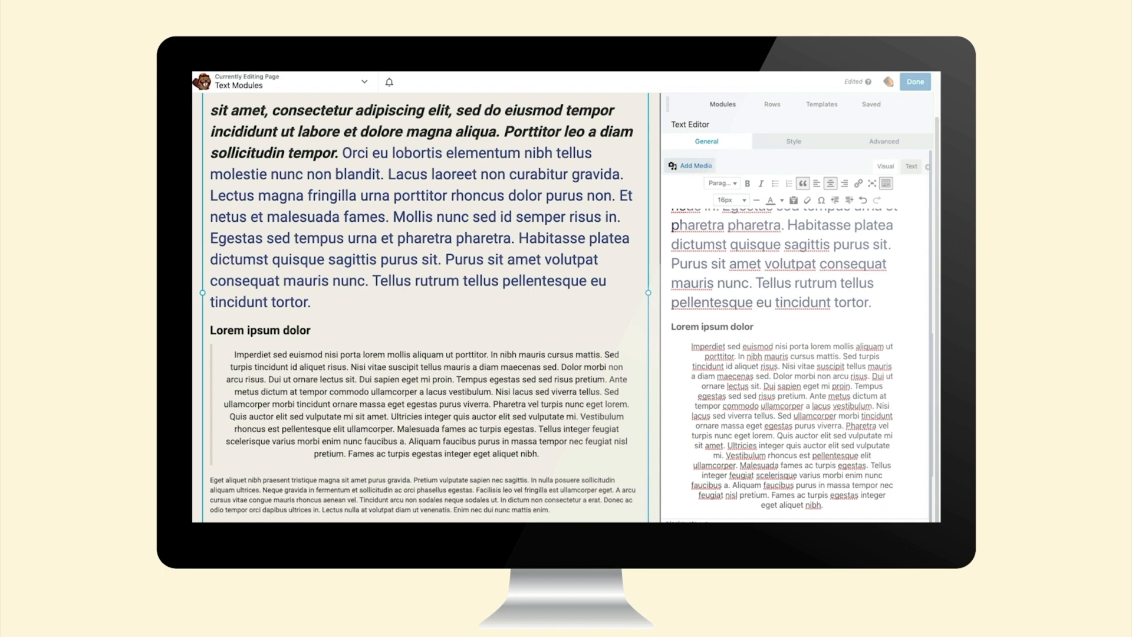
left_click_drag(691, 346, 736, 356)
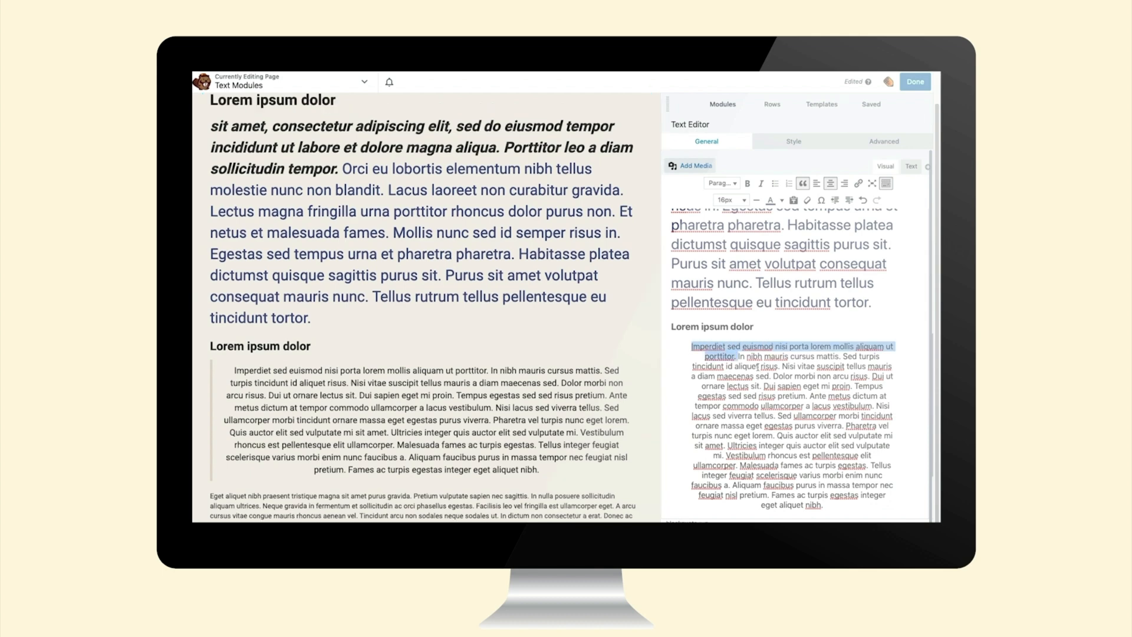
left_click(857, 183)
key("super+v")
left_click(859, 375)
left_click(820, 375)
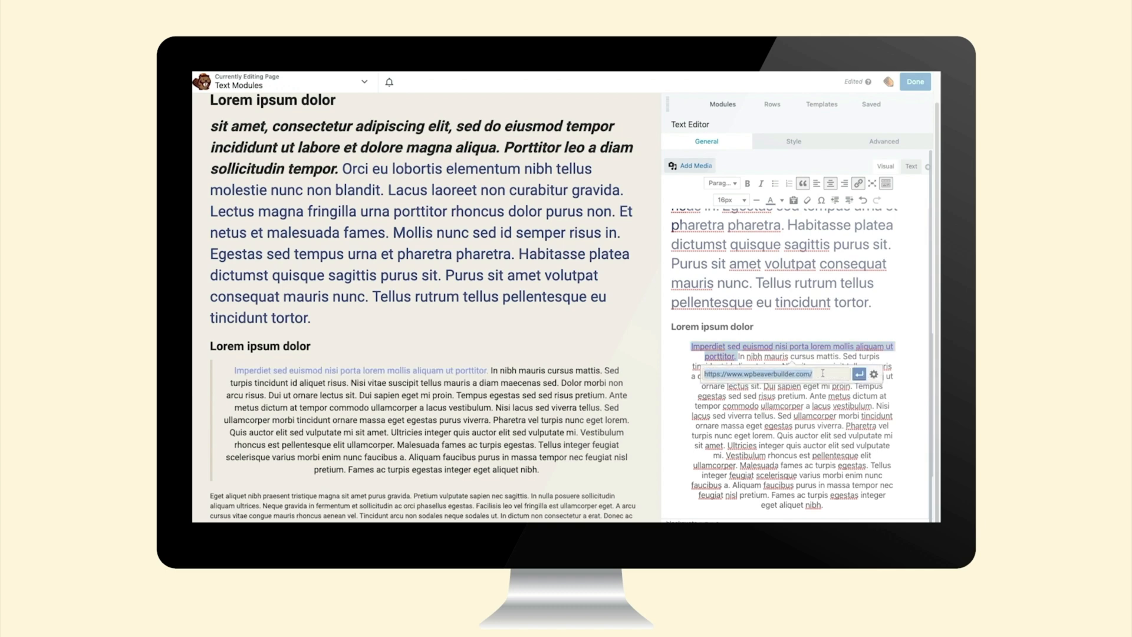
left_click(873, 375)
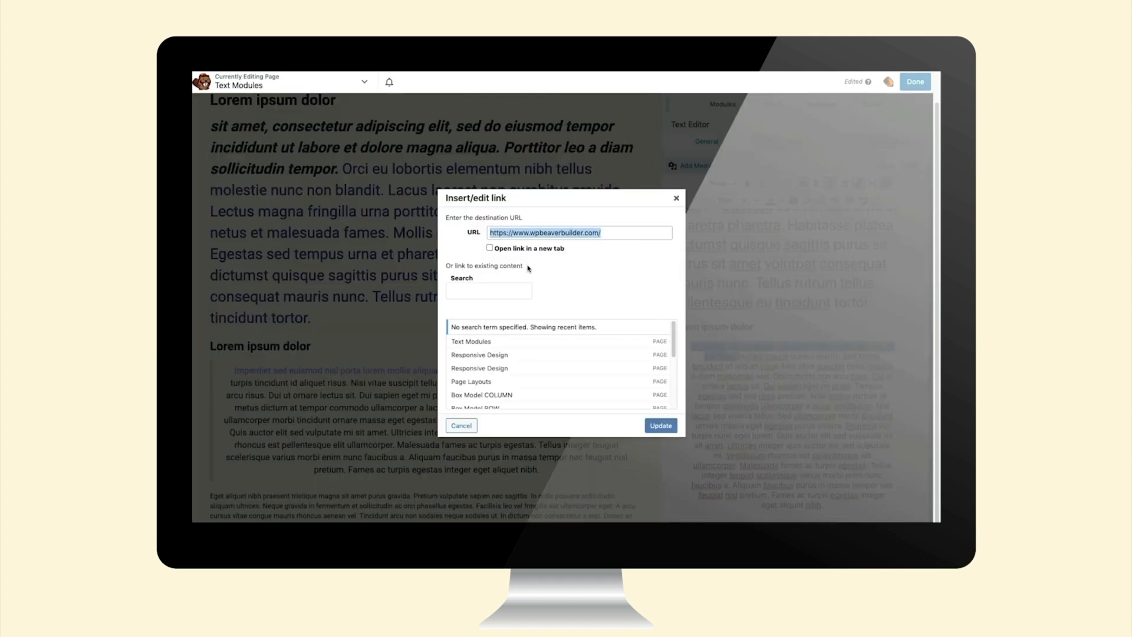
left_click(490, 248)
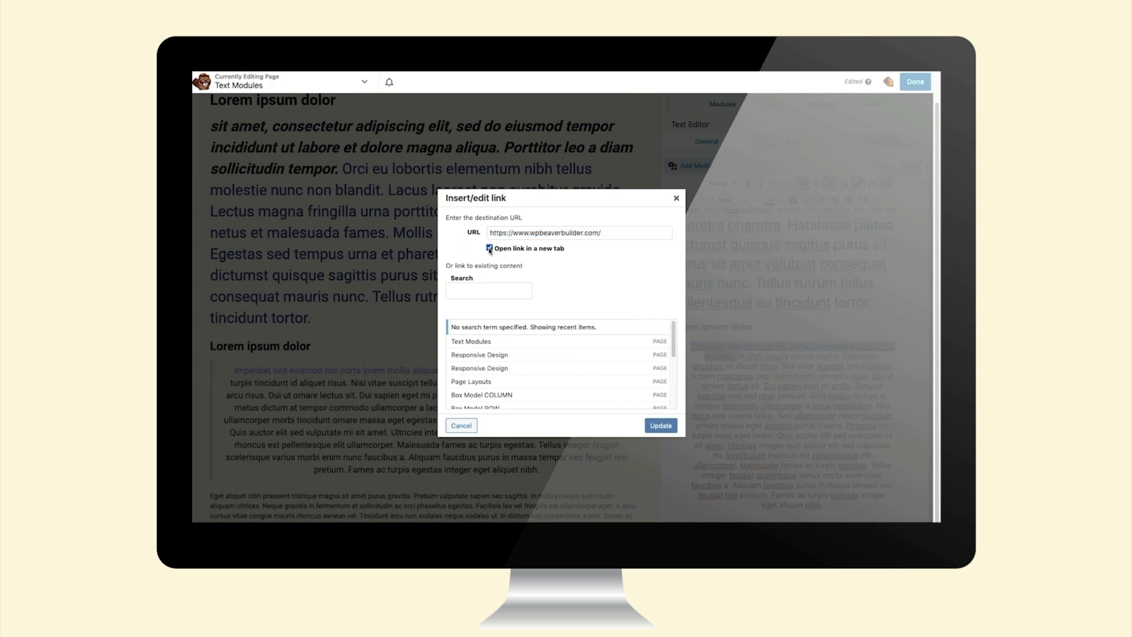
left_click(660, 425)
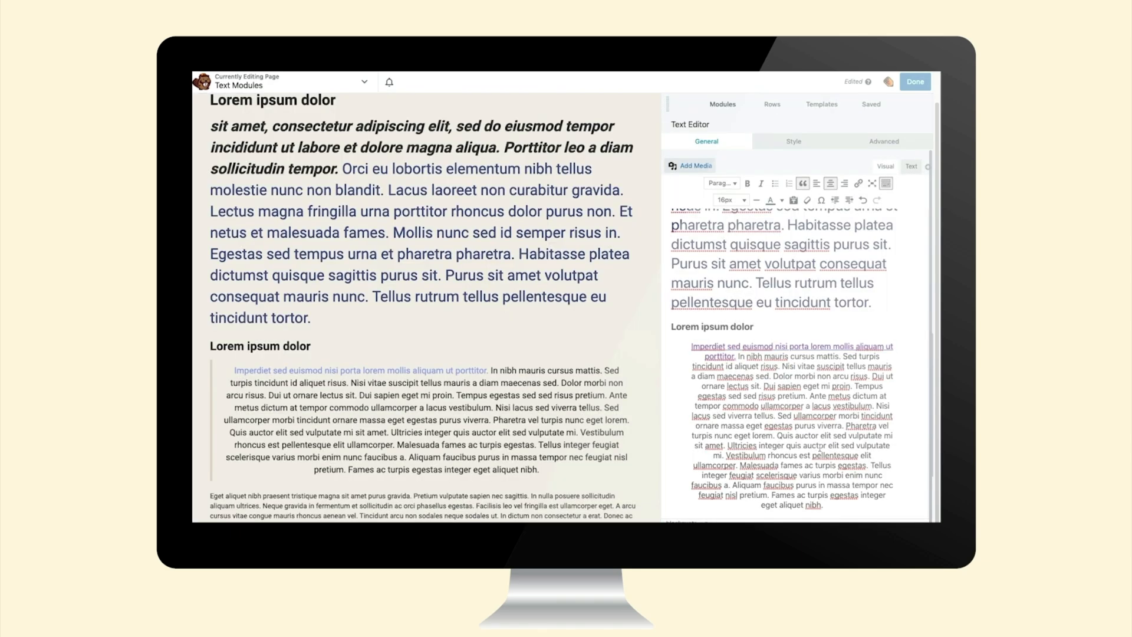
Hide and restore the text editor's second row of formatting tools
key("ctrl+Home")
left_click(886, 184)
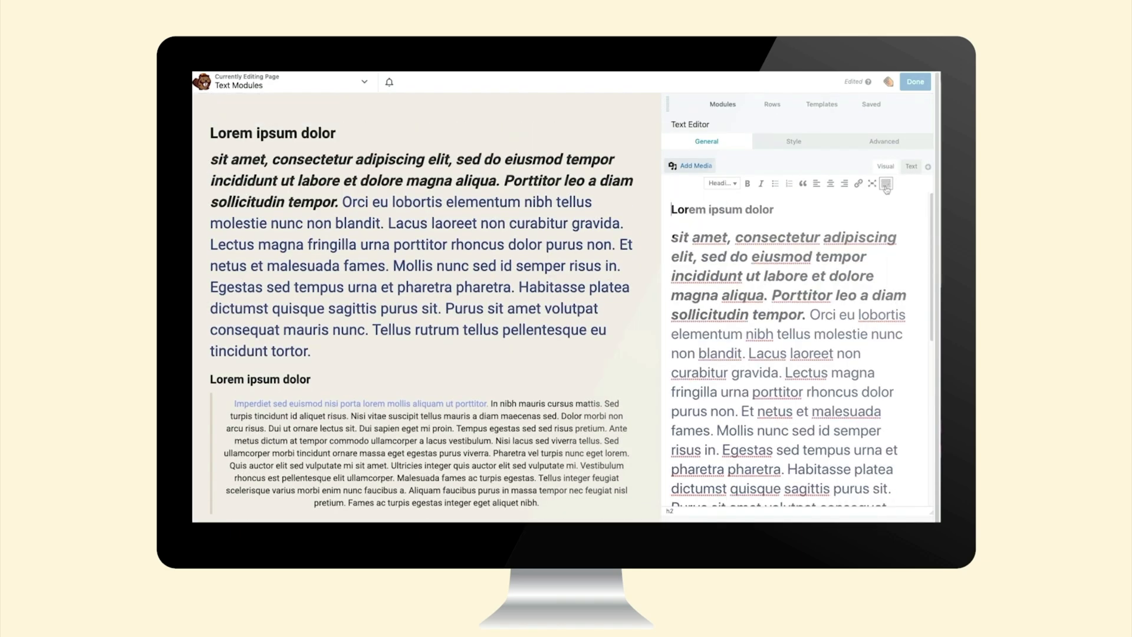
left_click(885, 185)
left_click(885, 185)
left_click(887, 184)
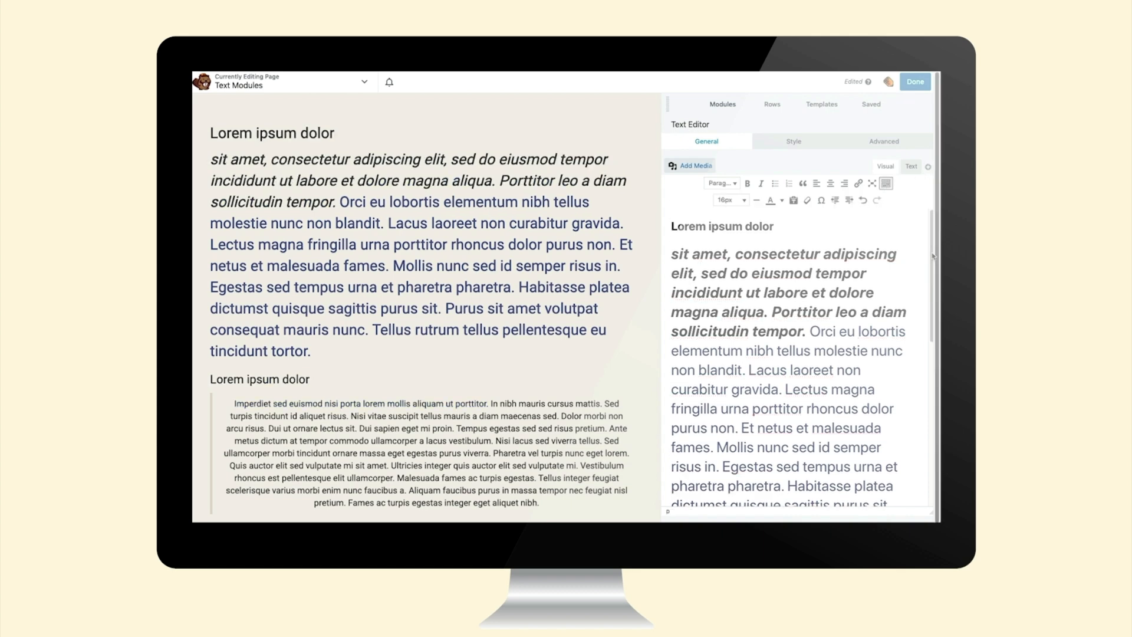
Insert three separate "hello" lines in Paragraph format above the first "Lorem ipsum dolor" heading
left_click(672, 227)
key("Return")
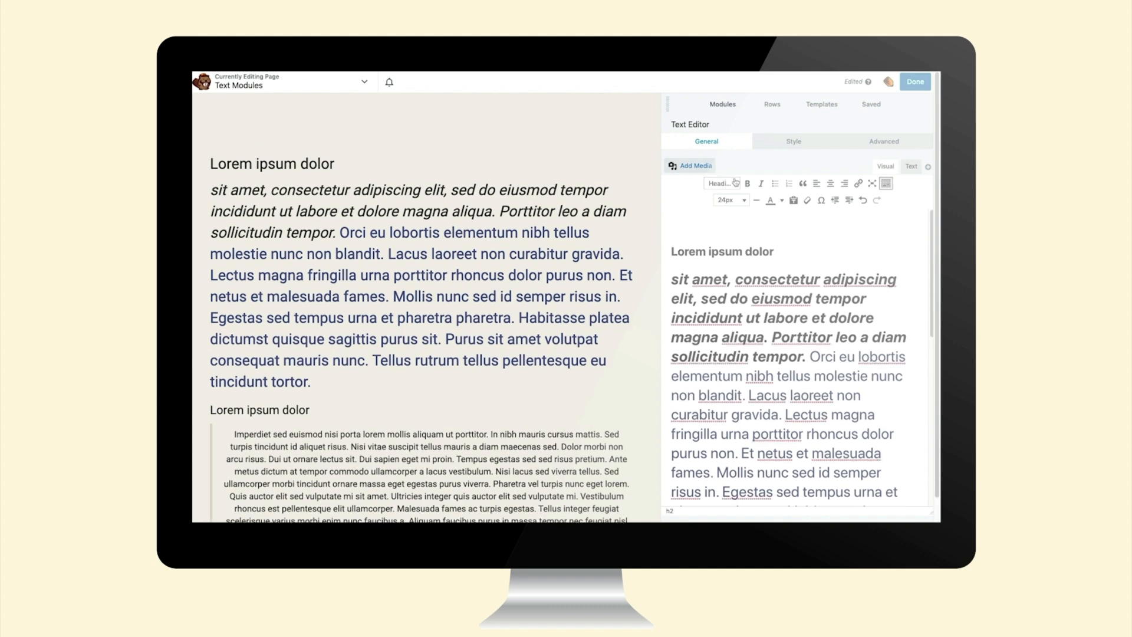
left_click(722, 182)
left_click(725, 201)
type("hello")
key("Return")
type("he")
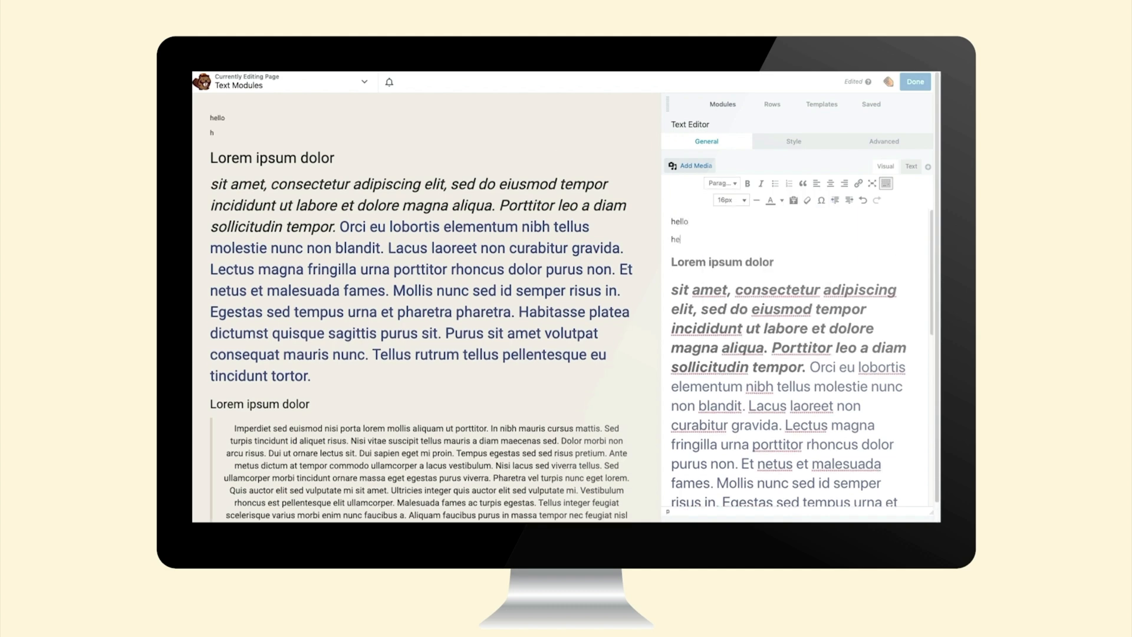
type("llo")
key("Return")
type("hello")
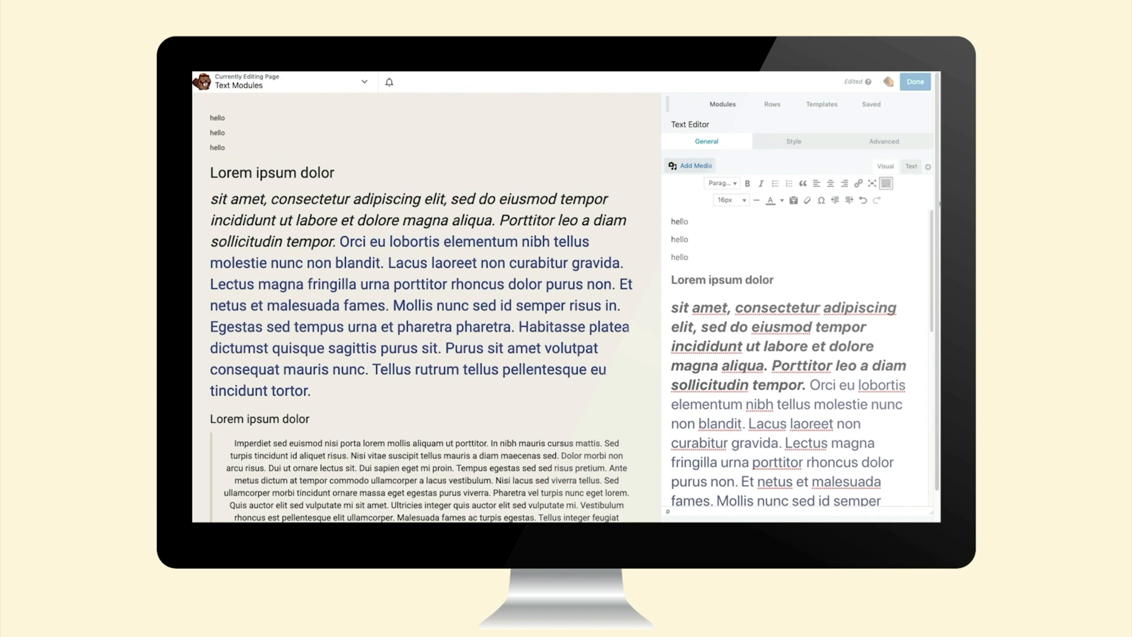
Add three single-spaced "hello" lines below the existing ones in the HTML text view, and delete all the "hello" lines
left_click(911, 166)
left_click(690, 238)
key("Return")
key("Return")
key("Return")
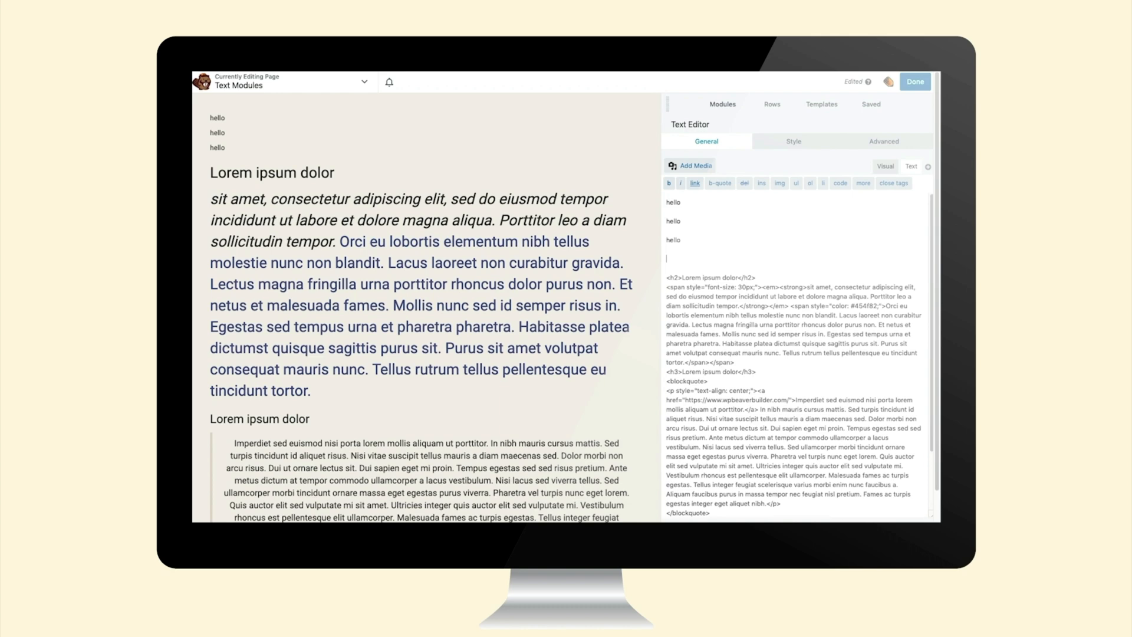
type("hello")
key("Return")
type("hello")
key("Return")
type("hellop")
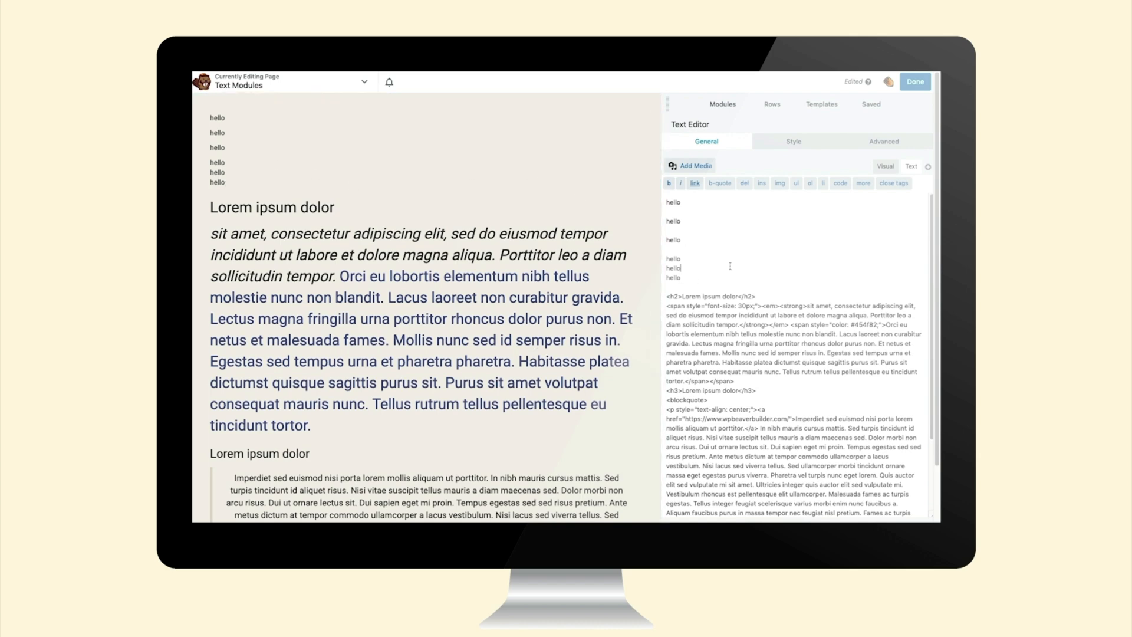
left_click_drag(670, 221, 695, 305)
key("BackSpace")
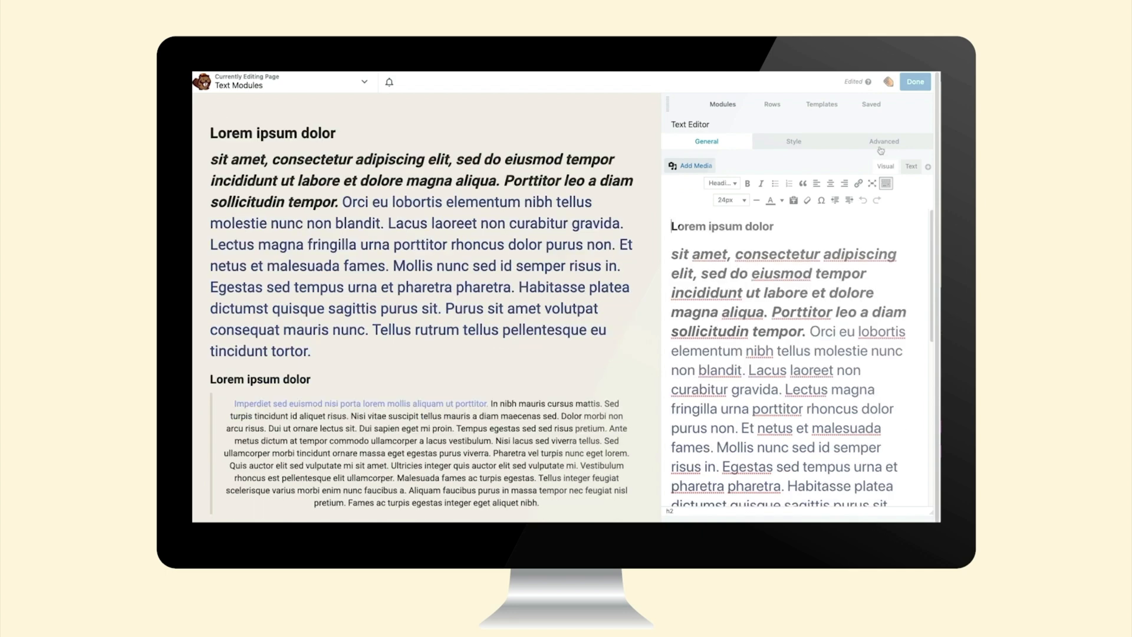
Try green #20b200 as the Text Editor module's overall text color, and clear it again
left_click(798, 142)
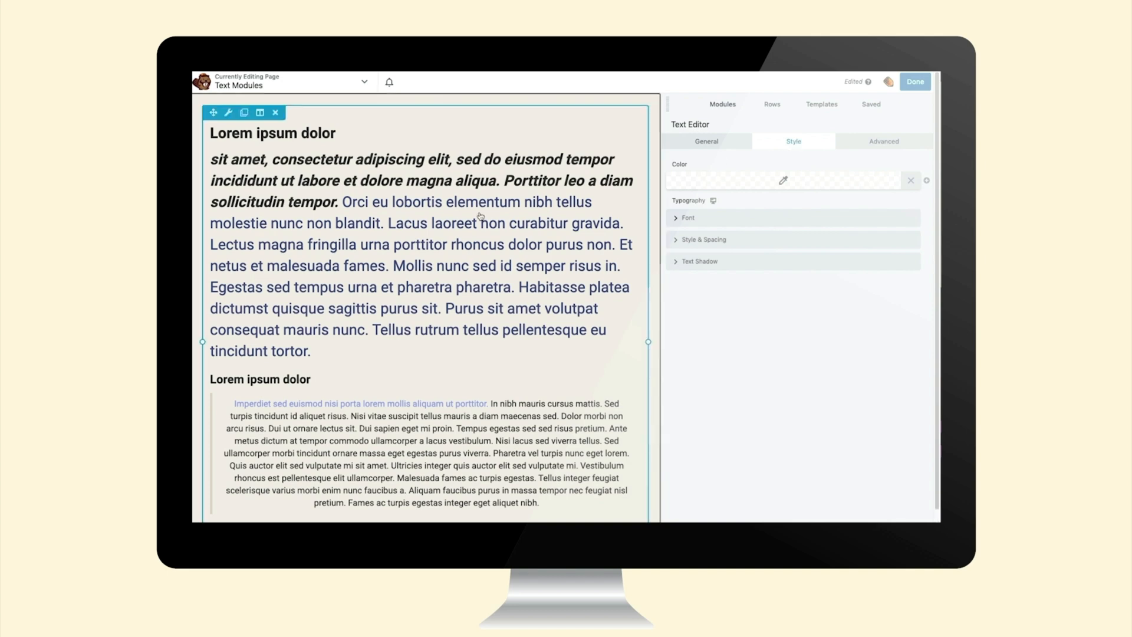
left_click(721, 178)
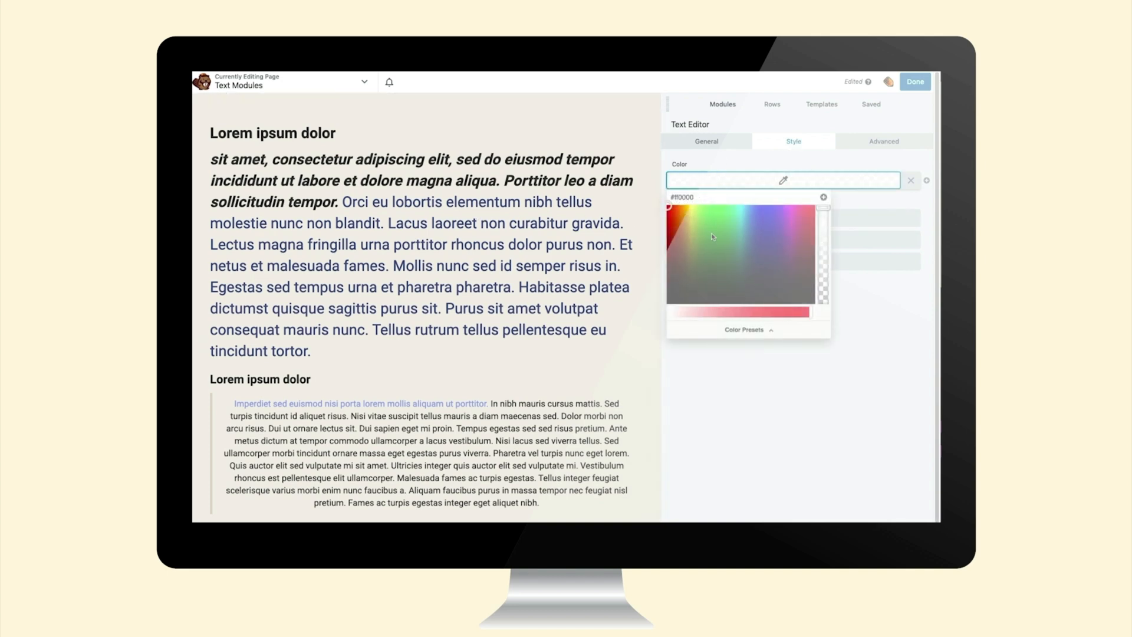
left_click(712, 235)
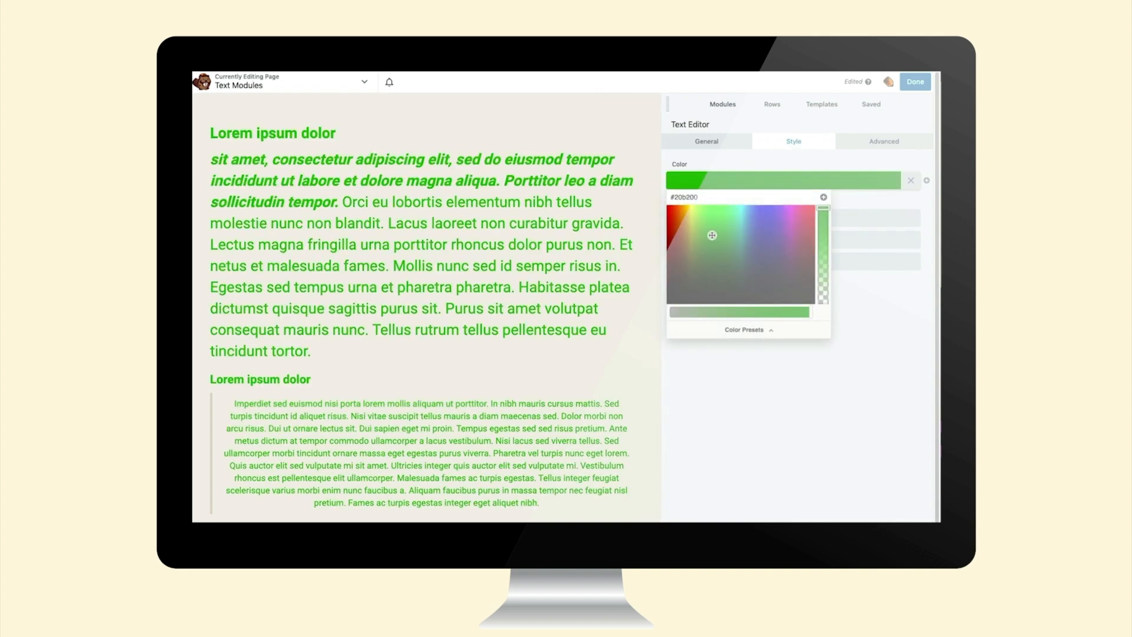
left_click(703, 140)
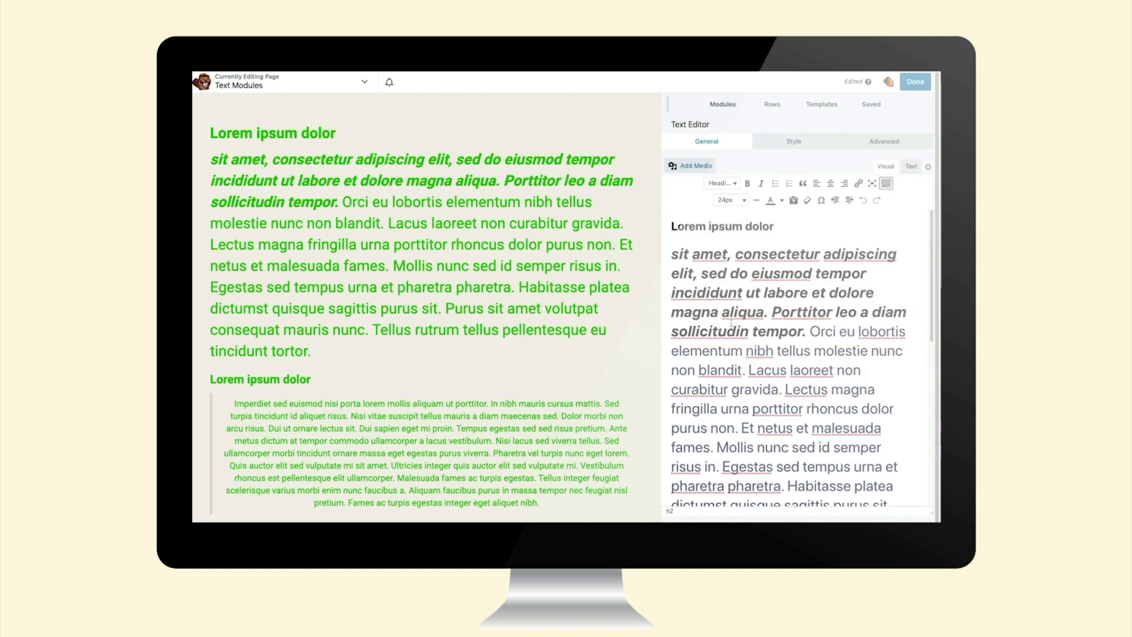
left_click(785, 144)
left_click(911, 180)
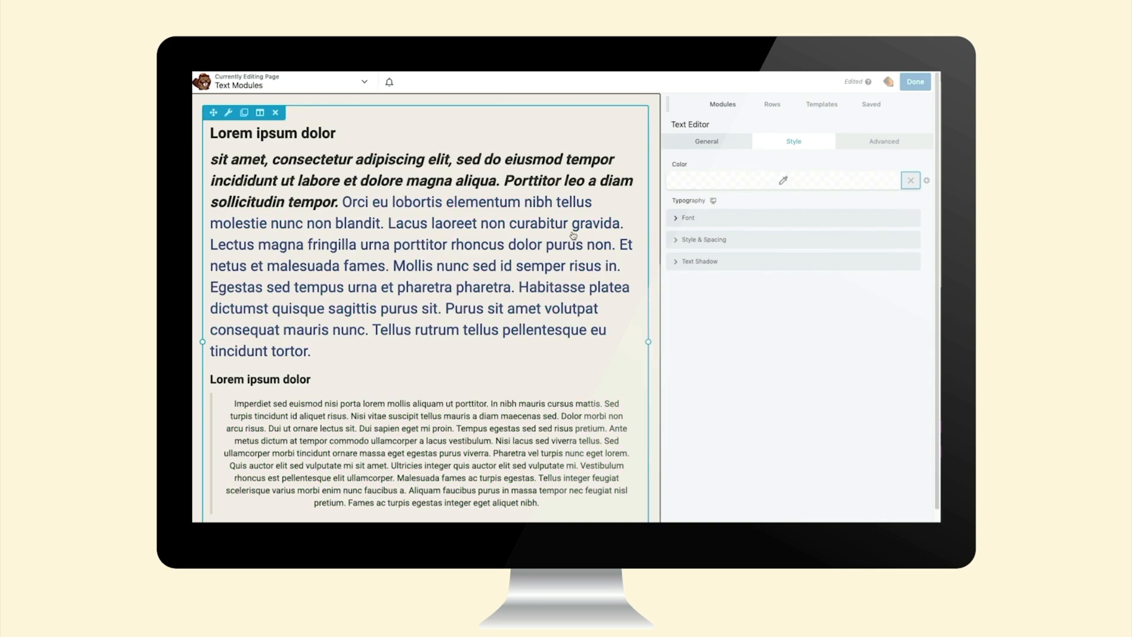
Try Playfair Display as the Text Editor module's font family, and set it back to Default
left_click(684, 218)
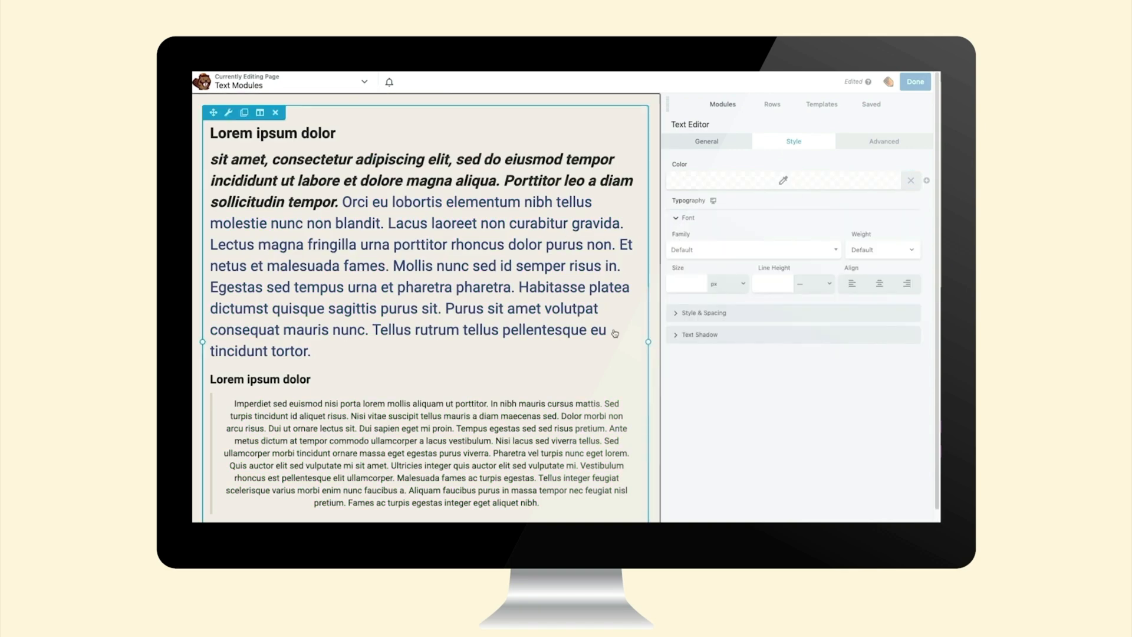
left_click(725, 250)
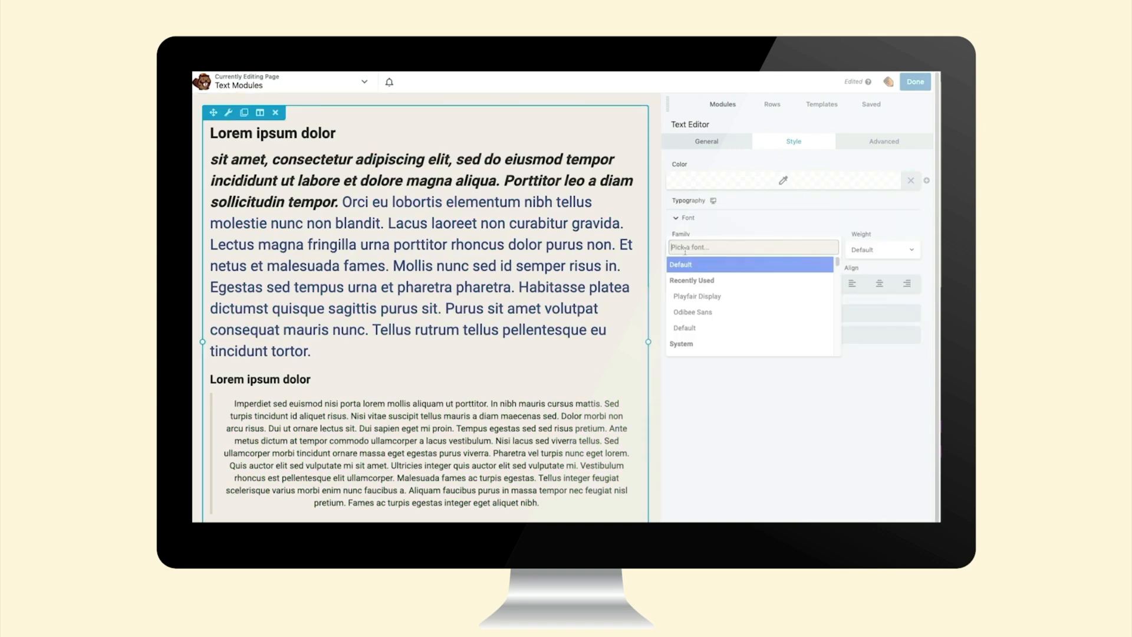
left_click(685, 294)
left_click(684, 252)
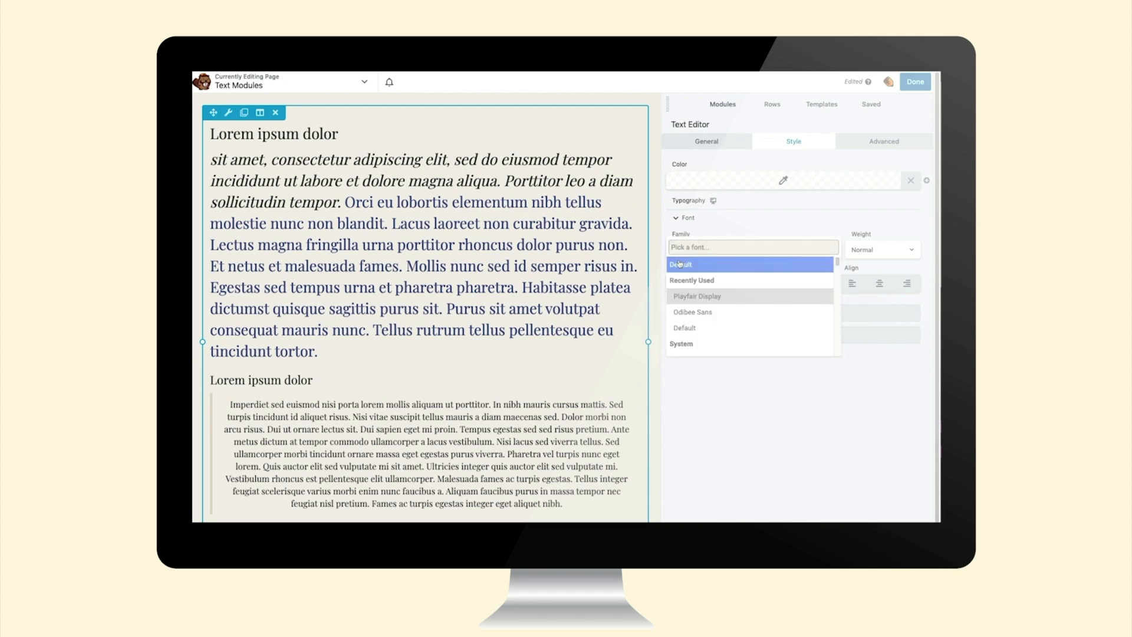
left_click(678, 262)
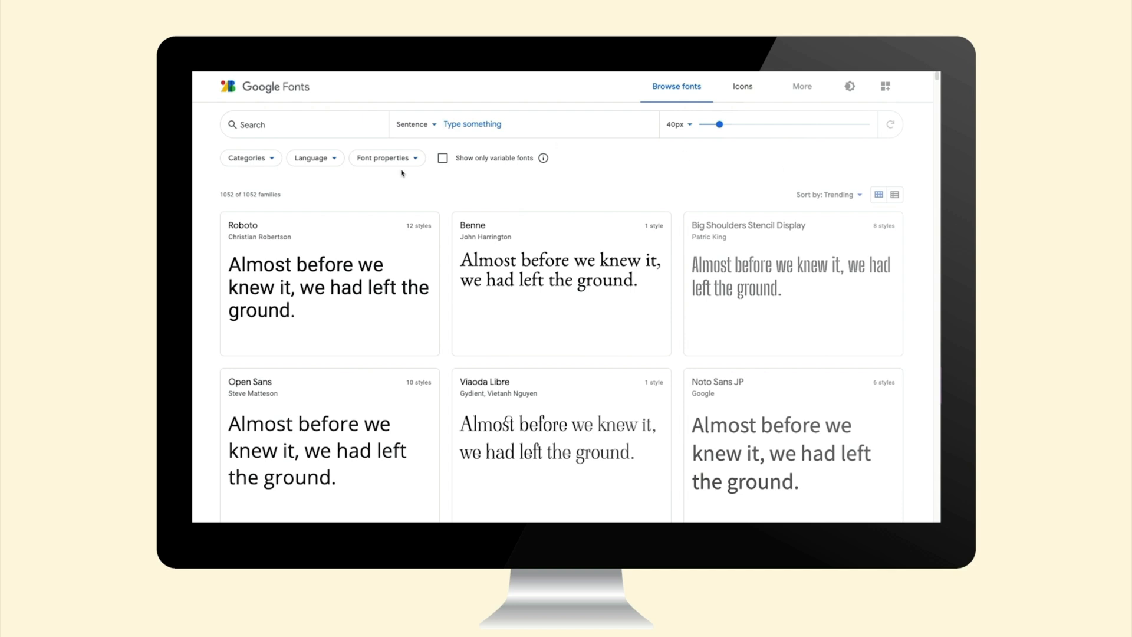
Filter the Google Fonts catalogue to the Display category only, excluding Serif, Sans Serif, Handwriting and Monospace
left_click(271, 163)
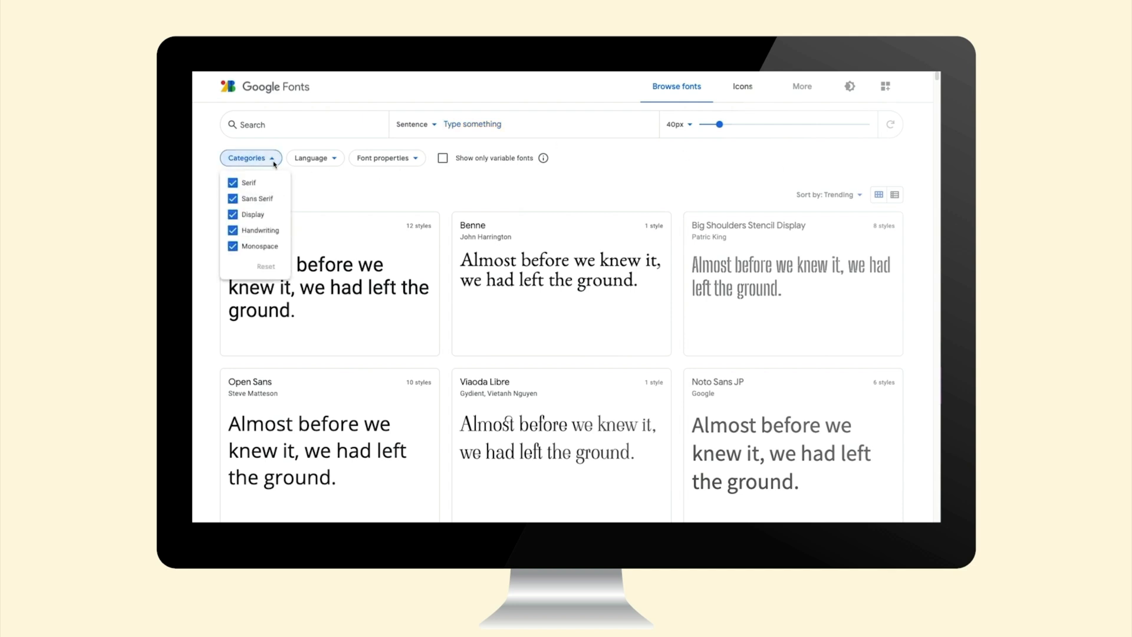
left_click(250, 187)
left_click(247, 198)
left_click(245, 230)
left_click(244, 244)
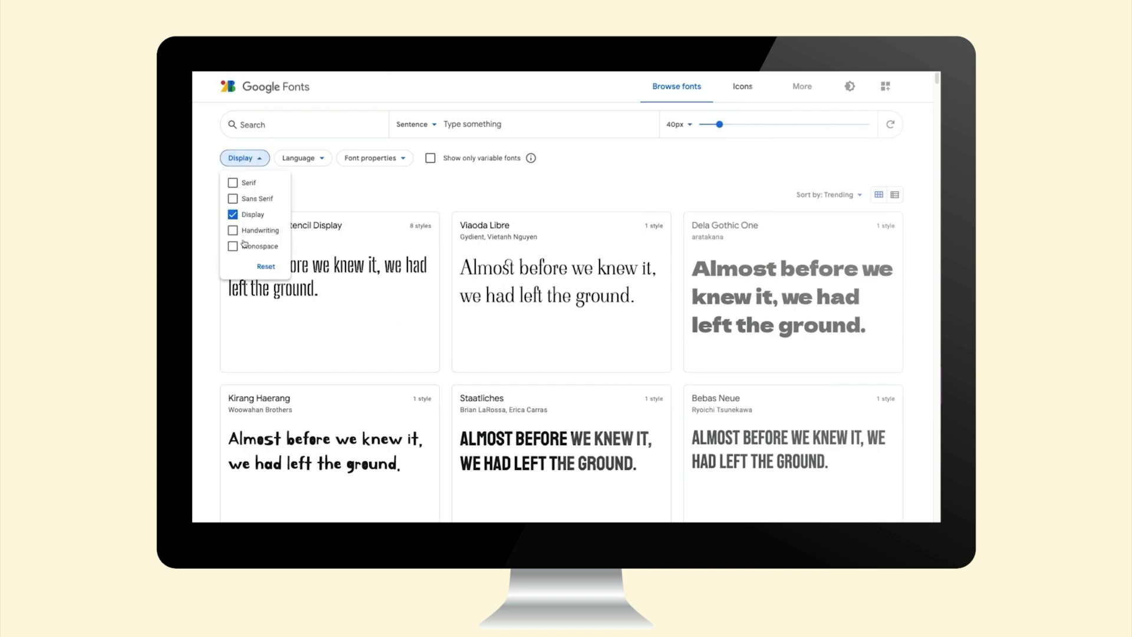
Filter the Google Fonts catalogue to Sans Serif only and look through the styles of the Open Sans family
left_click(244, 229)
scroll(599, 396, "down", 10)
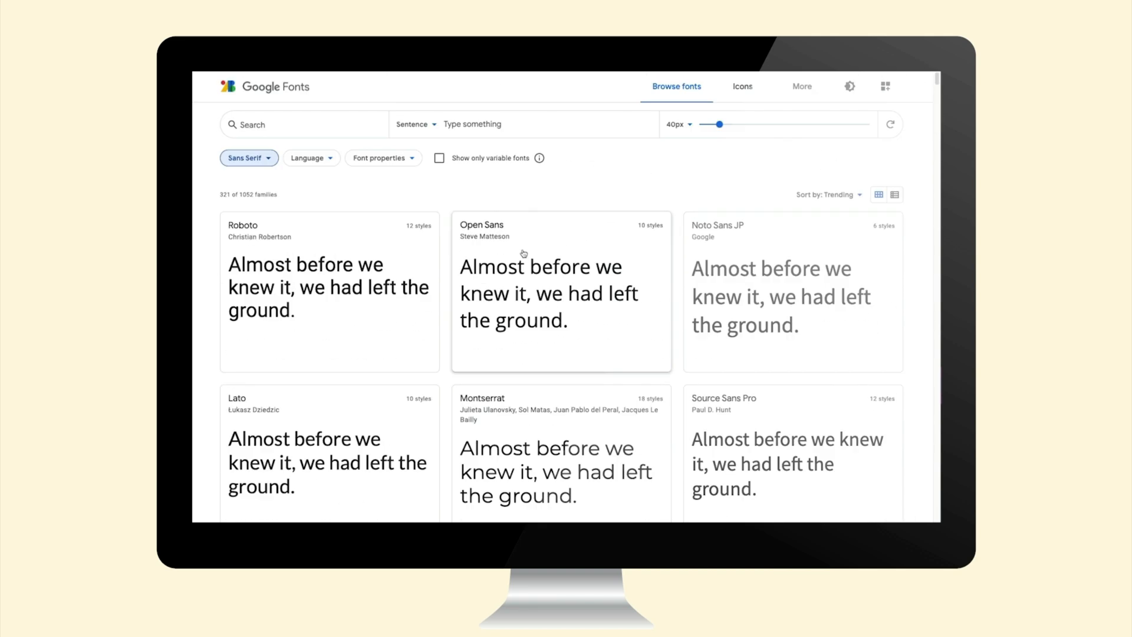
left_click(524, 254)
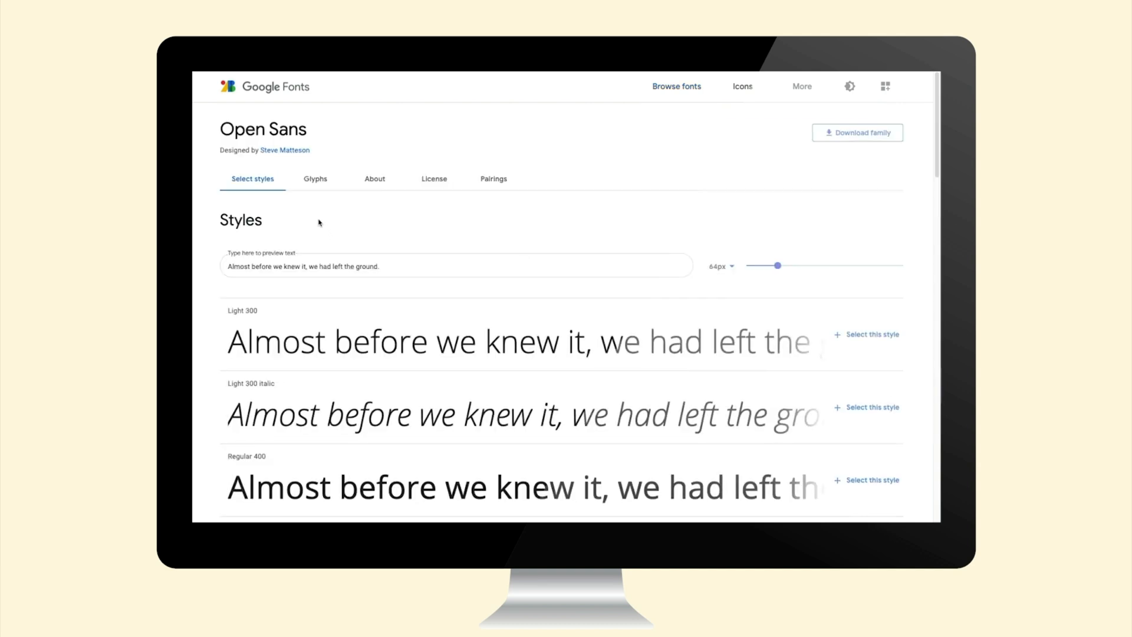
scroll(326, 230, "down", 3)
scroll(409, 300, "down", 10)
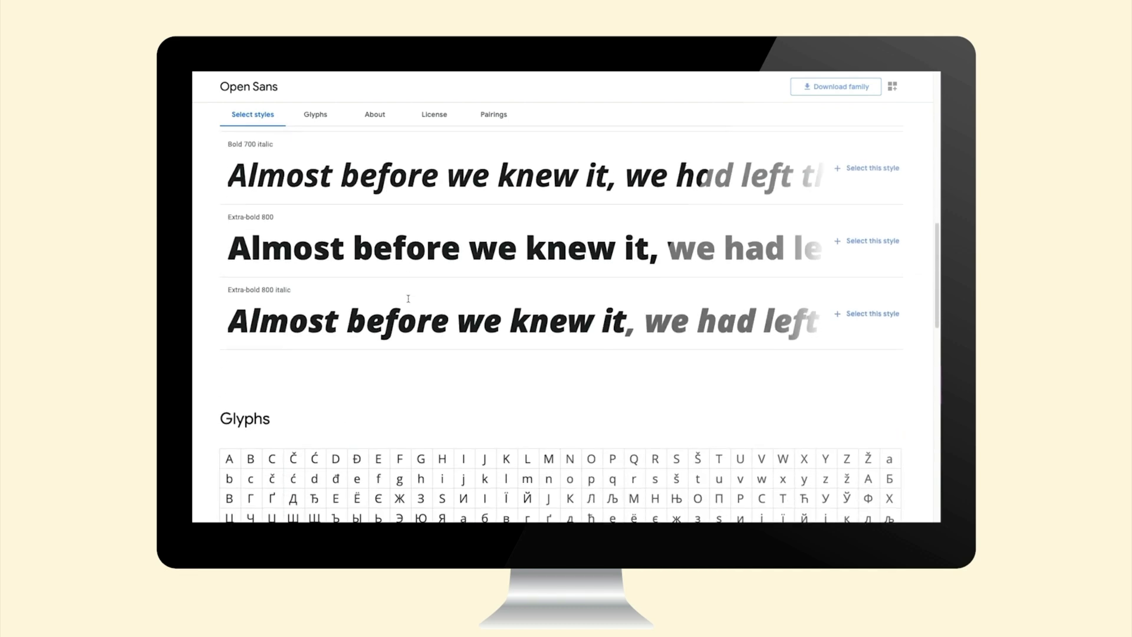
scroll(407, 299, "up", 10)
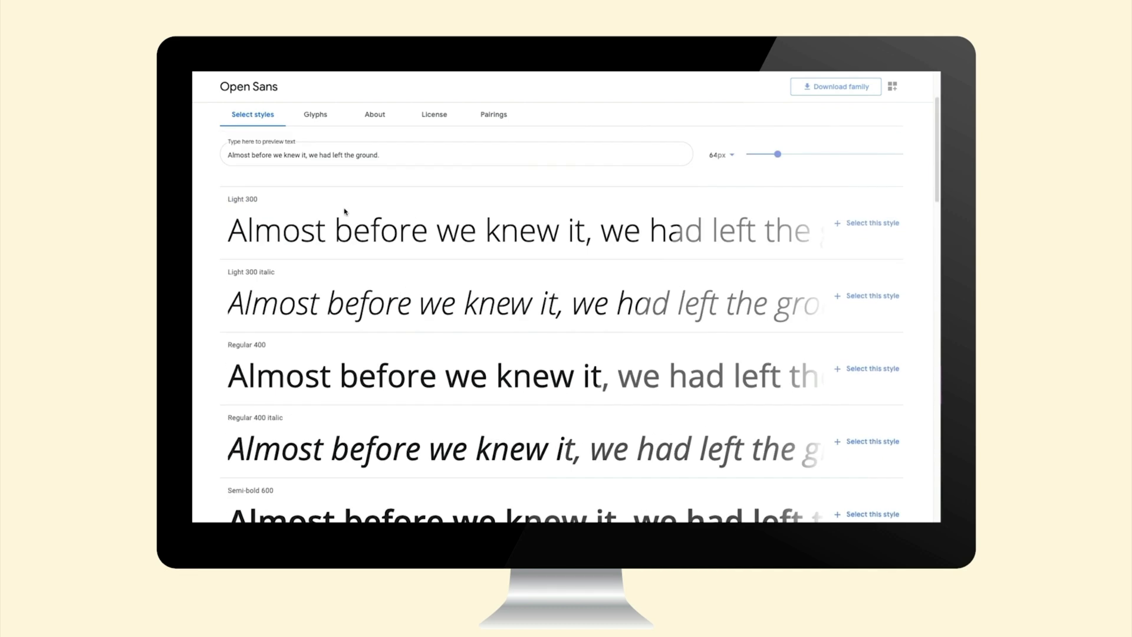
left_click(246, 116)
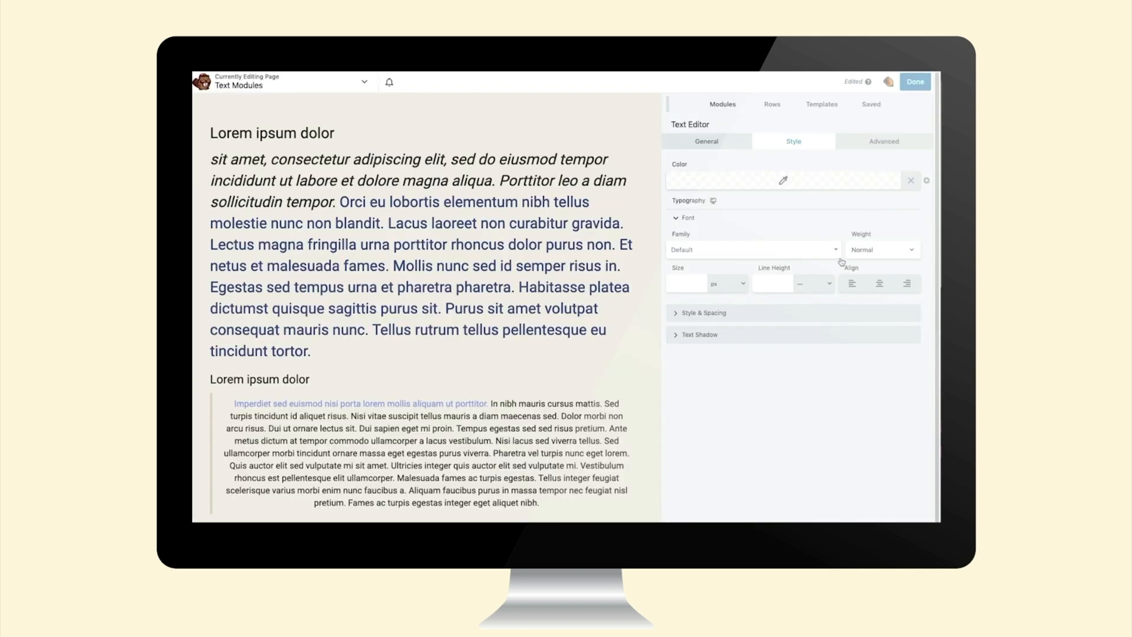
Check the Text Editor module's font settings at the medium device size and view the module's advanced settings
left_click(713, 202)
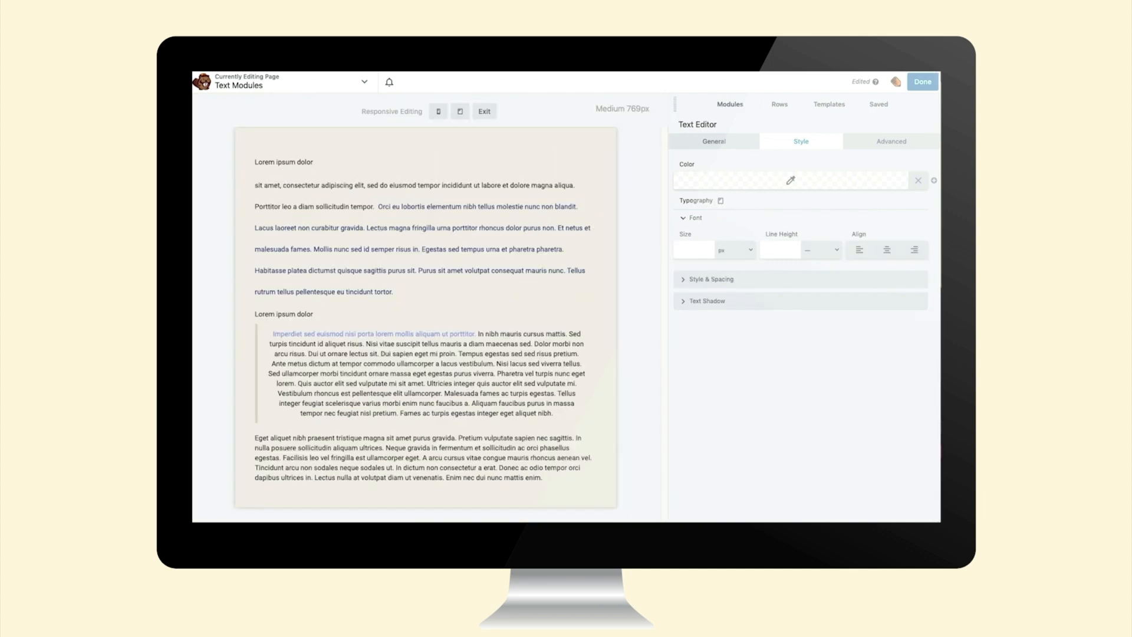
left_click(720, 201)
left_click(684, 218)
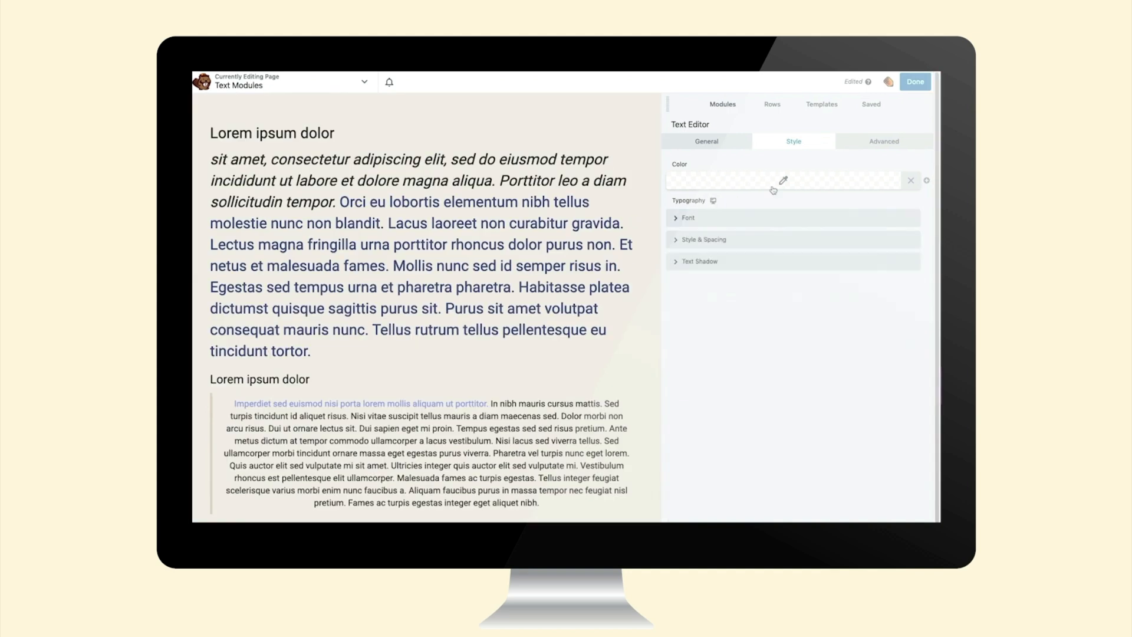
left_click(887, 141)
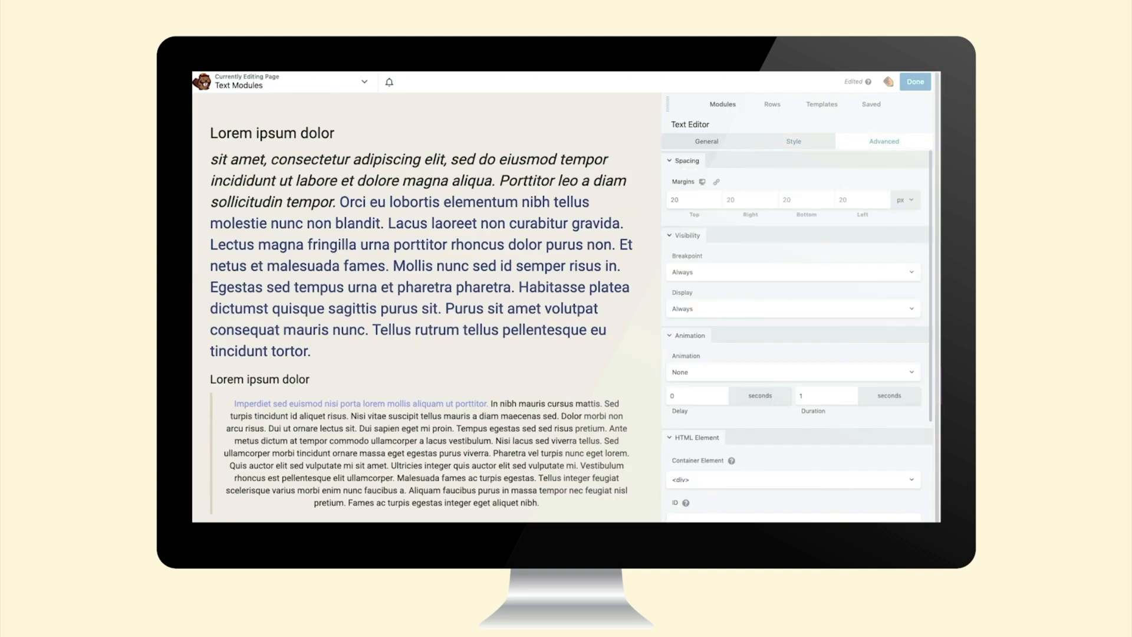
Replace the existing page layout with the Grand template from the Landing Pages group
left_click(834, 110)
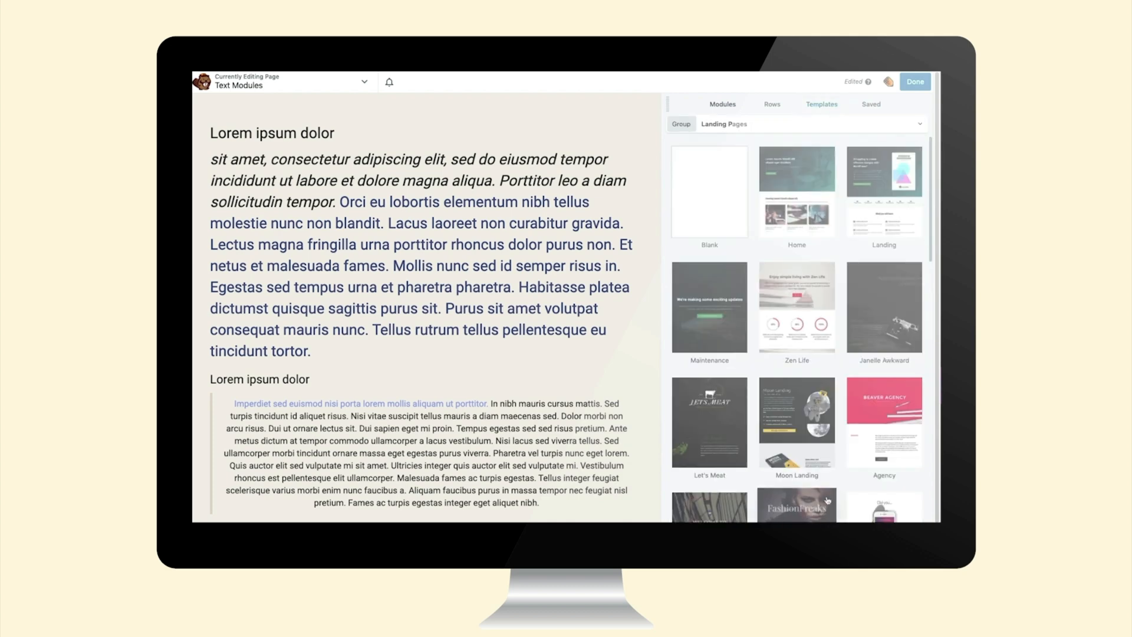
scroll(823, 501, "down", 12)
scroll(824, 502, "down", 3)
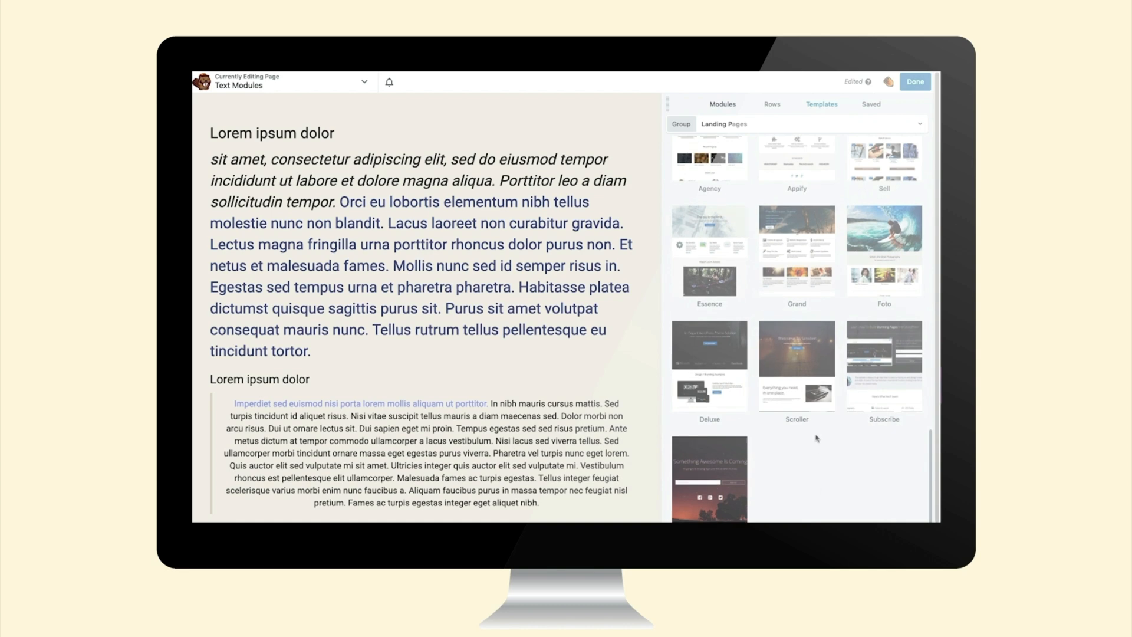
left_click(799, 275)
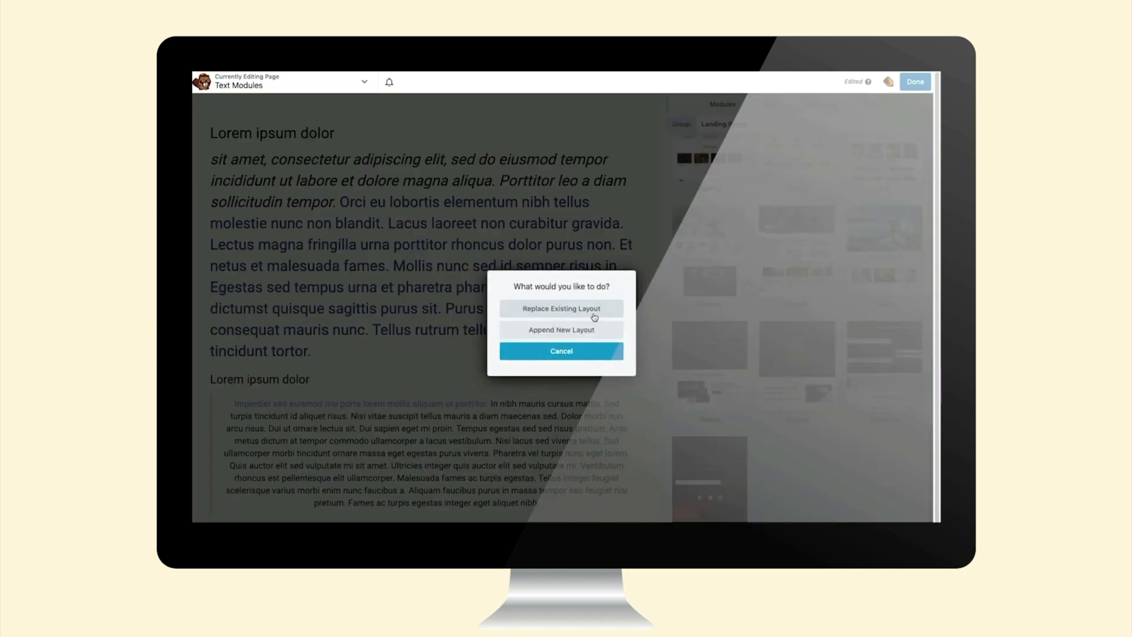
left_click(579, 312)
left_click(650, 126)
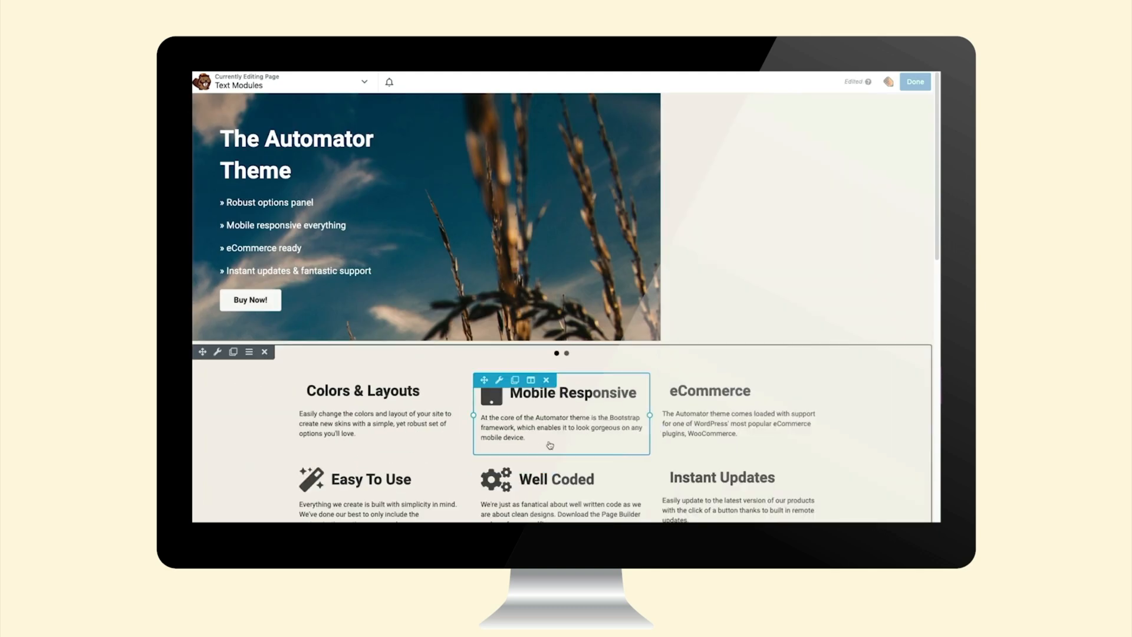
Open the Mobile Responsive callout and look over its style and general settings
left_click(383, 409)
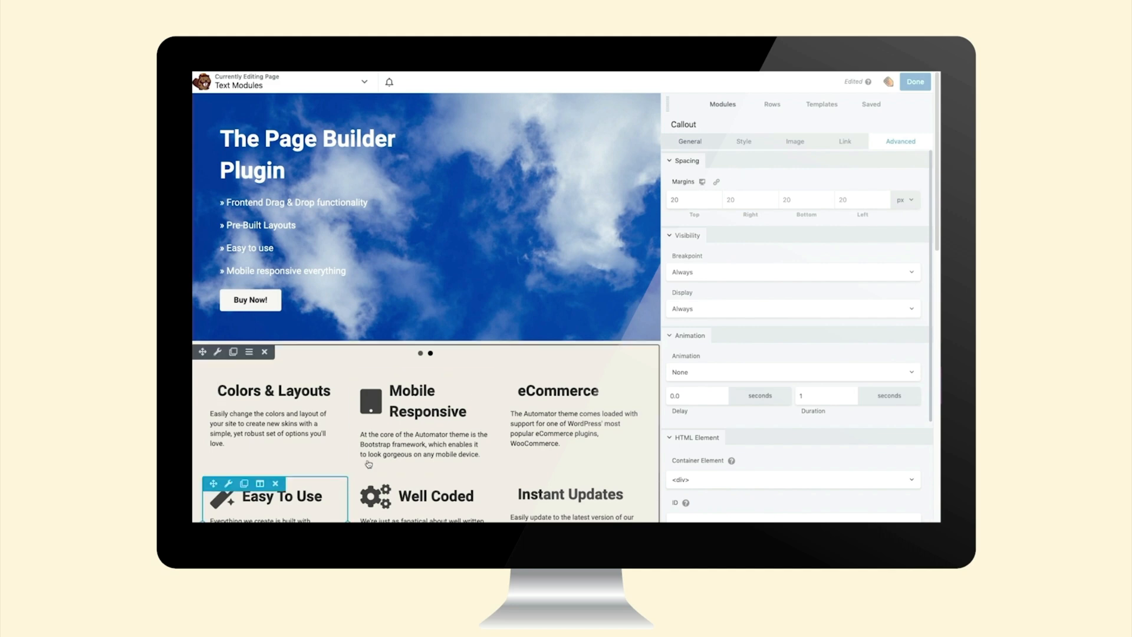
left_click(450, 453)
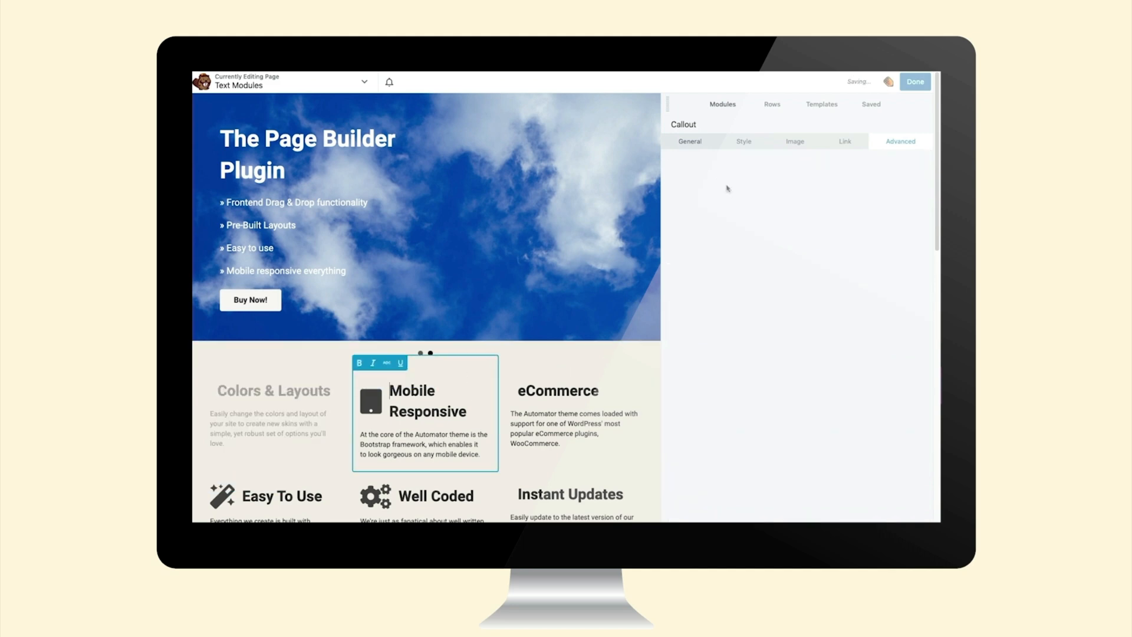
left_click(744, 145)
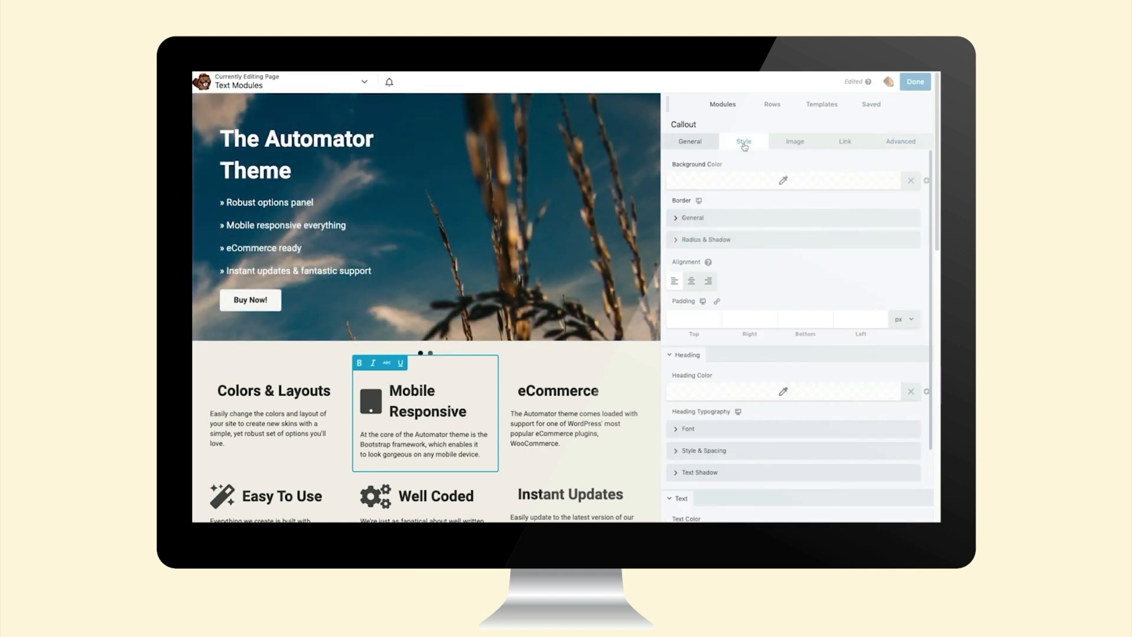
left_click(697, 146)
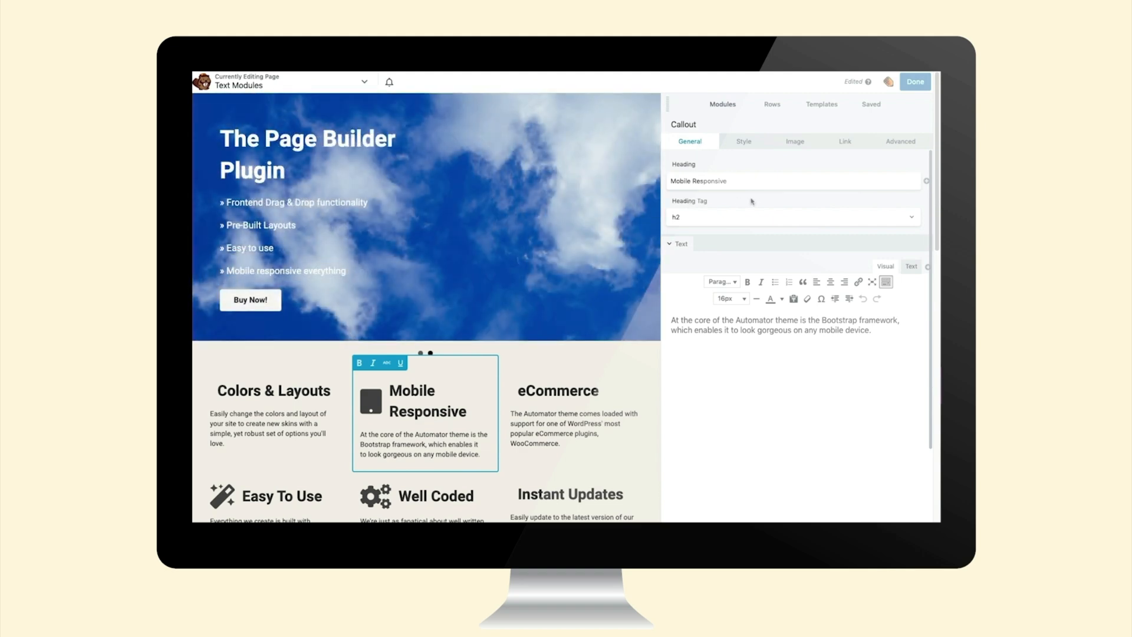
Replace the Mobile Responsive callout's icon with the bicycle icon
left_click(793, 143)
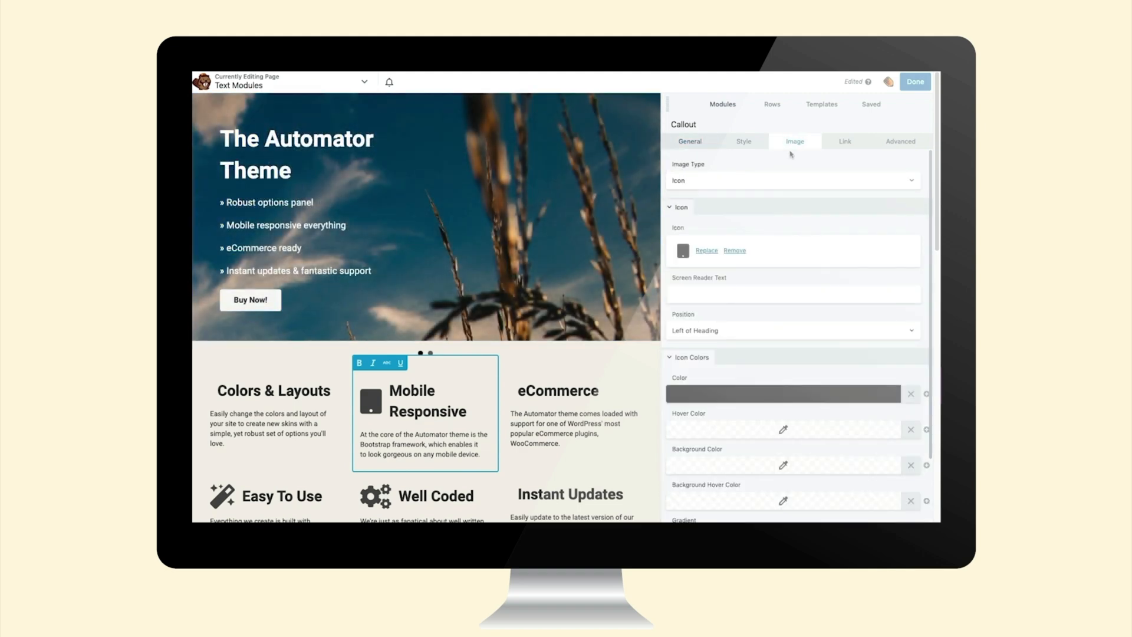
left_click(706, 251)
left_click(609, 263)
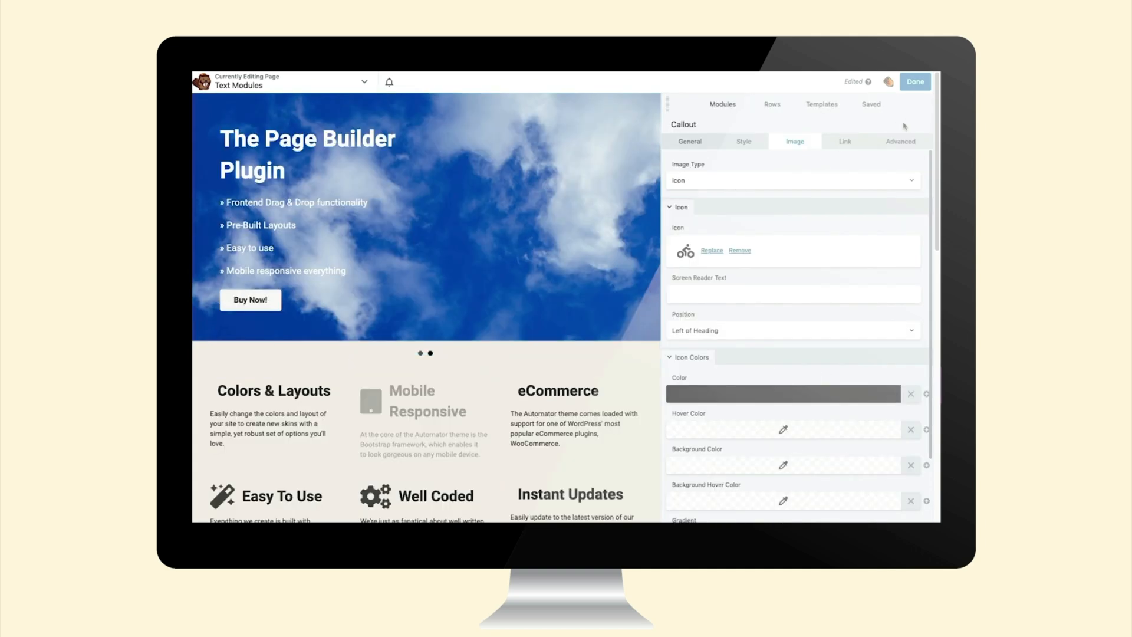
Open the Well Coded callout and look through its image, link and advanced settings
scroll(454, 338, "down", 4)
left_click(454, 338)
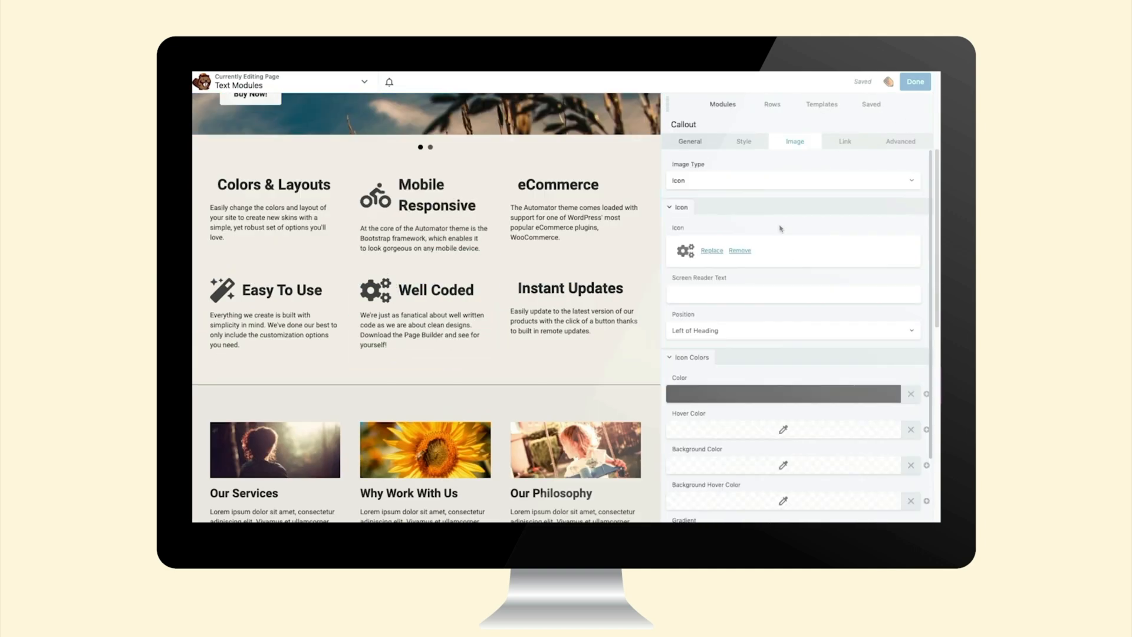
left_click(845, 141)
left_click(900, 141)
scroll(690, 439, "down", 2)
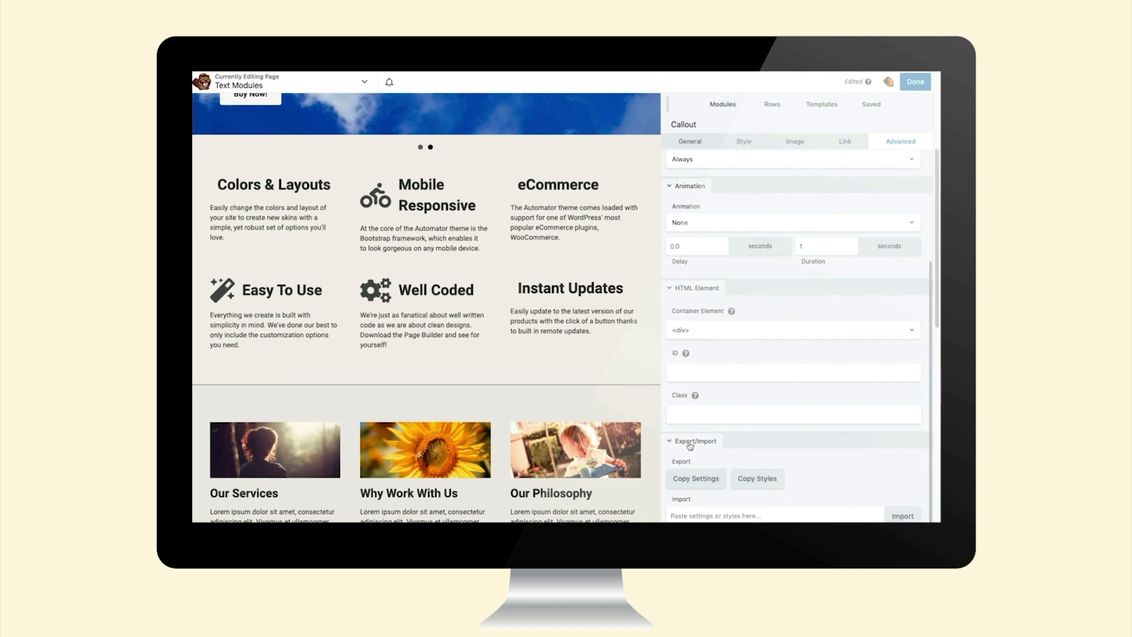
scroll(440, 346, "down", 3)
Check the image type options of the Why Work With Us callout, keeping Photo selected
left_click(440, 345)
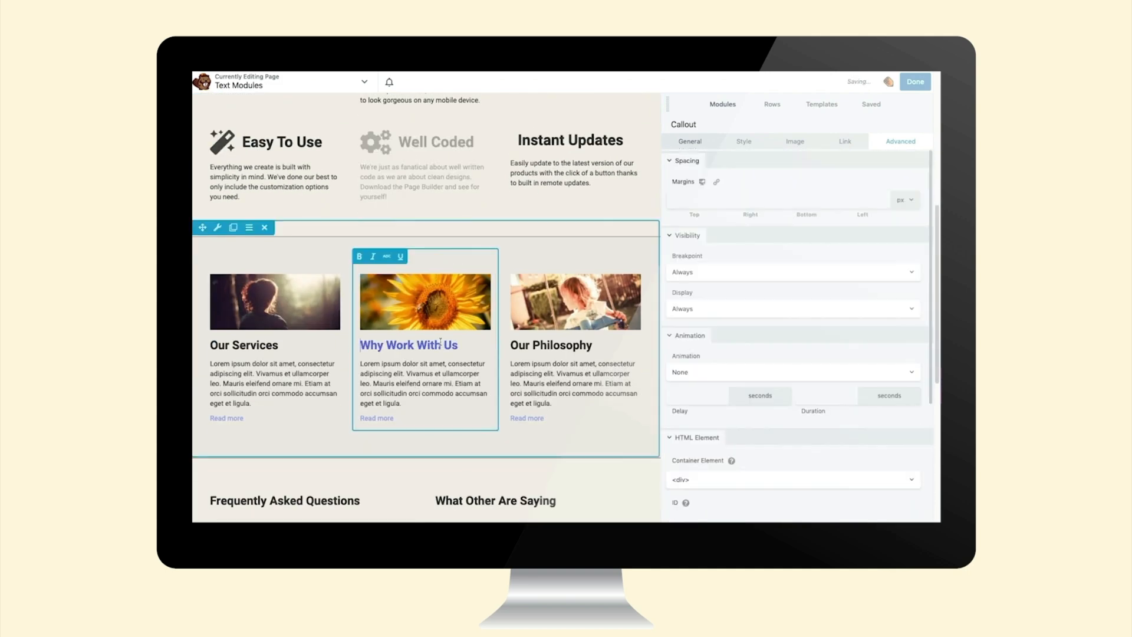
left_click(796, 146)
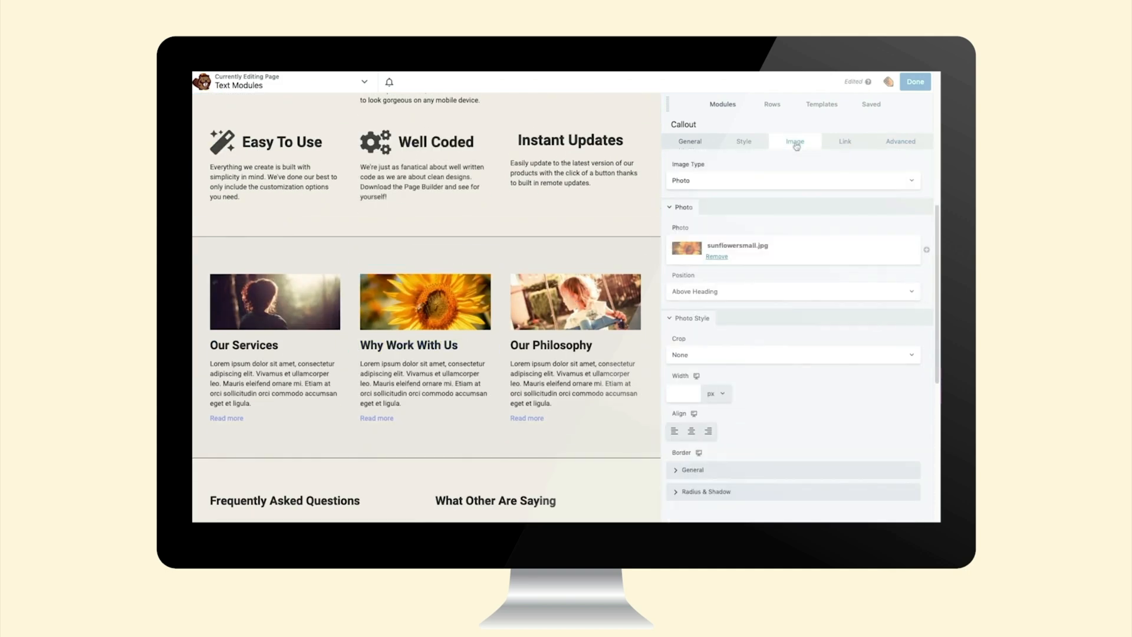
left_click(681, 184)
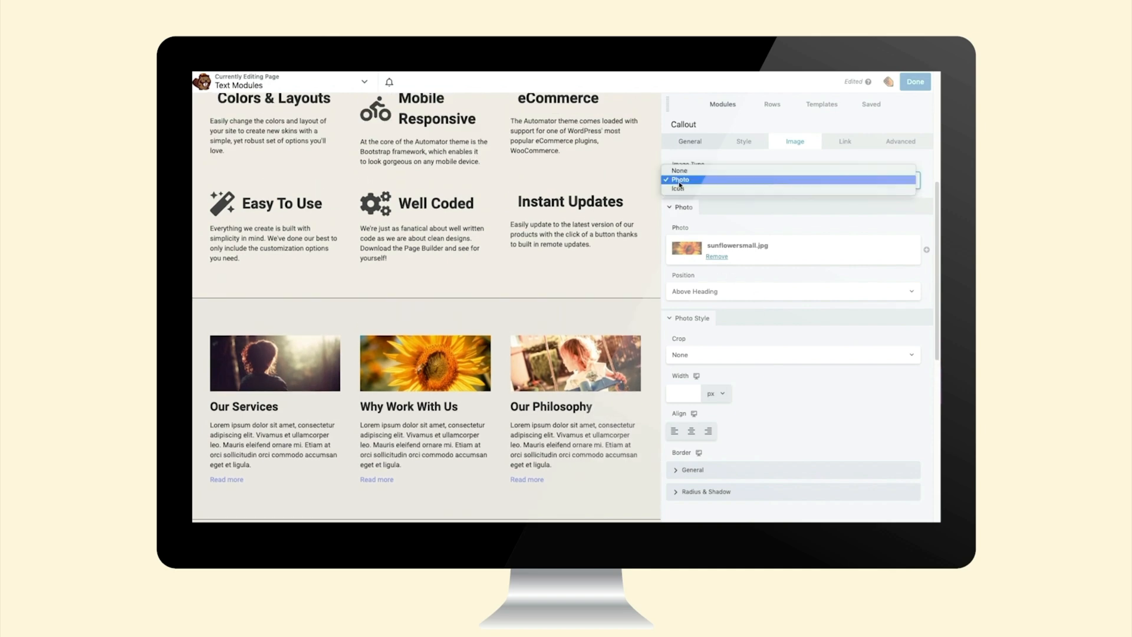
left_click(681, 182)
View the item settings of the Frequently Asked Questions accordion and the testimonials module beside it
scroll(343, 310, "down", 5)
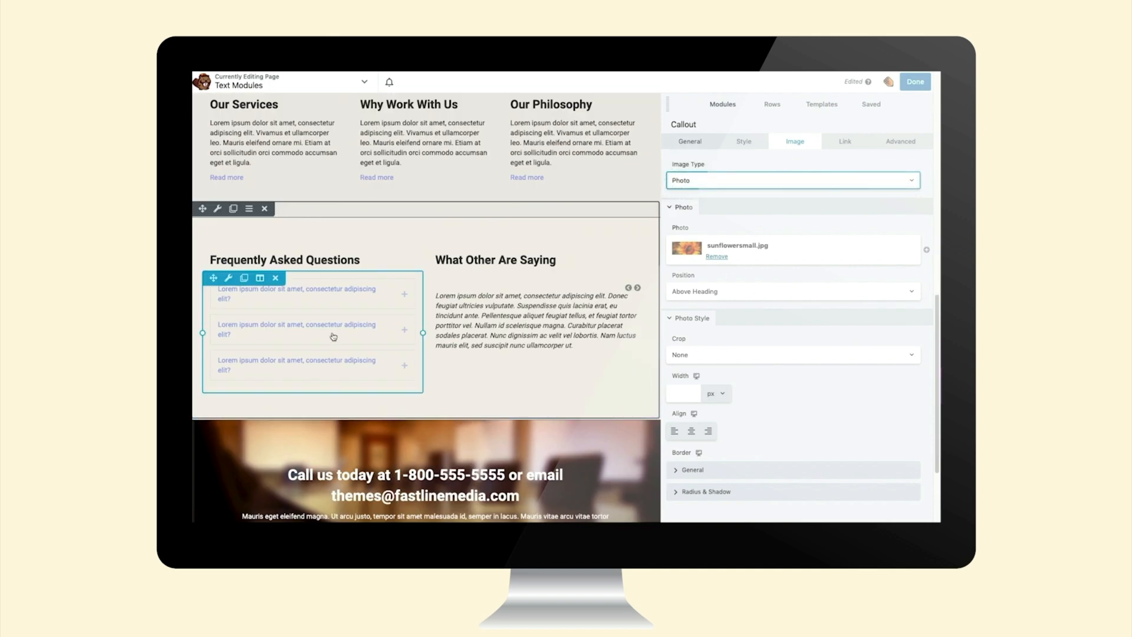
left_click(376, 313)
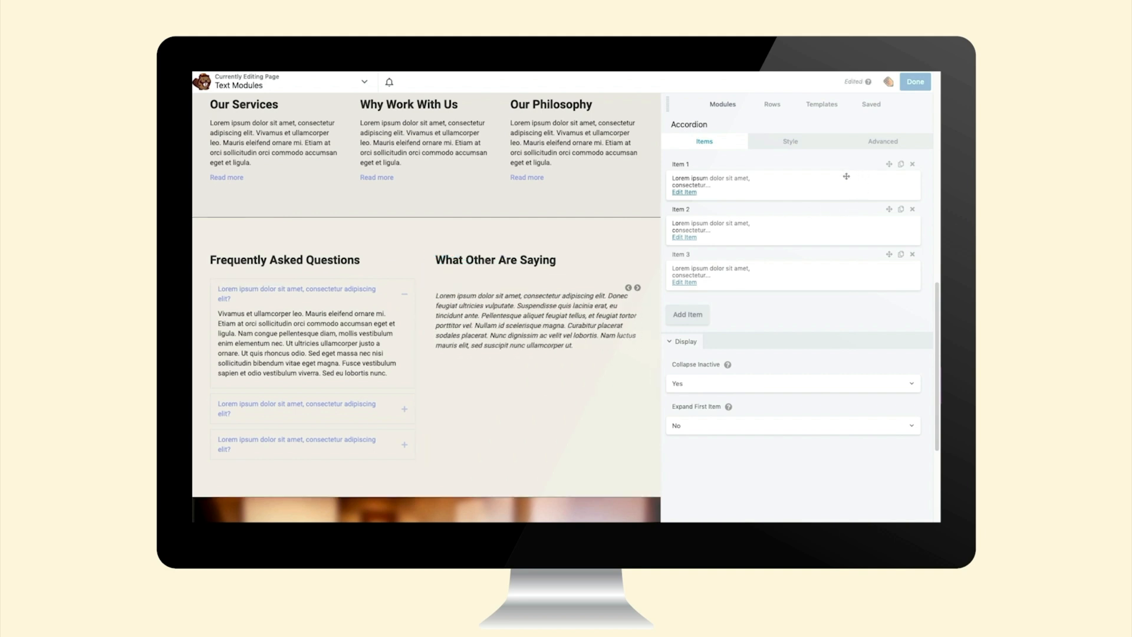
left_click(563, 346)
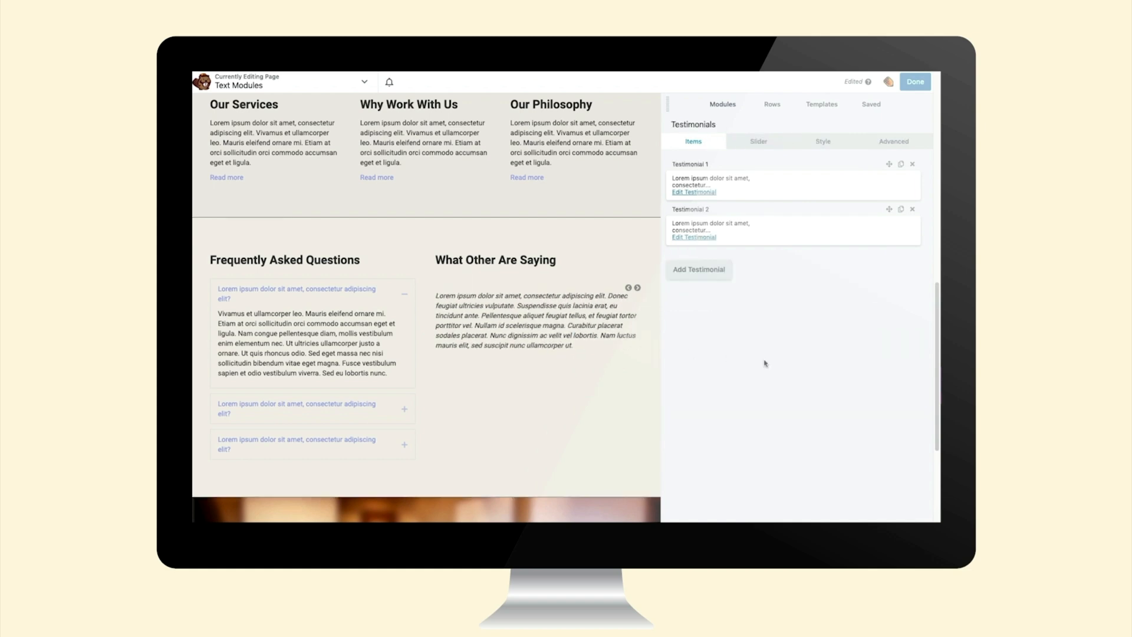
scroll(513, 487, "down", 7)
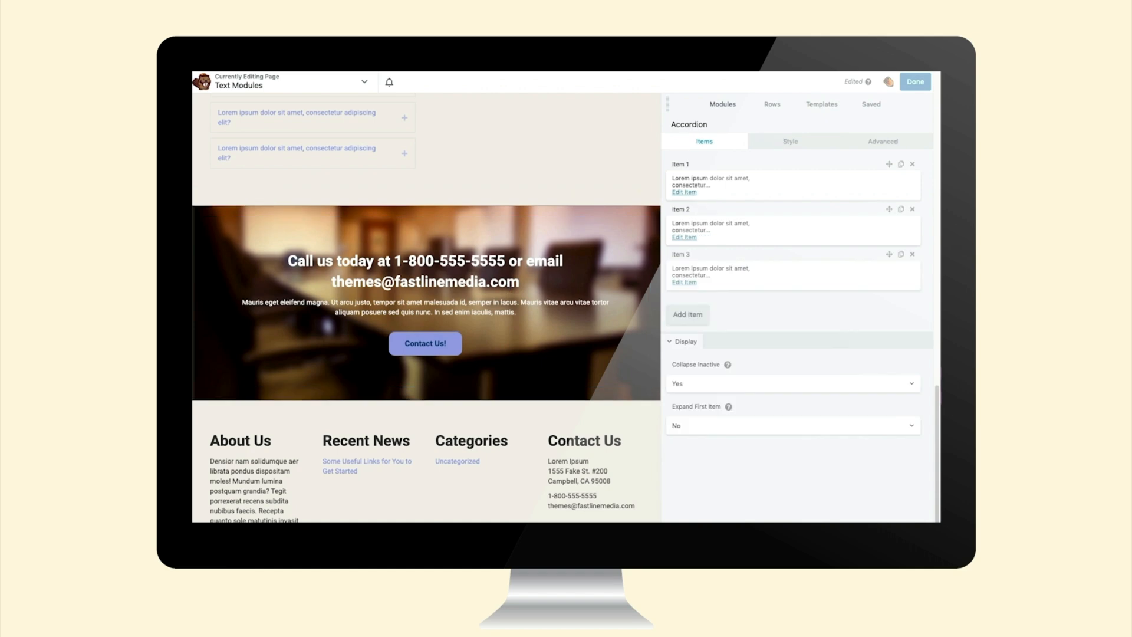
Replace the whole page layout with the Blank template from the Landing Pages group
left_click(821, 105)
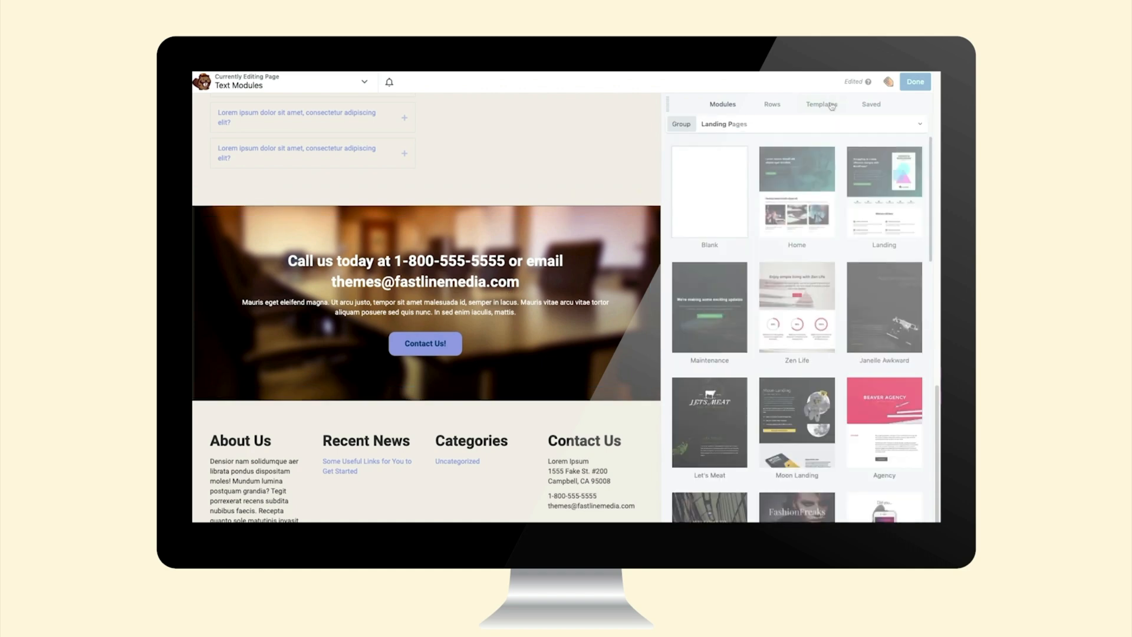
left_click(701, 193)
left_click(634, 128)
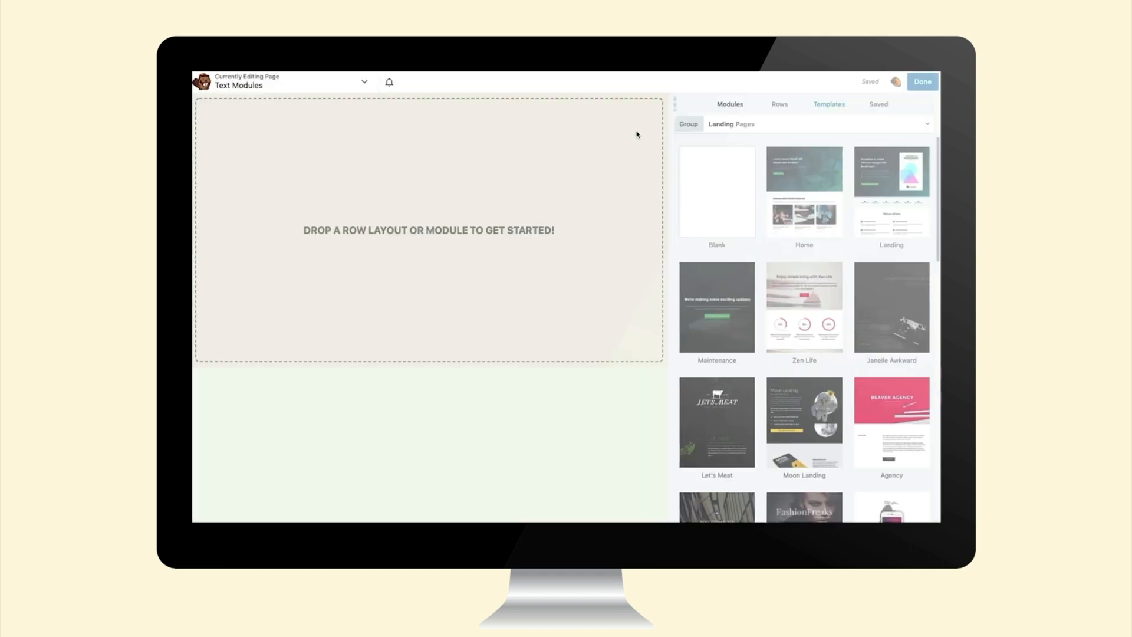
Add the prebuilt Content 5 row with a heading, photo and button to the empty page
left_click(778, 106)
left_click(772, 123)
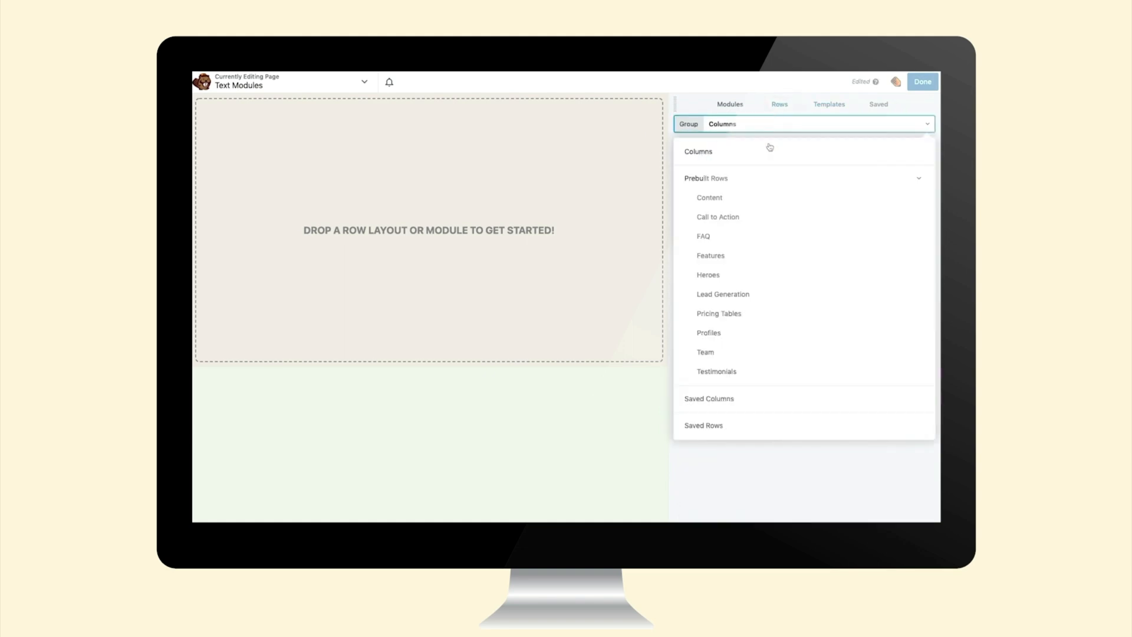
left_click(755, 196)
scroll(803, 307, "down", 5)
left_click_drag(803, 309, 429, 106)
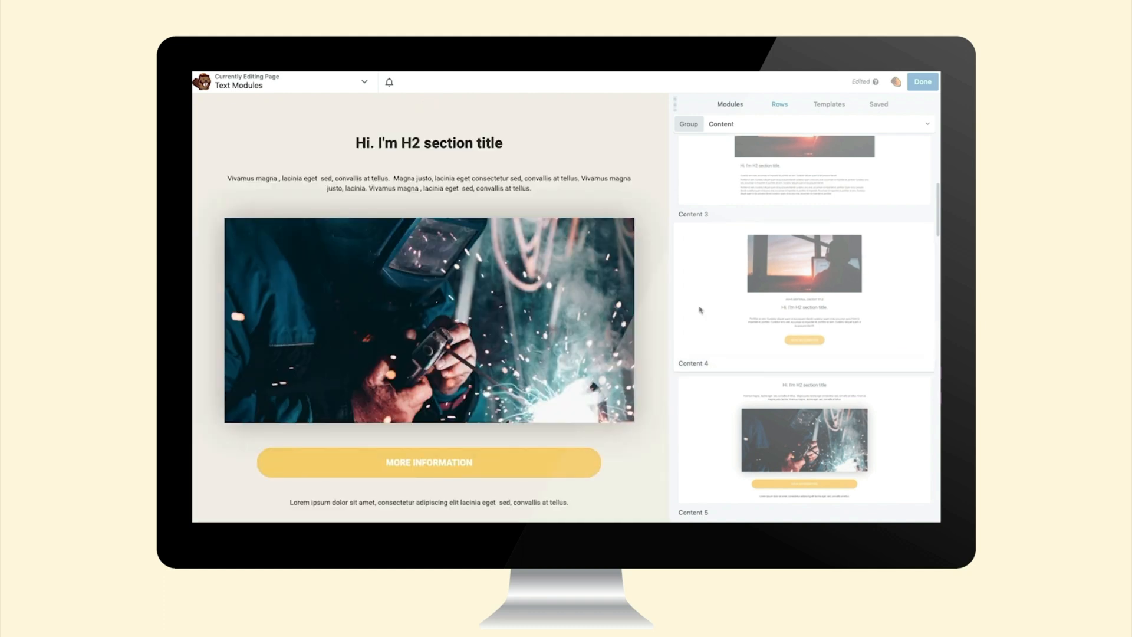
View the general settings of the row's welding photo and publish the page
left_click(492, 331)
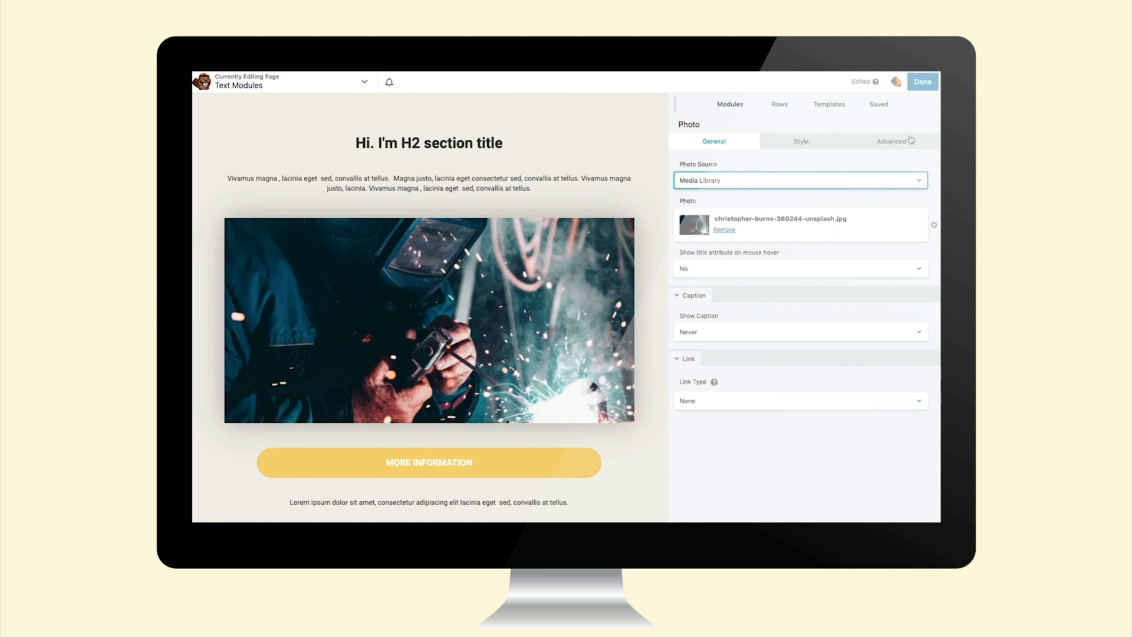
left_click(922, 84)
left_click(876, 82)
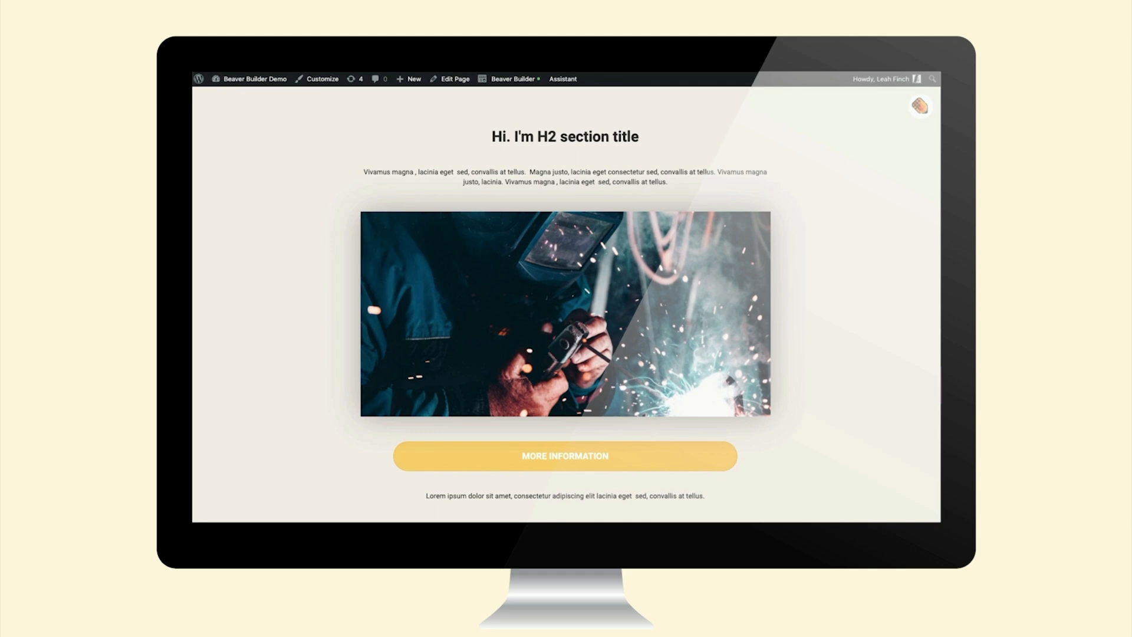
Reopen the published page in the page builder and open the MORE INFORMATION button's settings
left_click(508, 80)
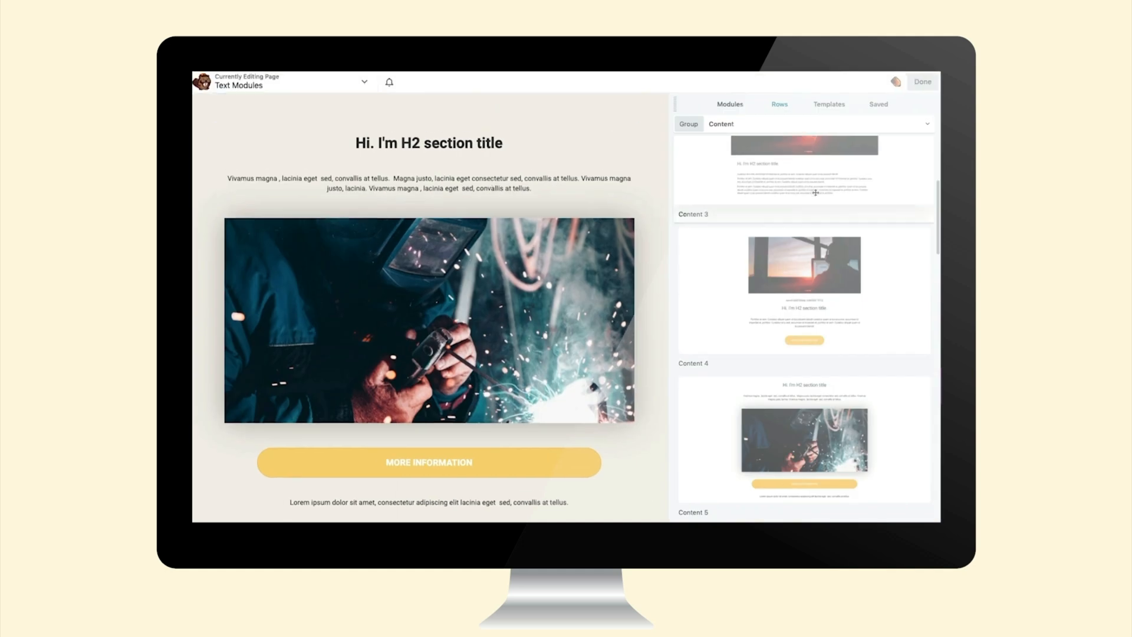
left_click(551, 475)
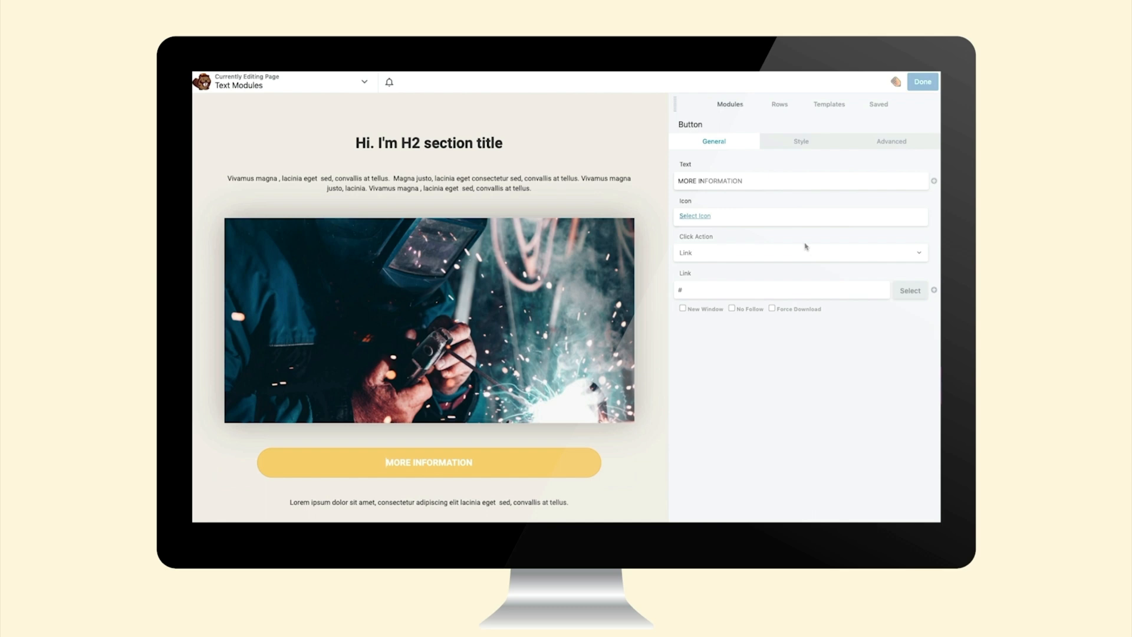
Add the chess pieces icon to the MORE INFORMATION button and set its background color to rgba(56,67,165,0.8)
left_click(706, 219)
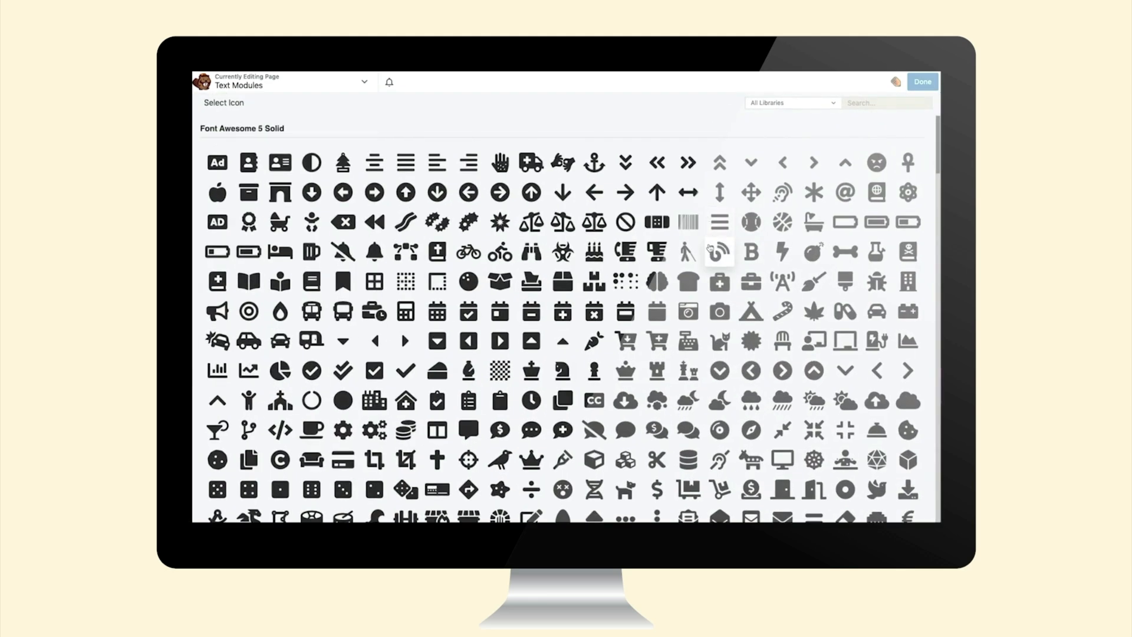
left_click(688, 370)
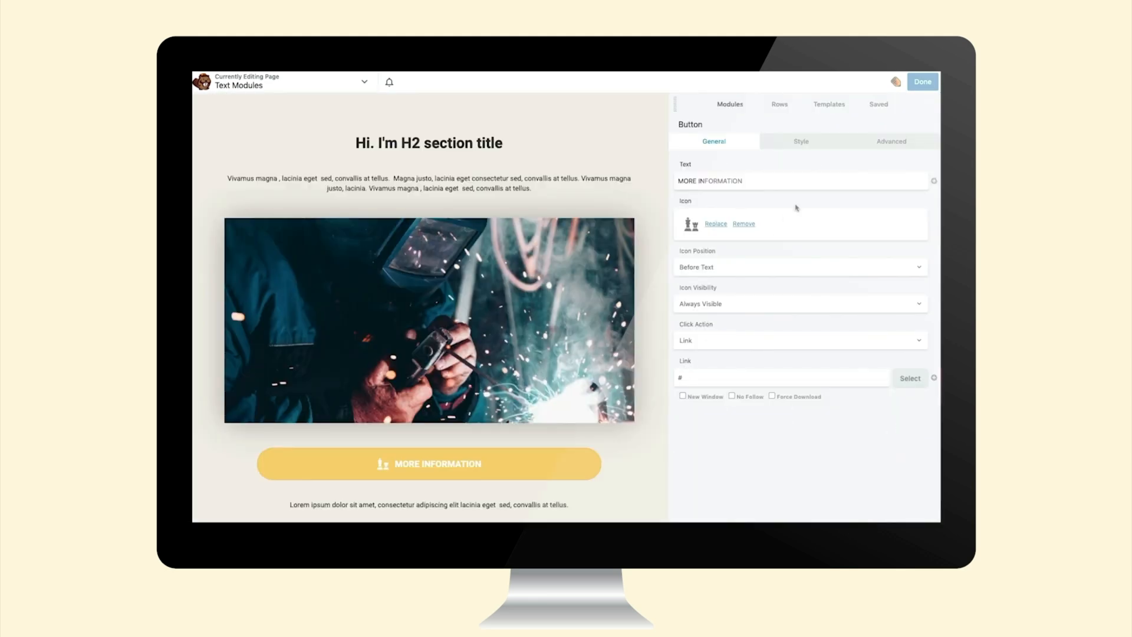
left_click(785, 147)
left_click(763, 471)
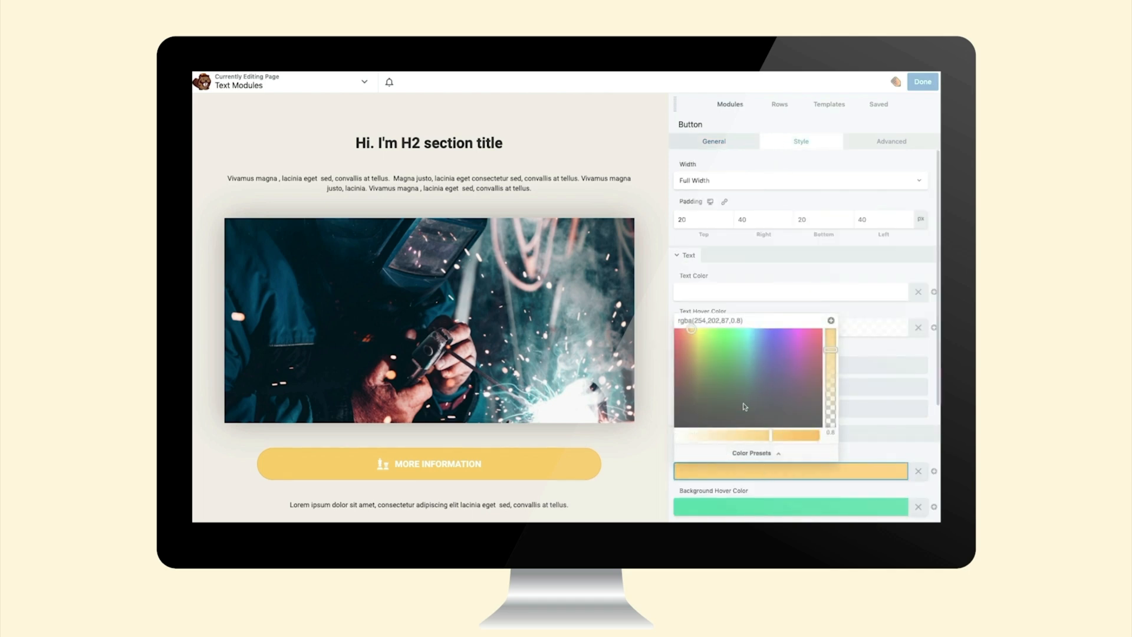
left_click(770, 364)
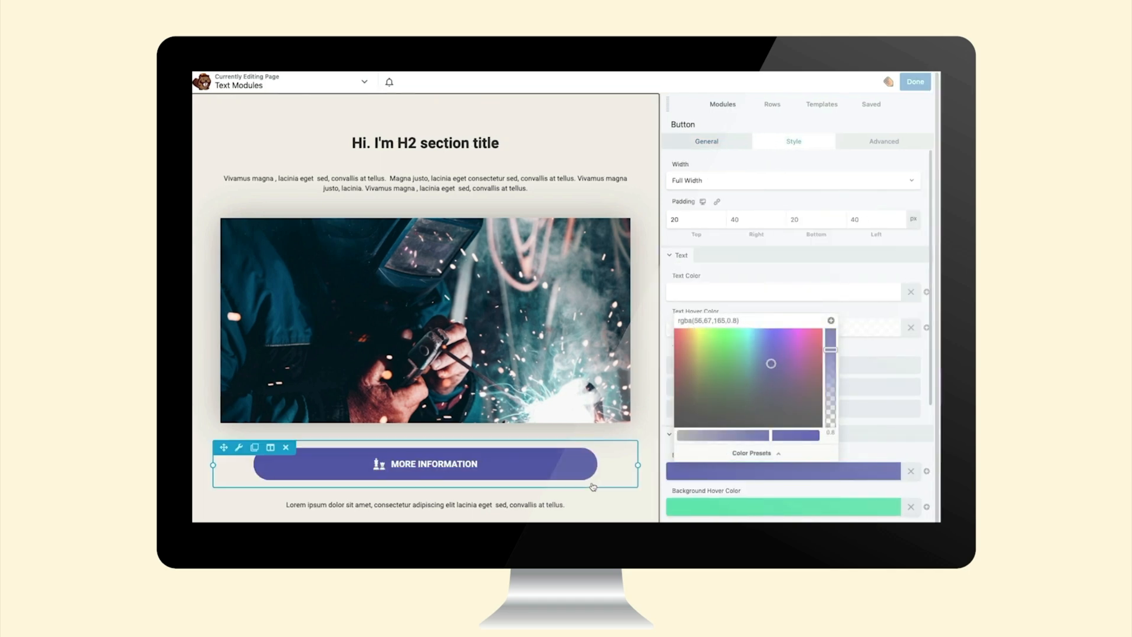
Set the button's background hover color to rgba(183,25,173,0.8) and its background style to Gradient
left_click(748, 508)
left_click(749, 508)
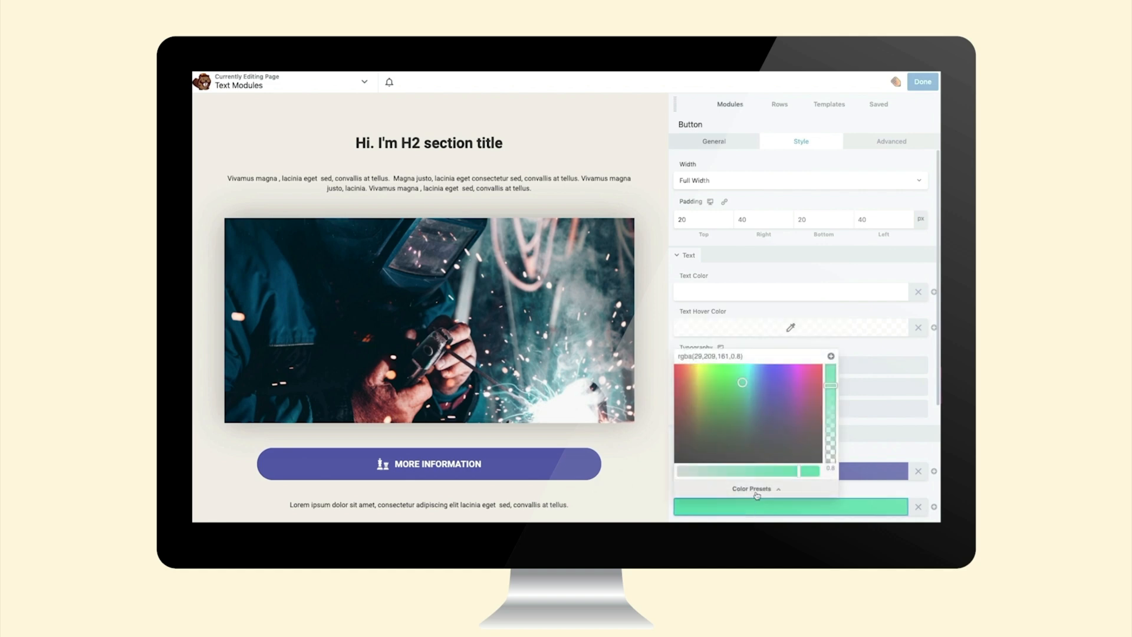
left_click(800, 393)
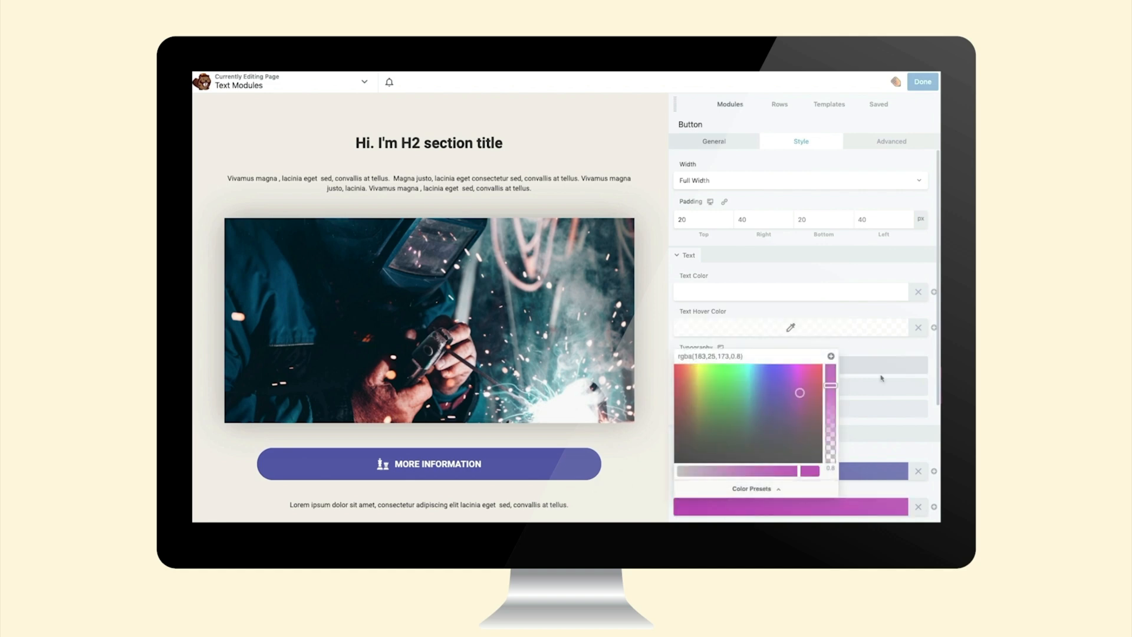
left_click(875, 315)
scroll(825, 422, "down", 3)
left_click(737, 357)
left_click(733, 370)
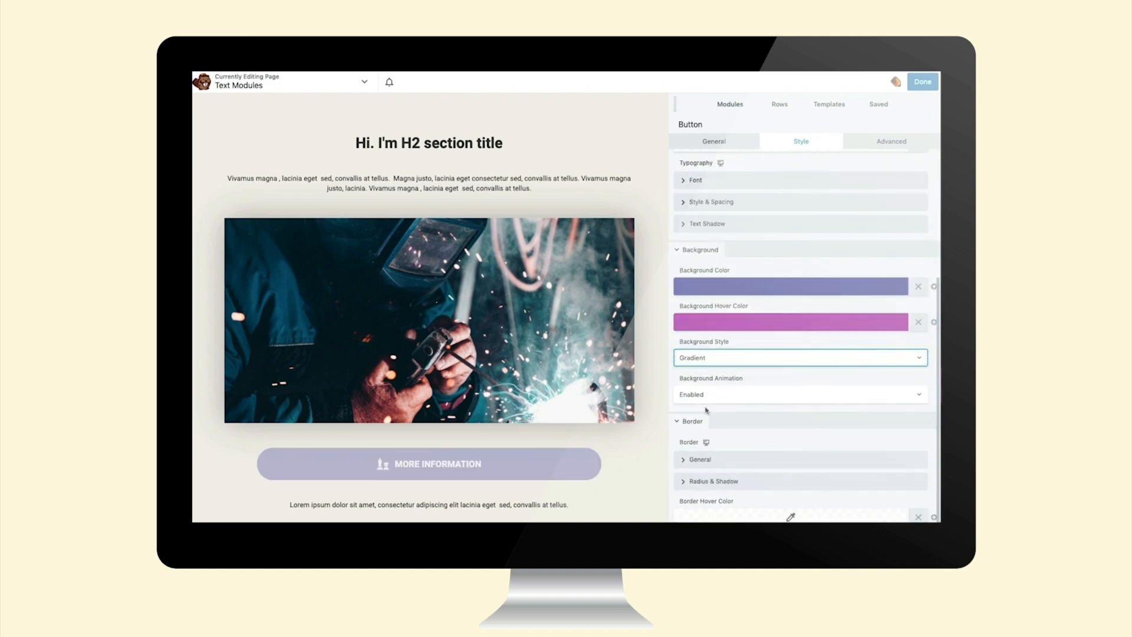
Change the button text's font family to Odibee Sans
scroll(814, 436, "up", 4)
left_click(727, 366)
left_click(735, 397)
left_click(731, 443)
Switch the button to a custom width, try 100 px and 500 px, and settle on 250 px
left_click(811, 179)
left_click(805, 188)
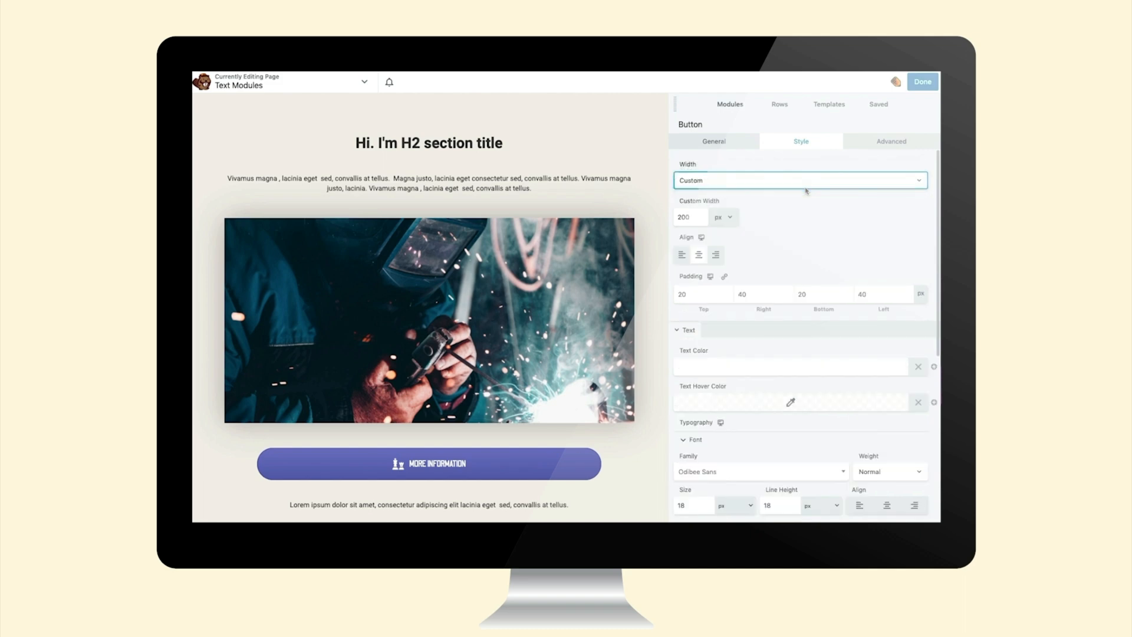
double_click(693, 217)
type("100")
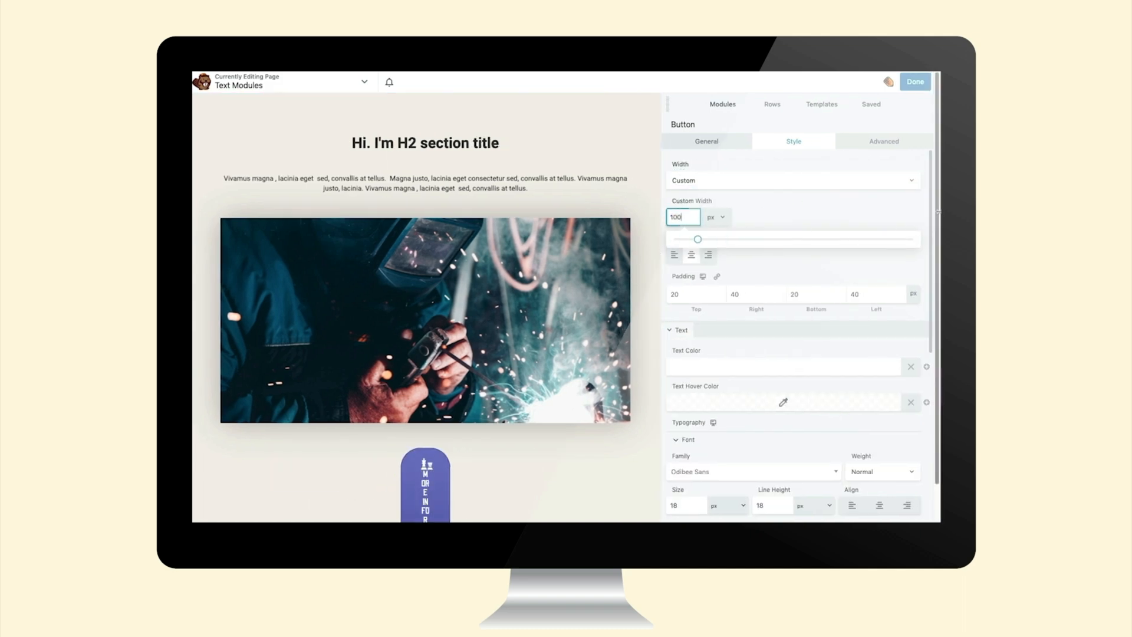
left_click_drag(684, 218, 660, 220)
type("500")
left_click_drag(689, 217, 669, 215)
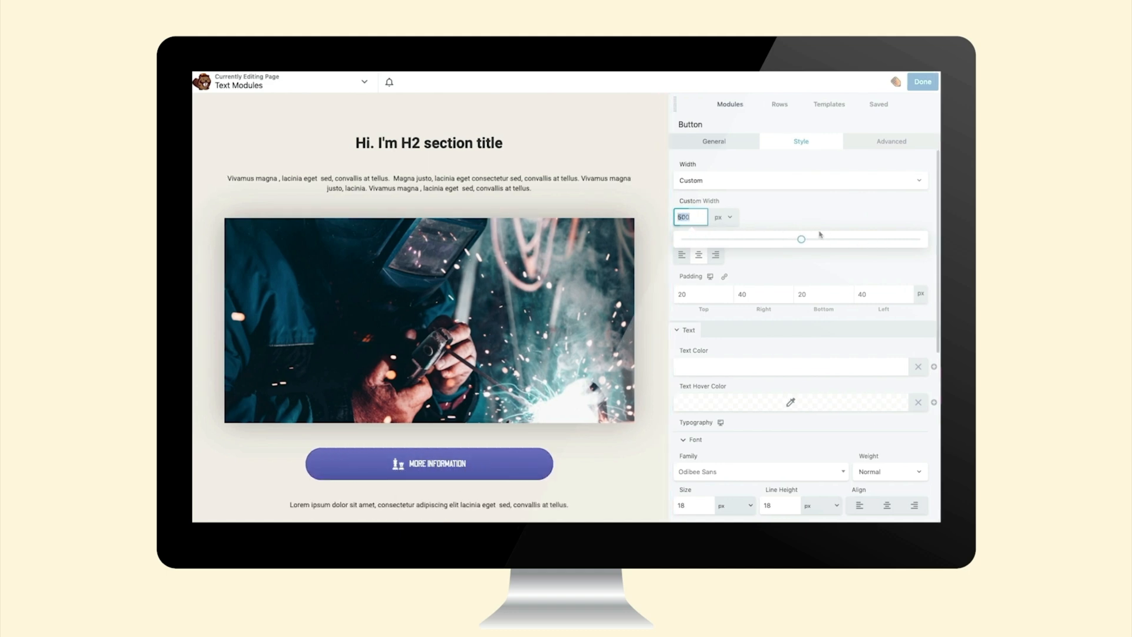
type("250")
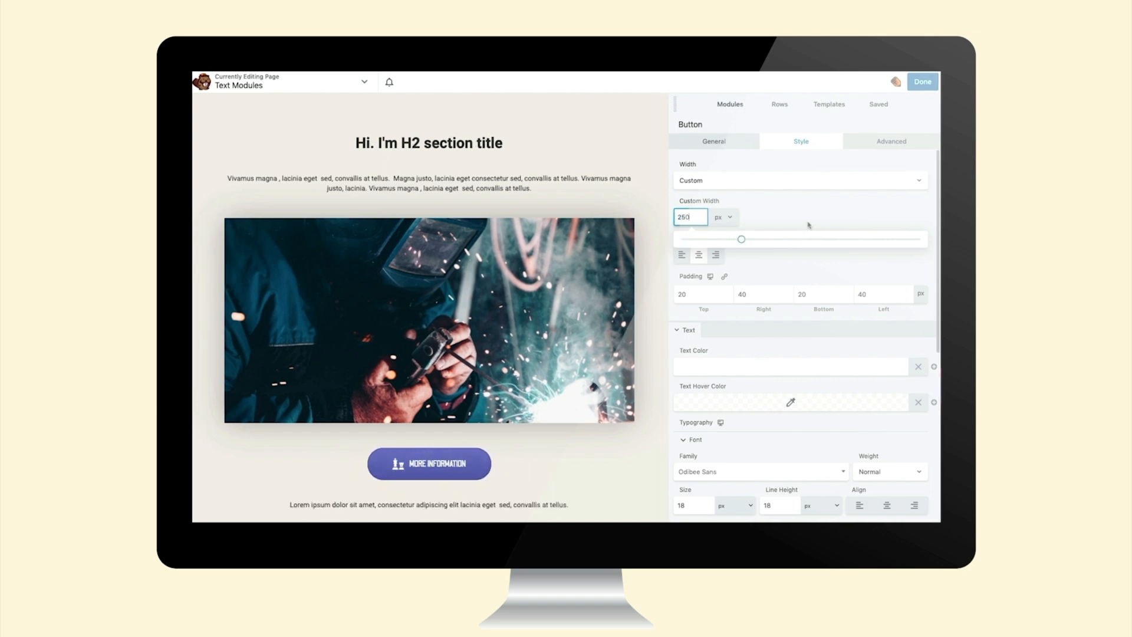
key("Return")
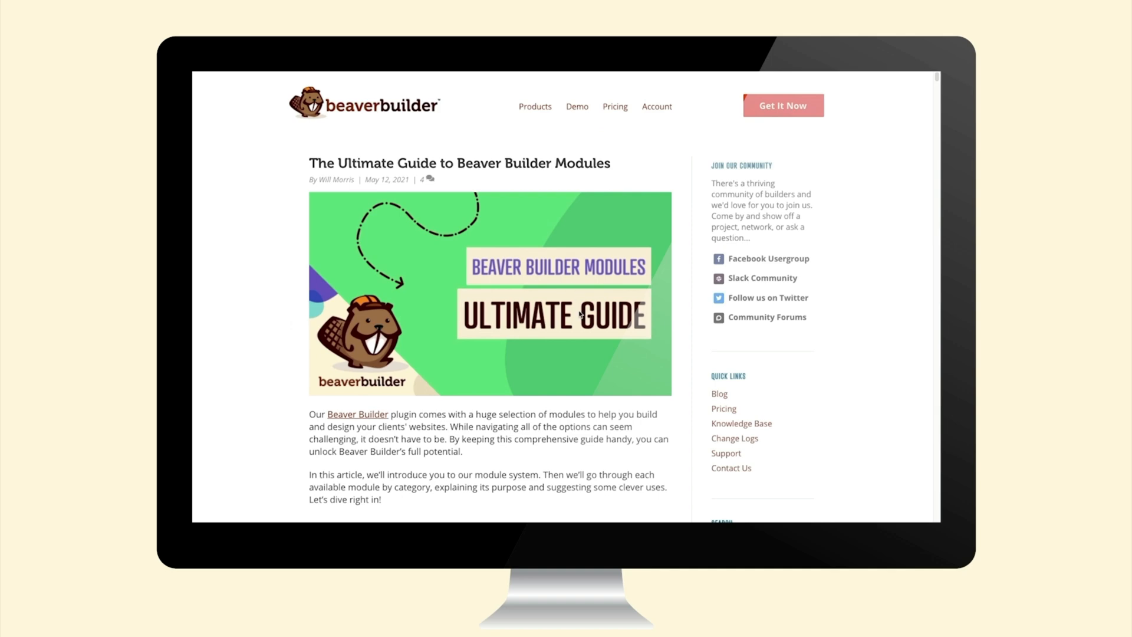
Skim the Ultimate Guide to Beaver Builder Modules article, including its introduction and the Audio and Button sections
scroll(565, 361, "down", 5)
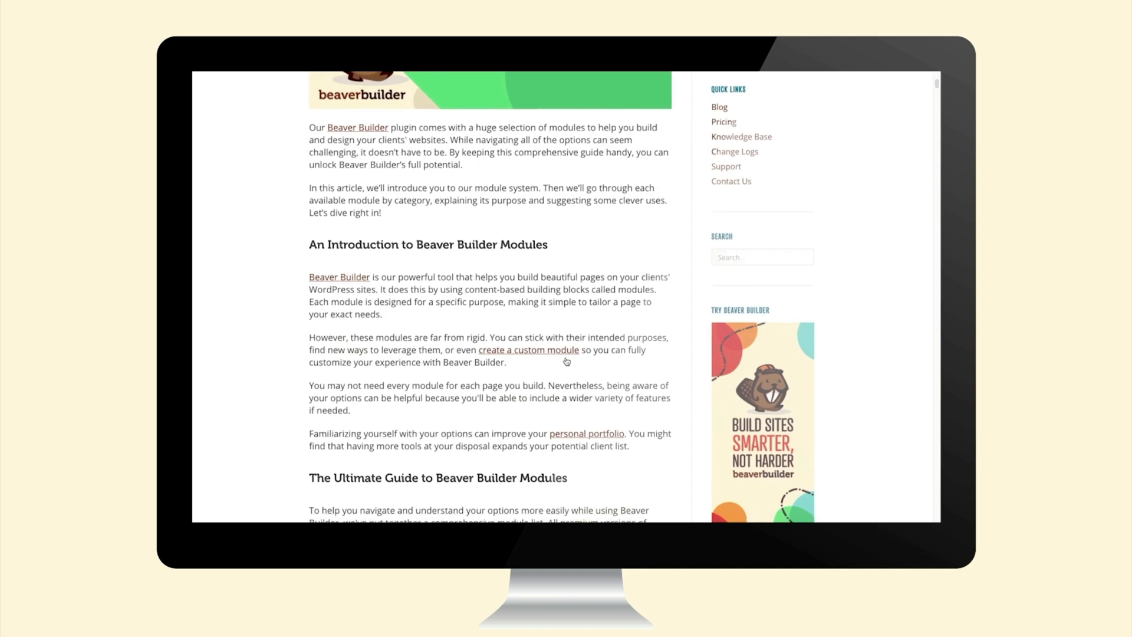
scroll(565, 360, "down", 14)
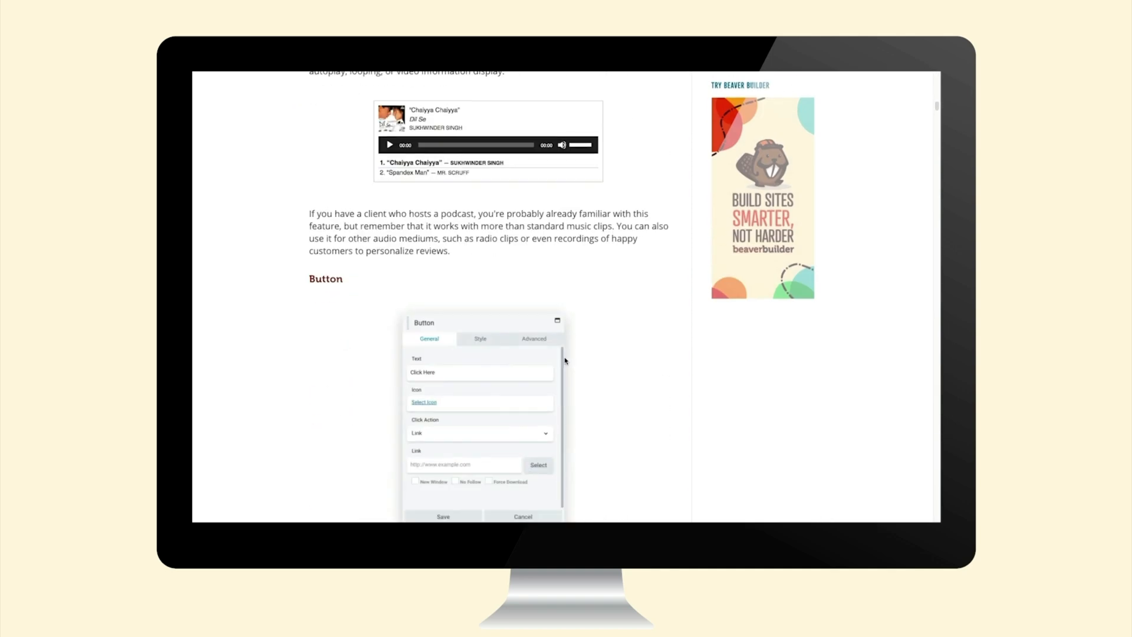
scroll(578, 371, "up", 18)
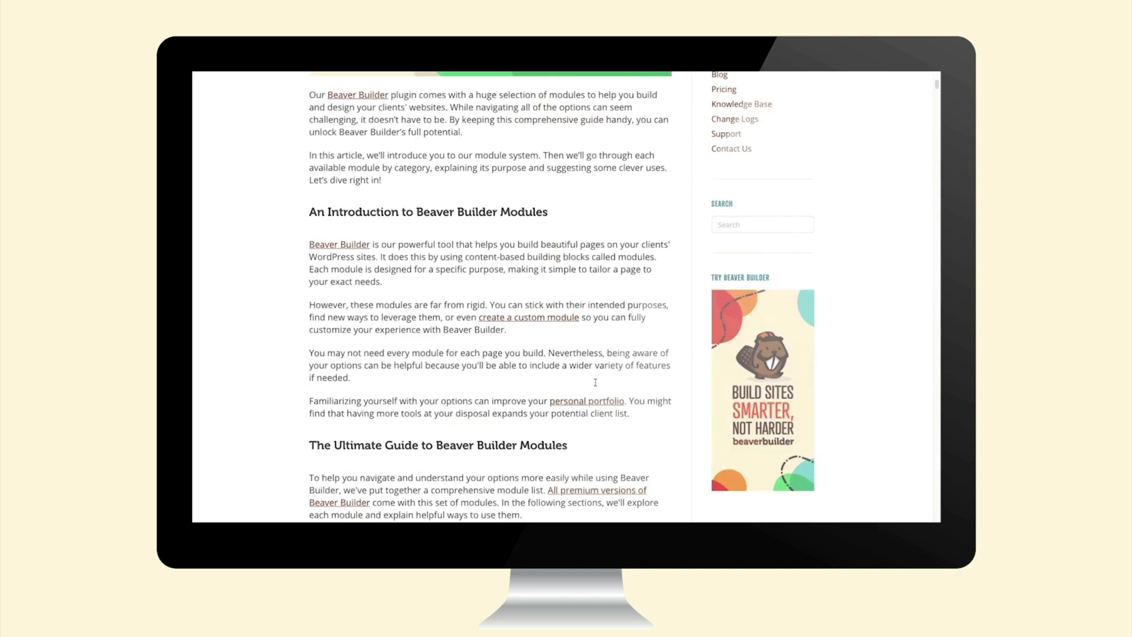
scroll(595, 382, "up", 1)
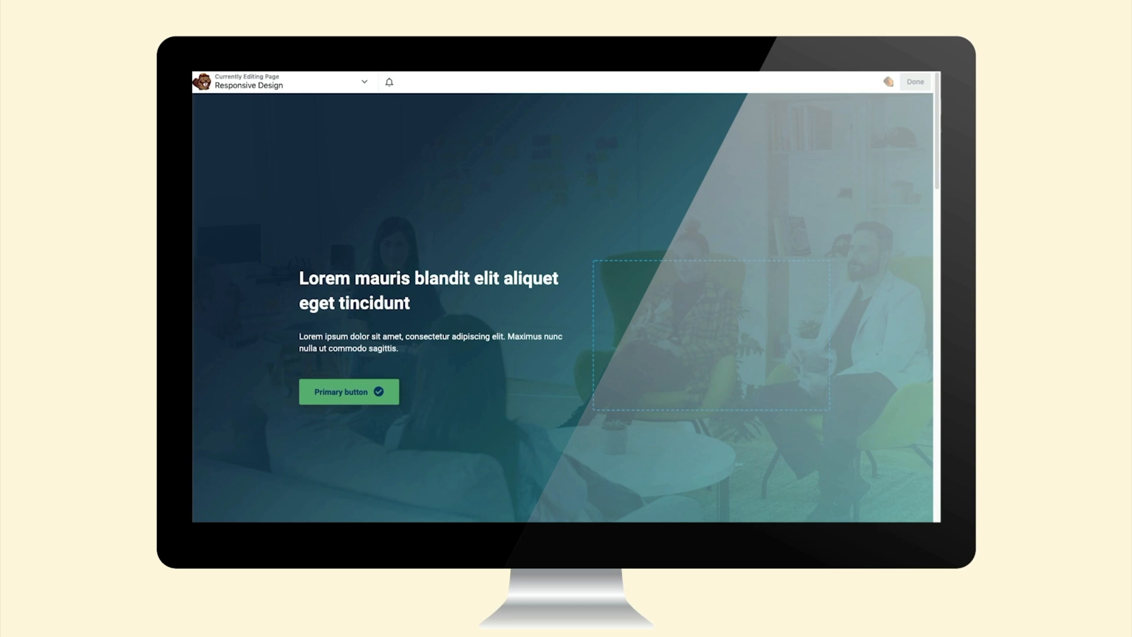
Preview the Responsive Design page at the medium and small device sizes in Responsive Editing, and exit the mode
left_click(321, 86)
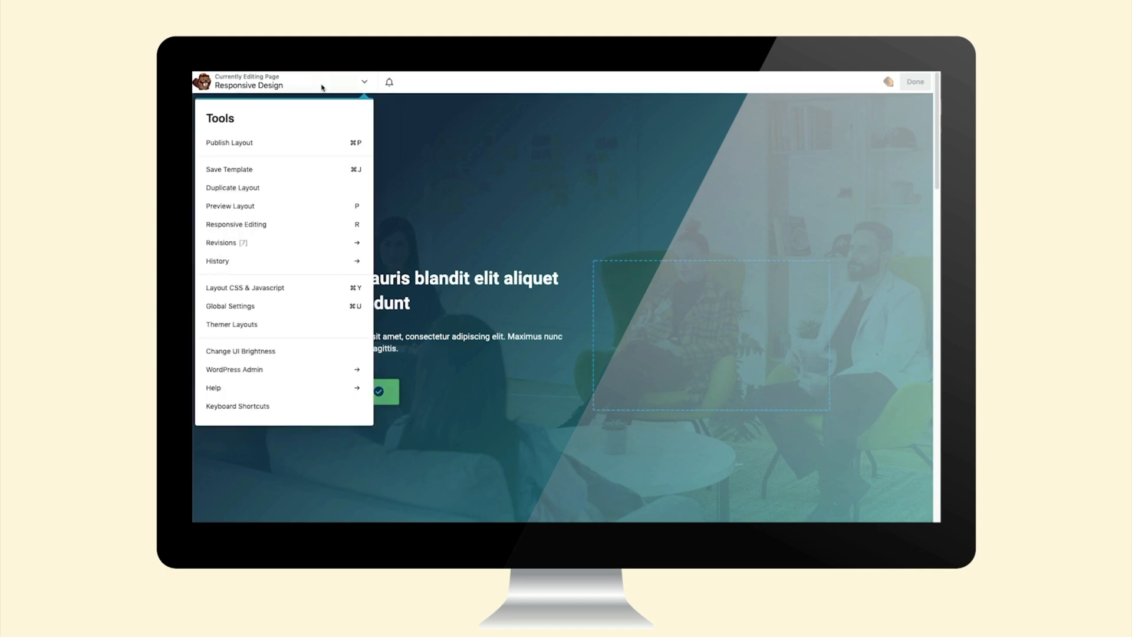
left_click(303, 224)
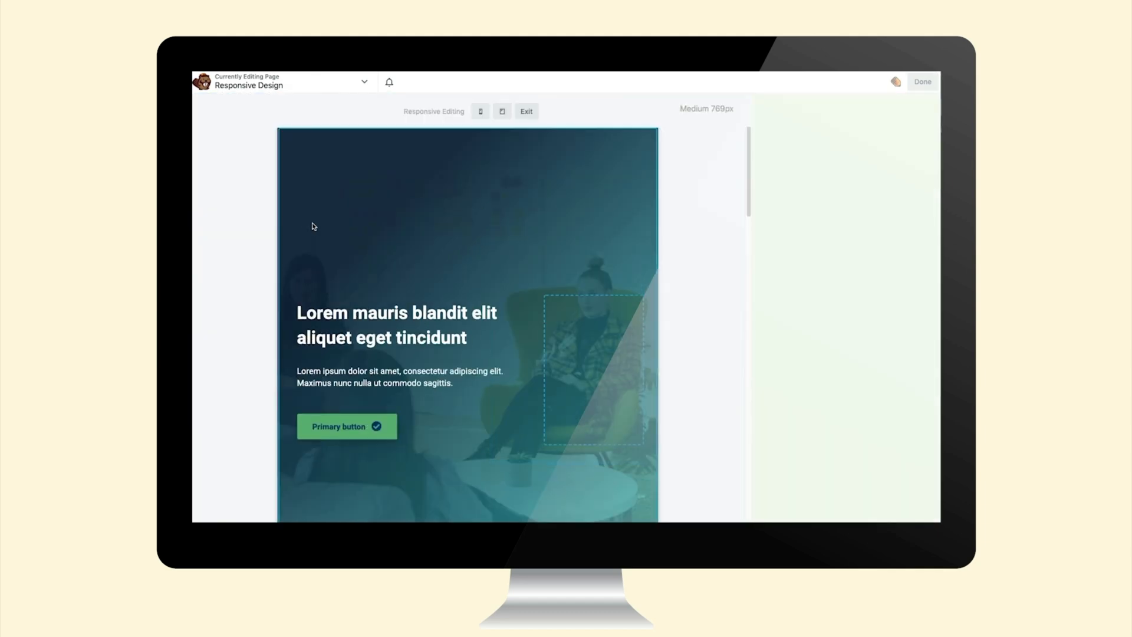
left_click(479, 112)
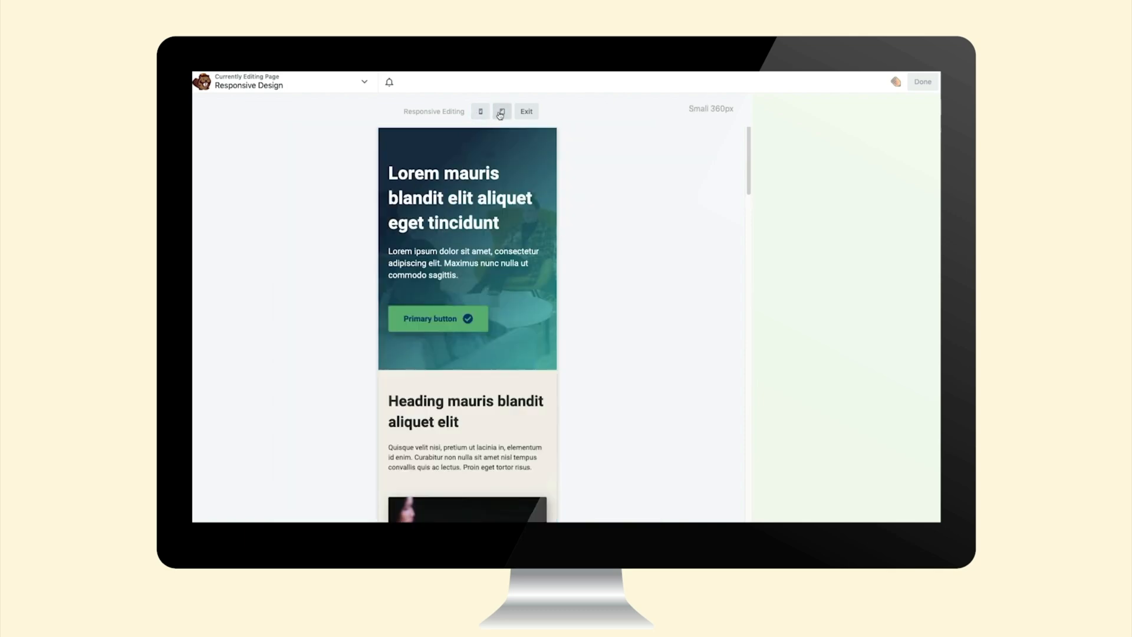
left_click(501, 112)
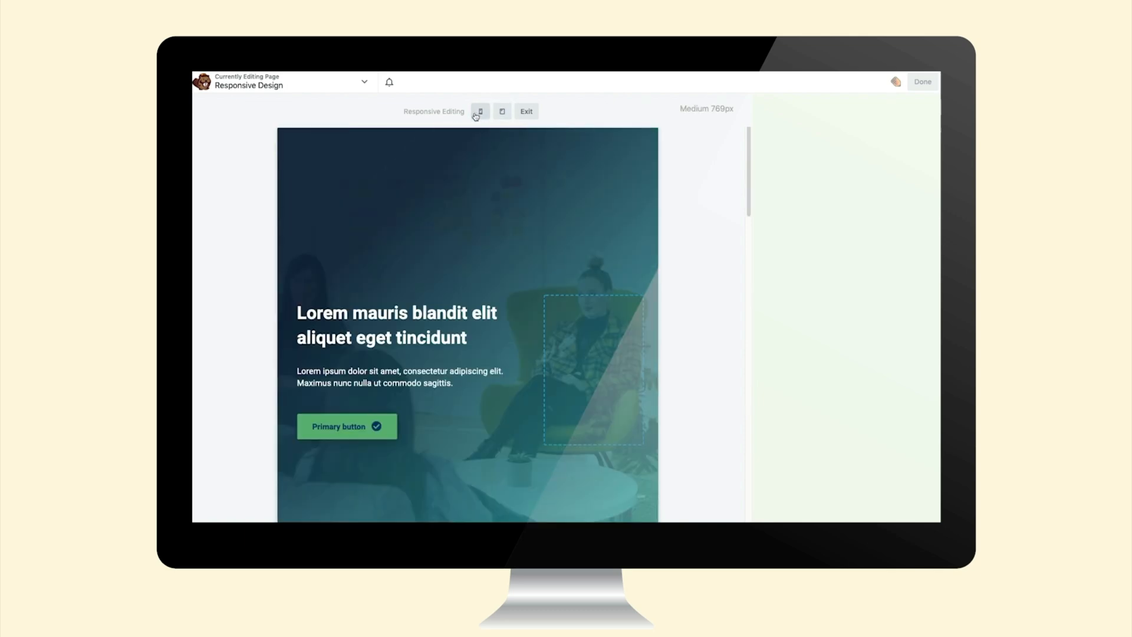
left_click(476, 115)
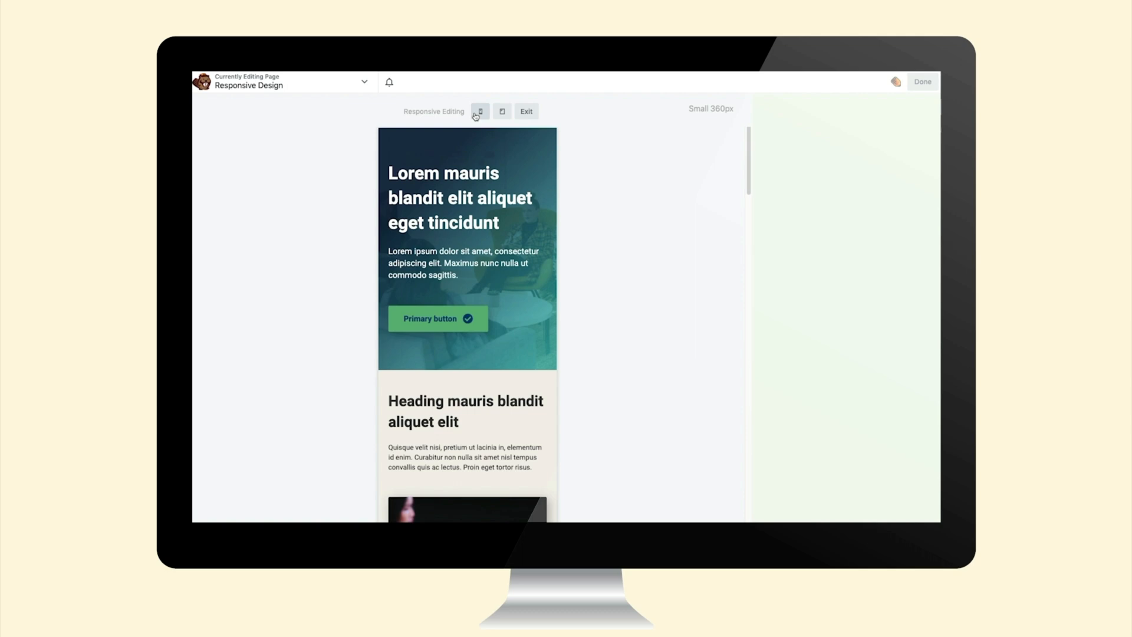
left_click(526, 112)
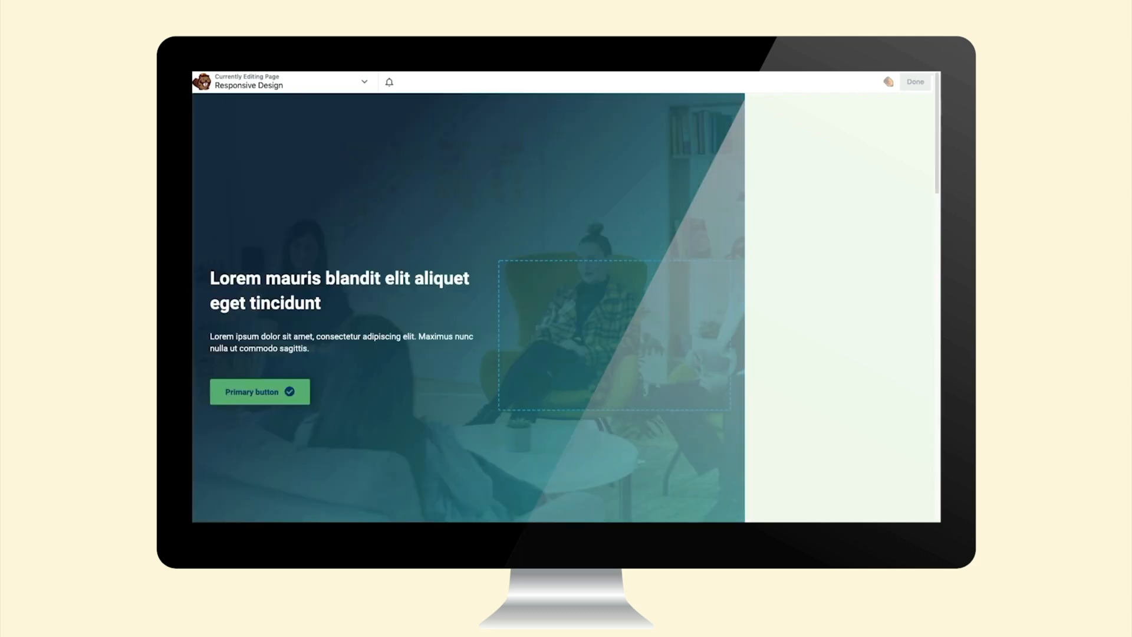
Open the settings of the hero heading's column and view its width and minimum height at the medium, small and default sizes
mouse_move(319, 272)
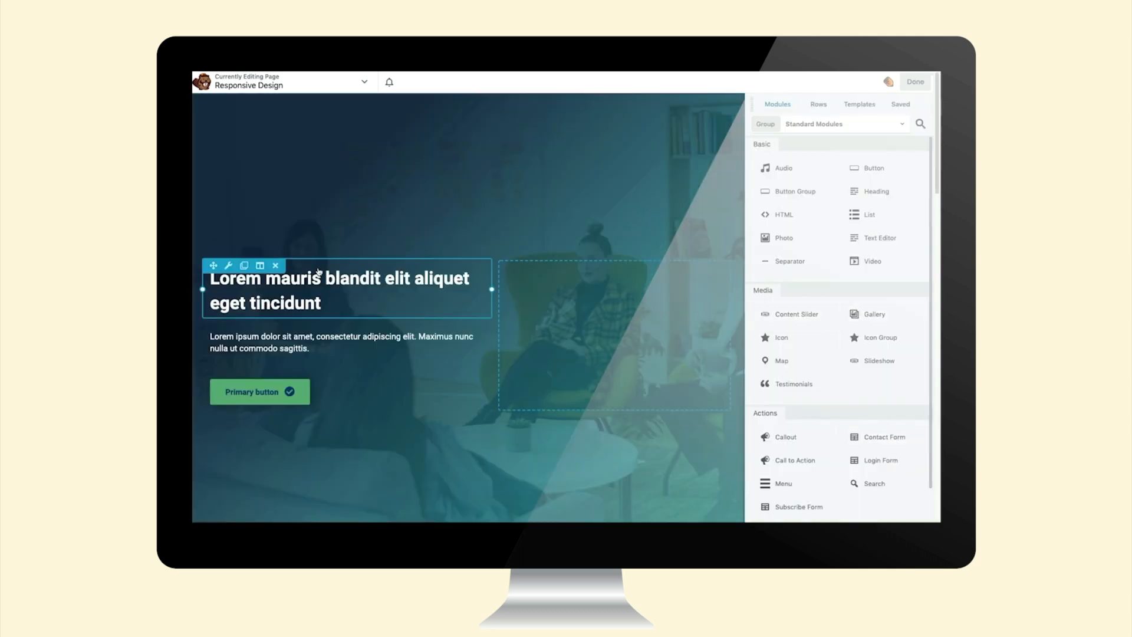
left_click(262, 282)
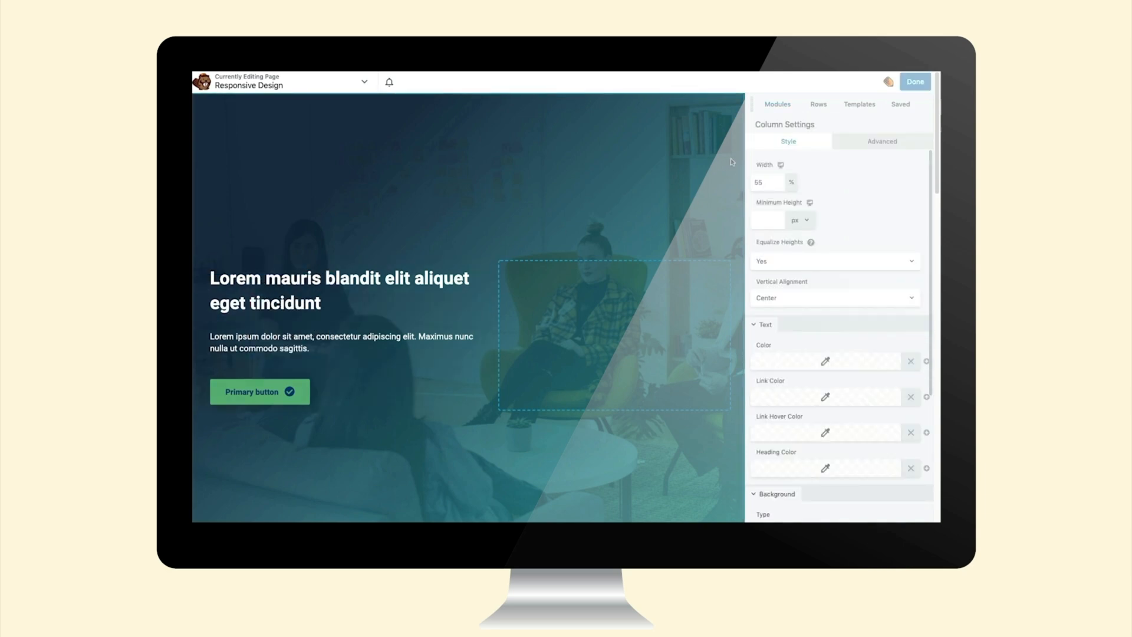
left_click(810, 205)
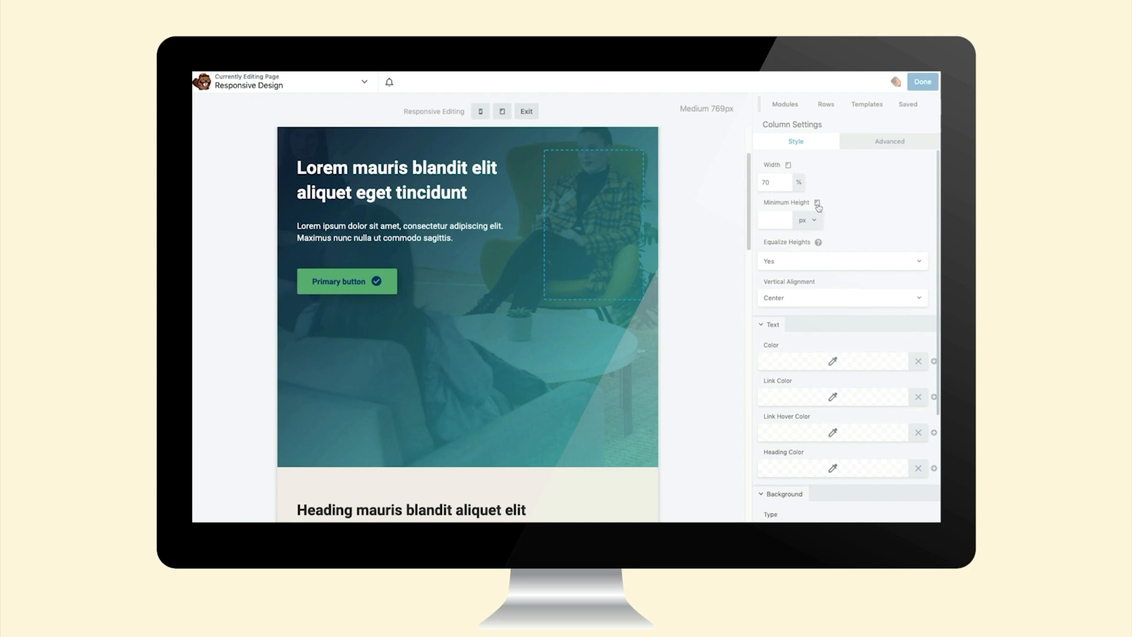
left_click(817, 204)
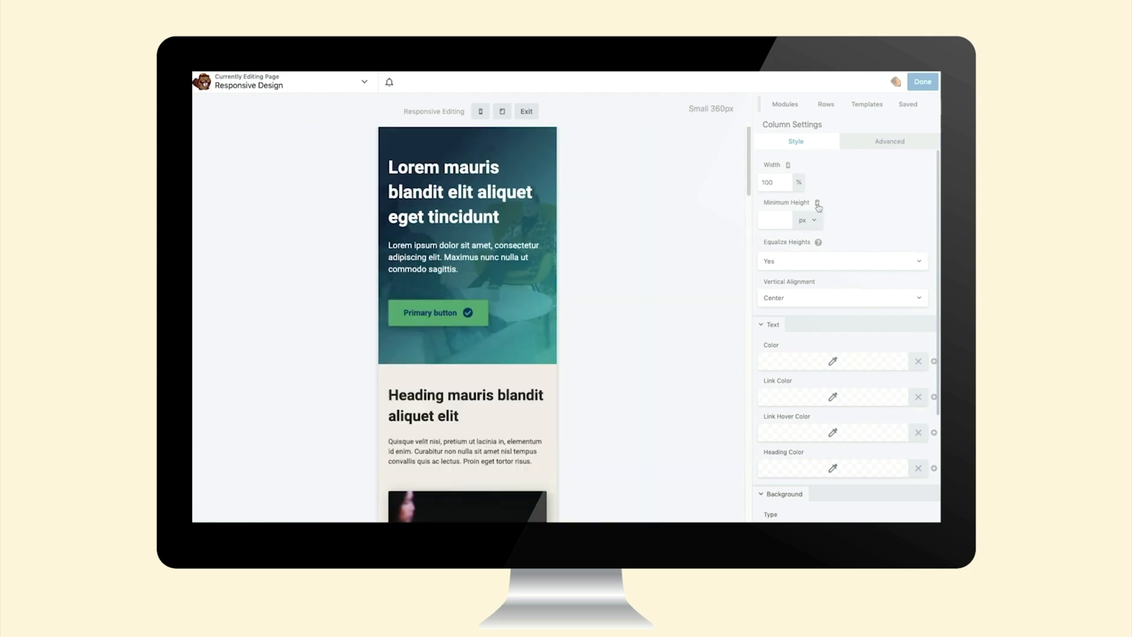
left_click(789, 167)
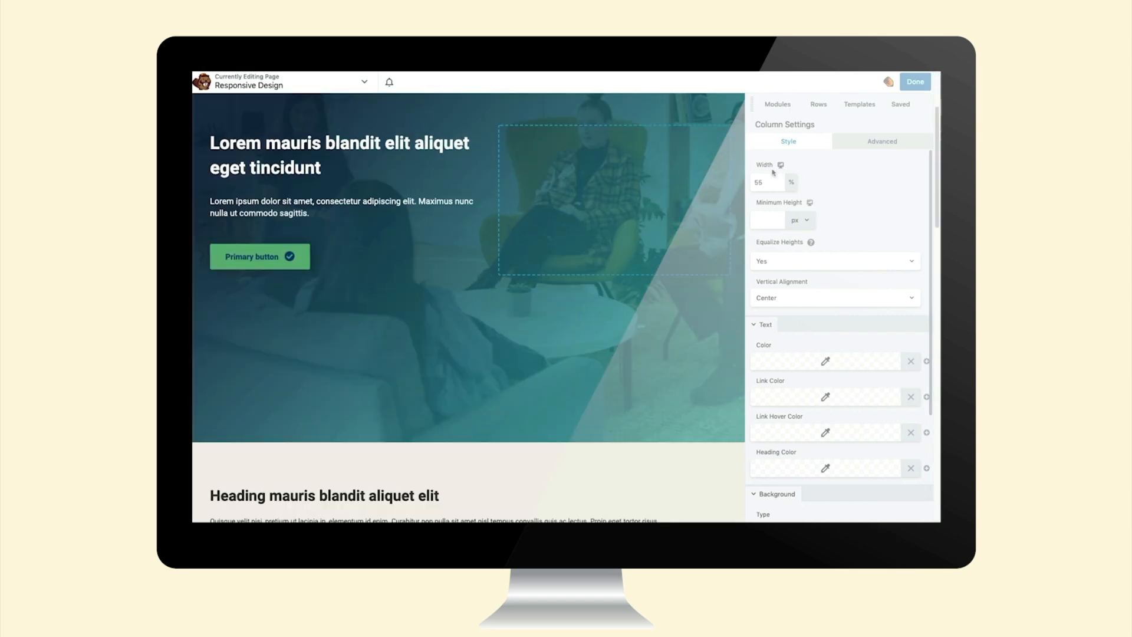
View the hero heading's advanced margin settings at the small size and return to the default size
left_click(868, 146)
left_click(786, 182)
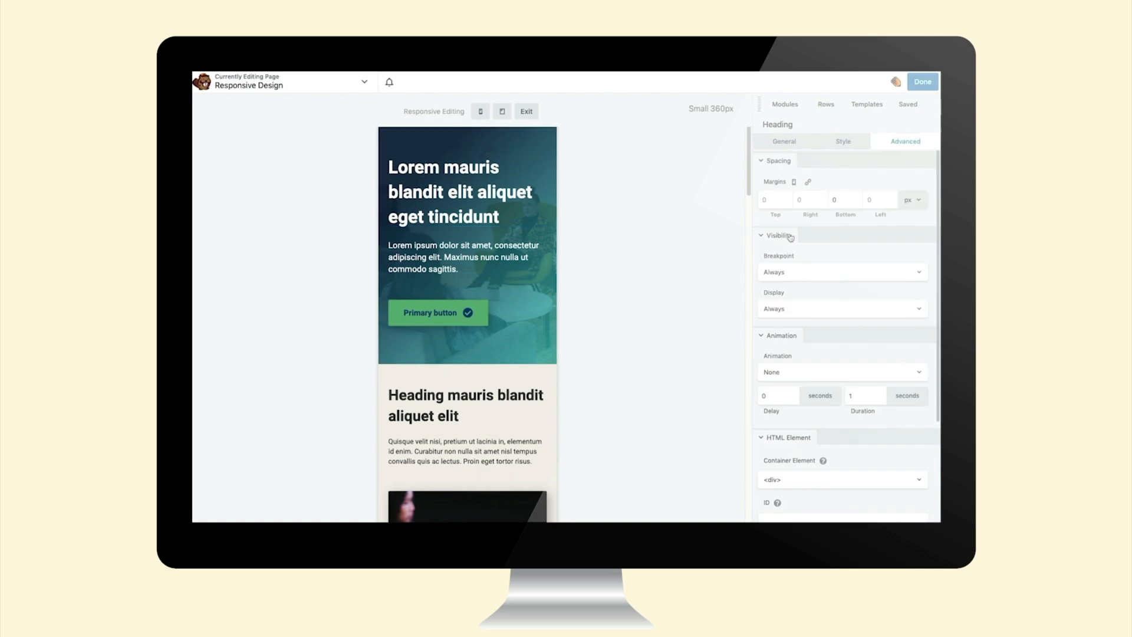
left_click(788, 183)
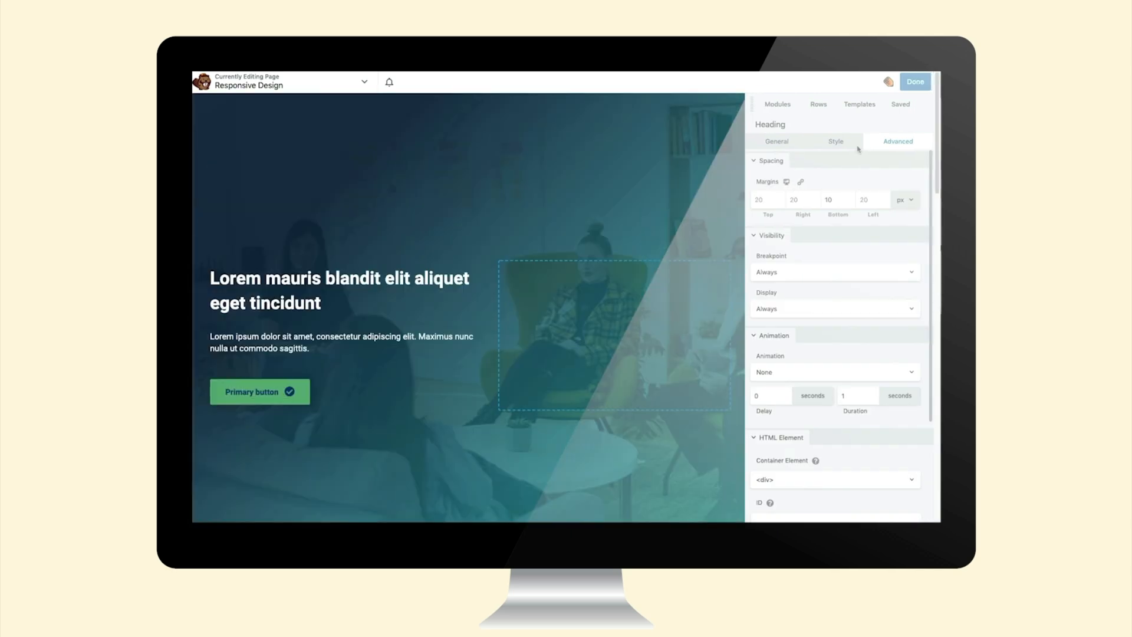
Replace the Responsive Design page's layout with the Blank template from the Landing Pages group
left_click(870, 106)
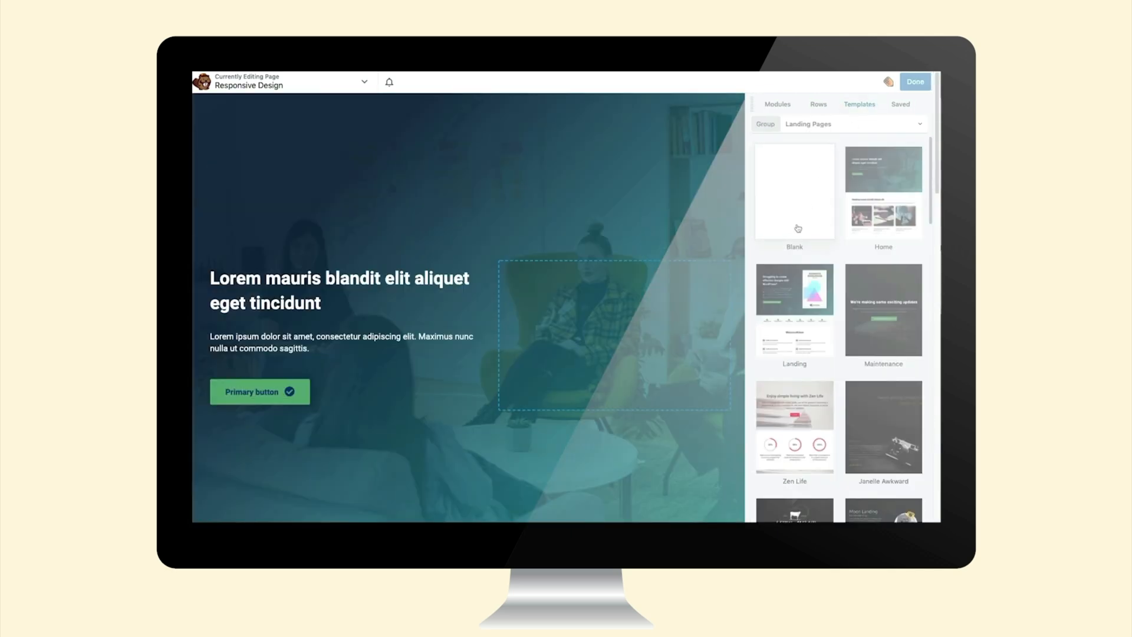
left_click(773, 224)
left_click(649, 128)
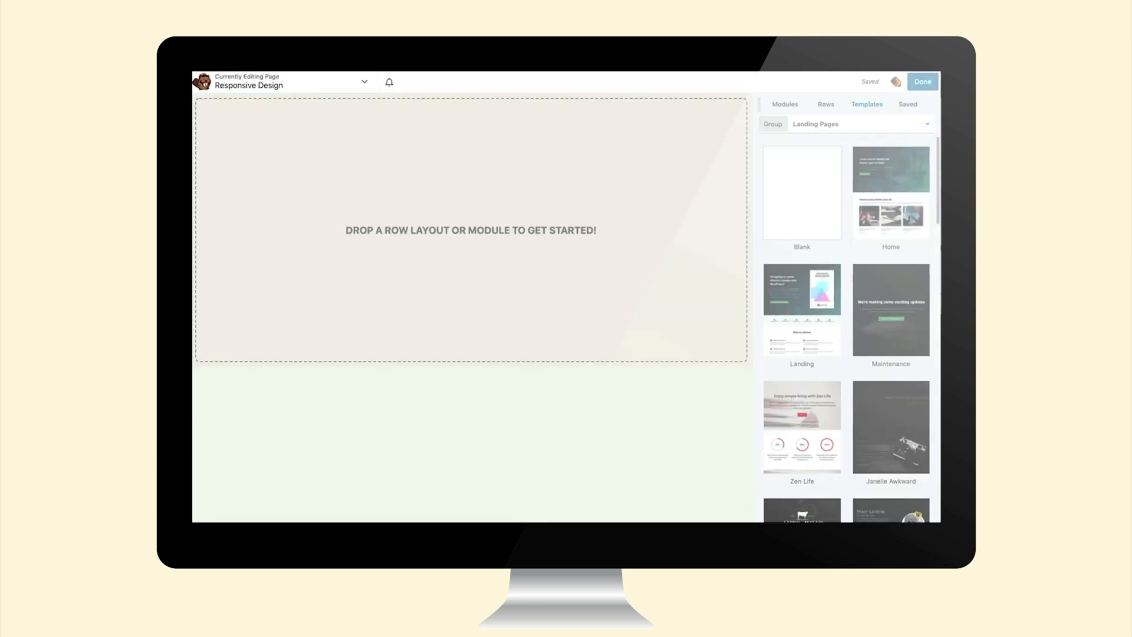
Add the prebuilt Content 16 row from the Content group to the blank page
left_click(826, 105)
left_click(820, 125)
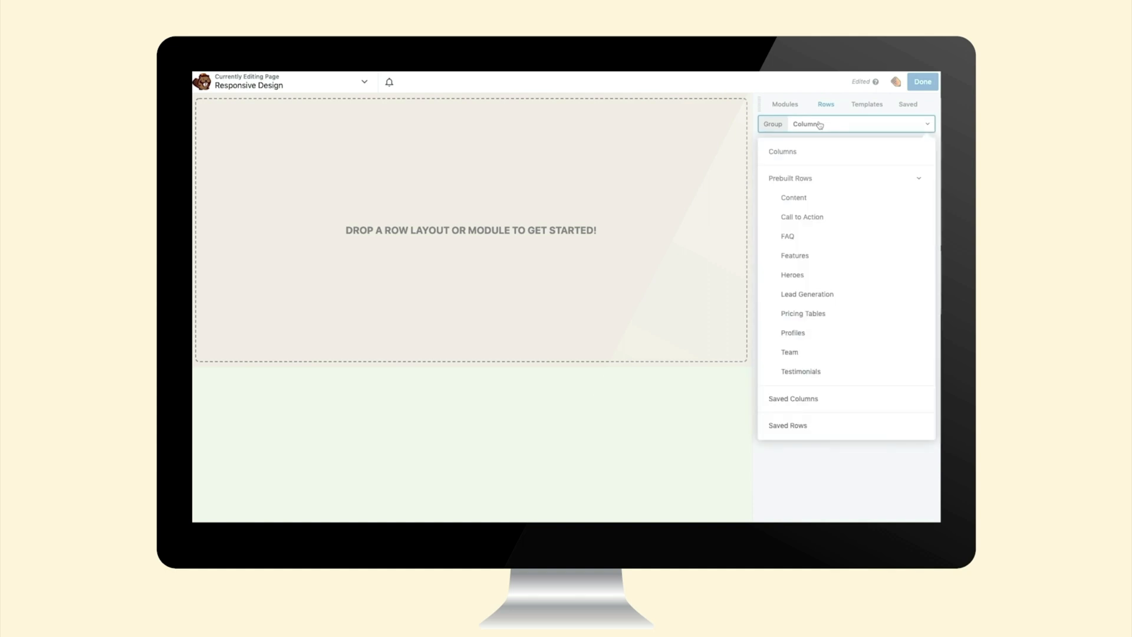
left_click(794, 199)
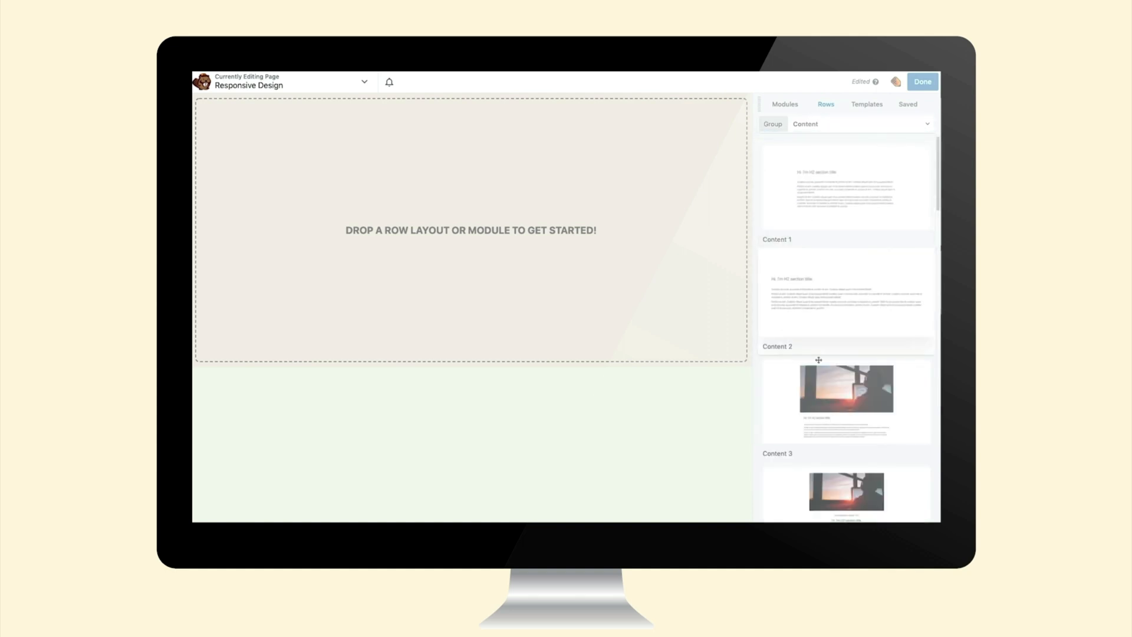
scroll(813, 385, "down", 5)
scroll(813, 385, "down", 10)
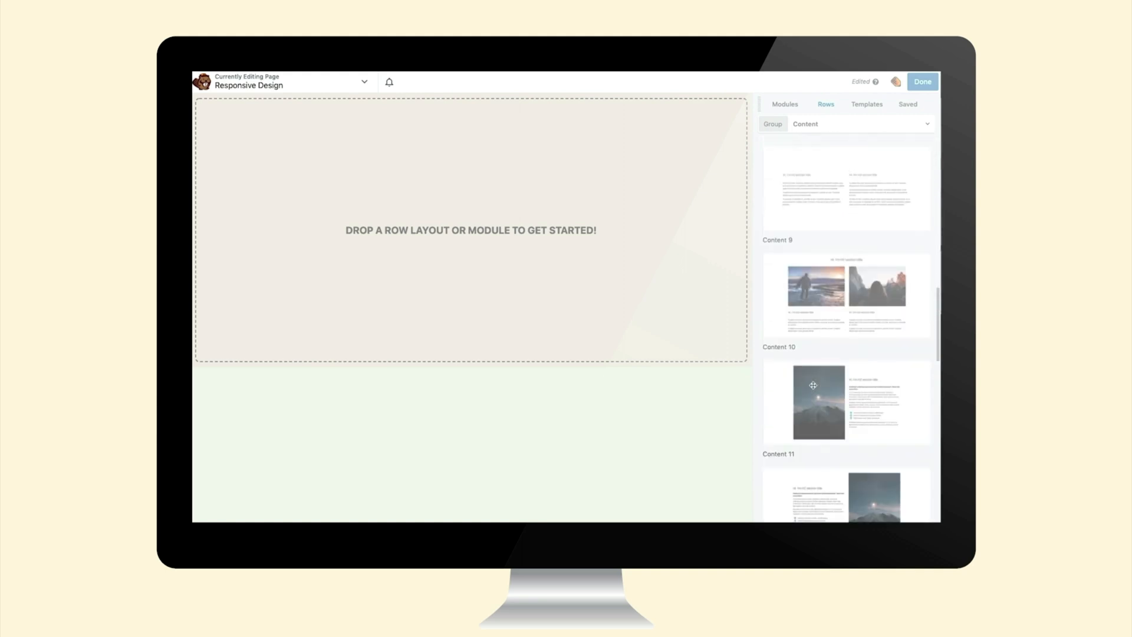
scroll(813, 385, "down", 6)
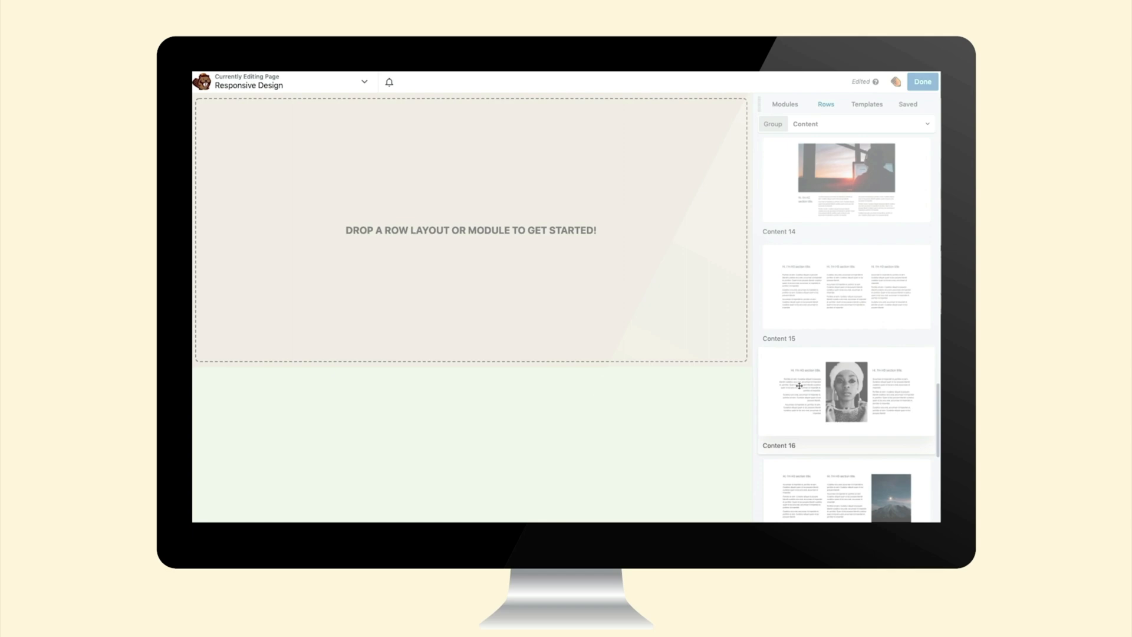
left_click_drag(797, 403, 588, 283)
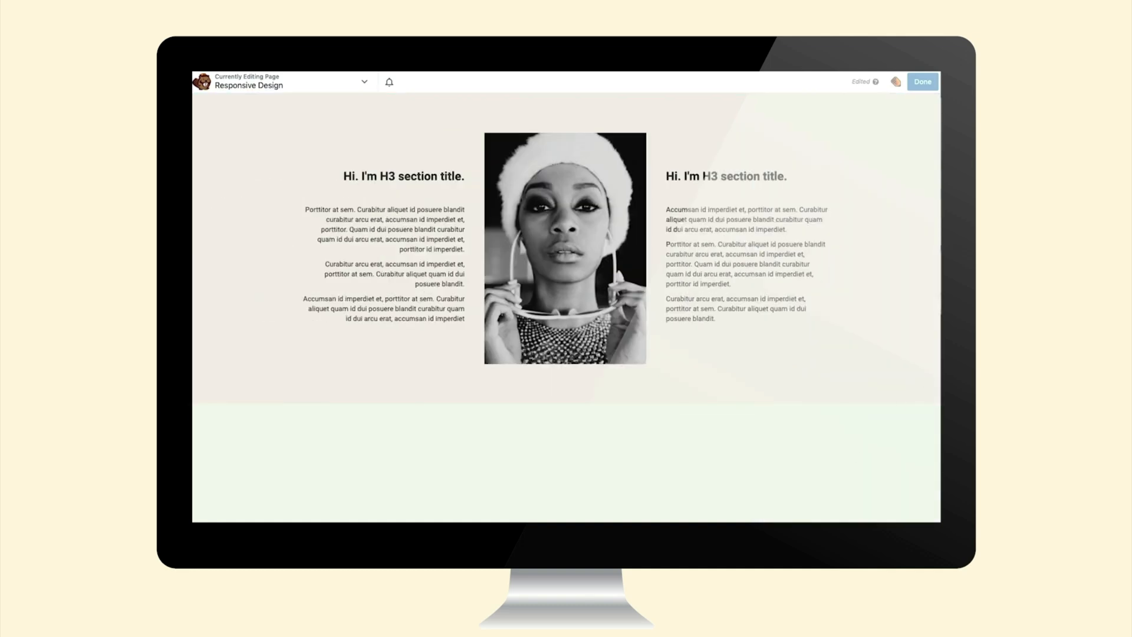
Preview the new row at the medium and small device sizes in Responsive Editing, and exit the mode
left_click(304, 86)
left_click(299, 228)
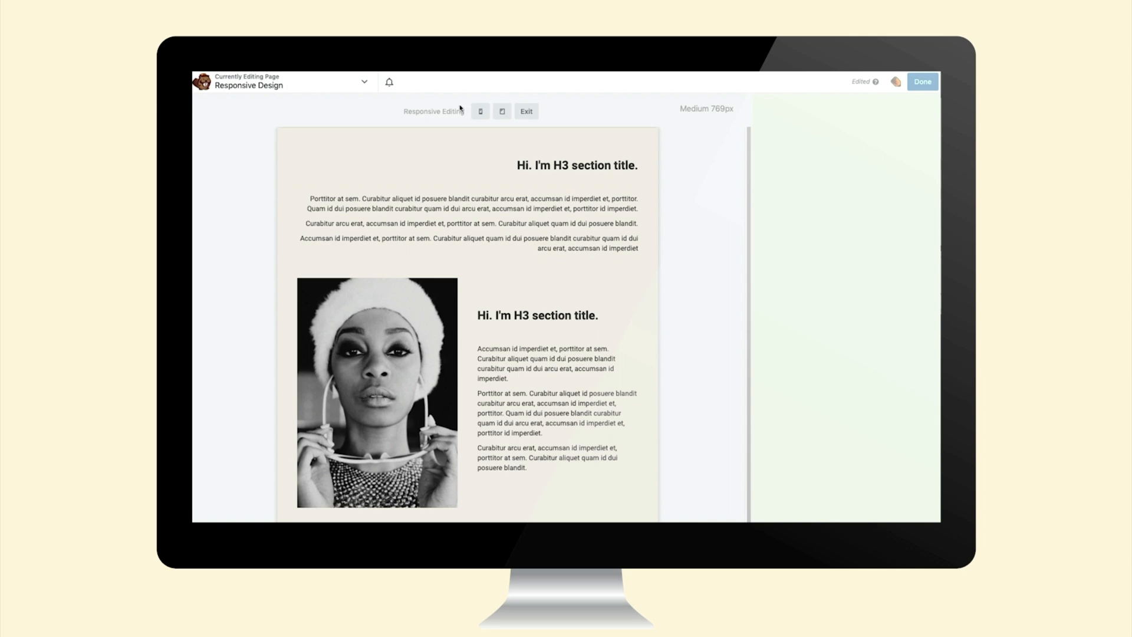
left_click(480, 111)
scroll(501, 390, "down", 5)
scroll(500, 390, "up", 5)
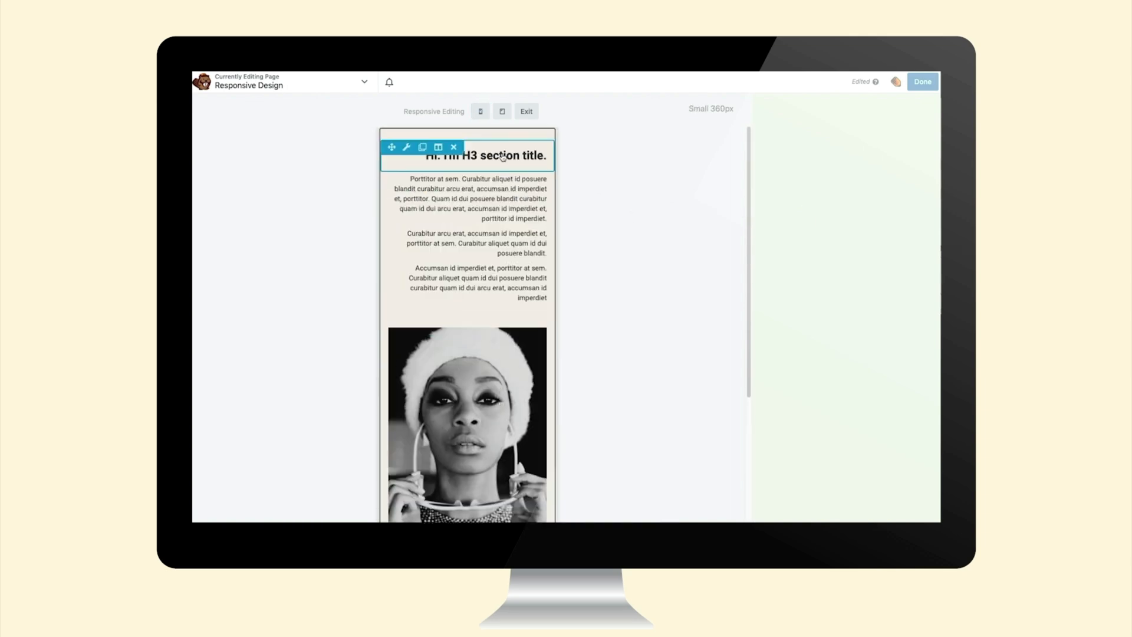
left_click(502, 112)
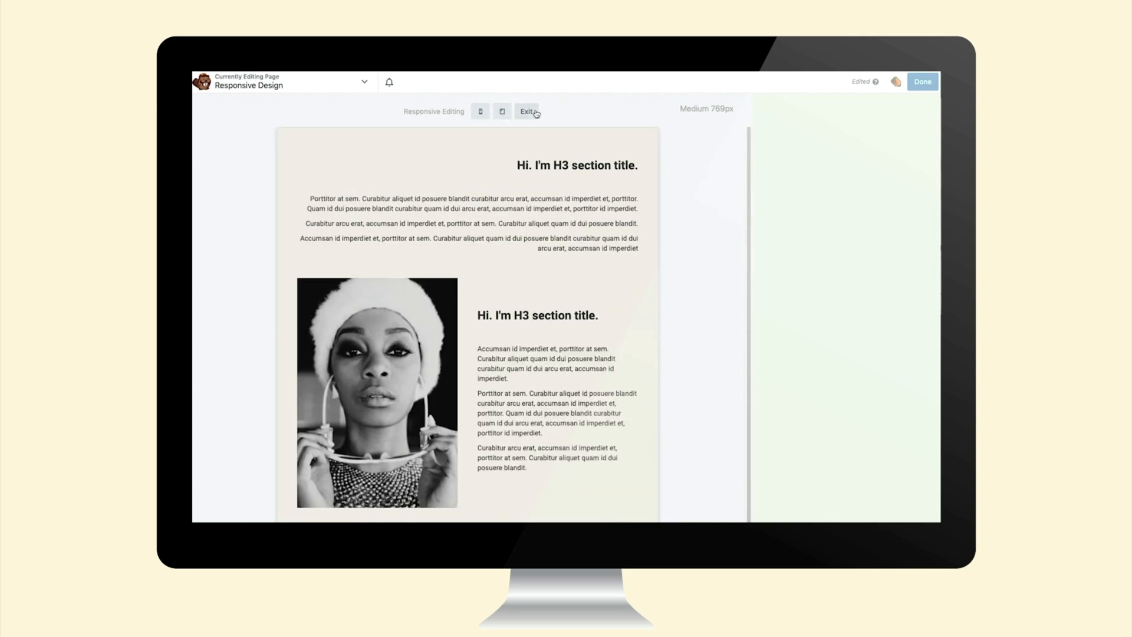
left_click(525, 111)
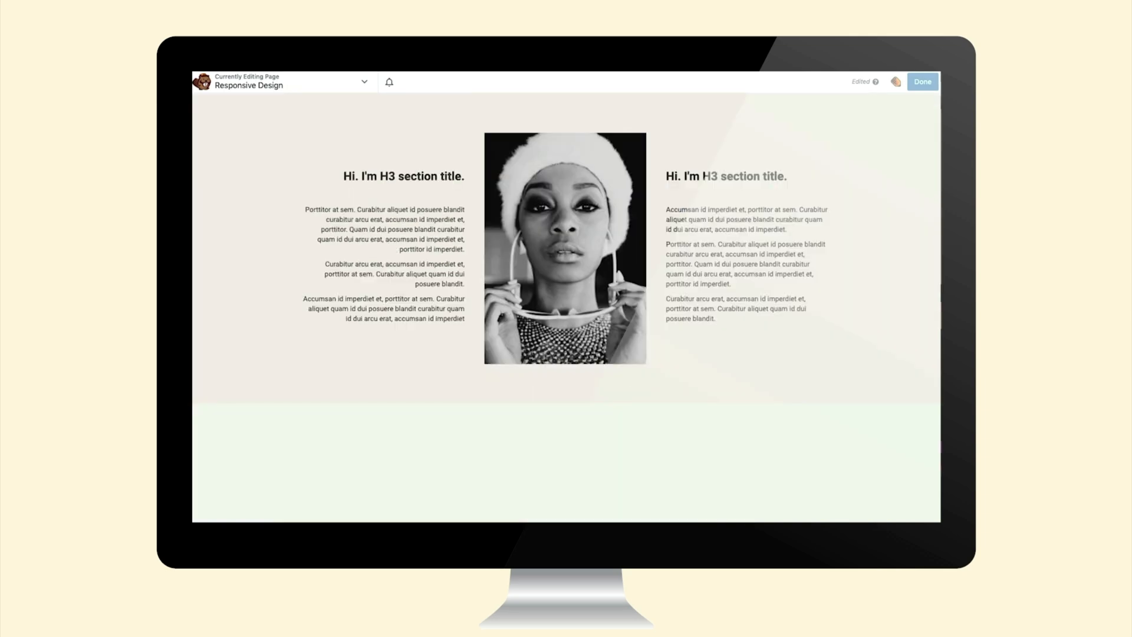
Left-align the first column's heading at the medium device size
left_click(437, 188)
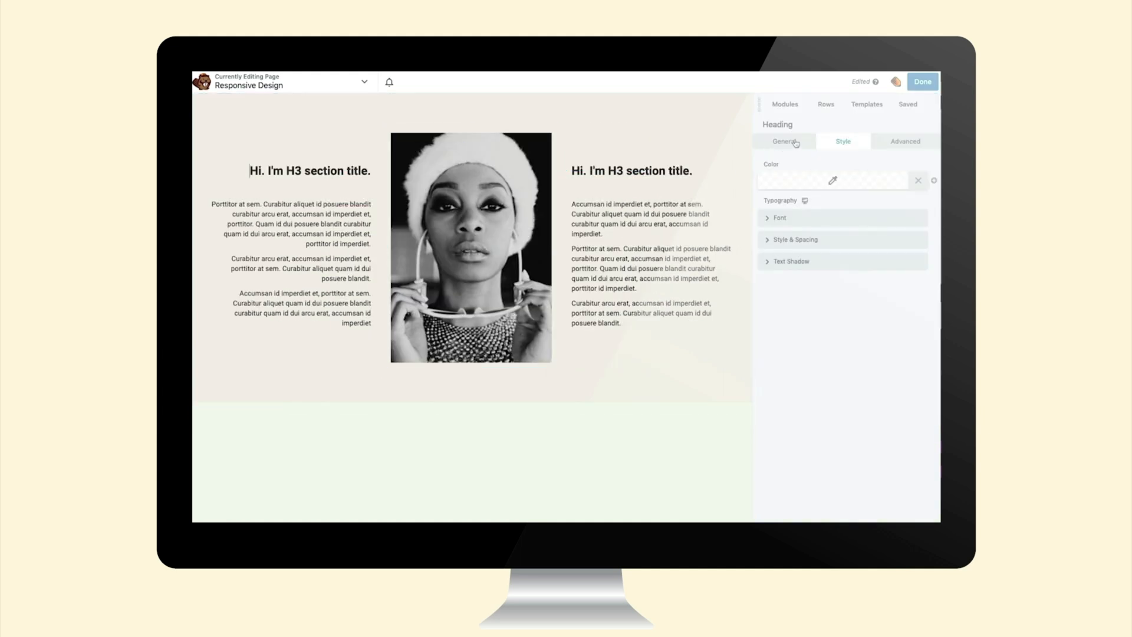
left_click(805, 202)
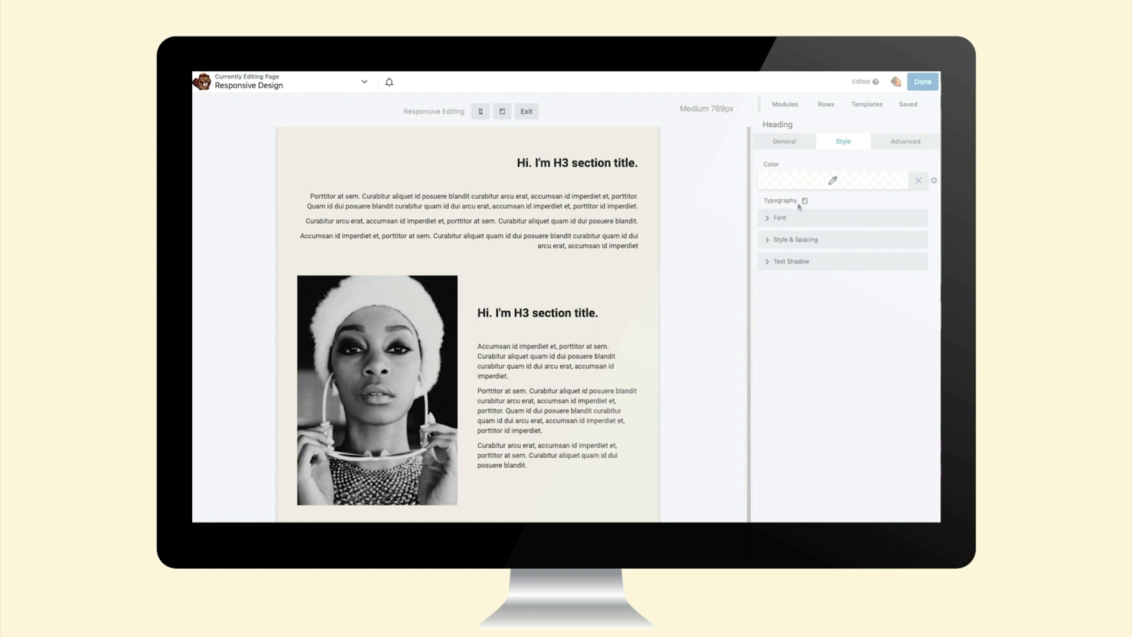
left_click(771, 219)
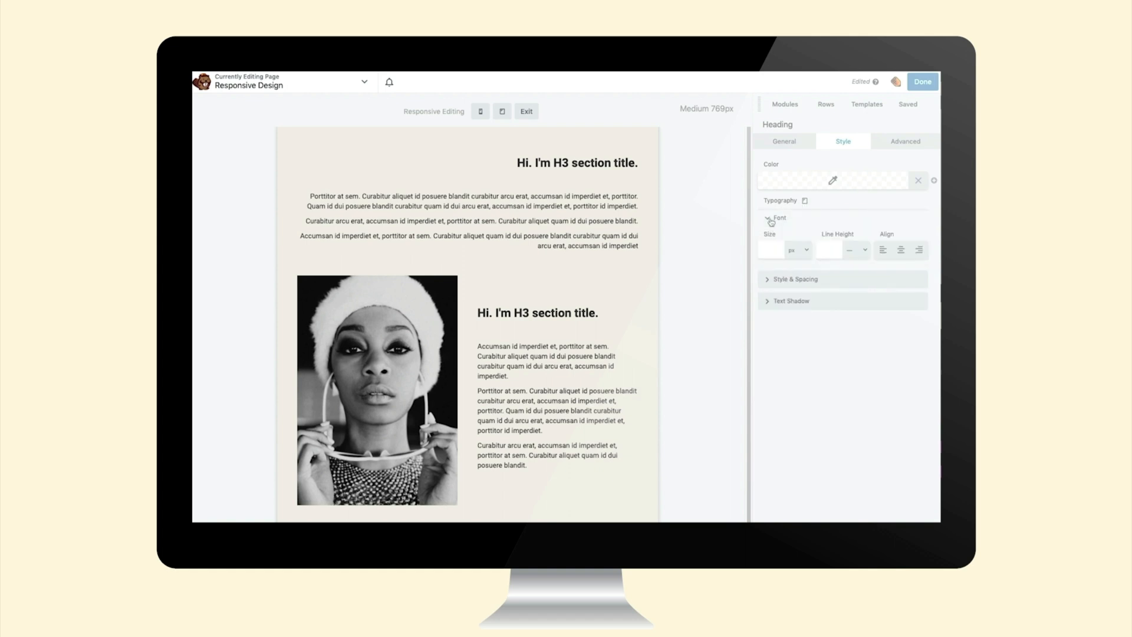
left_click(884, 250)
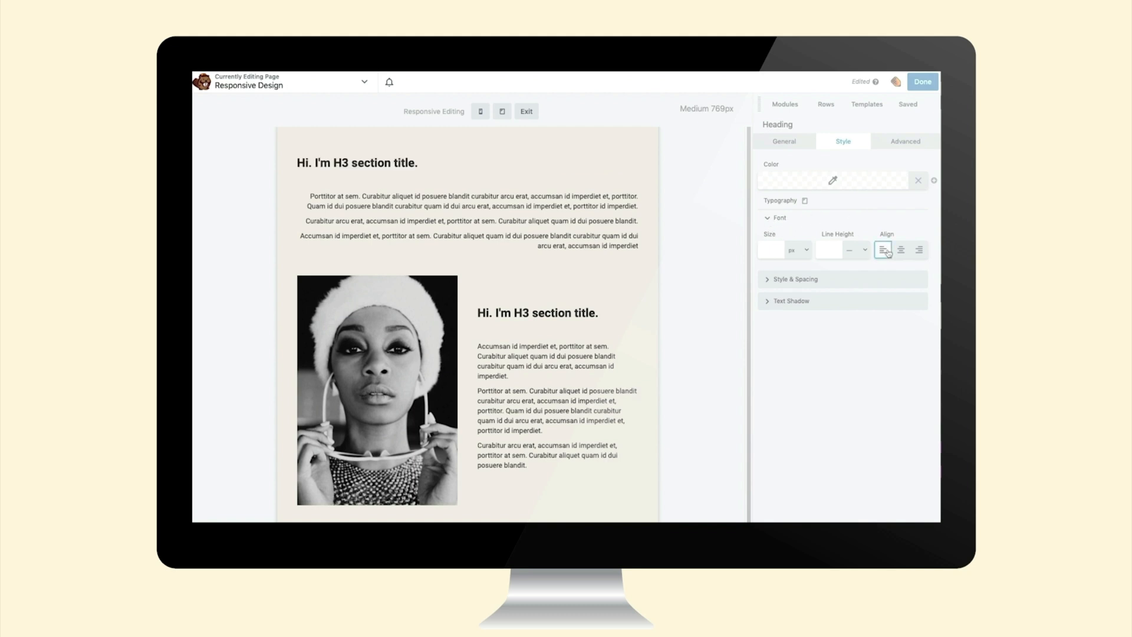
View the heading's Style & Spacing and Text Shadow typography settings at the medium size
mouse_move(564, 220)
left_click(768, 280)
left_click(768, 282)
left_click(766, 300)
left_click(767, 300)
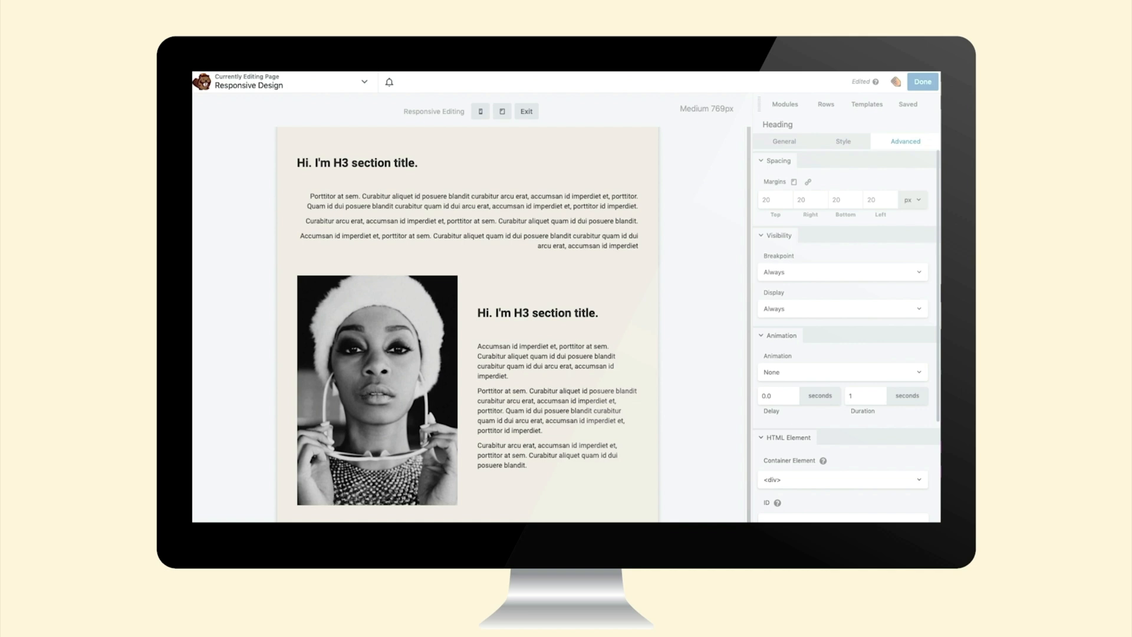
Left-align the paragraph text below the first heading at the medium device size
left_click(565, 213)
left_click(843, 141)
left_click(778, 218)
left_click(883, 251)
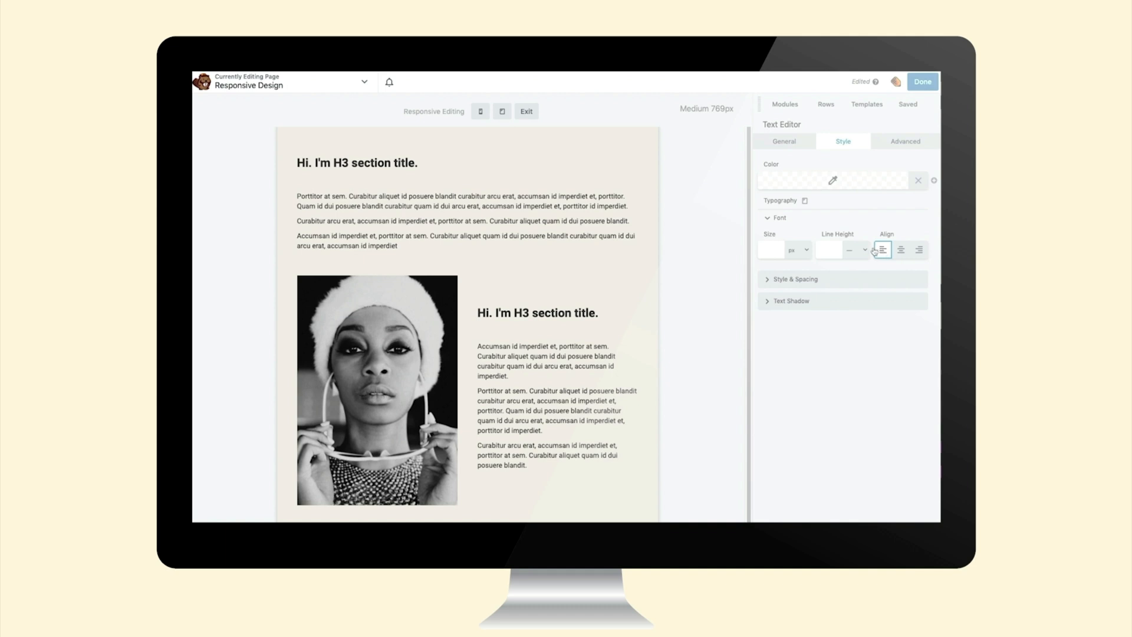
Set the width of the photo's column to 100% at the medium device size
mouse_move(435, 337)
left_click(346, 277)
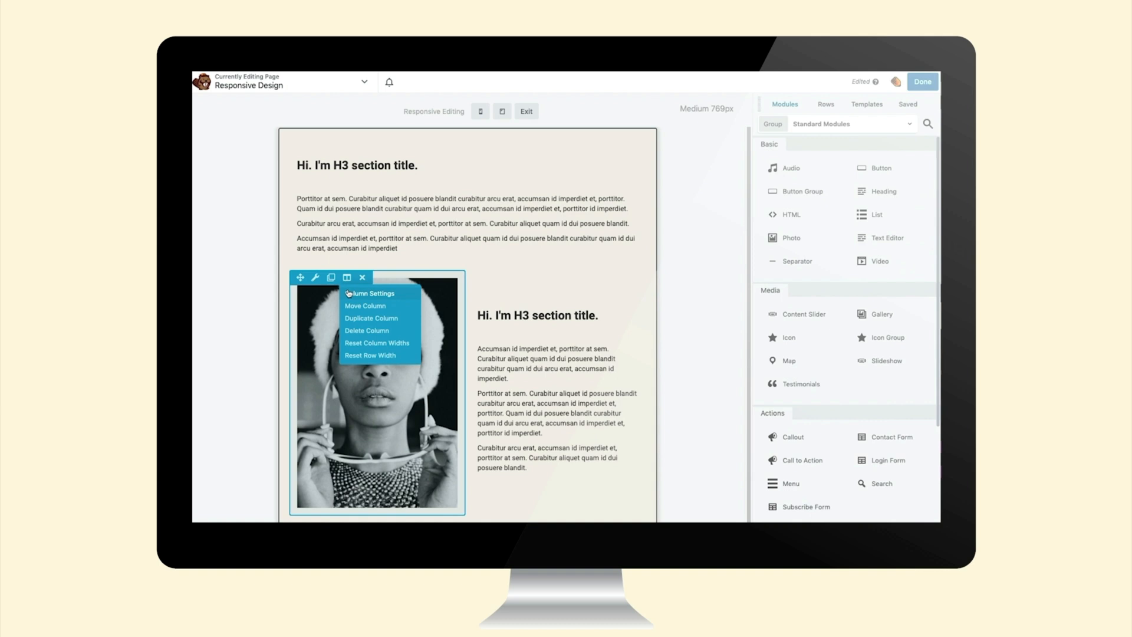
left_click(348, 293)
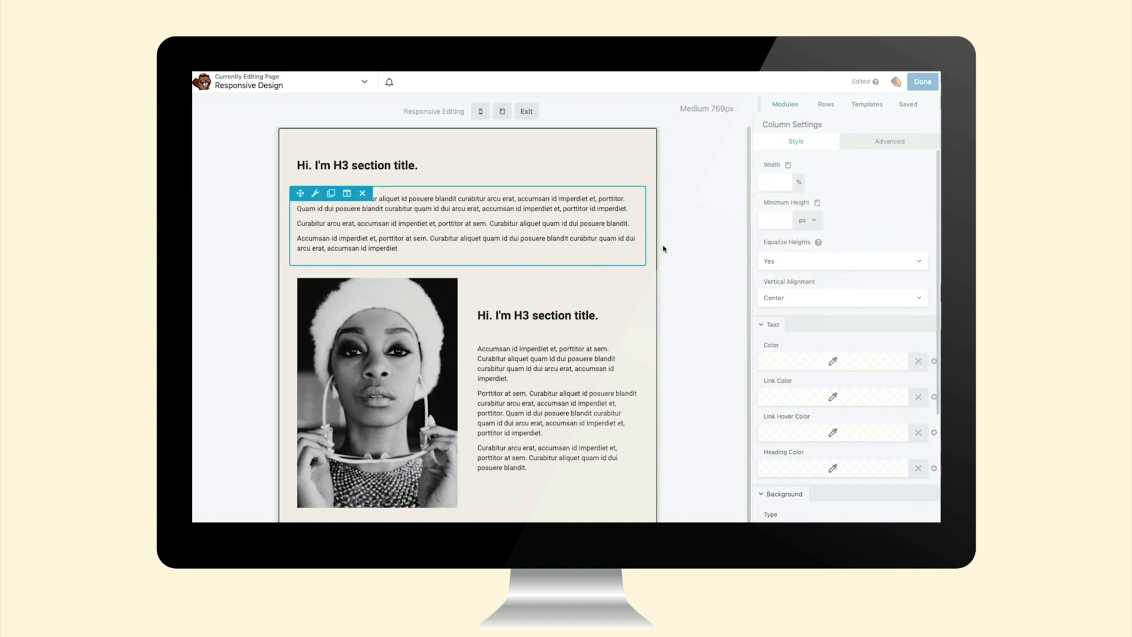
left_click(776, 181)
type("100")
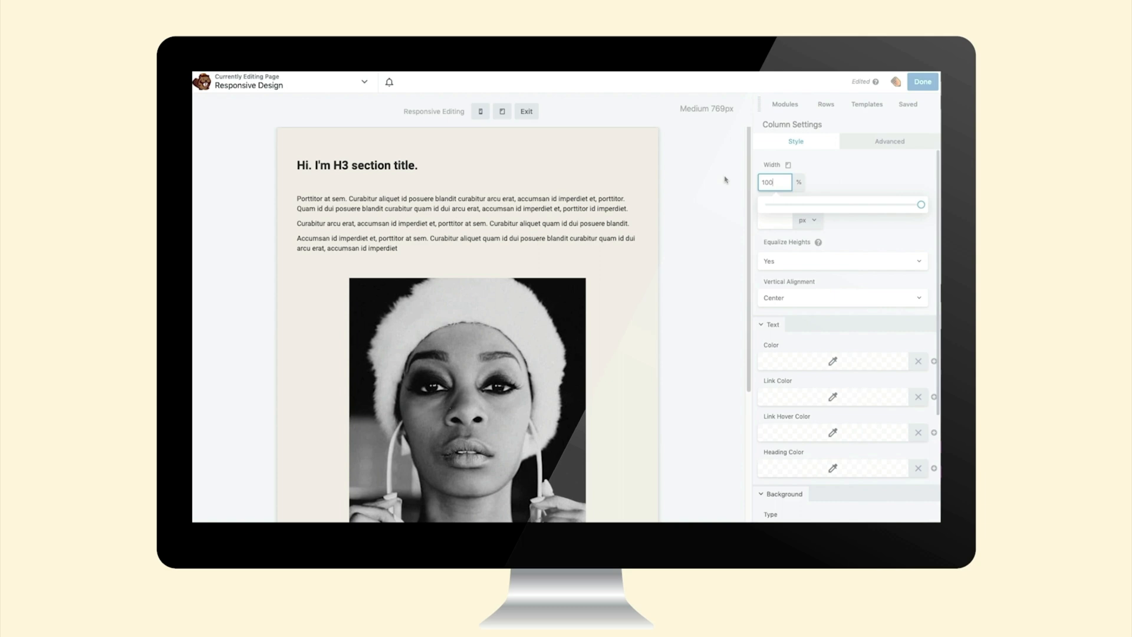
Switch to the small device size and center-align the first heading there
left_click(787, 165)
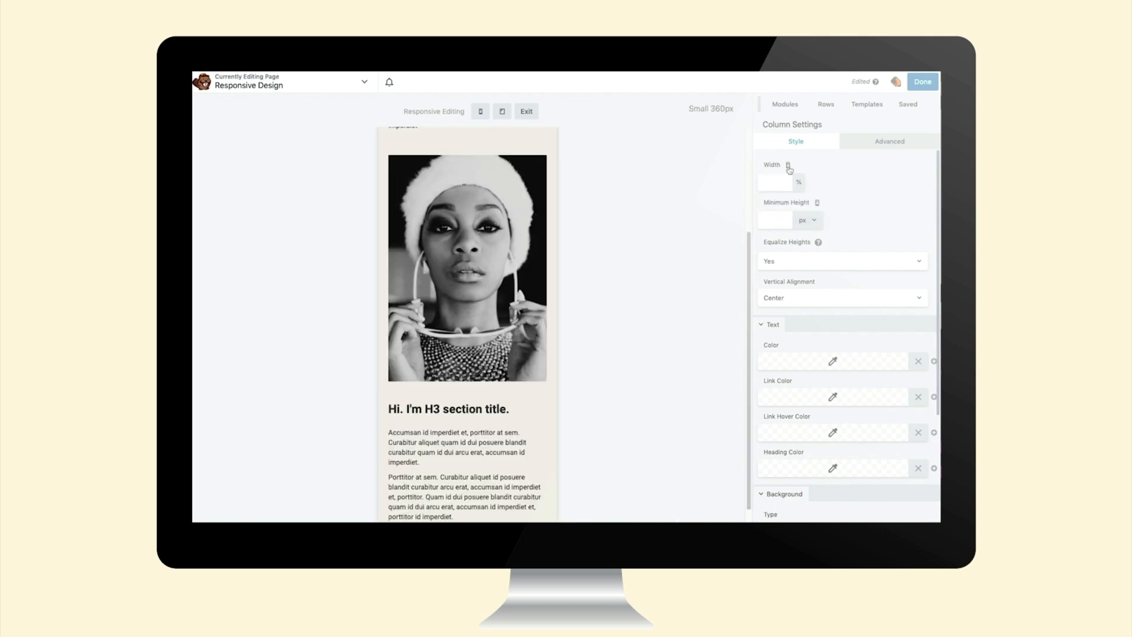
scroll(508, 244, "down", 5)
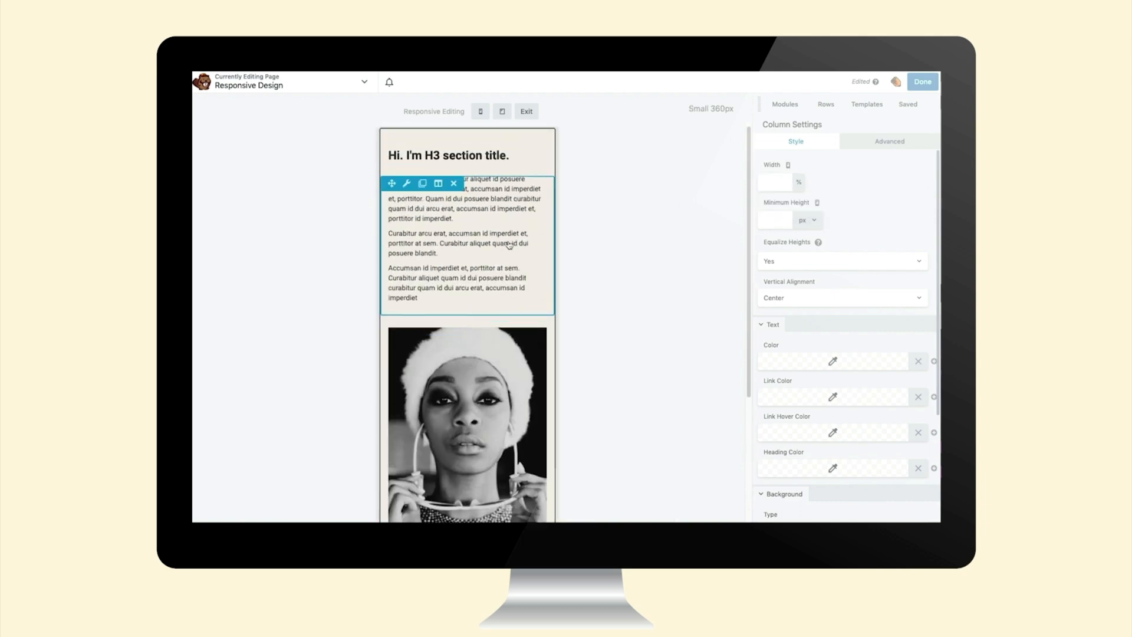
left_click(504, 174)
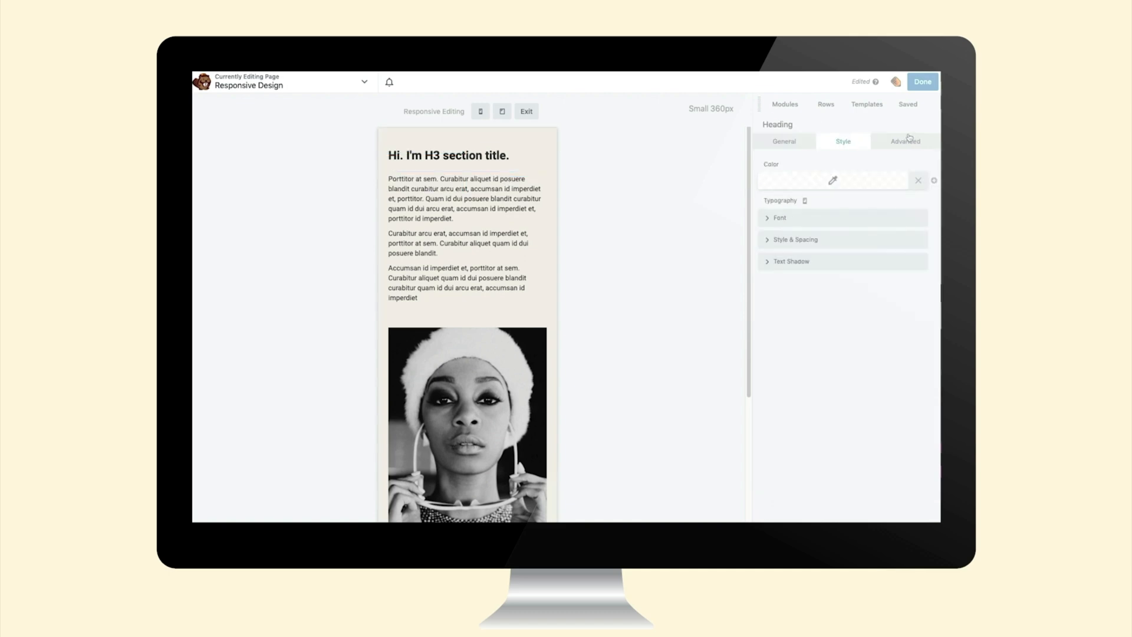
left_click(767, 219)
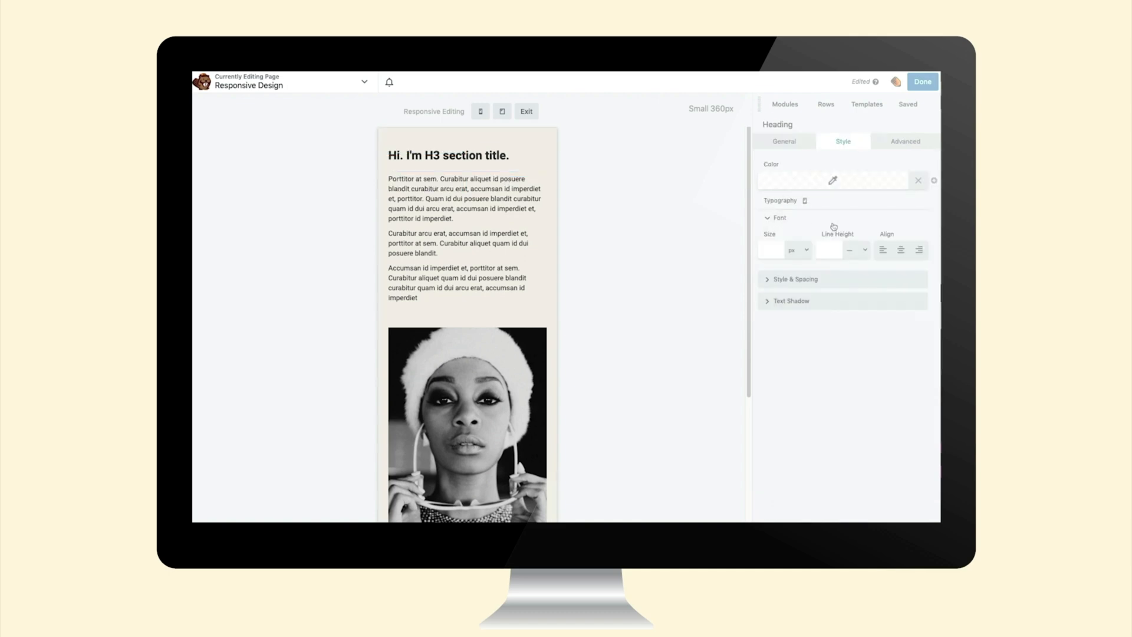
left_click(900, 252)
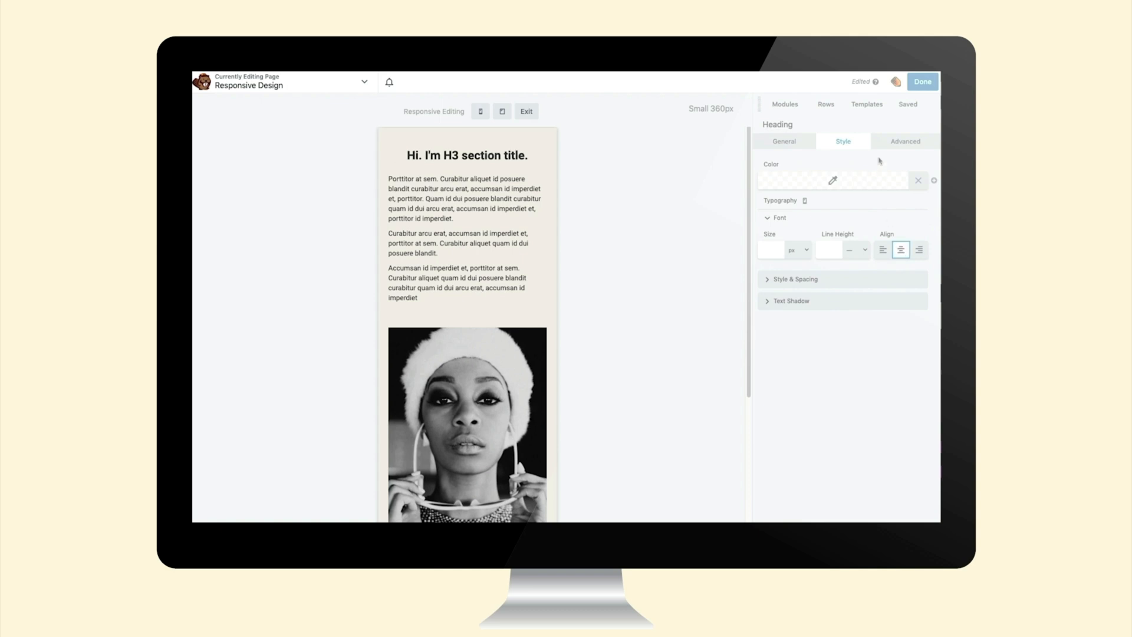
Link the first heading's margins and set them all to 30 px at the small device size
left_click(905, 142)
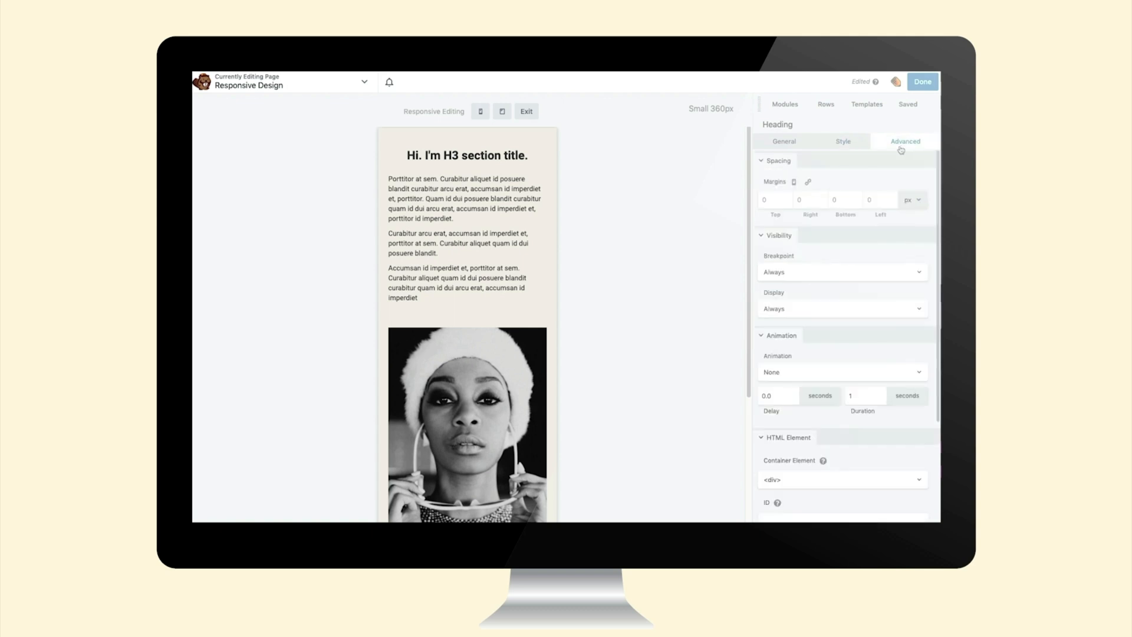
left_click(794, 184)
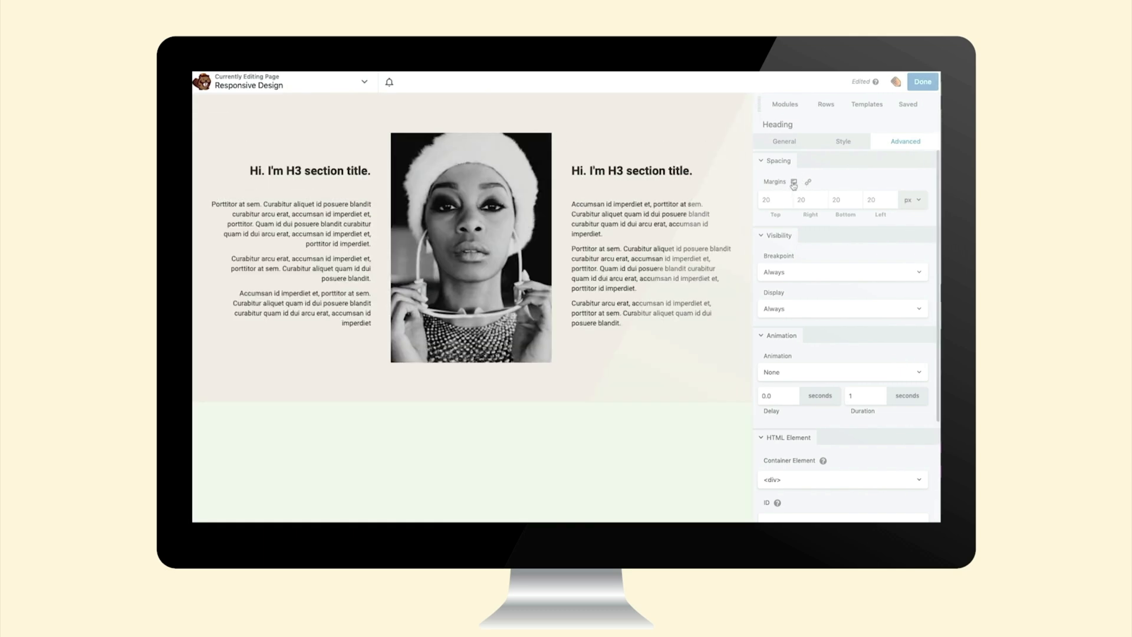
left_click(794, 184)
left_click(794, 184)
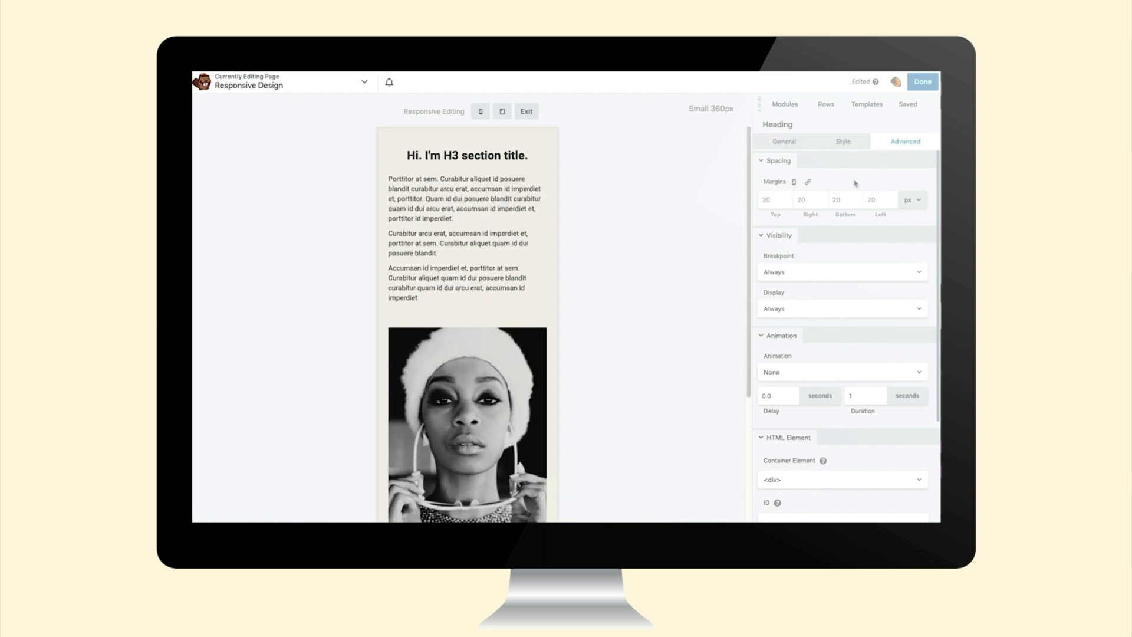
left_click(808, 182)
left_click(788, 199)
type("30")
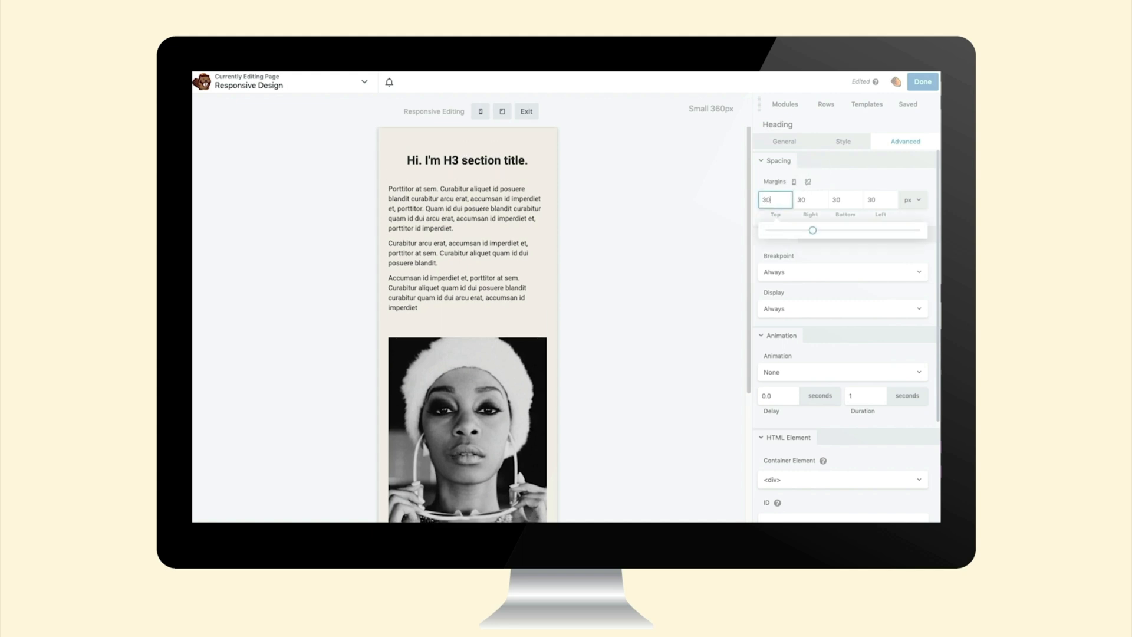
Center-align the paragraph text below the first heading and set its line height to 2.6 at the small size
left_click(543, 249)
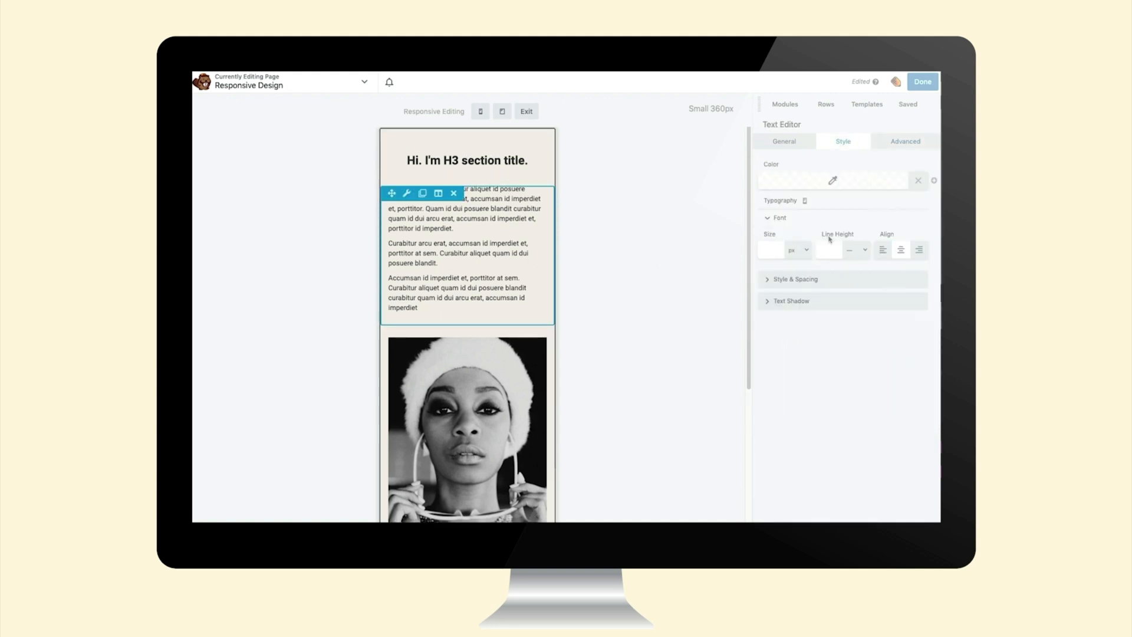
left_click(833, 218)
left_click(901, 250)
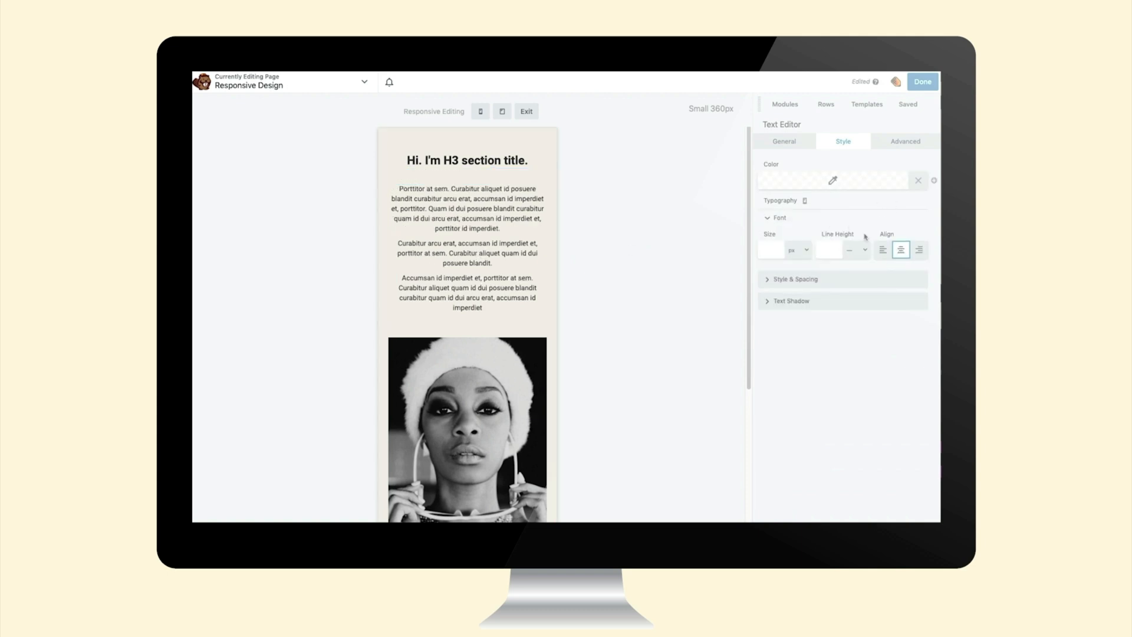
left_click(830, 249)
left_click_drag(768, 272, 811, 271)
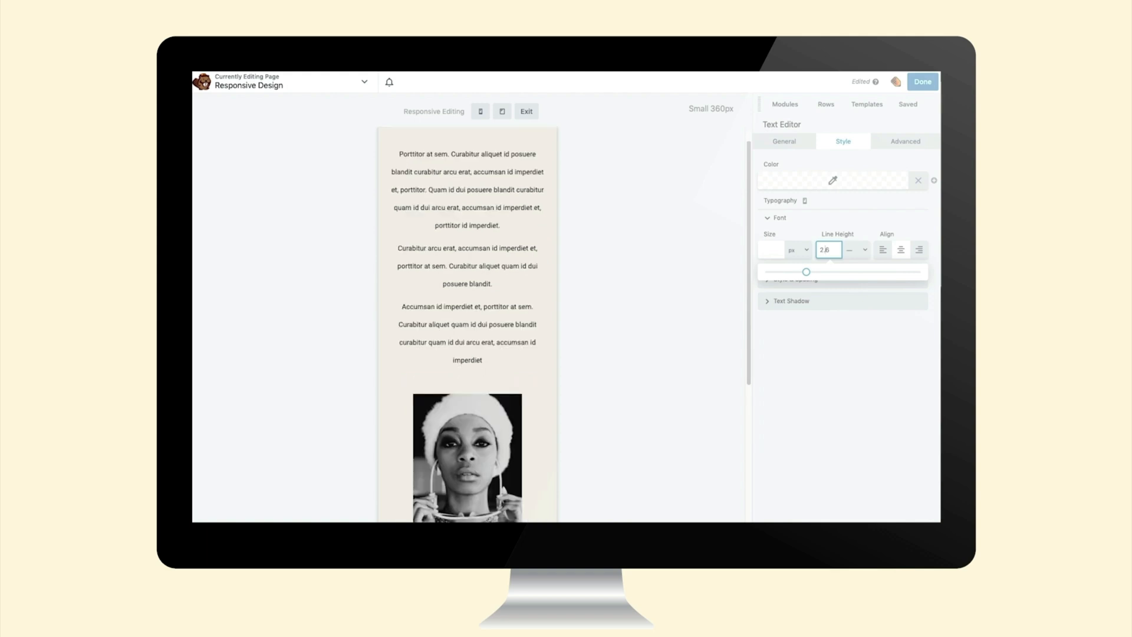
View the Global Settings, close them and exit Responsive Editing
left_click(292, 88)
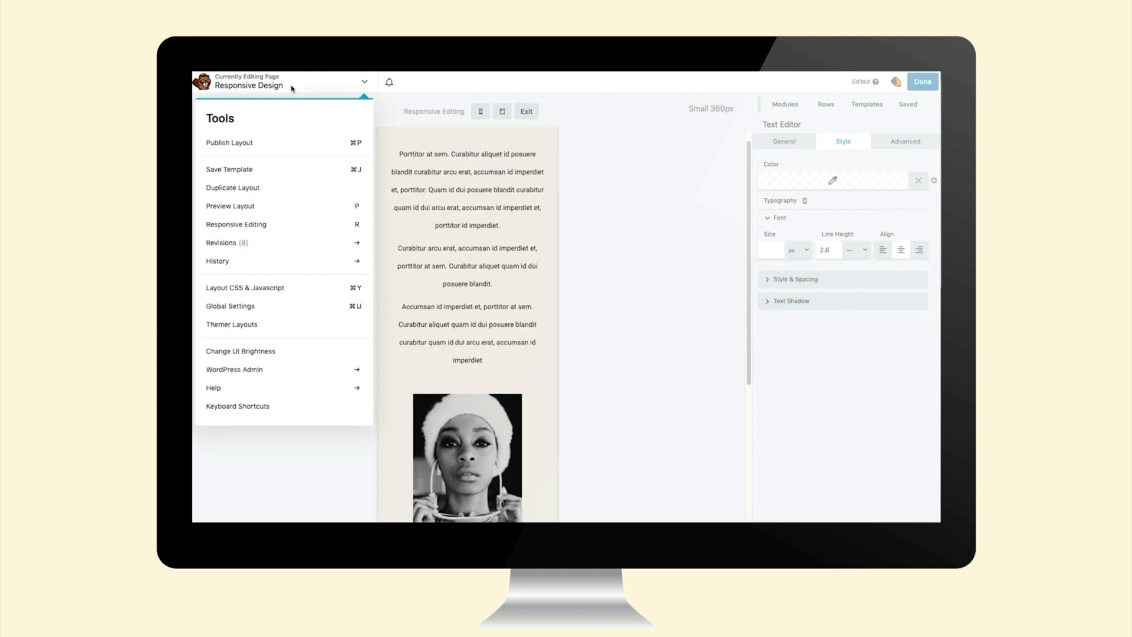
left_click(274, 302)
scroll(873, 298, "down", 5)
scroll(874, 299, "down", 4)
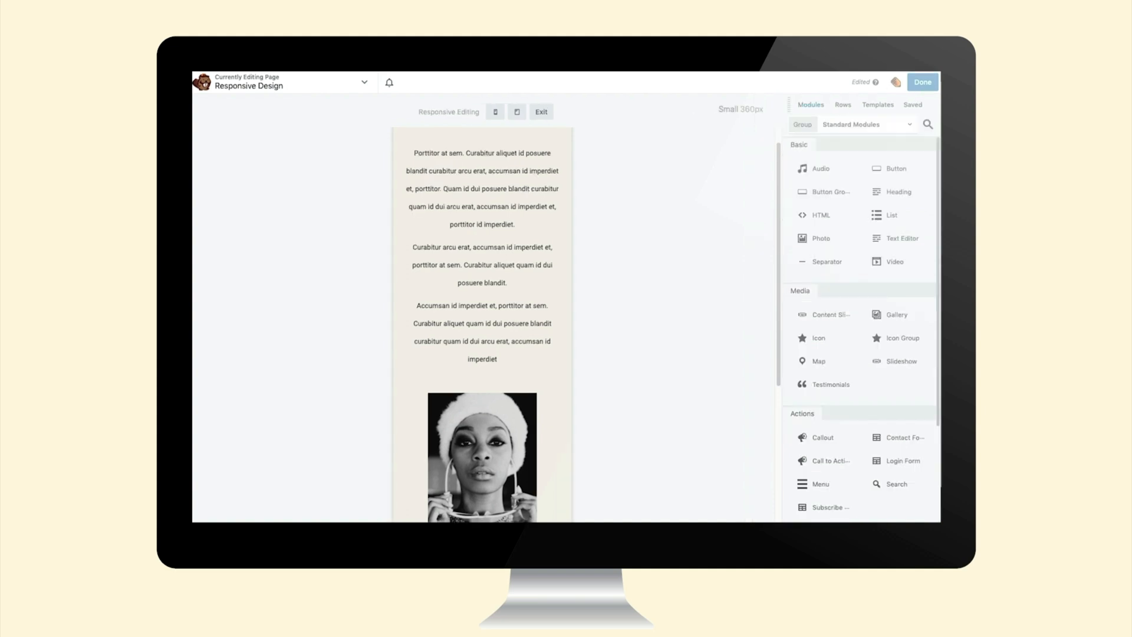
left_click(541, 111)
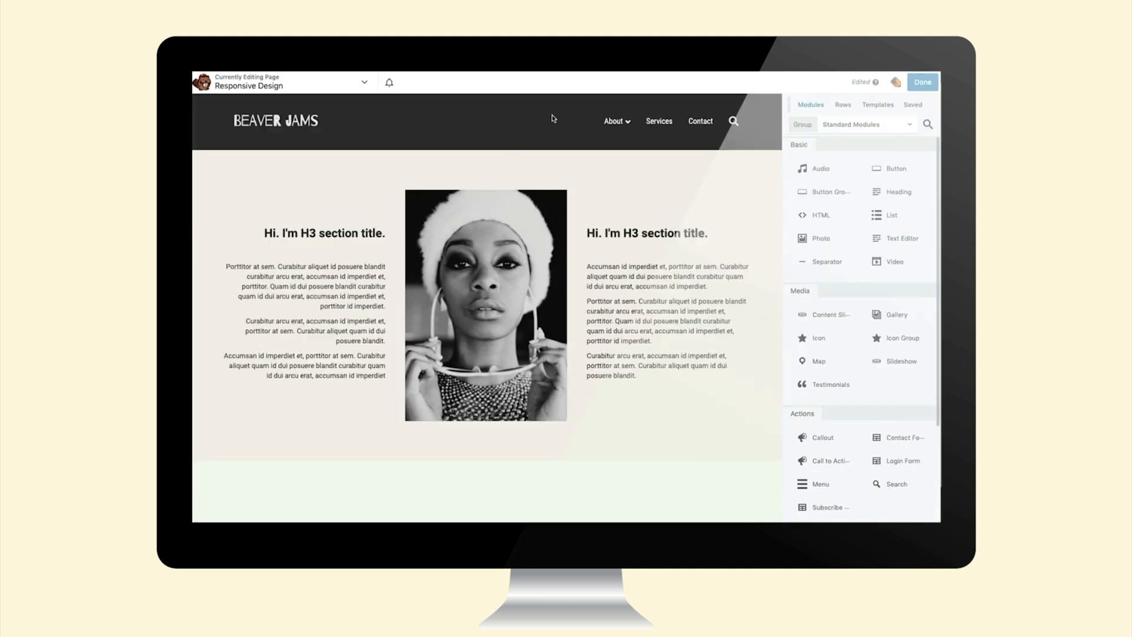
Set the visibility breakpoint of the second heading's paragraph text to Small Devices Only, save it and finish editing the page
left_click(650, 306)
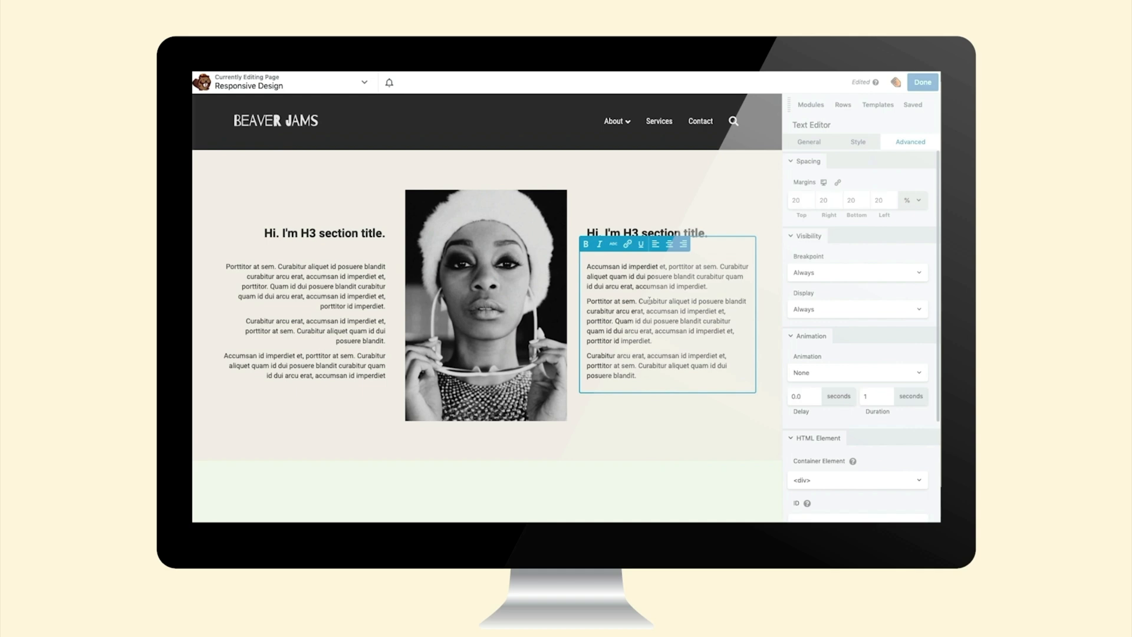
left_click(885, 276)
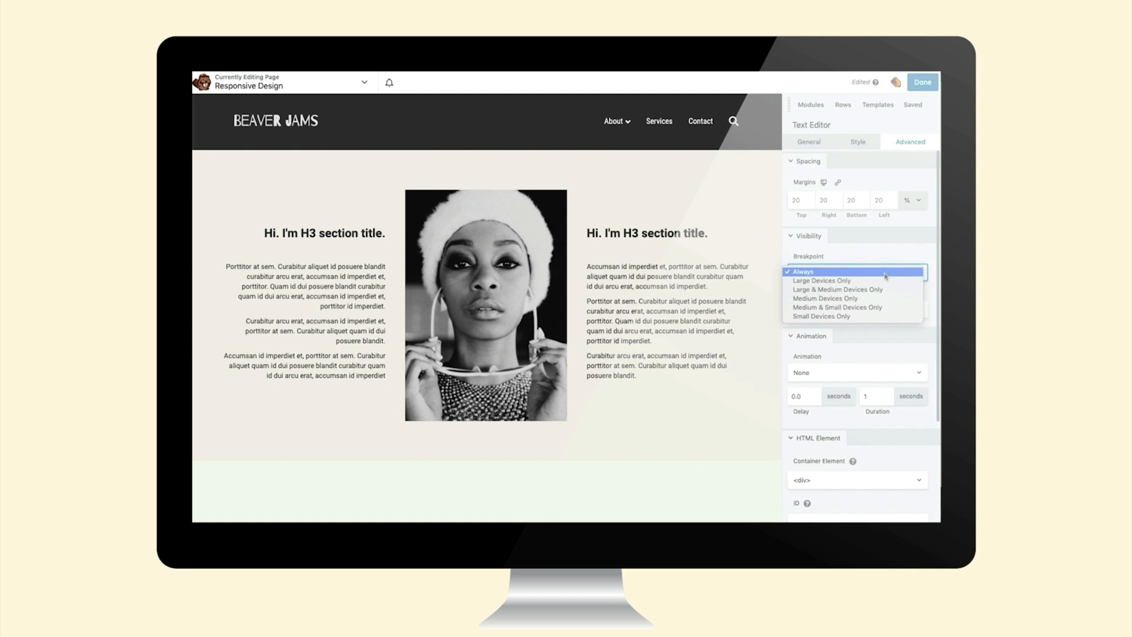
left_click(872, 316)
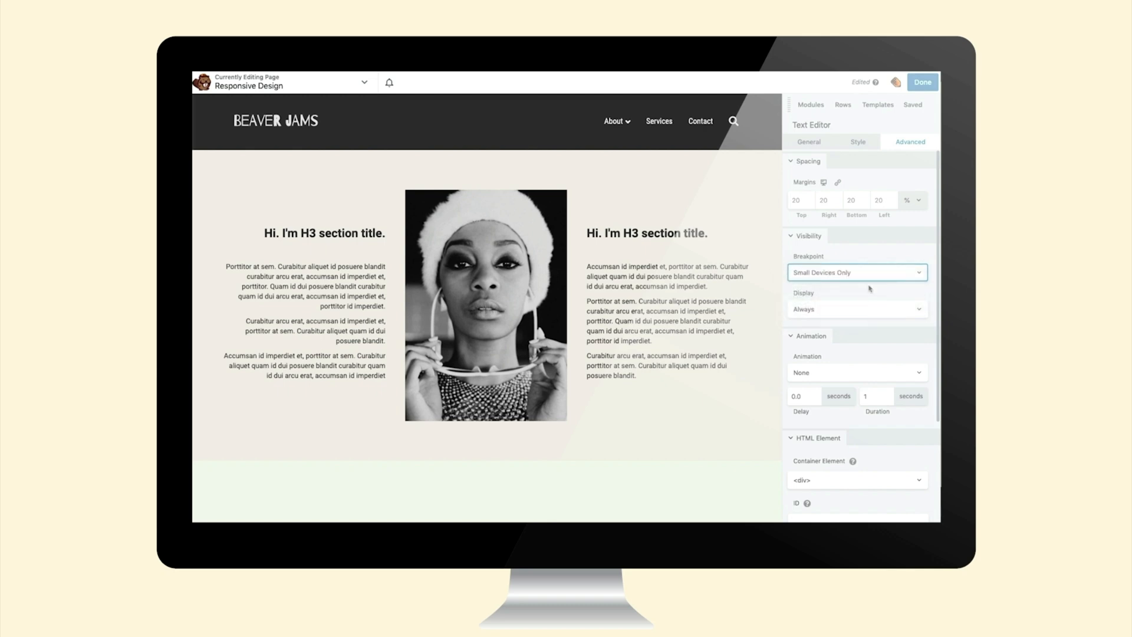
left_click(814, 521)
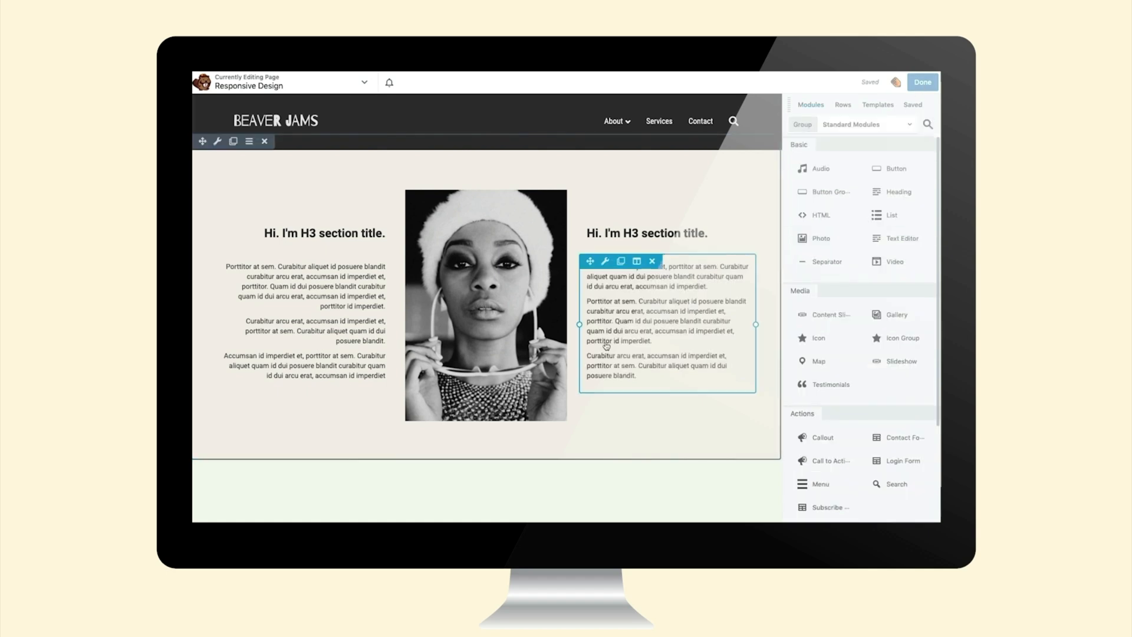
left_click(922, 82)
left_click(891, 89)
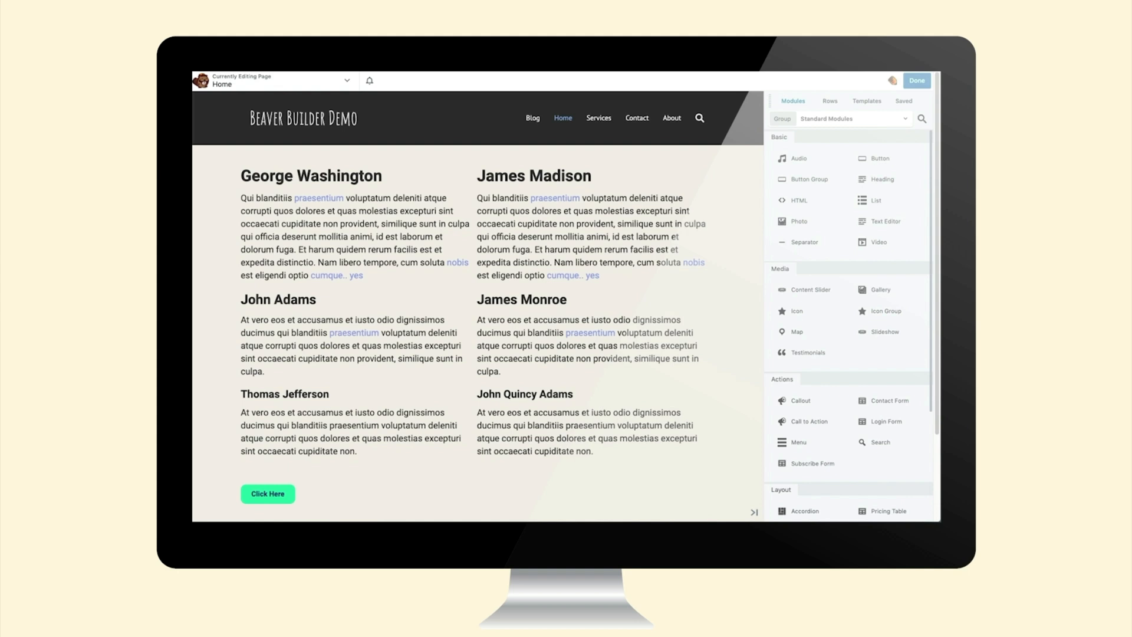
Save the Home page layout as a template named US Presidents Page Template and display the Saved Templates group
left_click(273, 84)
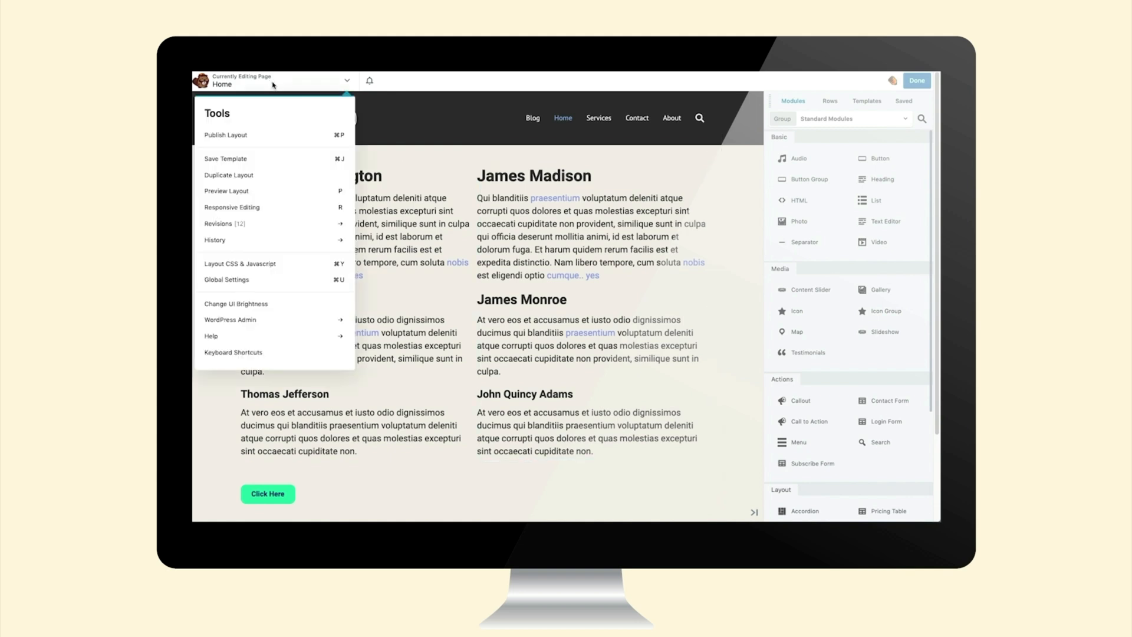
left_click(255, 160)
type("US Presidents Page Template")
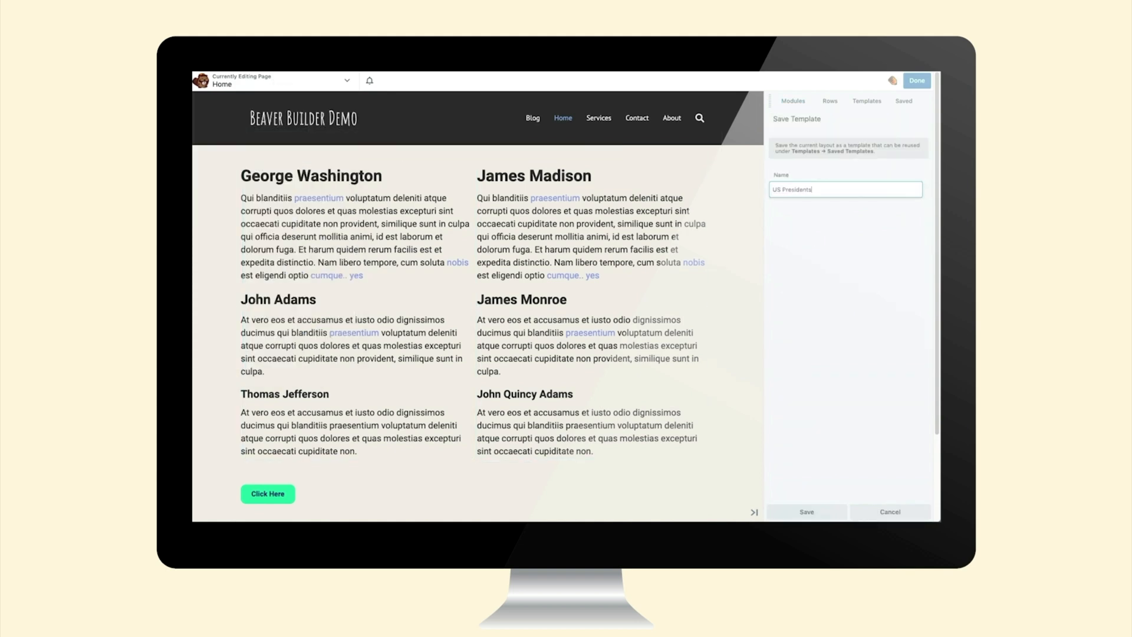
left_click(805, 513)
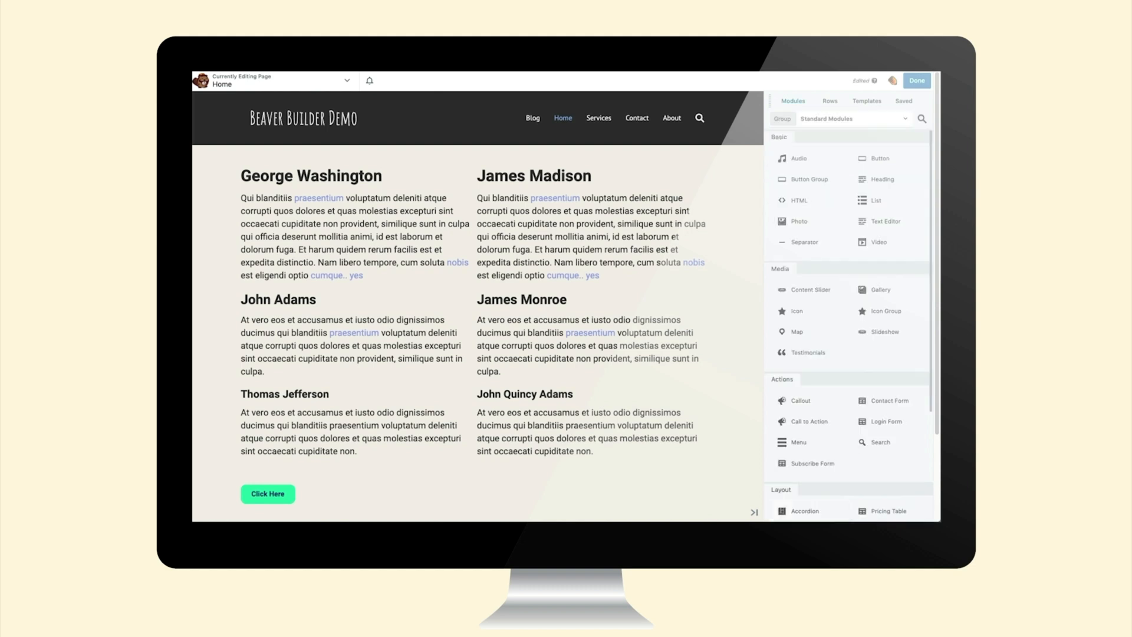
left_click(862, 101)
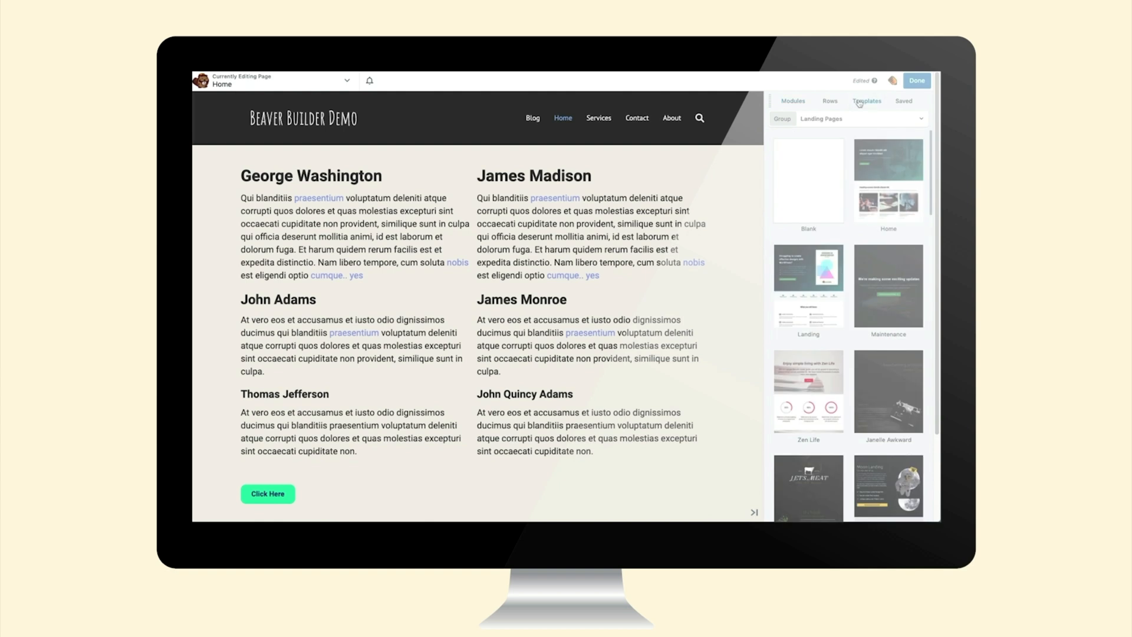
left_click(854, 120)
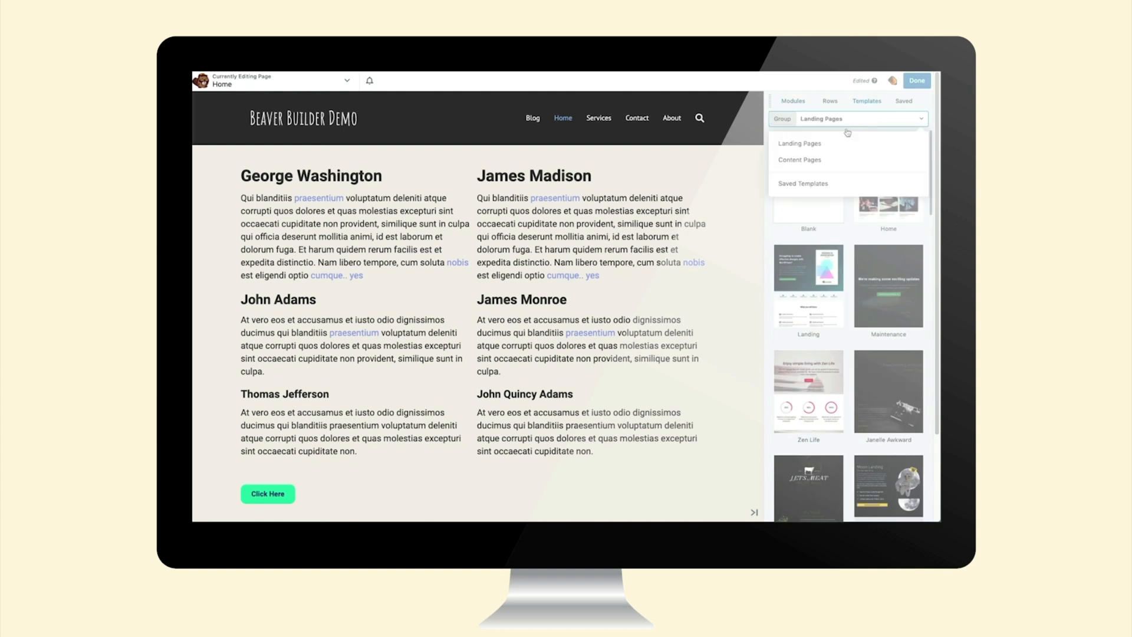
left_click(822, 184)
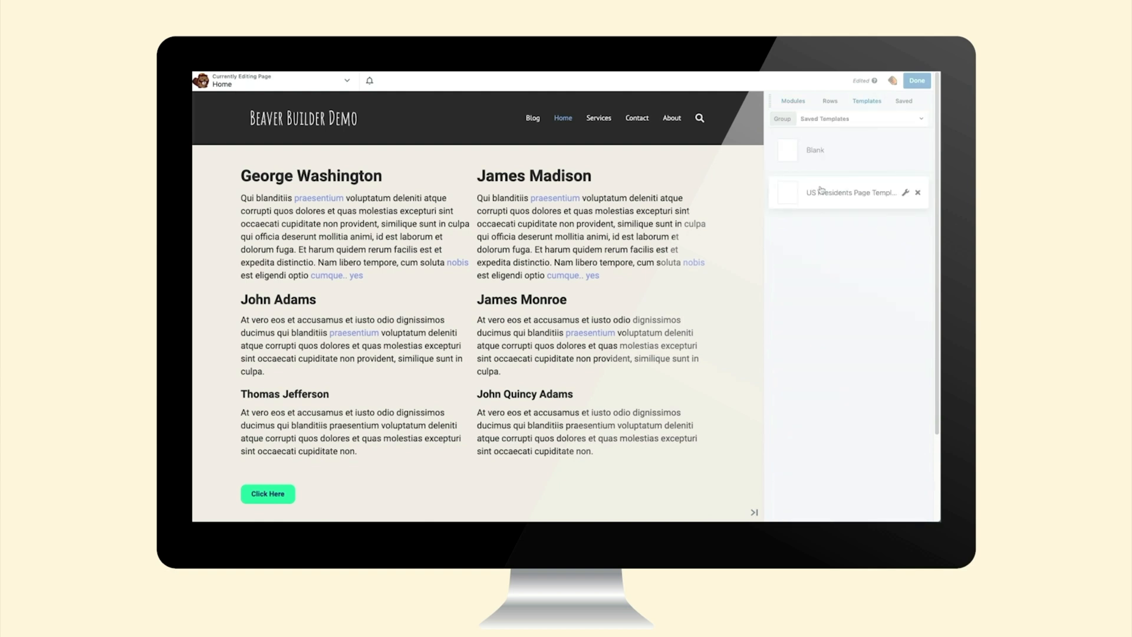
Save the row of presidents' texts as US Presidents Row and look it up among the saved rows and saved items
mouse_move(255, 382)
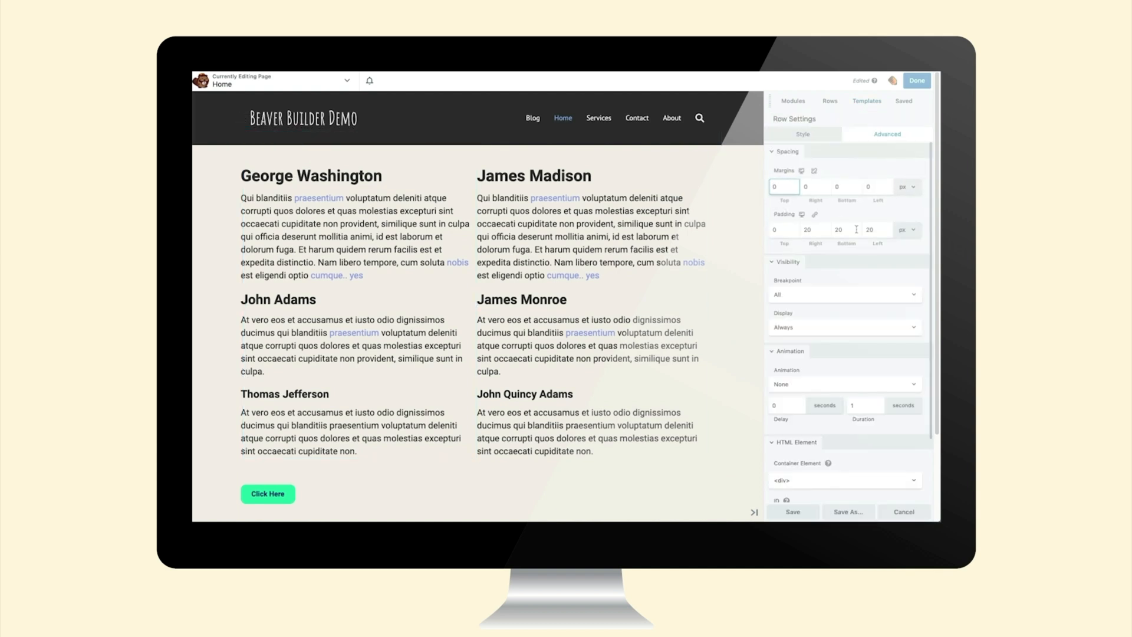
left_click(837, 512)
type("US Presidents Row")
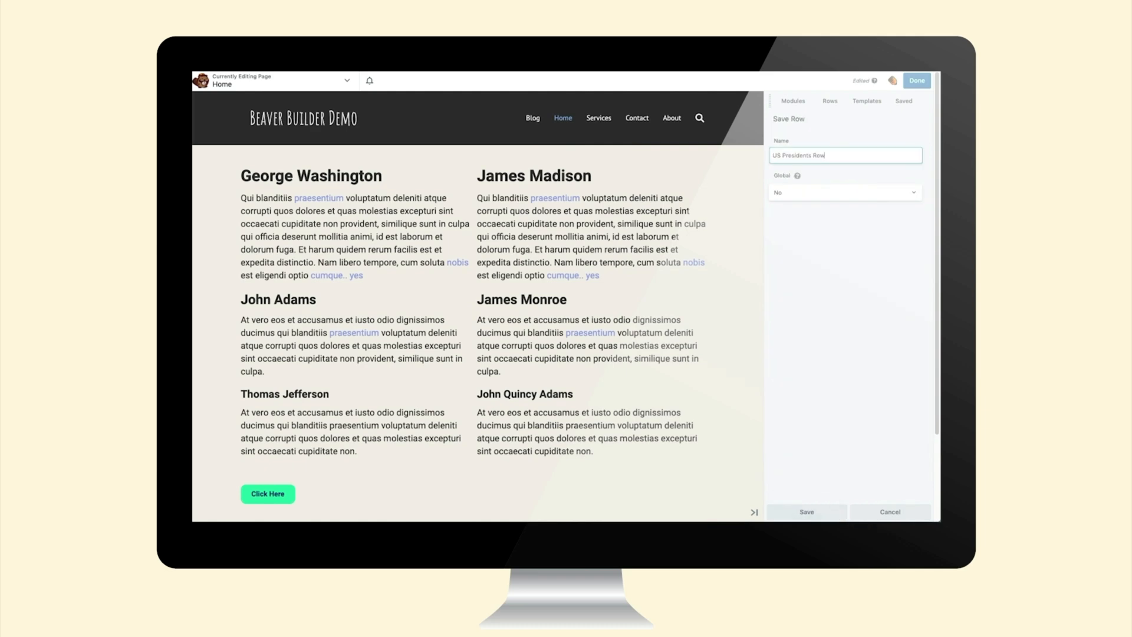
left_click(792, 513)
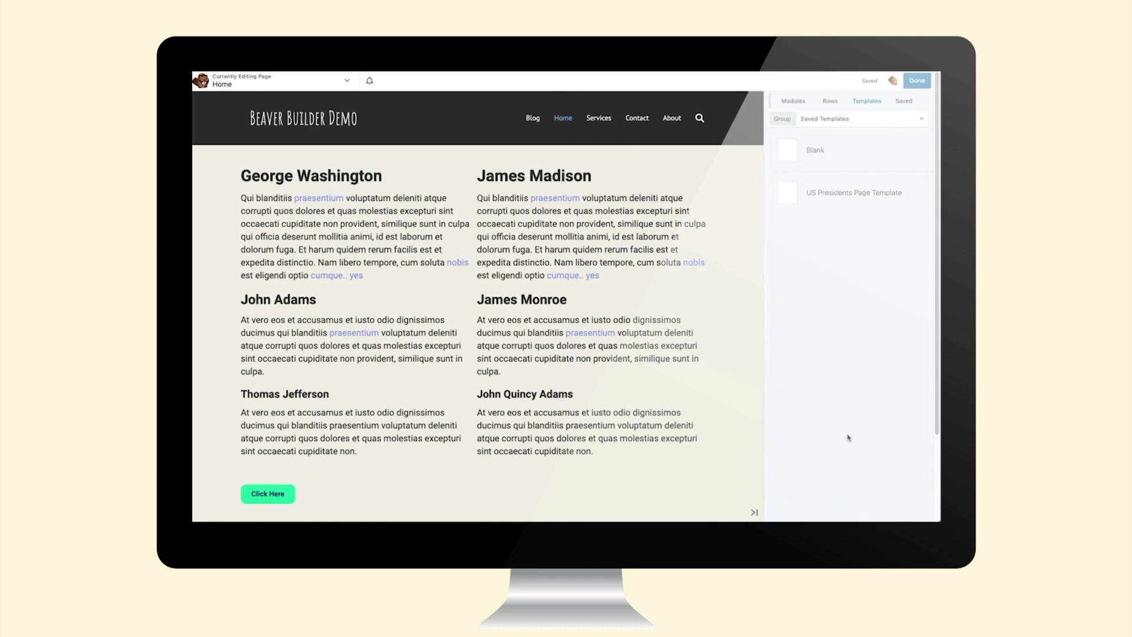
left_click(833, 104)
left_click(828, 119)
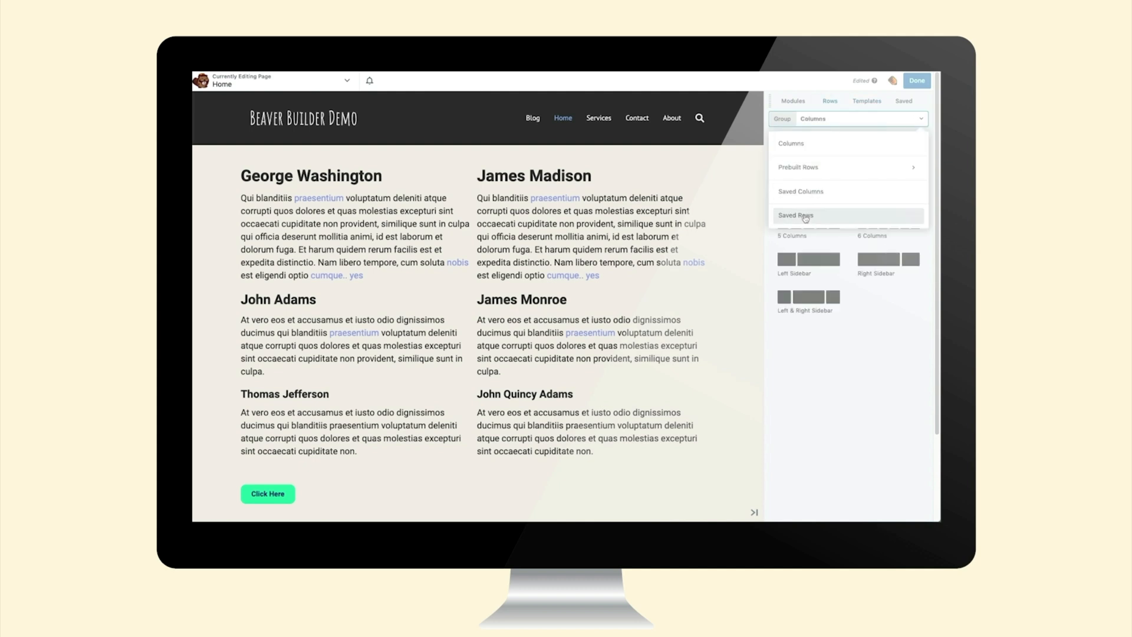
left_click(805, 217)
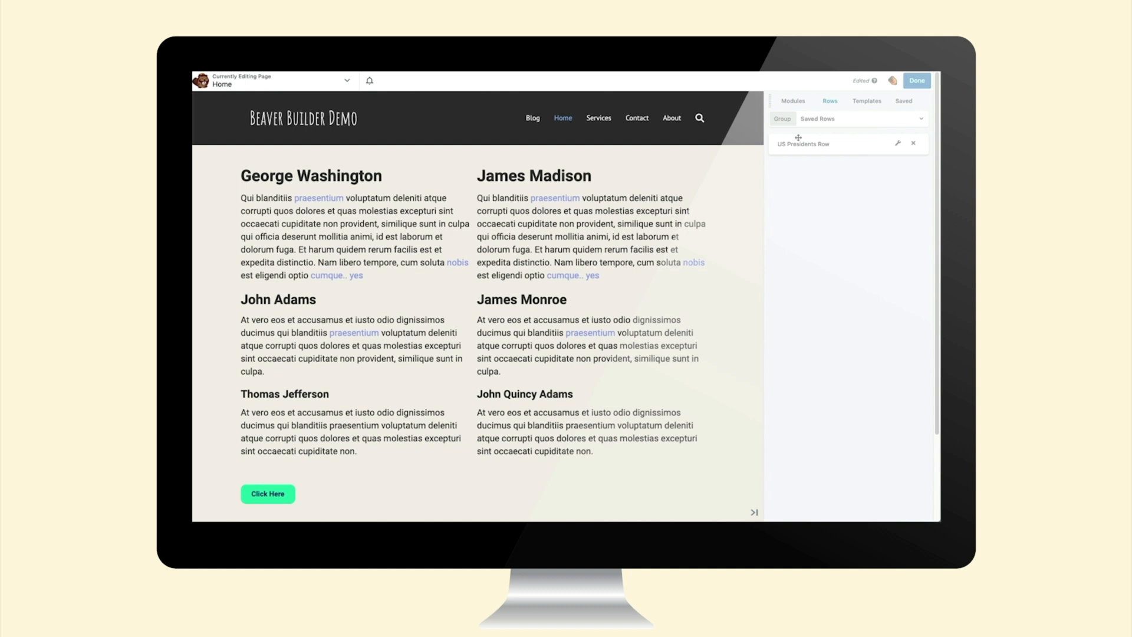
left_click(904, 101)
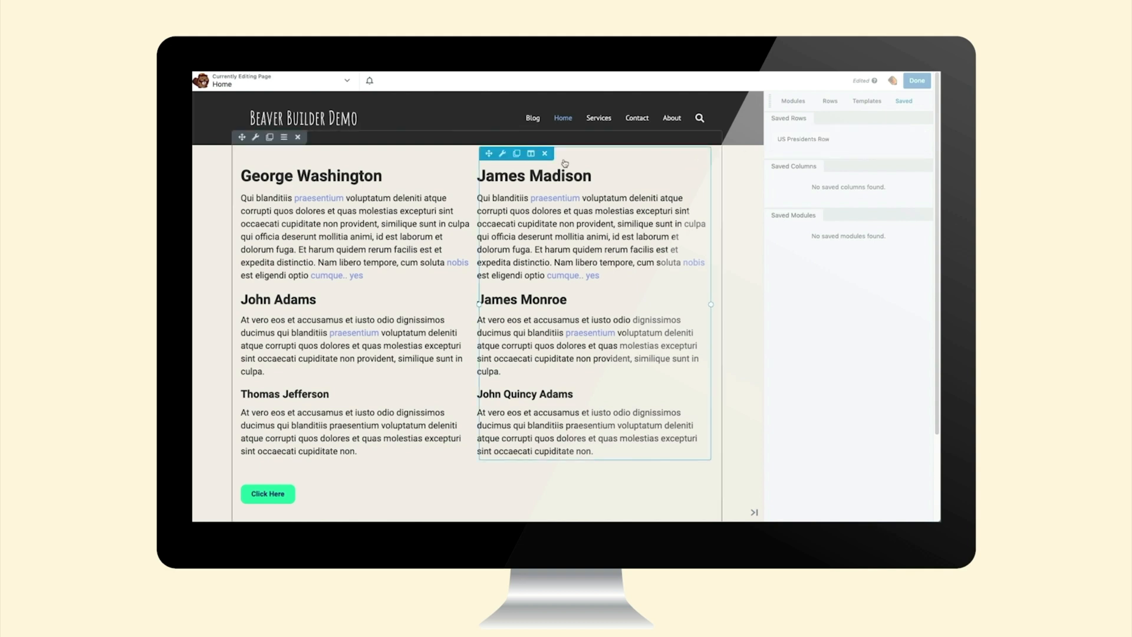
Save the column starting with George Washington as First 3 Presidents Column and display the Saved Columns group
mouse_move(277, 154)
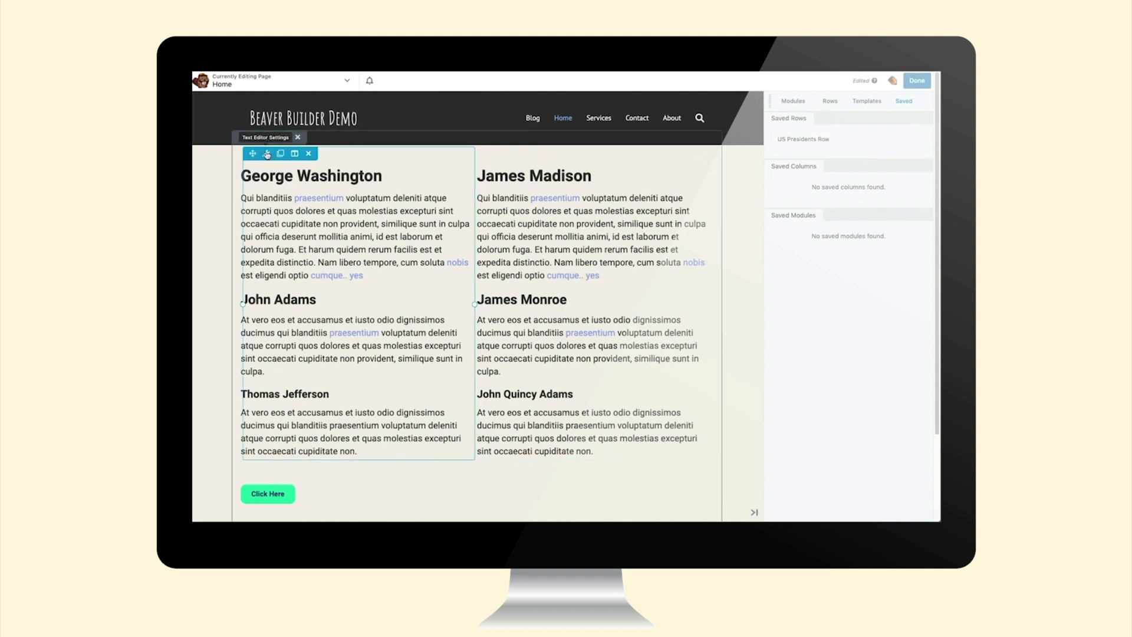
left_click(298, 171)
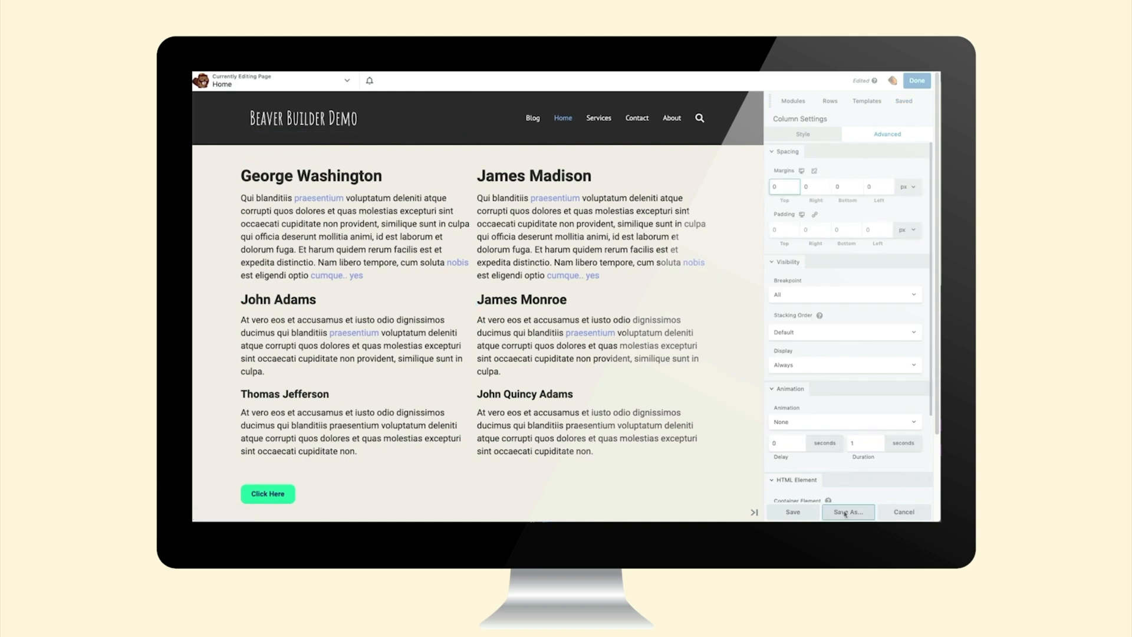
left_click(848, 512)
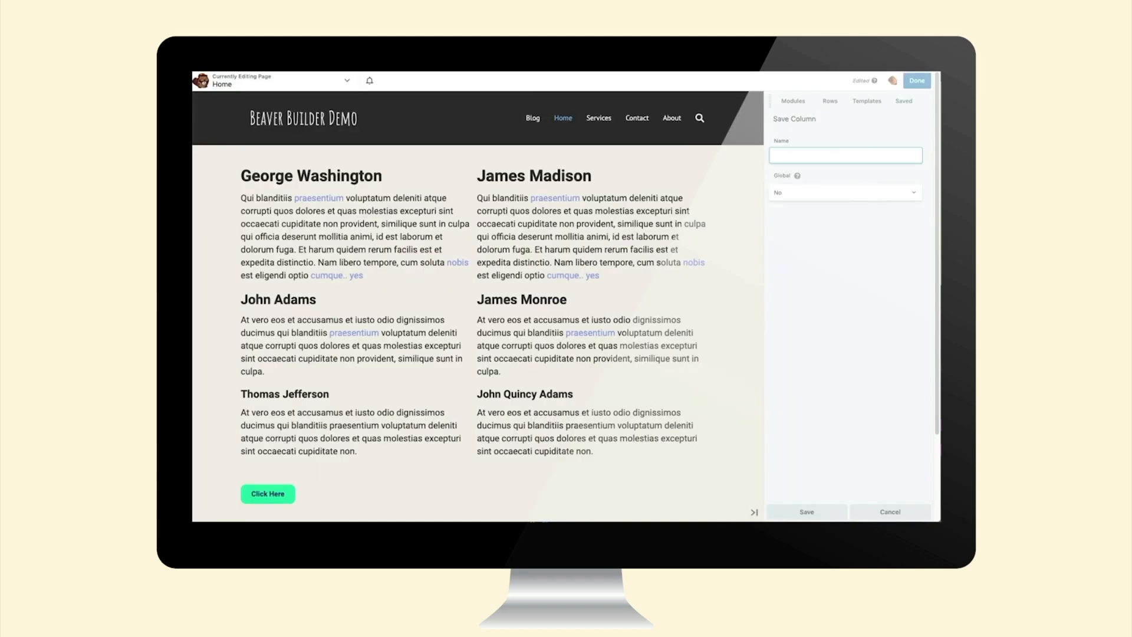
type("First 3 Presidents Column")
left_click(802, 512)
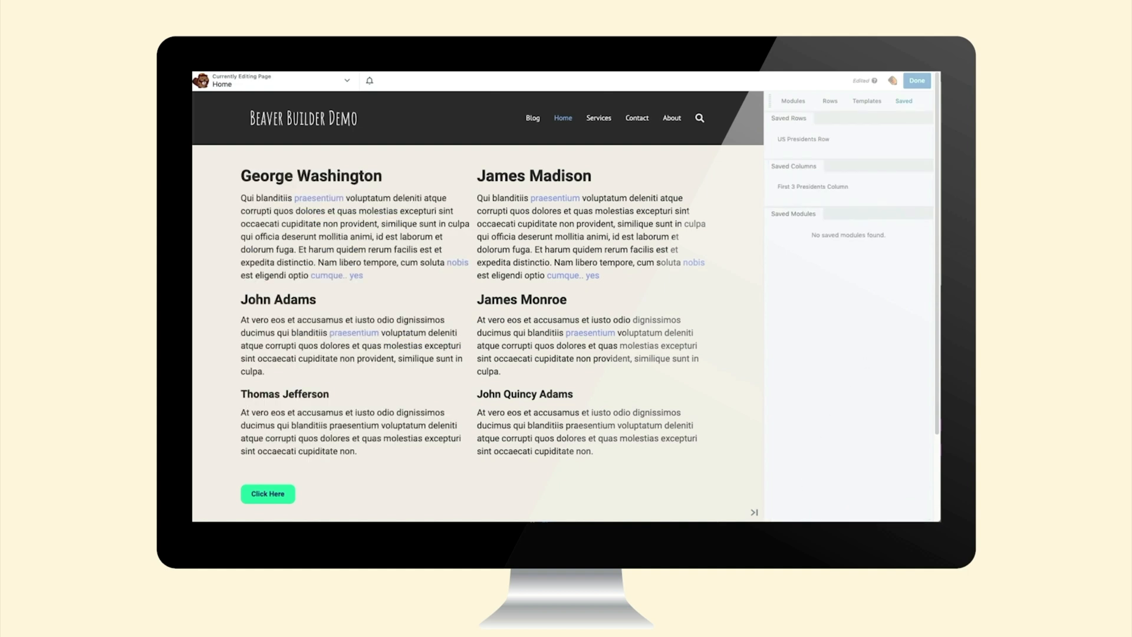
left_click(830, 100)
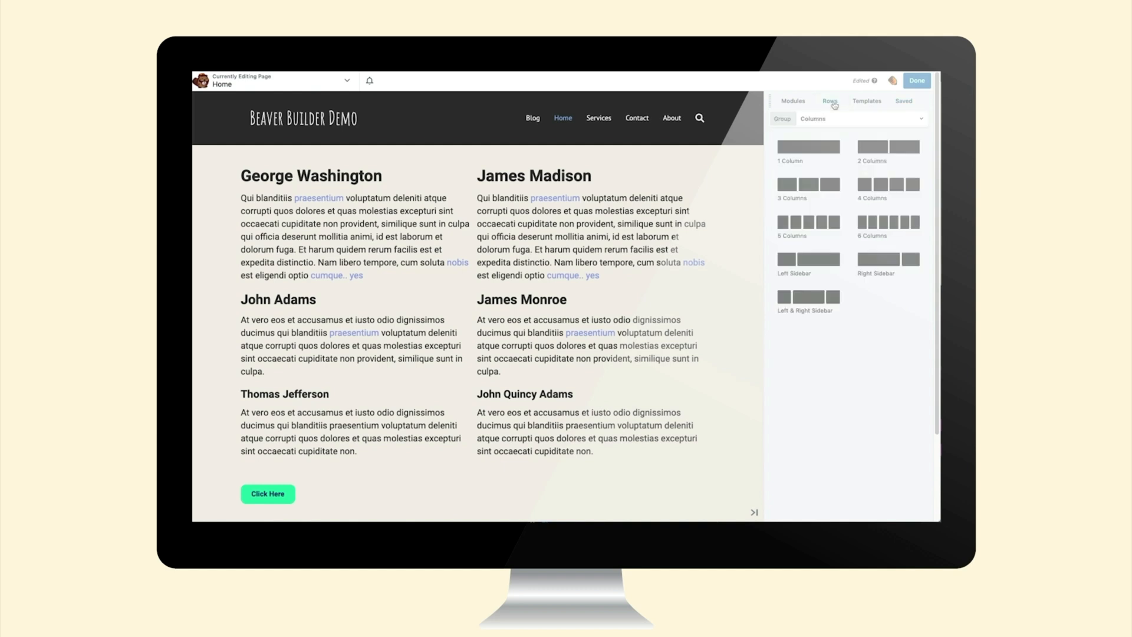
left_click(831, 120)
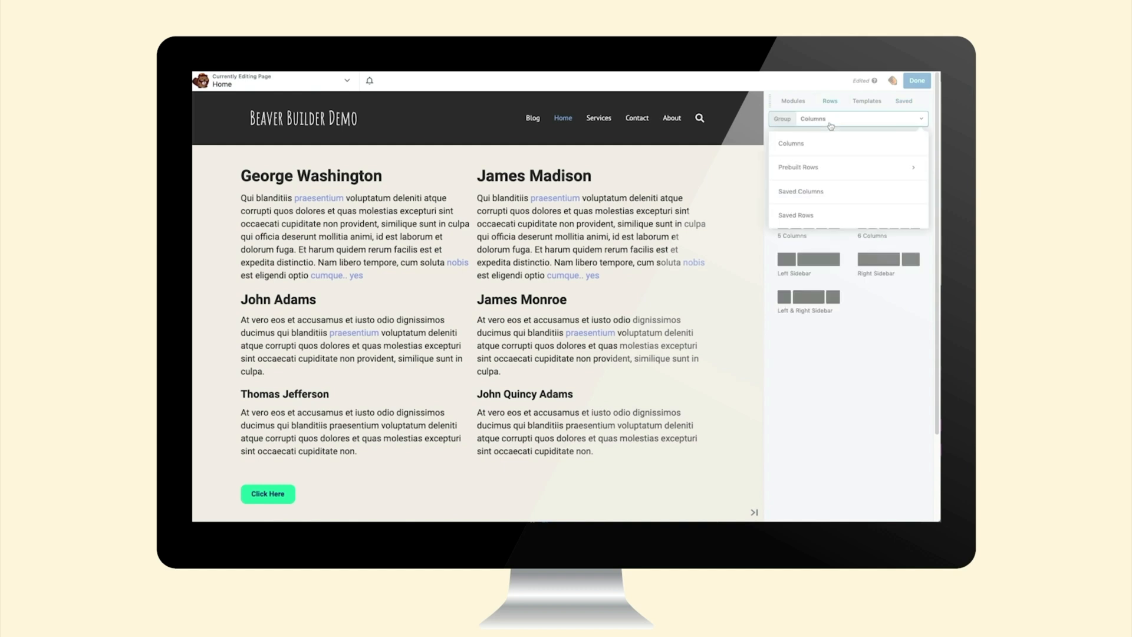
left_click(819, 191)
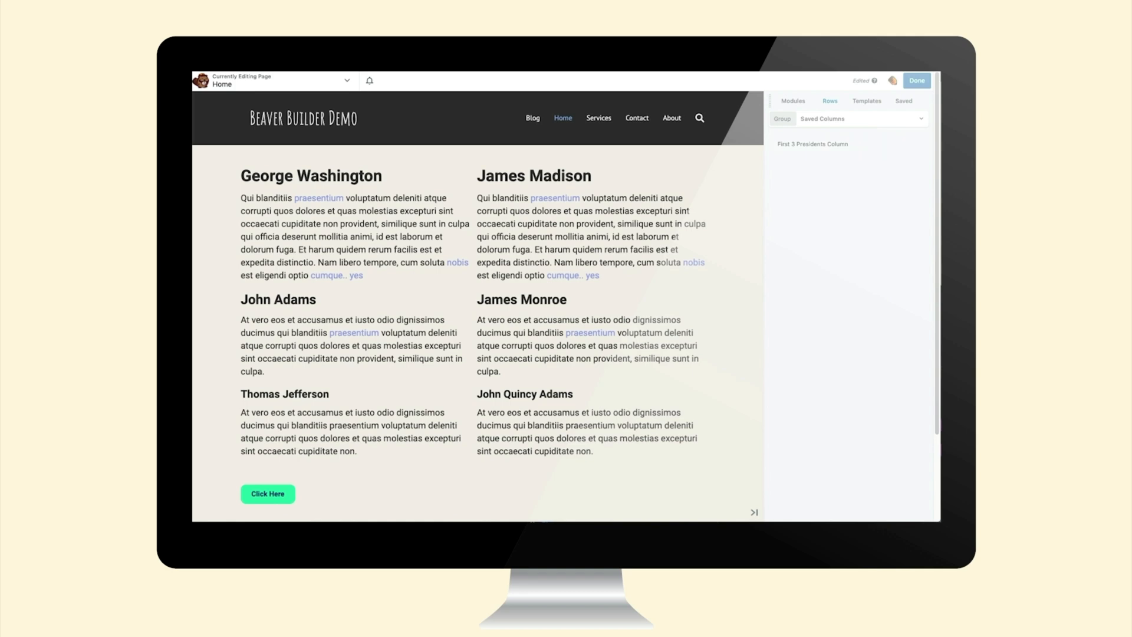
Save the Click Here button module as a global module named Green Button
mouse_move(348, 512)
left_click(266, 471)
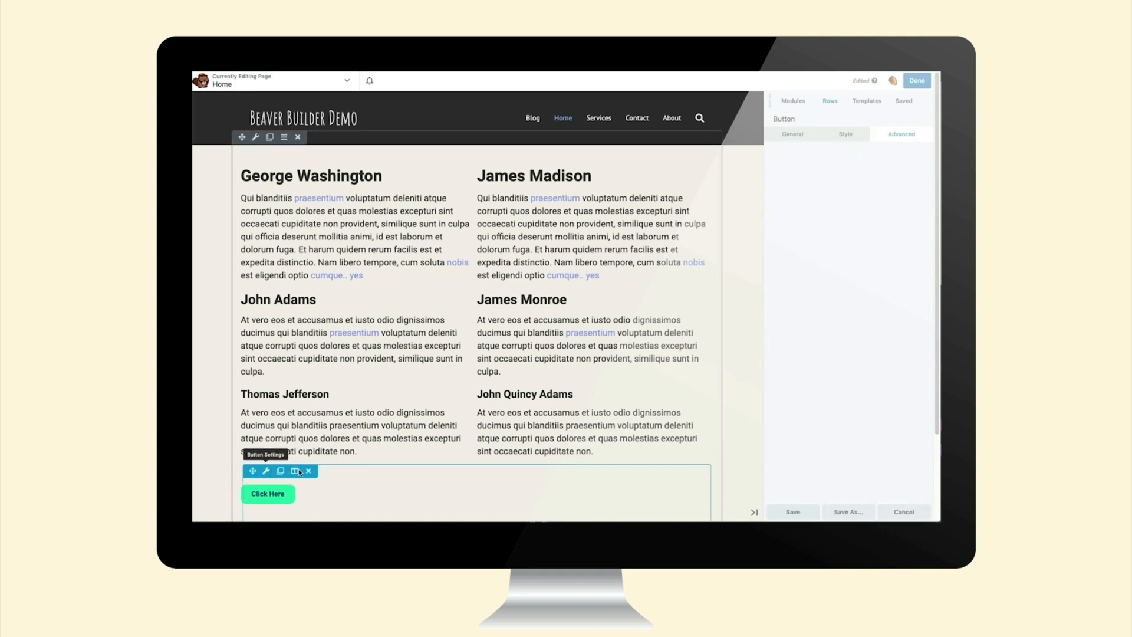
scroll(803, 414, "down", 1)
left_click(825, 513)
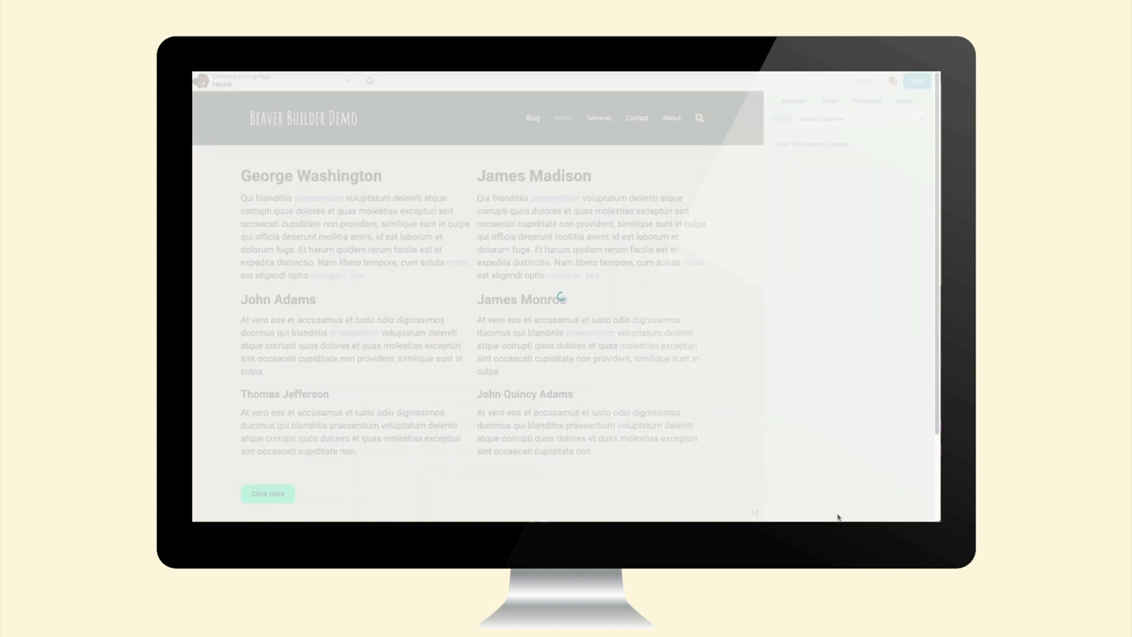
type("Green Button")
left_click(845, 192)
left_click(902, 200)
left_click(823, 508)
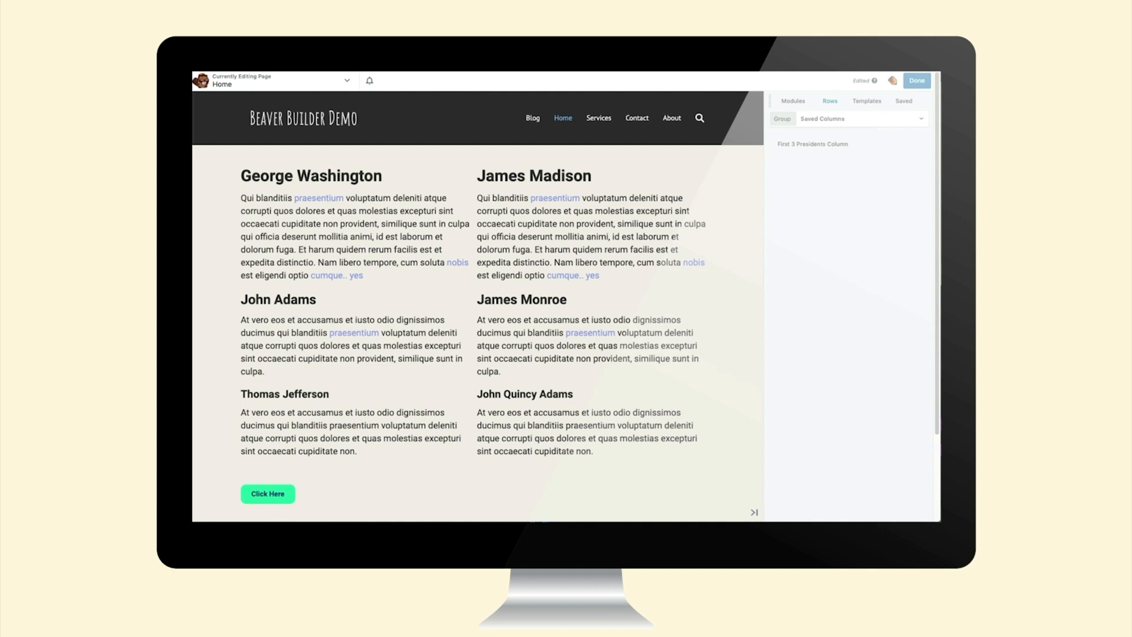
Insert the saved Green Button module into a new row above the presidents row
left_click(903, 103)
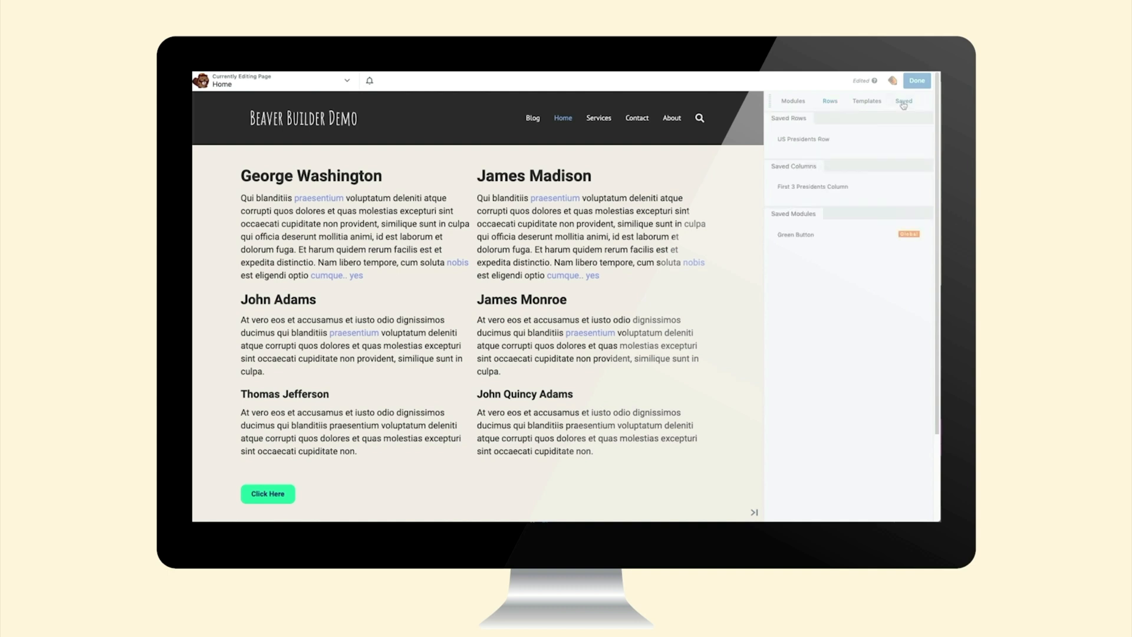
left_click_drag(796, 235, 444, 144)
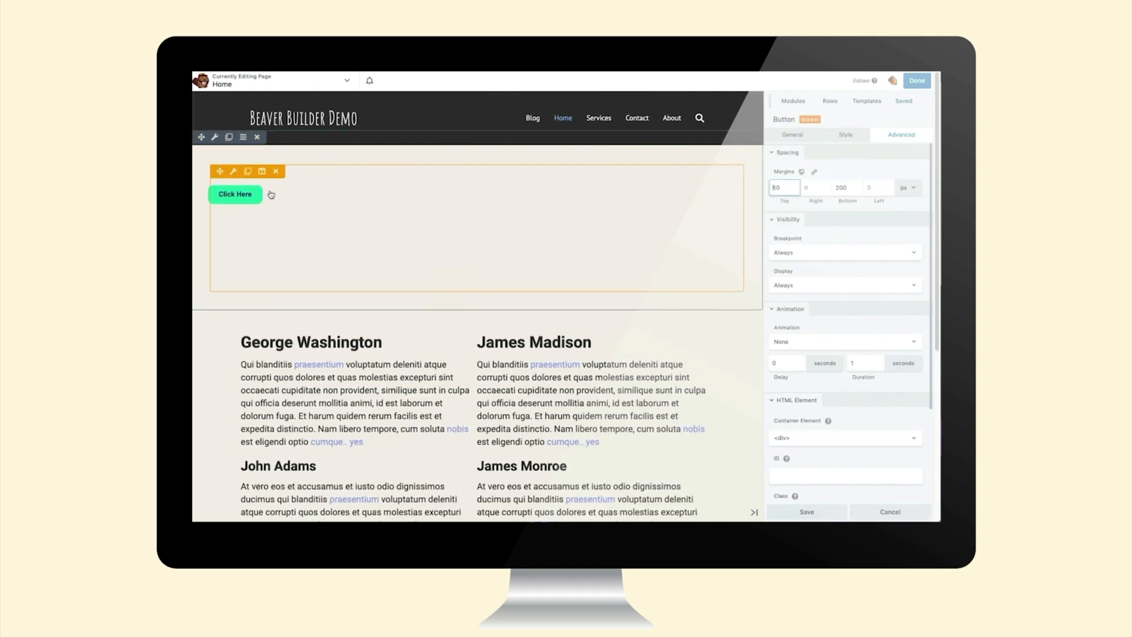
Set the global Green Button's background color to dark green #068400, save it and check both button instances on the page
left_click(233, 175)
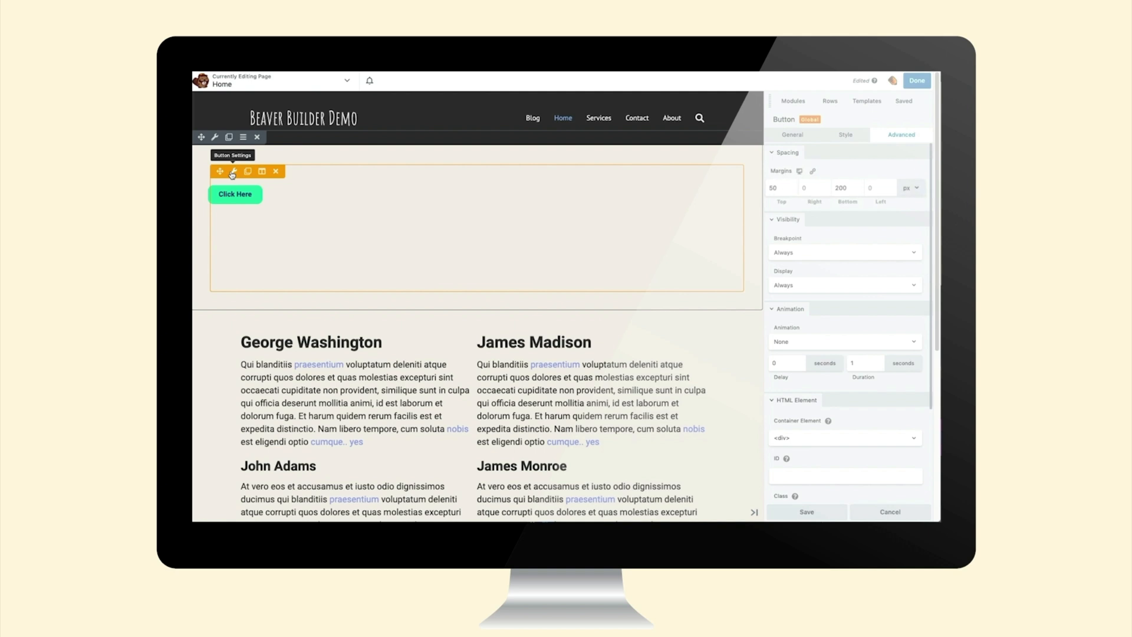
left_click(849, 138)
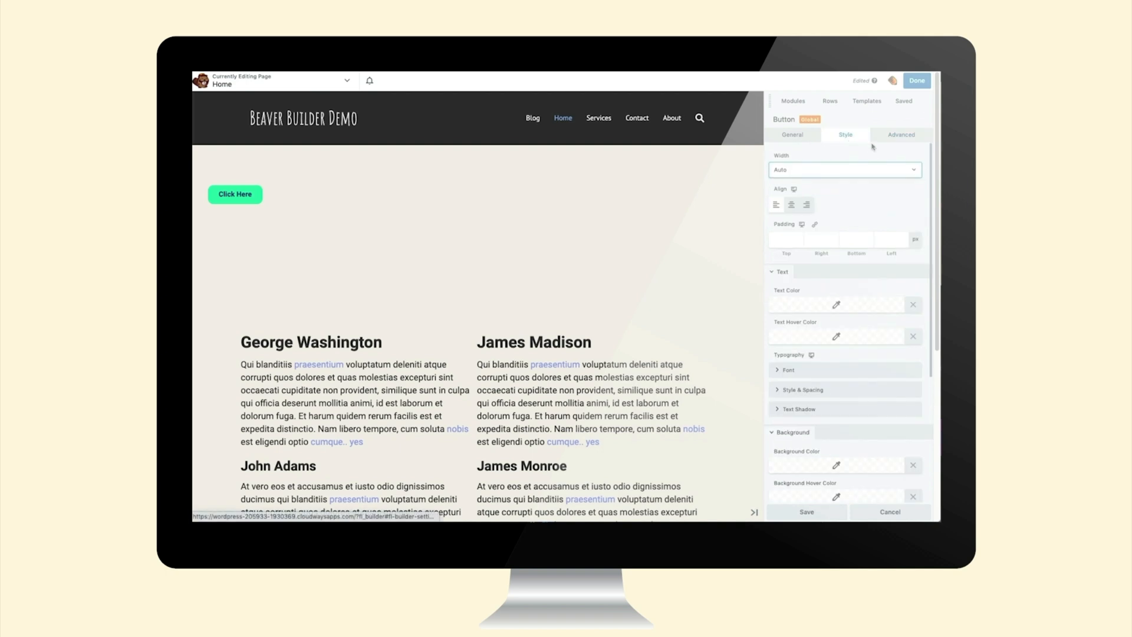
scroll(877, 319, "down", 3)
left_click(837, 282)
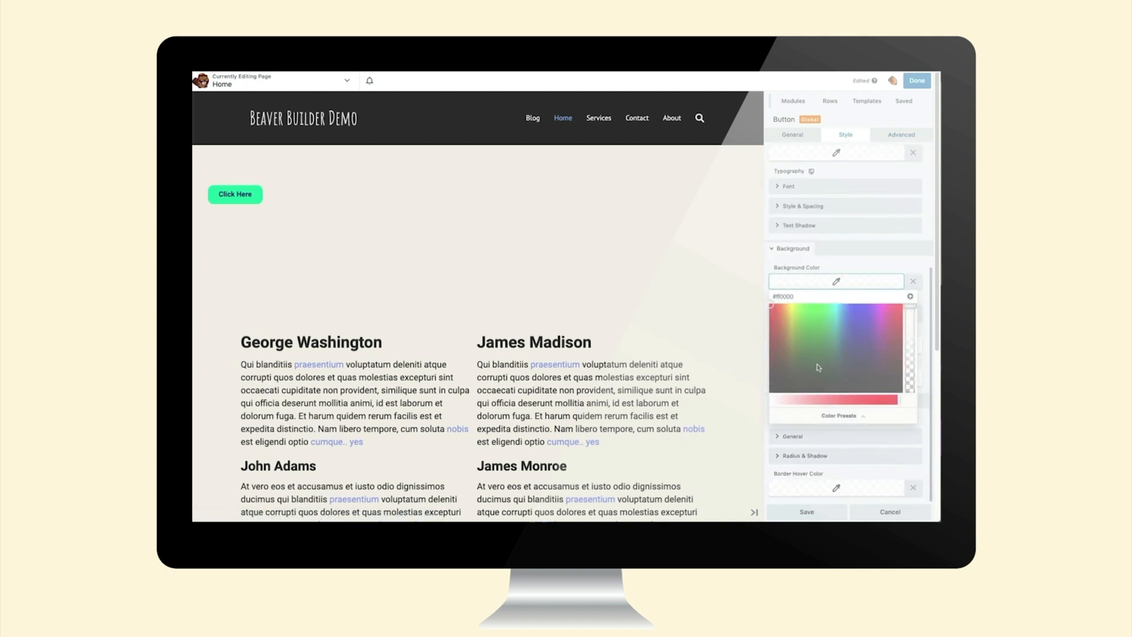
left_click(815, 375)
left_click_drag(811, 366, 812, 347)
scroll(399, 308, "down", 5)
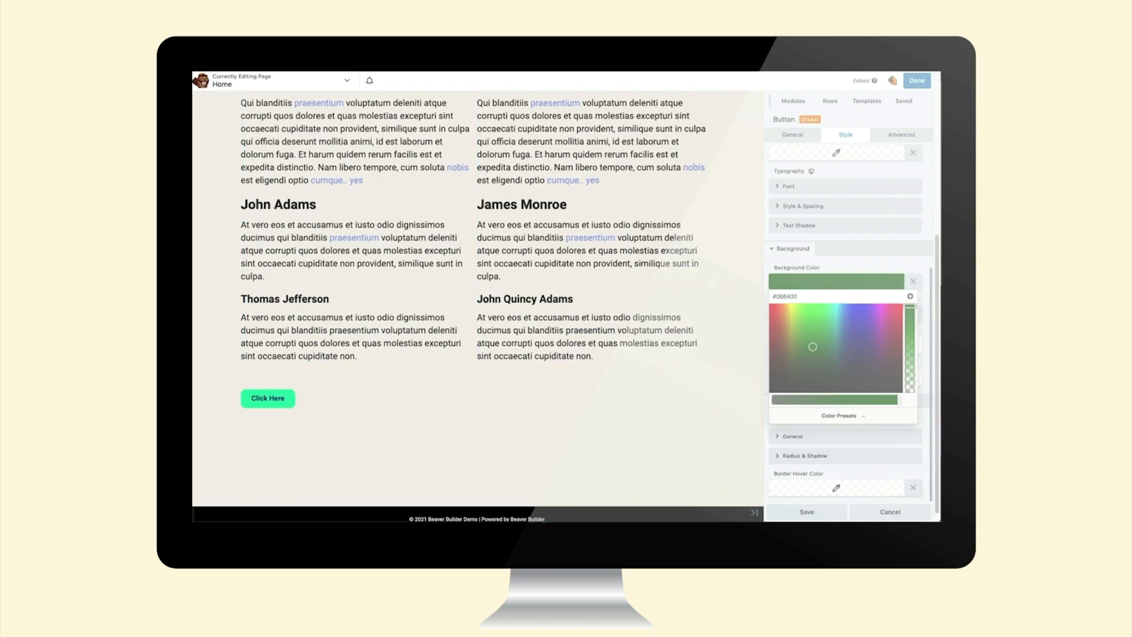
left_click(790, 512)
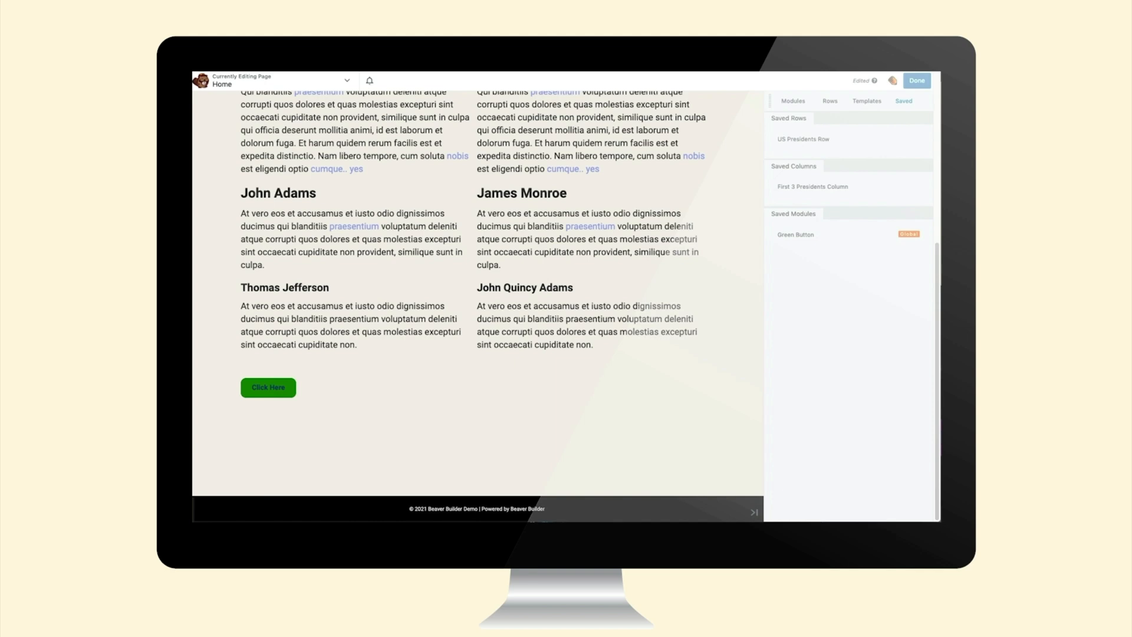
scroll(478, 306, "up", 5)
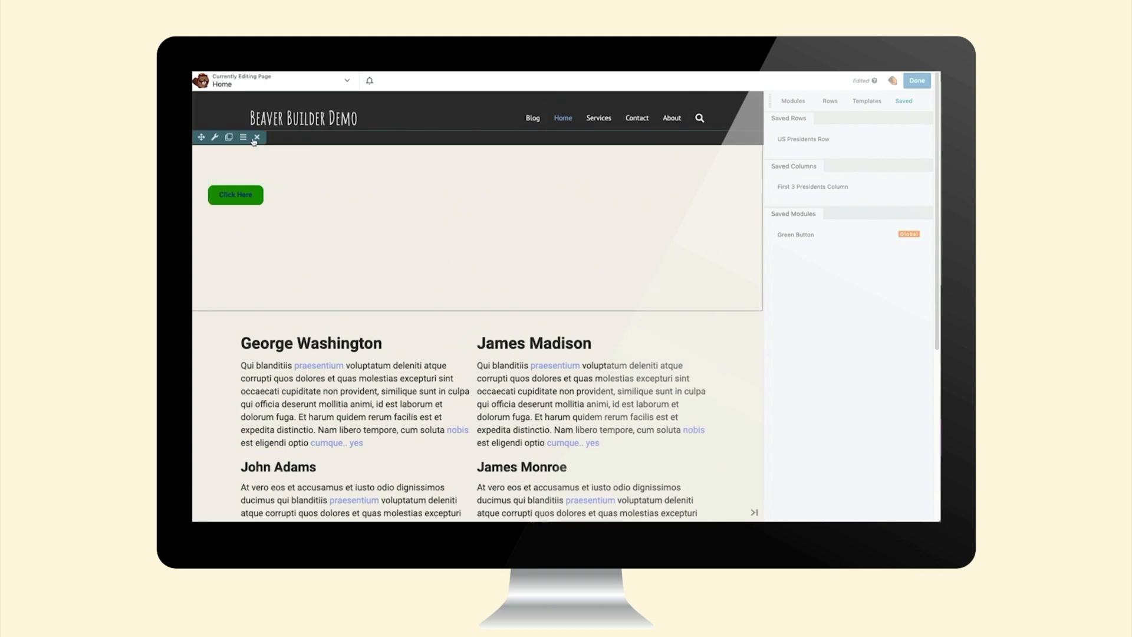
Delete the row holding the green Click Here button above the presidents row
left_click(257, 138)
left_click(647, 116)
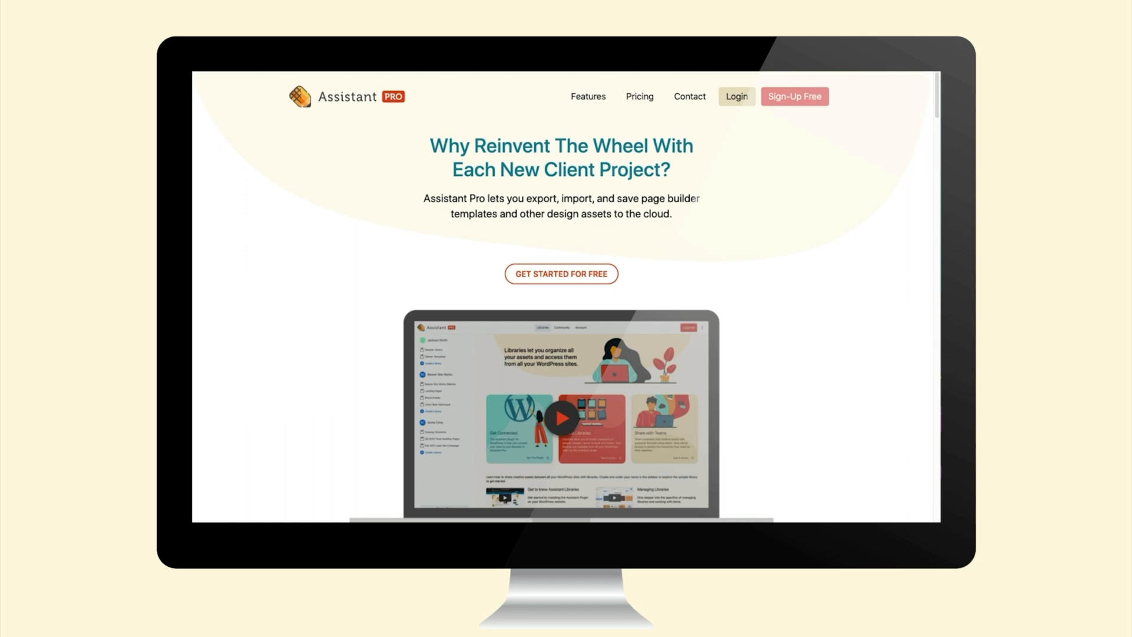
Enter Assistant Pro from its website and look through the Sample Library, the Hello World library and the Community section
left_click(820, 97)
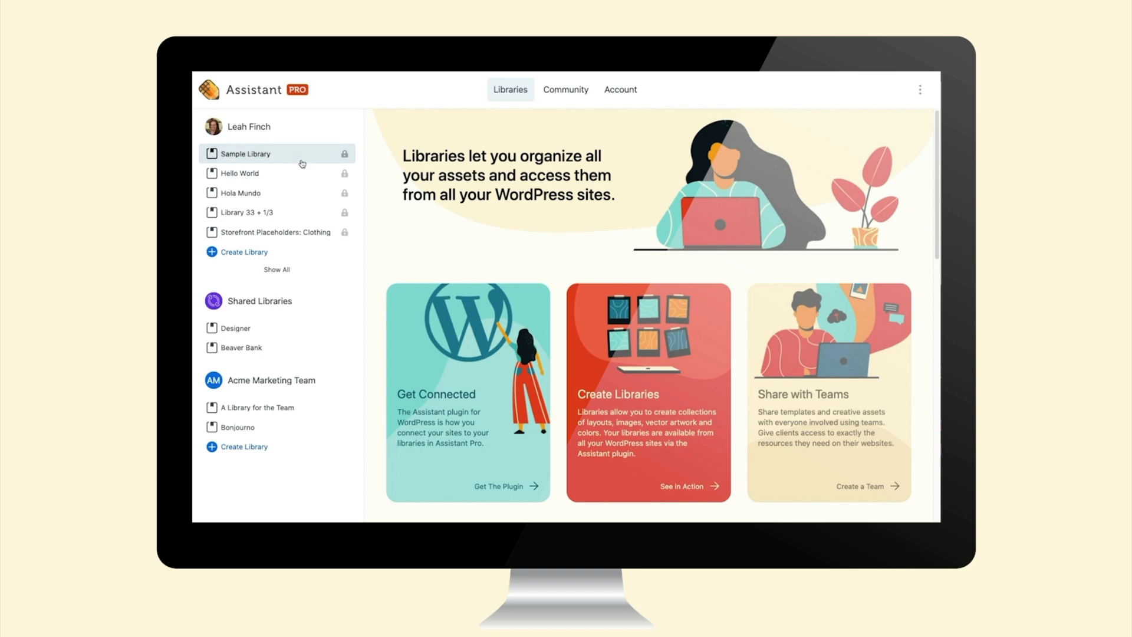
left_click(299, 158)
left_click(301, 175)
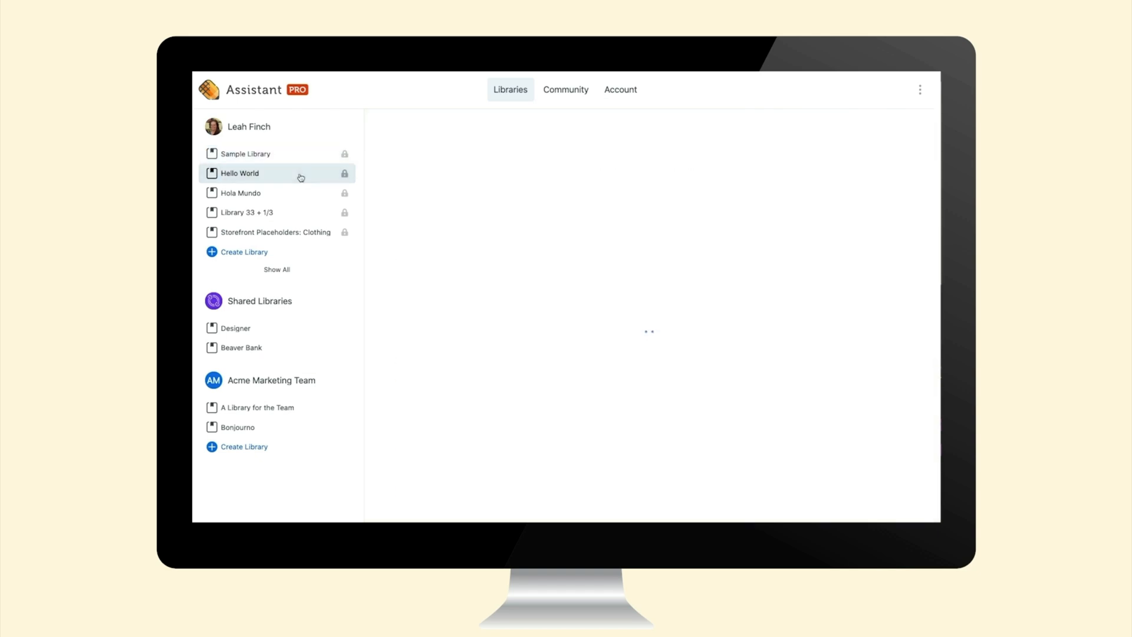
left_click(566, 90)
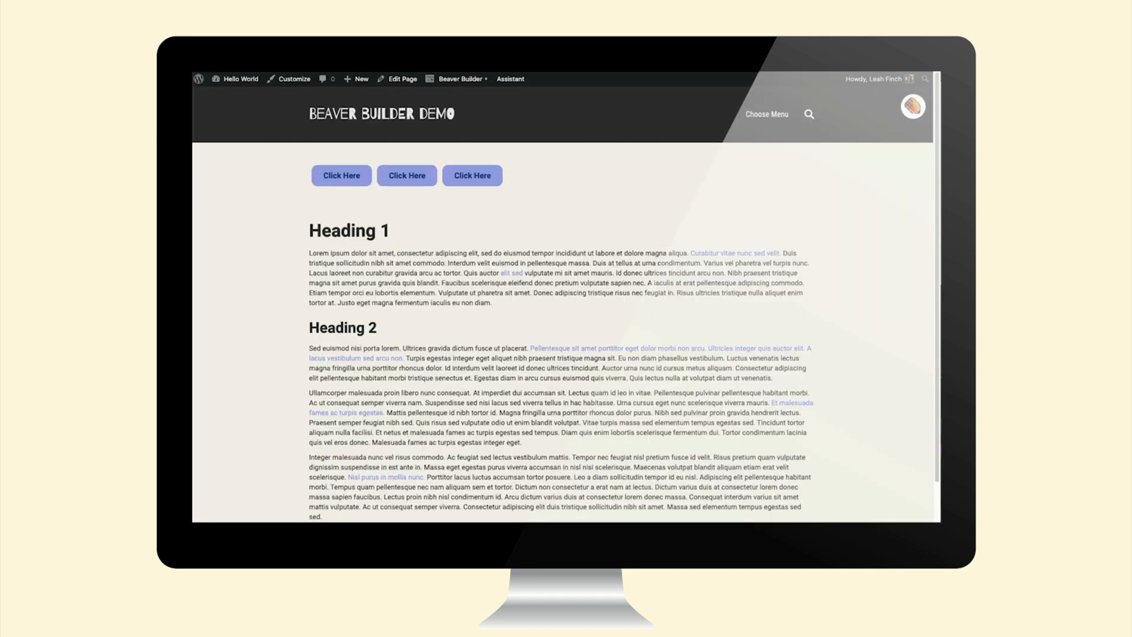
Open the Assistant home view on the Beaver Builder Demo site, and launch the Beaver Builder live demo with its Assistant libraries open
left_click(911, 111)
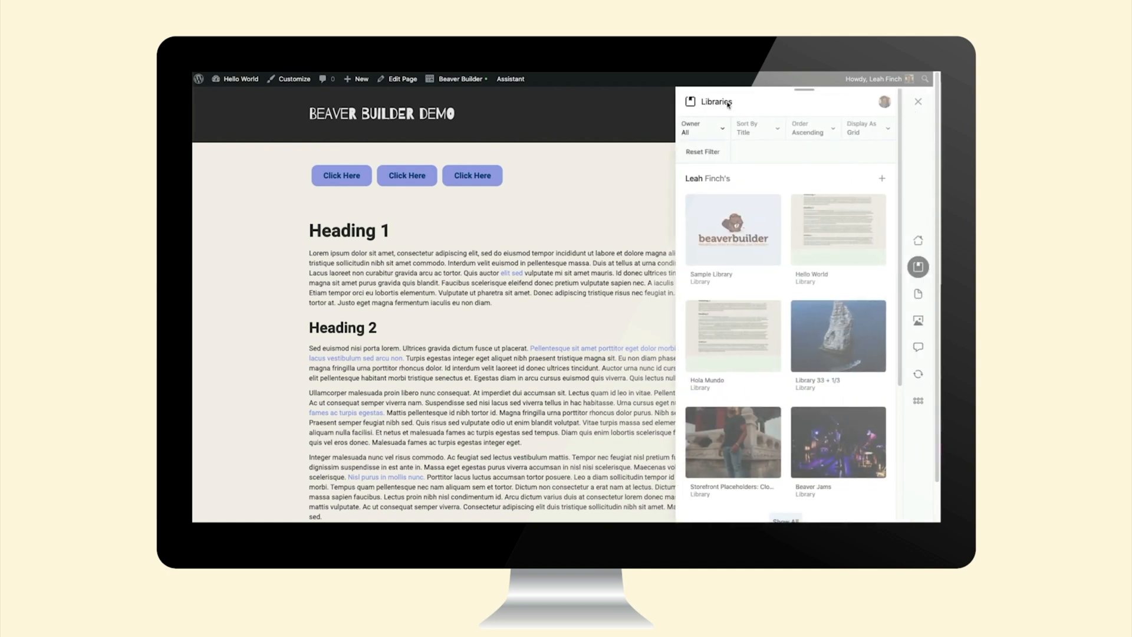
left_click(919, 242)
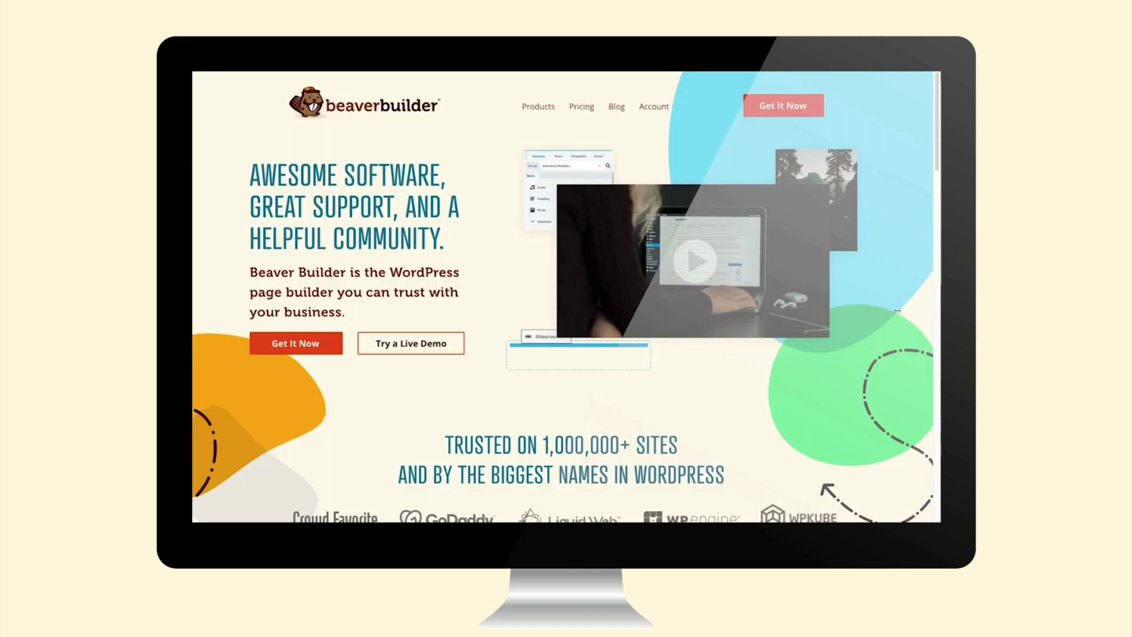
left_click(409, 344)
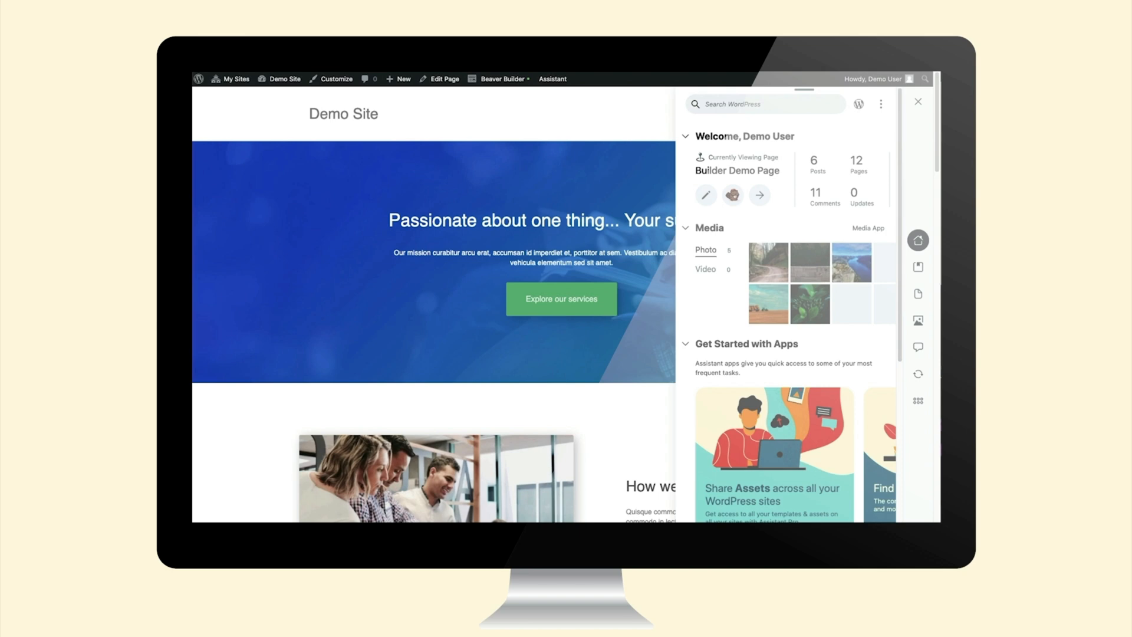
left_click(917, 268)
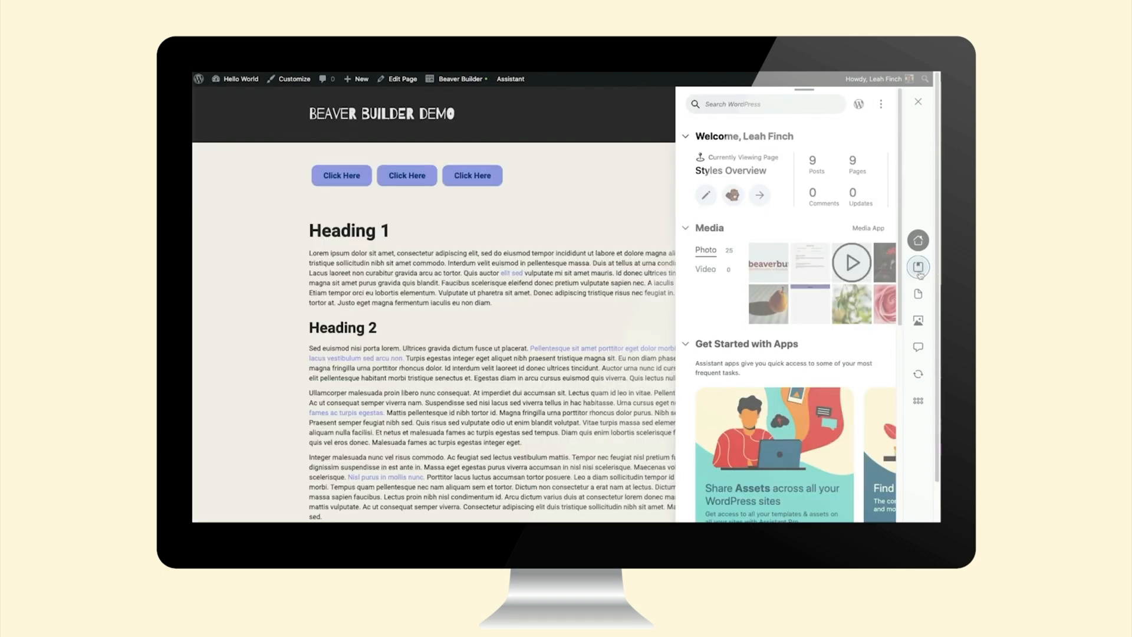
On the Beaver Builder Demo site, create an Assistant library named Page Builder Demo
left_click(917, 267)
left_click(881, 178)
type("Page ")
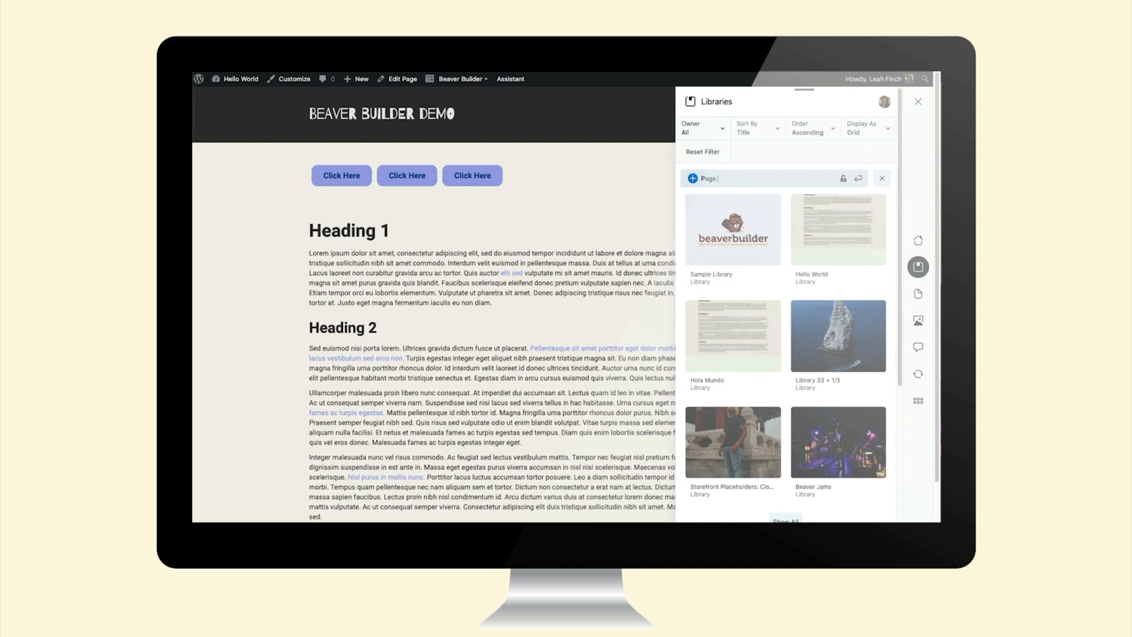
type("Builder Demo")
left_click(858, 178)
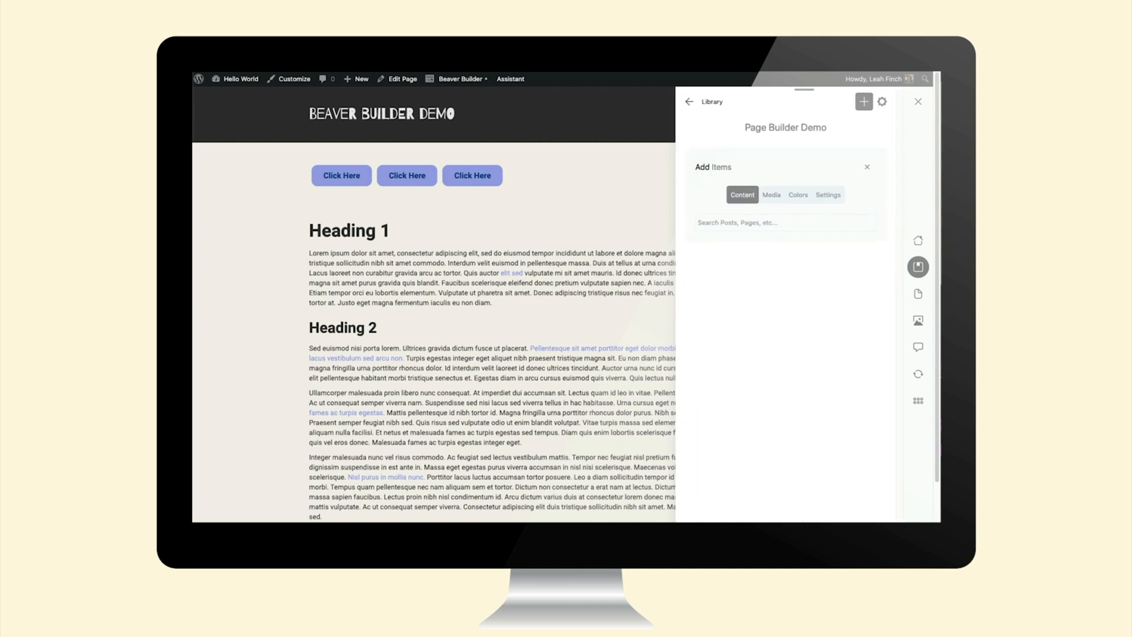
Display the site's saved Beaver Builder templates in Assistant's content listing
left_click(917, 294)
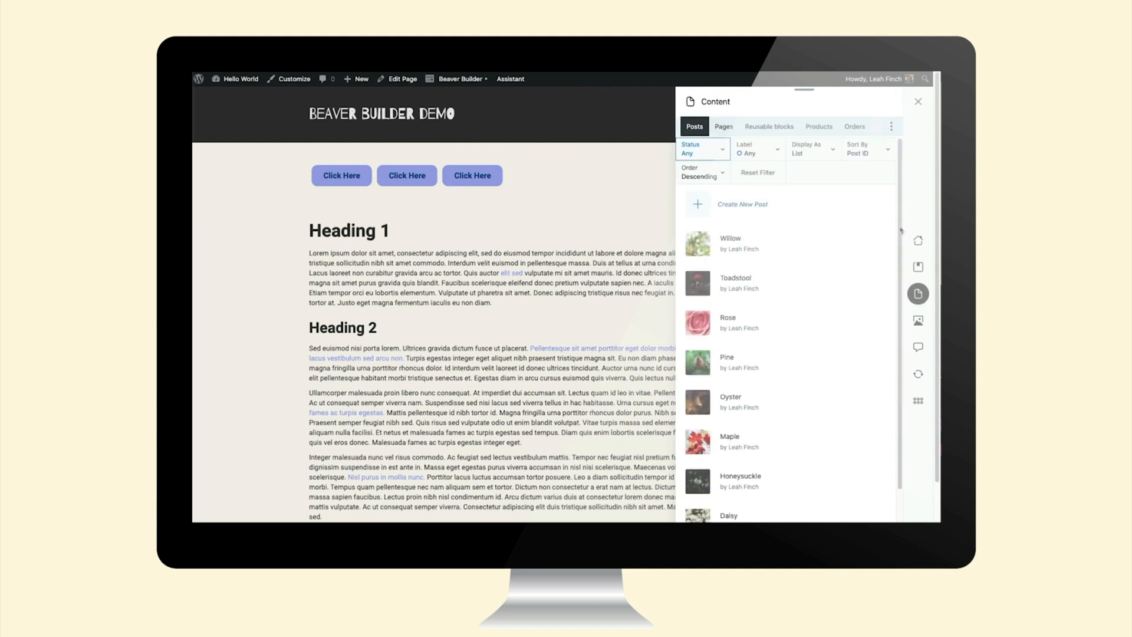
left_click(725, 126)
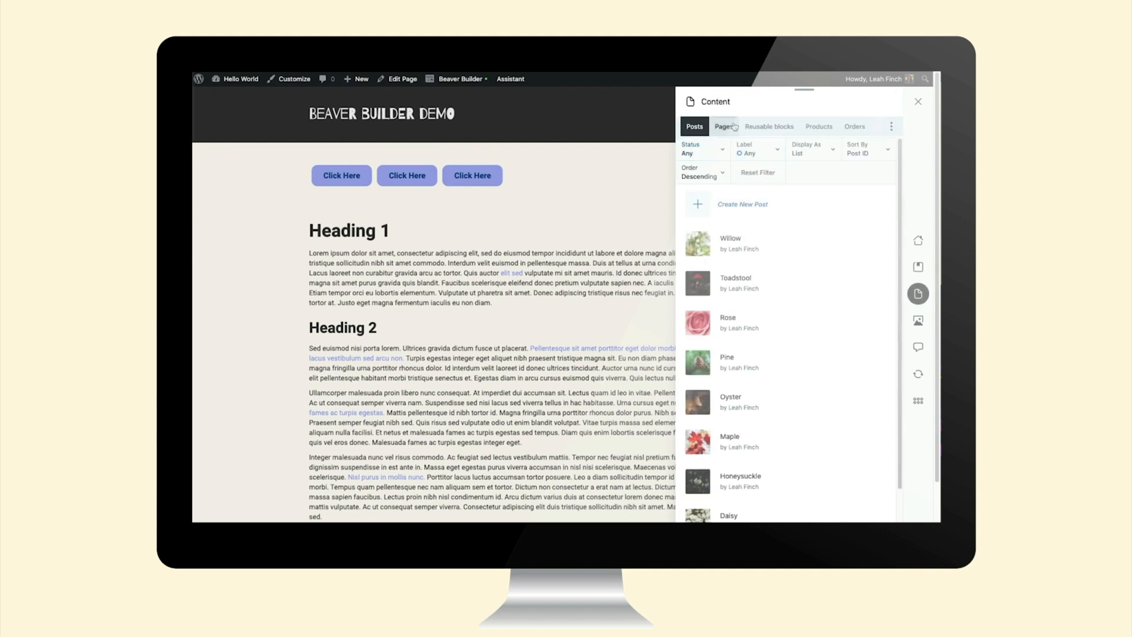
left_click(694, 126)
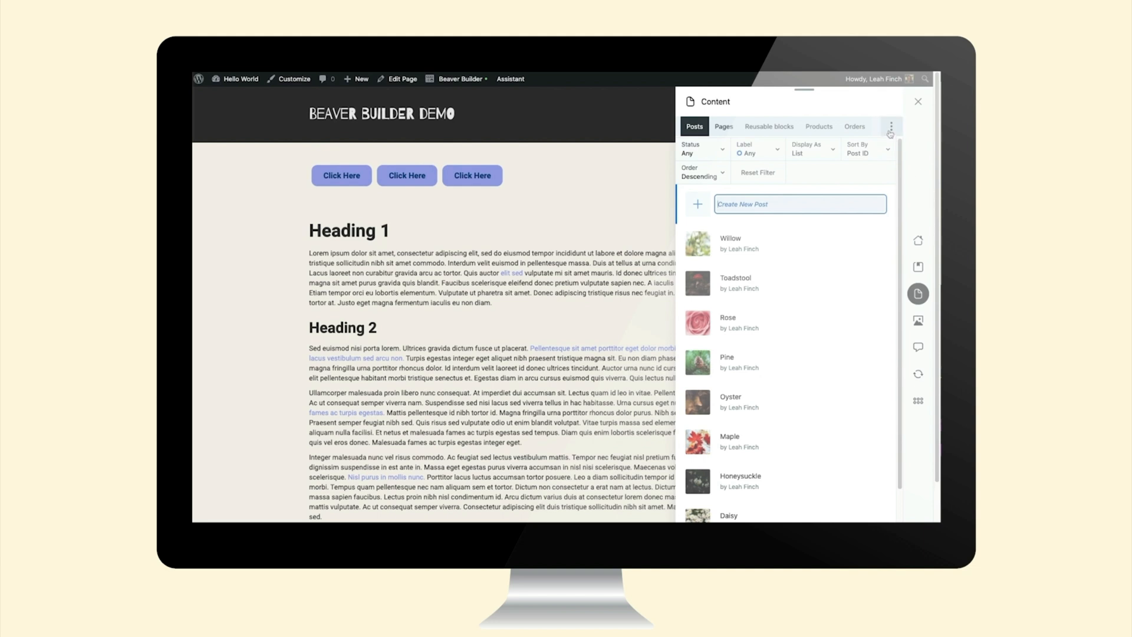
left_click(891, 126)
left_click(880, 256)
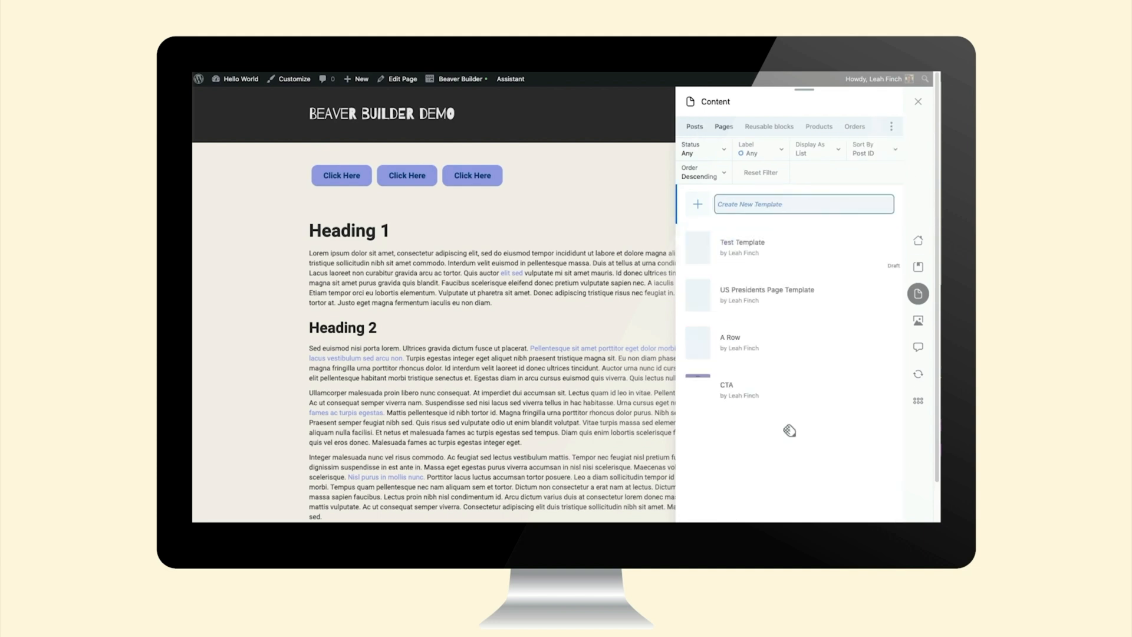
Save the US Presidents Page Template to the Page Builder Demo library
left_click(822, 295)
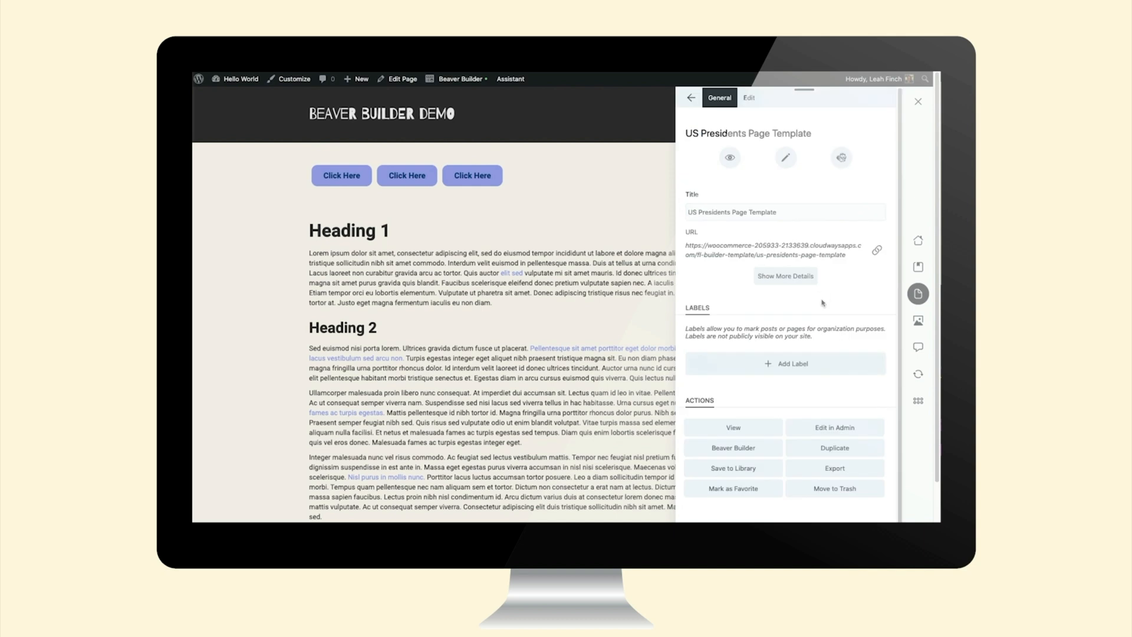
left_click(770, 466)
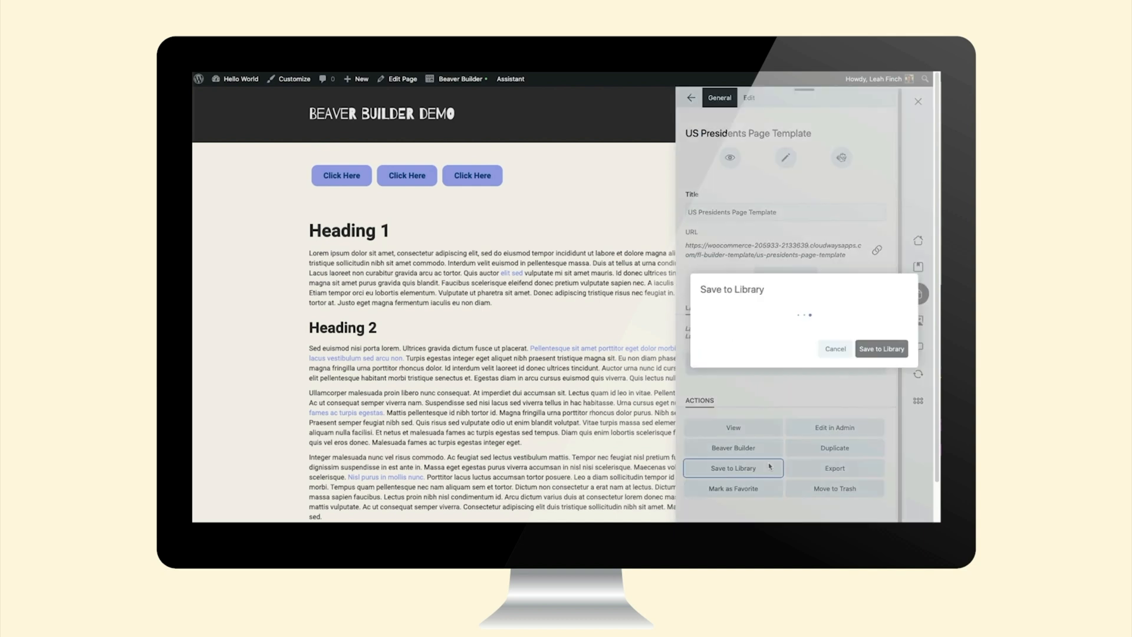
left_click(786, 322)
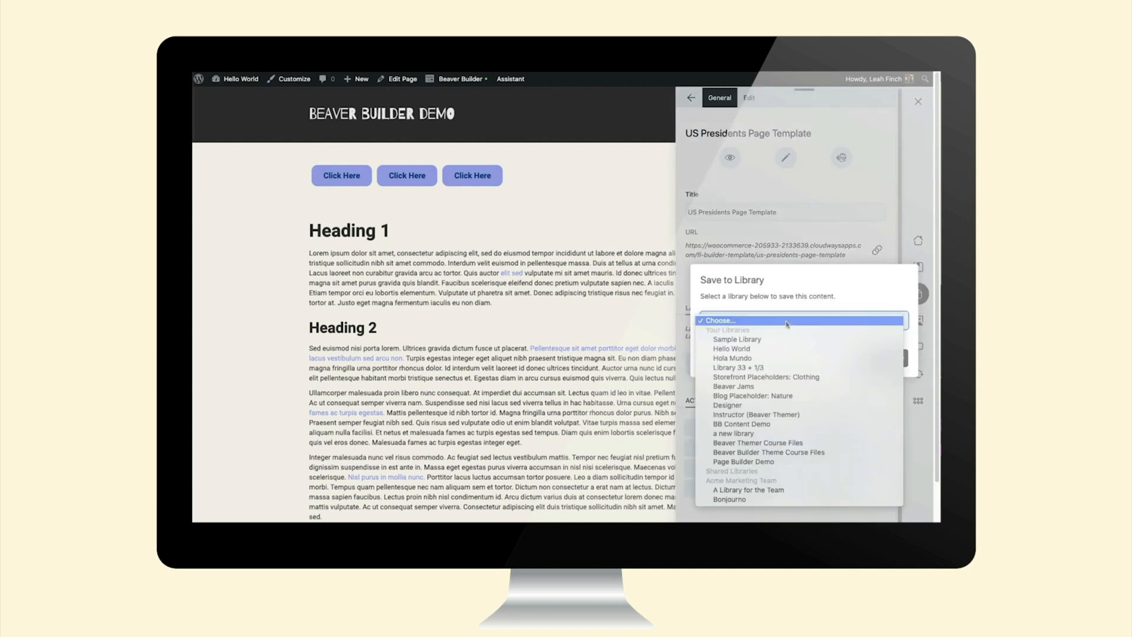
left_click(772, 464)
left_click(868, 358)
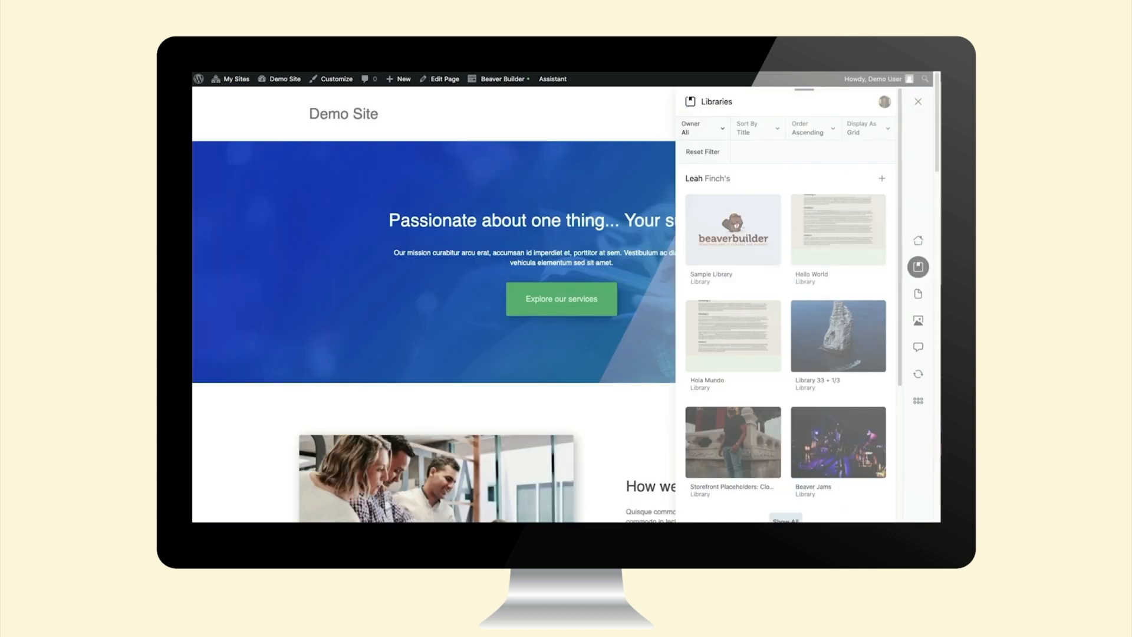
On the live Demo Site, open US Presidents Page Template from the Page Builder Demo library and apply Create and Edit to it
scroll(803, 469, "down", 8)
left_click(803, 469)
left_click(748, 278)
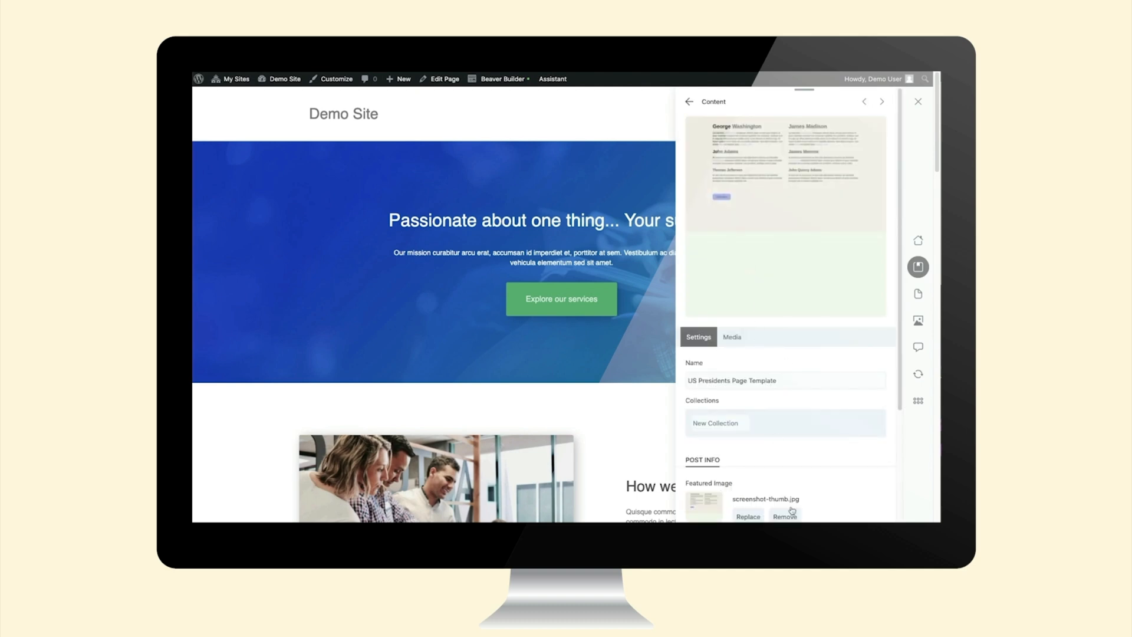
scroll(760, 504, "down", 4)
left_click(759, 435)
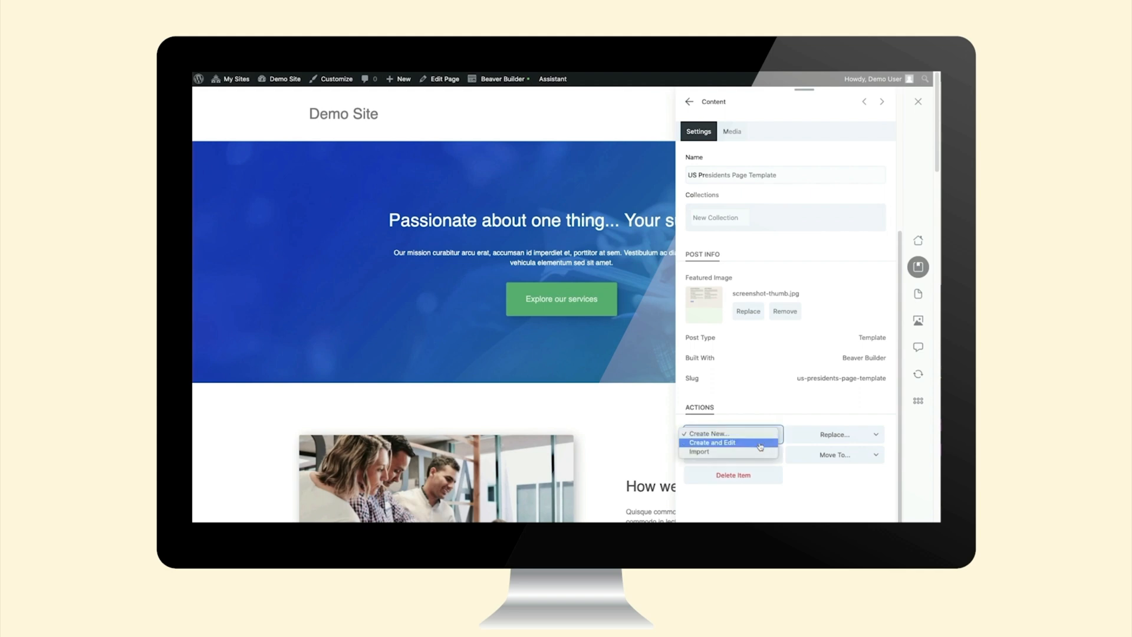
left_click(760, 446)
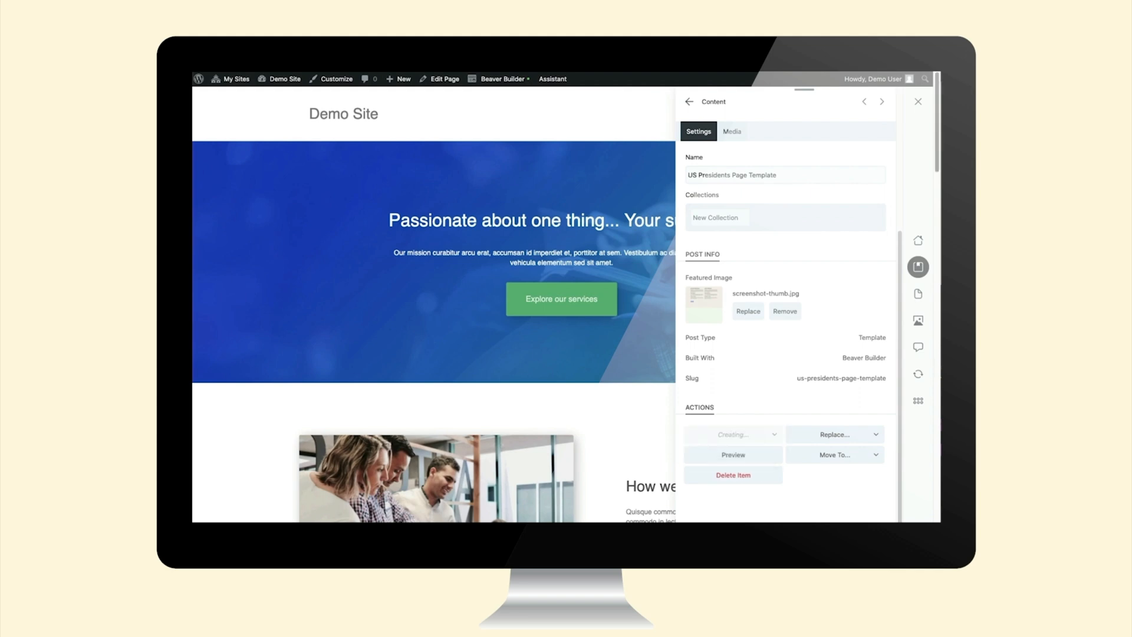